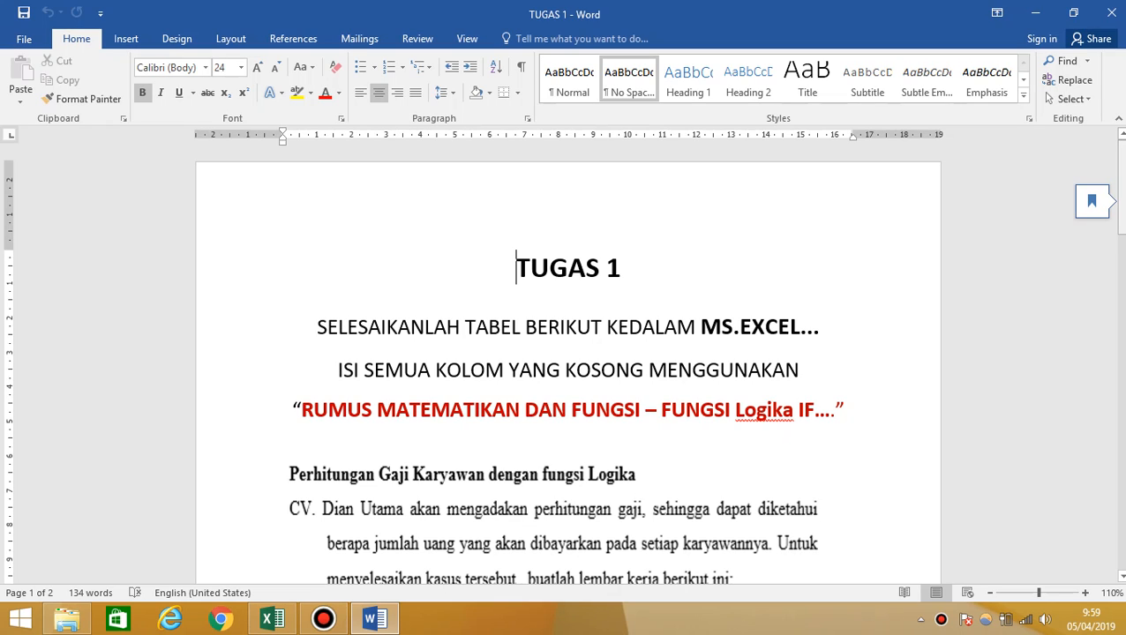
# Step: Review the TUGAS 1 assignment document, examining the employee salary table and the rules listed under Ketentuan
pyautogui.scroll(-4, 565, 371)
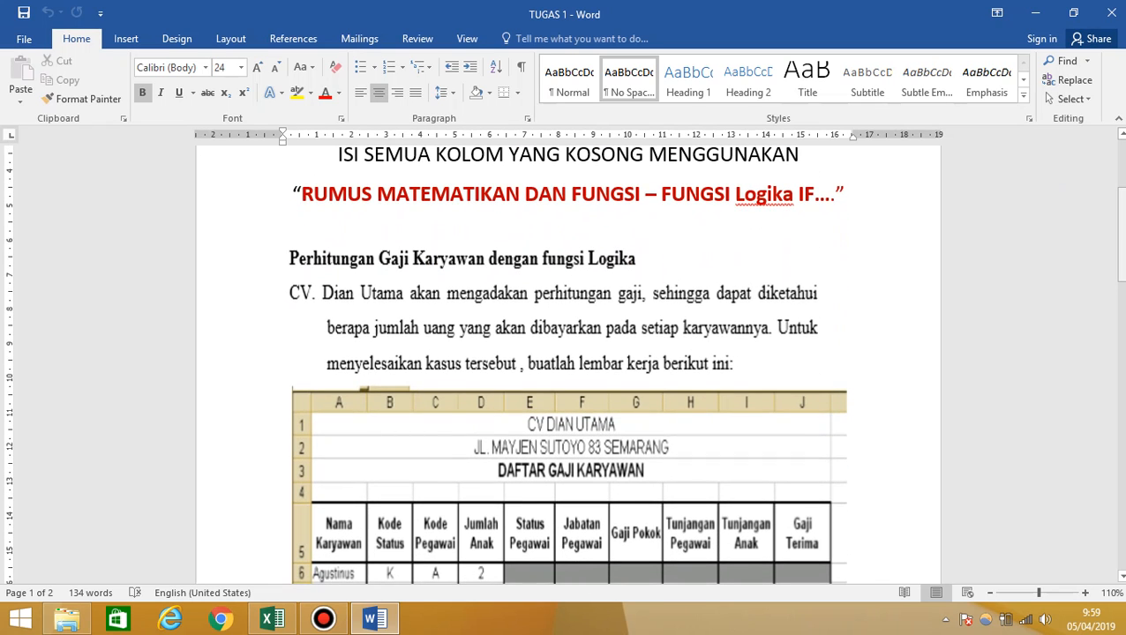
pyautogui.scroll(-2, 564, 362)
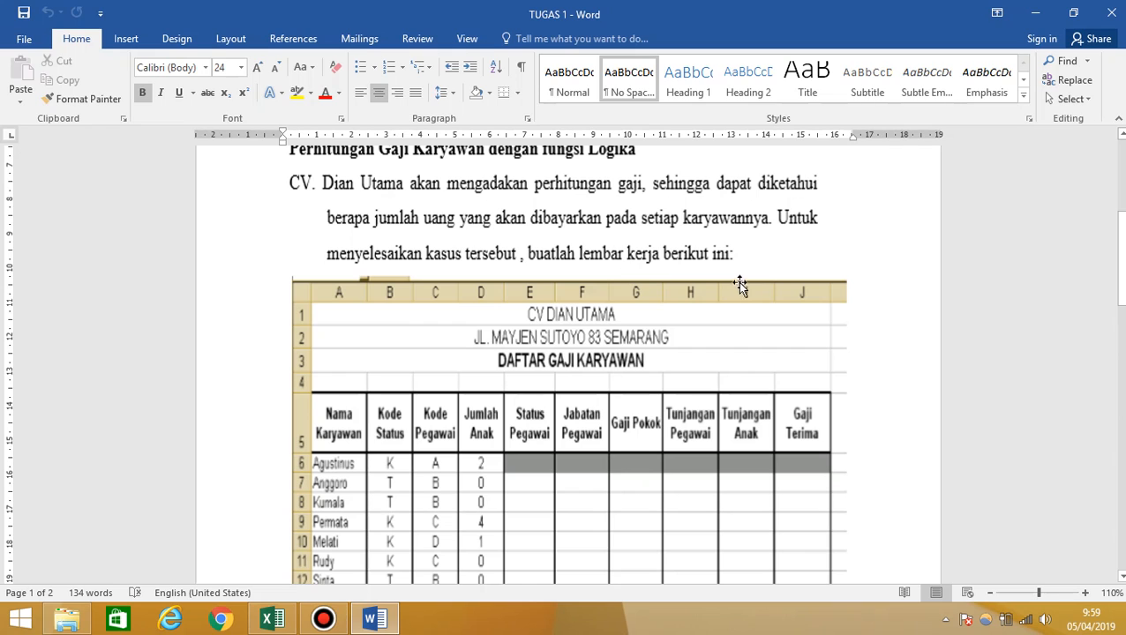
pyautogui.scroll(-1, 719, 273)
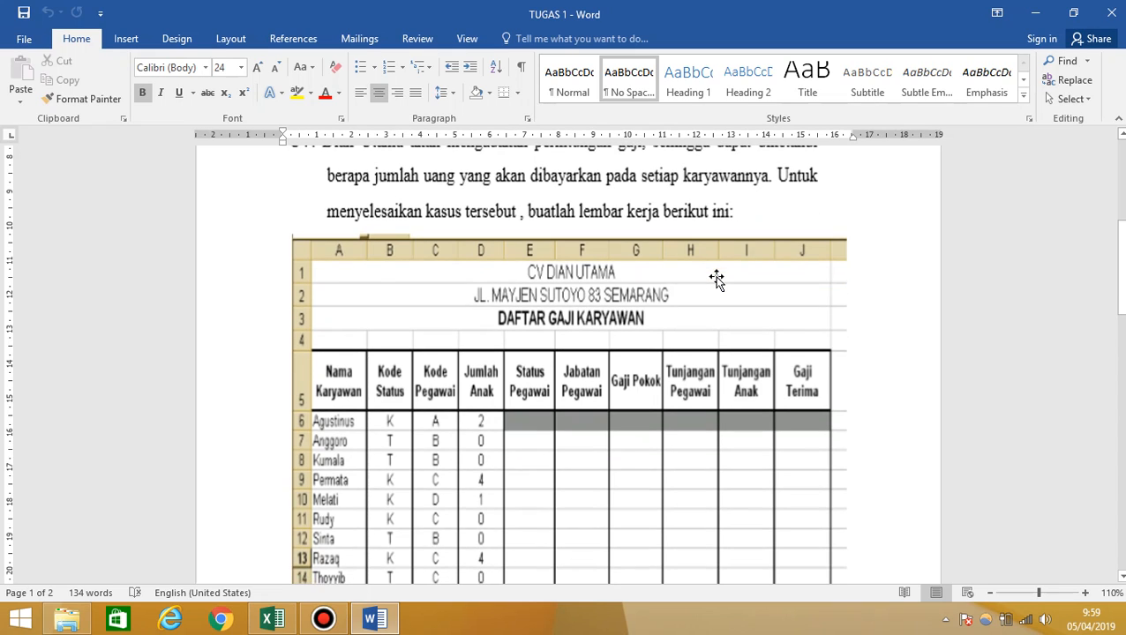
pyautogui.scroll(-1, 717, 279)
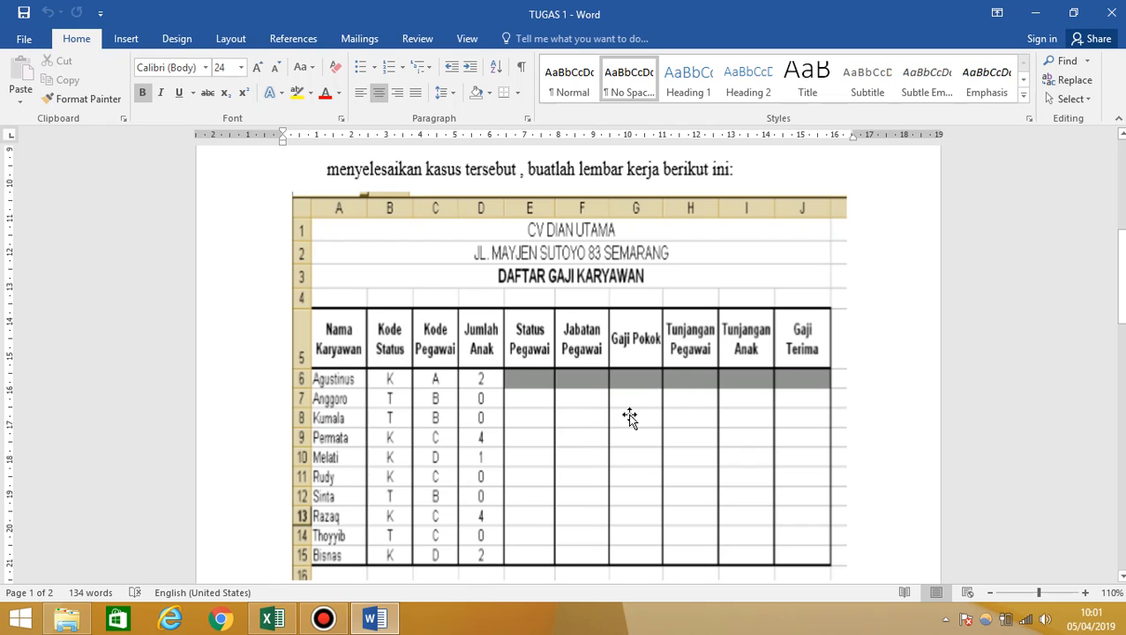
pyautogui.moveTo(1121, 274); pyautogui.dragTo(1121, 309)
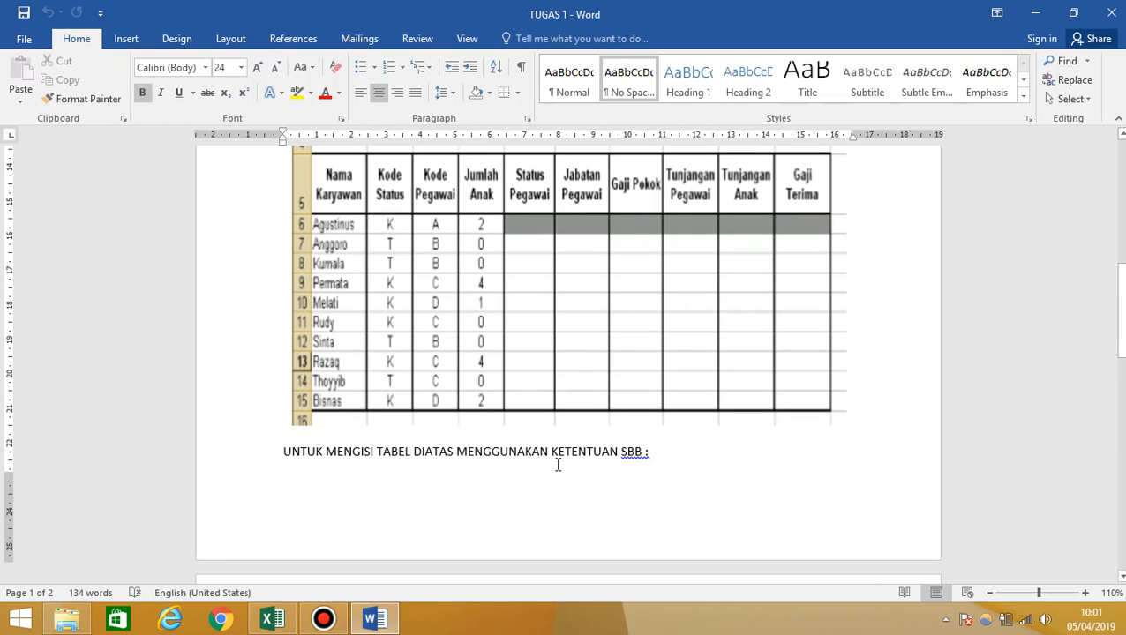
pyautogui.moveTo(1121, 309); pyautogui.dragTo(1121, 412)
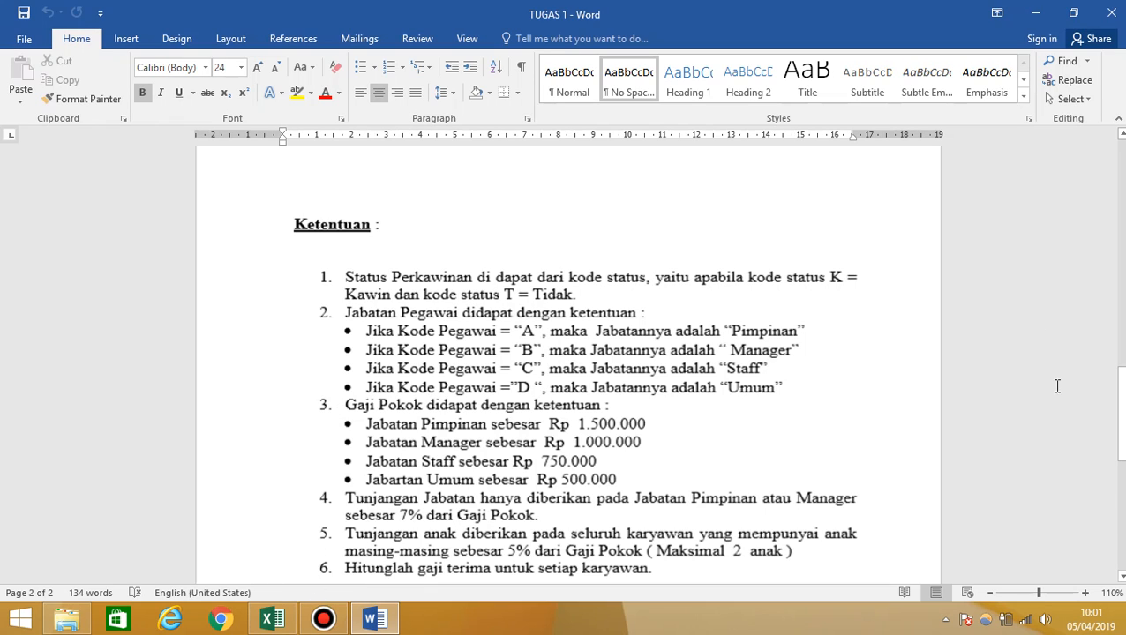
pyautogui.moveTo(1120, 413); pyautogui.dragTo(1120, 284)
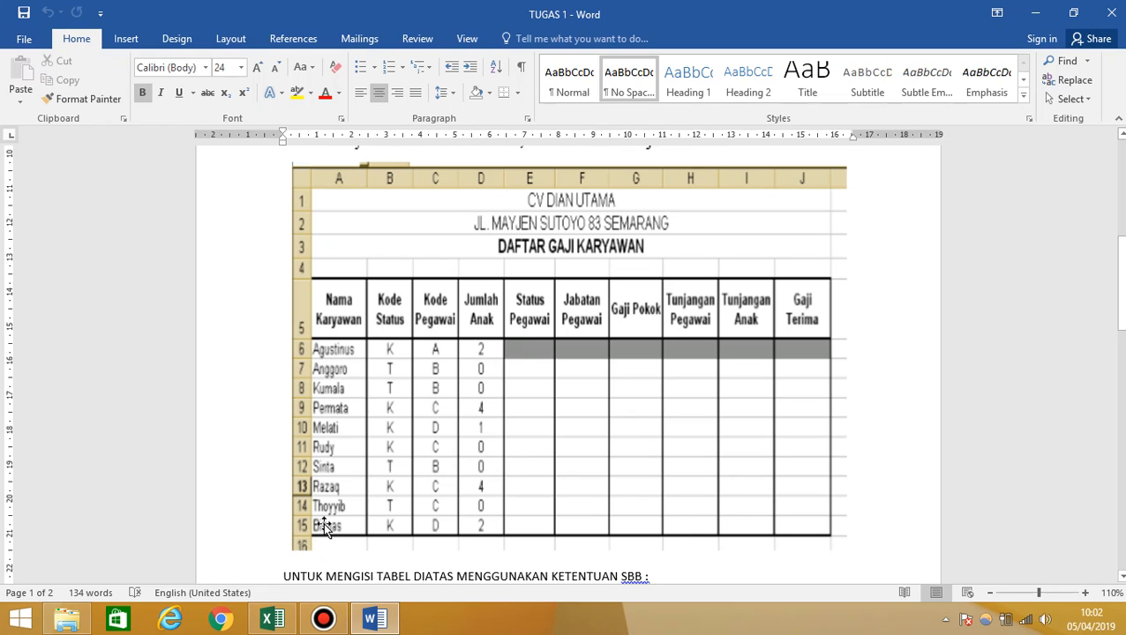
# Step: Switch to the blank Excel workbook and enter the column header "Nama Karyawan" in cell A5
pyautogui.click(272, 623)
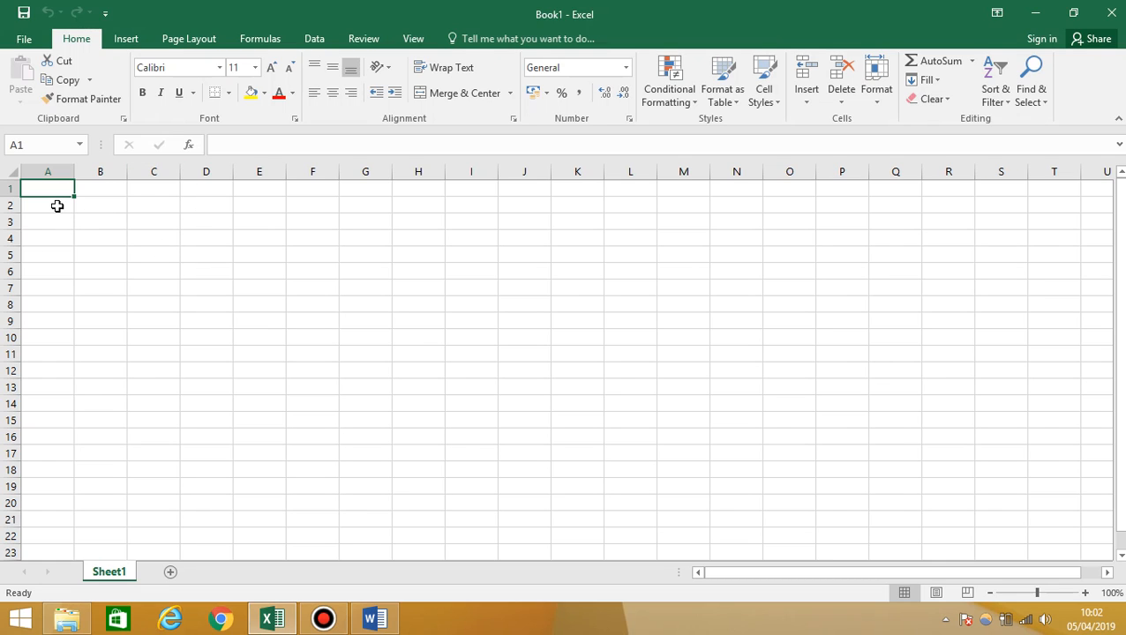
pyautogui.click(46, 255)
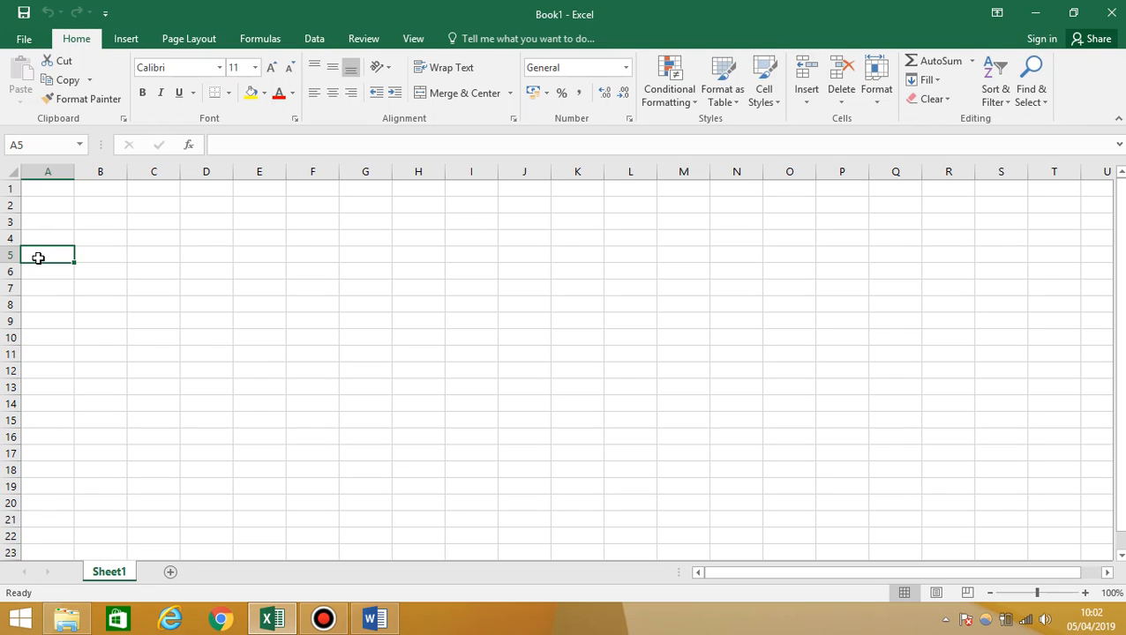
pyautogui.write('N')
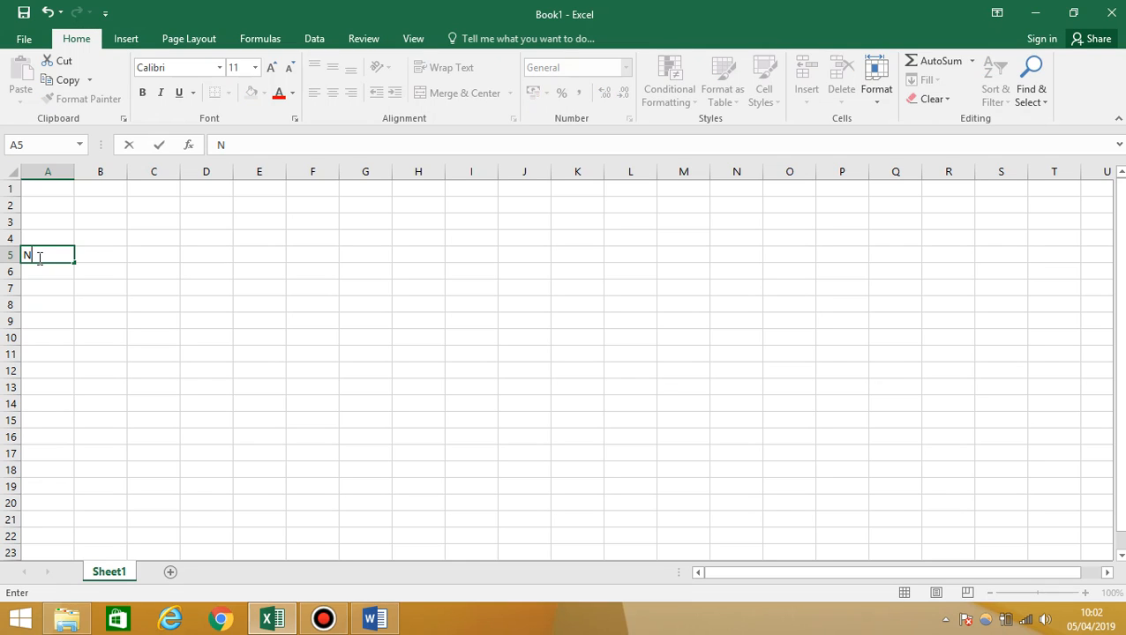
pyautogui.write('ama Karyawea')
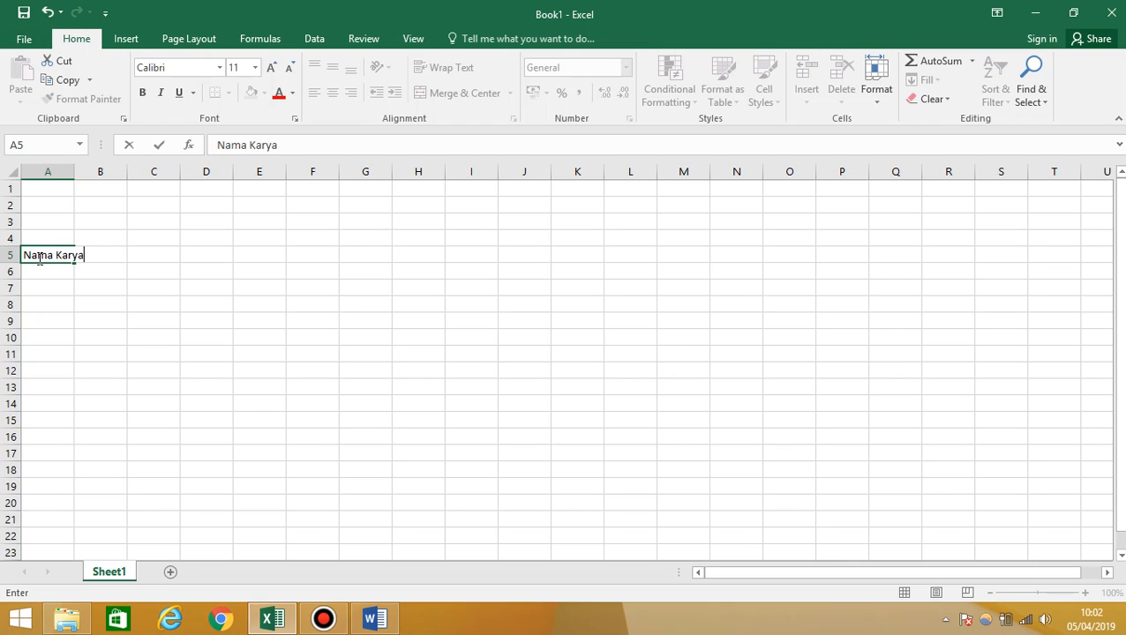
pyautogui.press('BackSpace')
pyautogui.press('BackSpace')
pyautogui.write('an')
pyautogui.click(82, 305)
# Step: Wrap and horizontally centre the text in A5, and widen column A slightly to fit "Karyawan" on one line
pyautogui.click(55, 256)
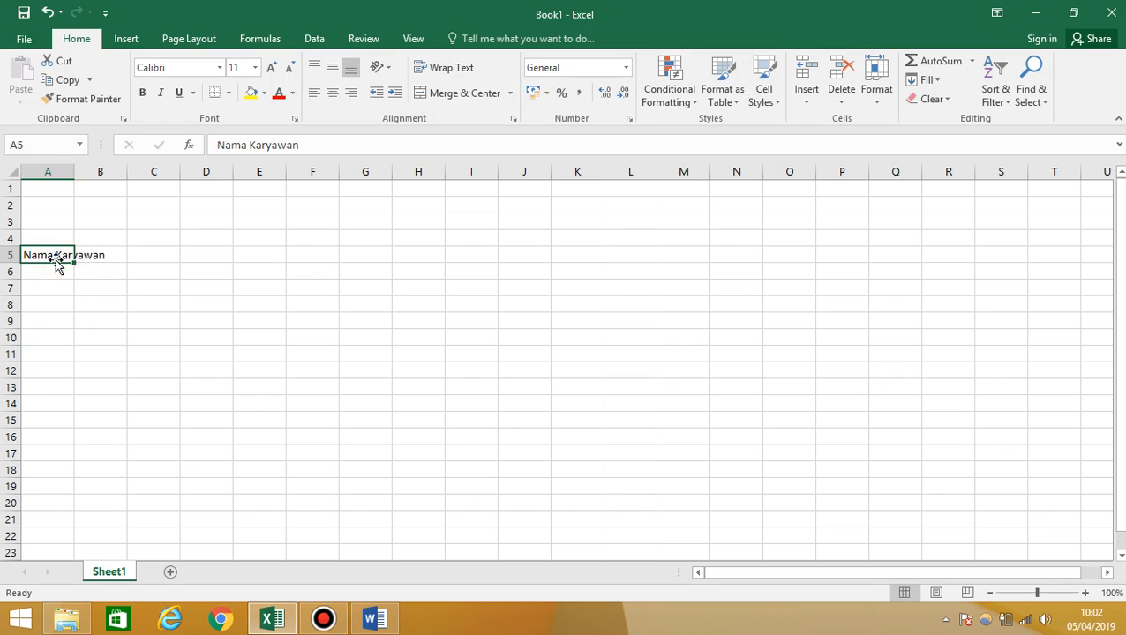
pyautogui.click(450, 68)
pyautogui.moveTo(75, 176); pyautogui.dragTo(84, 176)
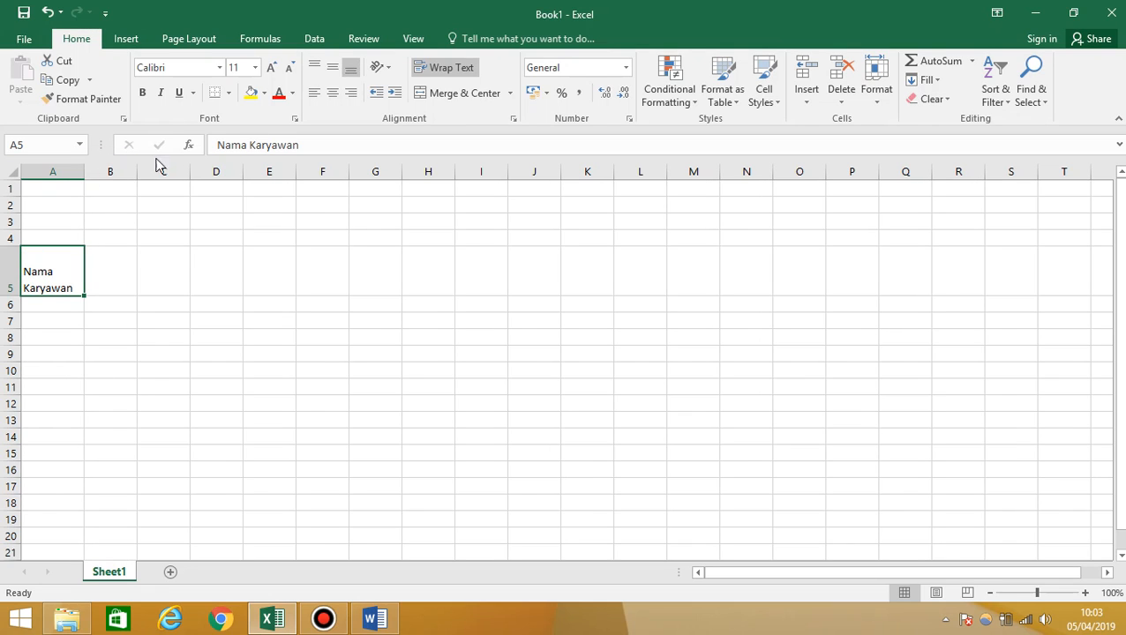
pyautogui.click(329, 94)
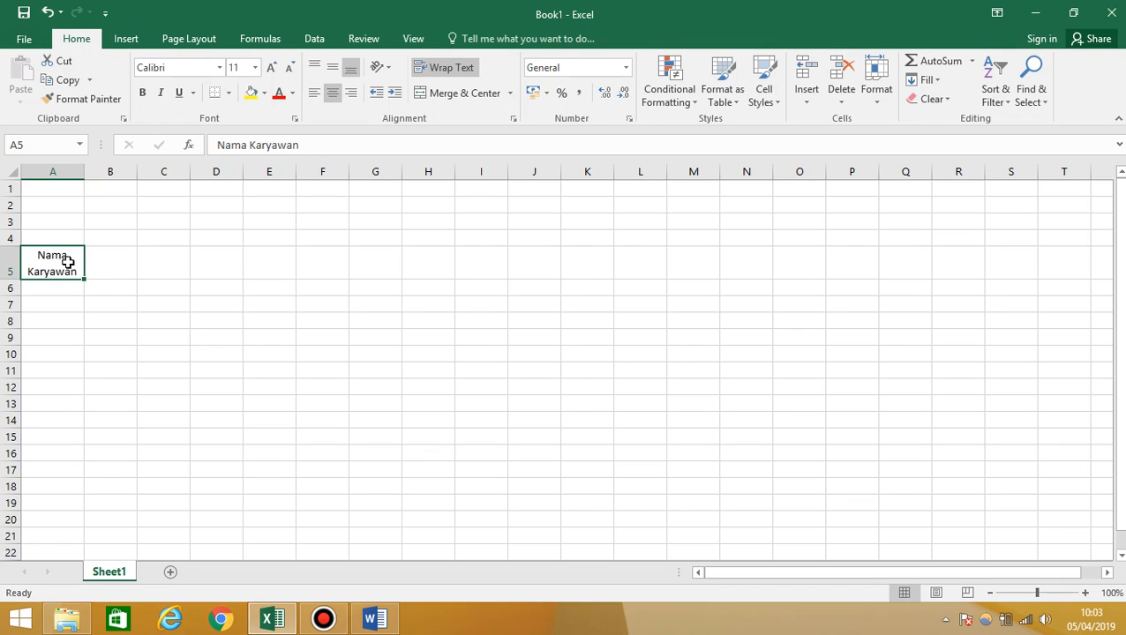
# Step: Enter the header "Kode Status" in cell B5, with wrapped and horizontally centred text
pyautogui.click(108, 270)
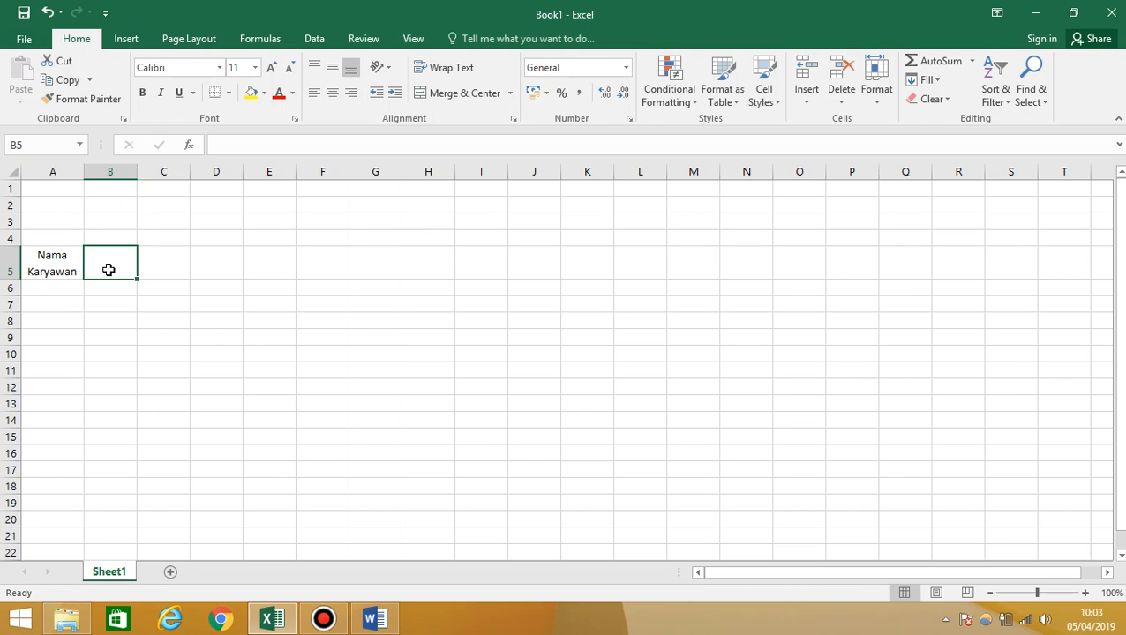
pyautogui.write('Kode Status')
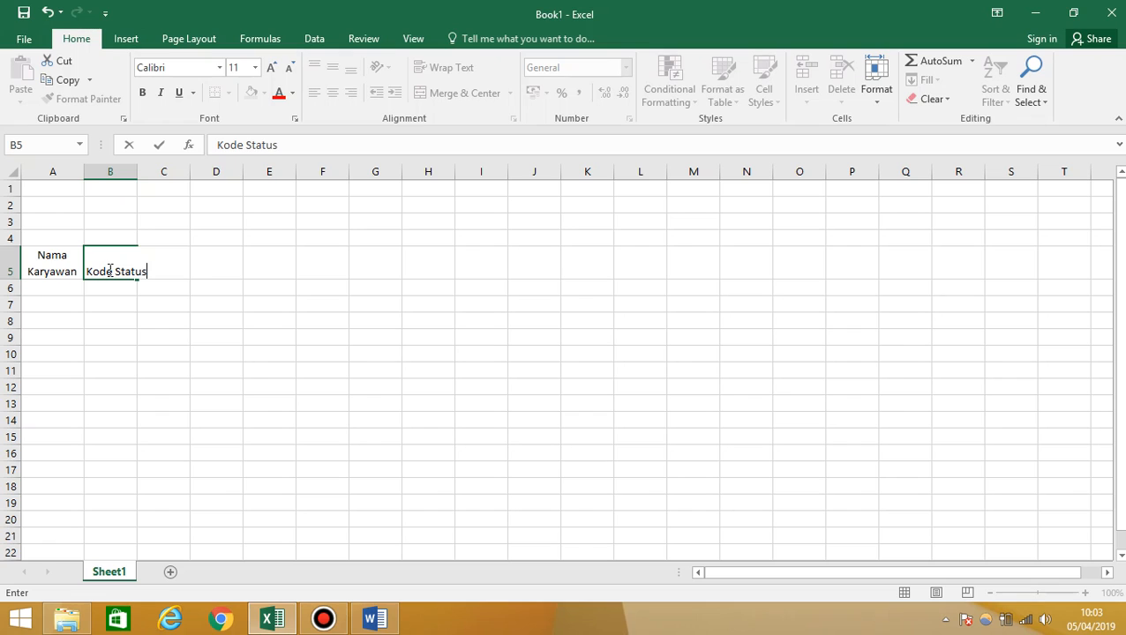
pyautogui.click(168, 328)
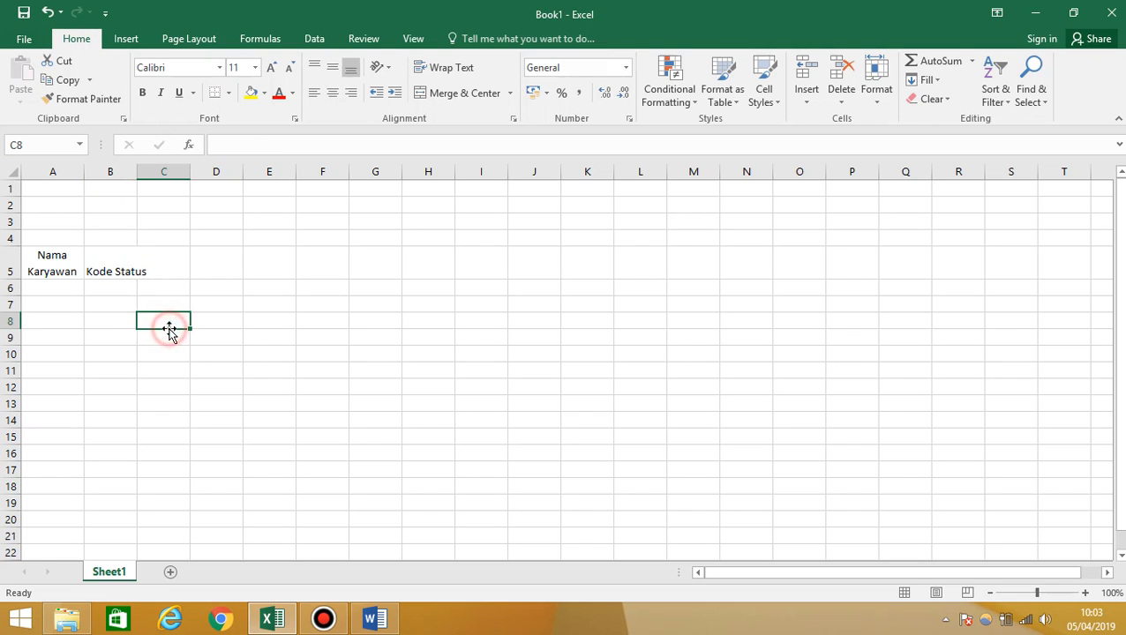
pyautogui.click(107, 257)
pyautogui.click(437, 67)
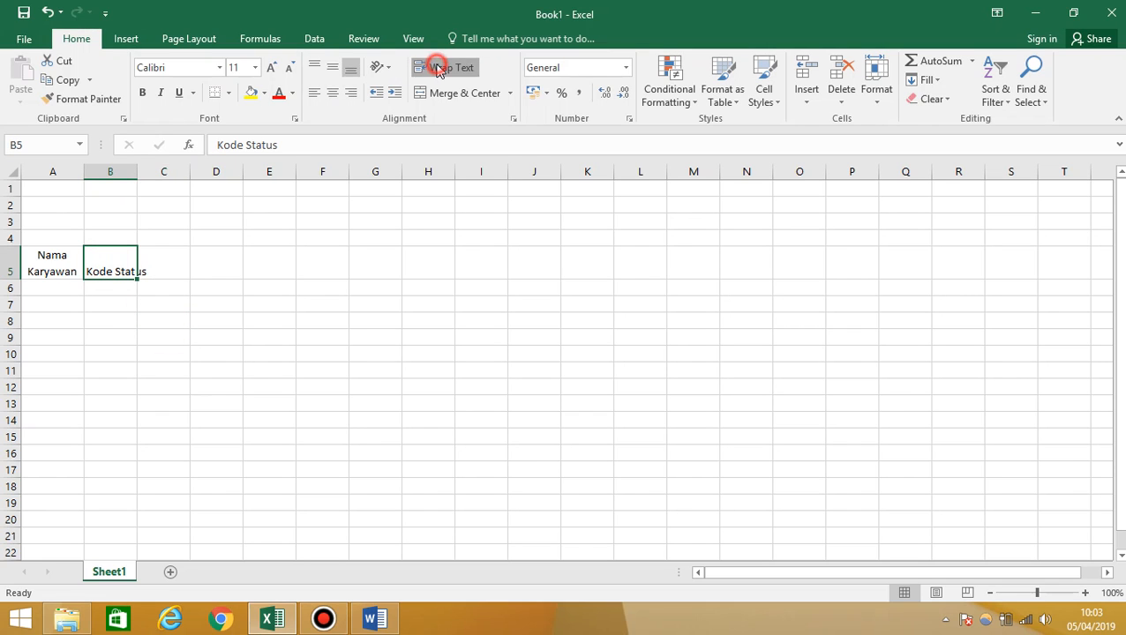
pyautogui.click(332, 94)
# Step: Enter the header "Kode Pegawai" in cell C5, with wrapped and horizontally centred text
pyautogui.click(152, 257)
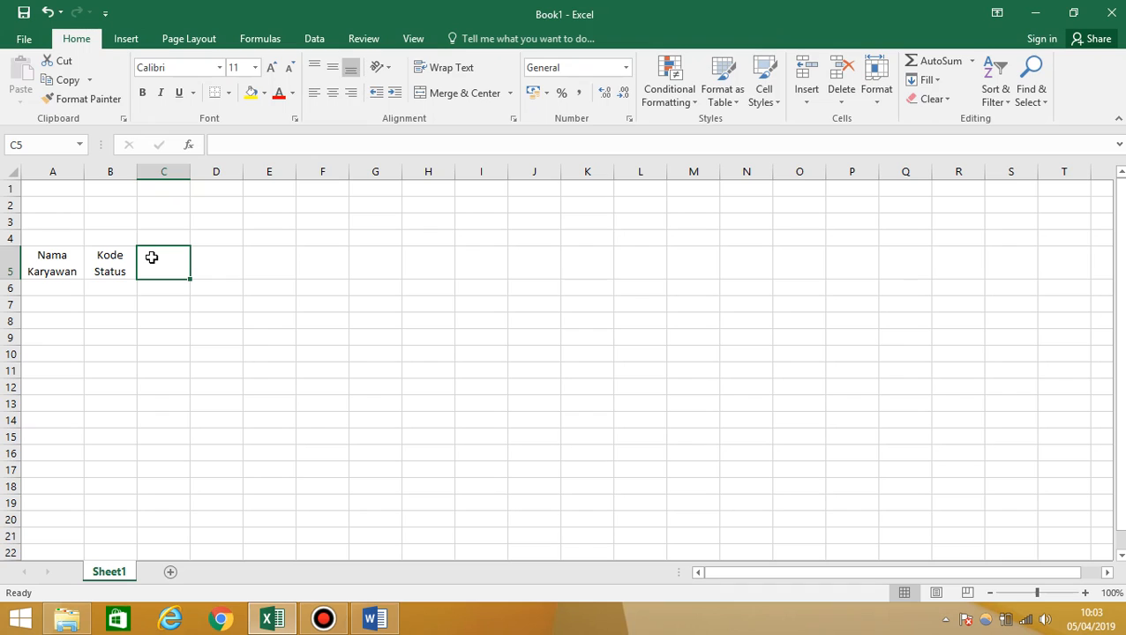
pyautogui.write('Kod')
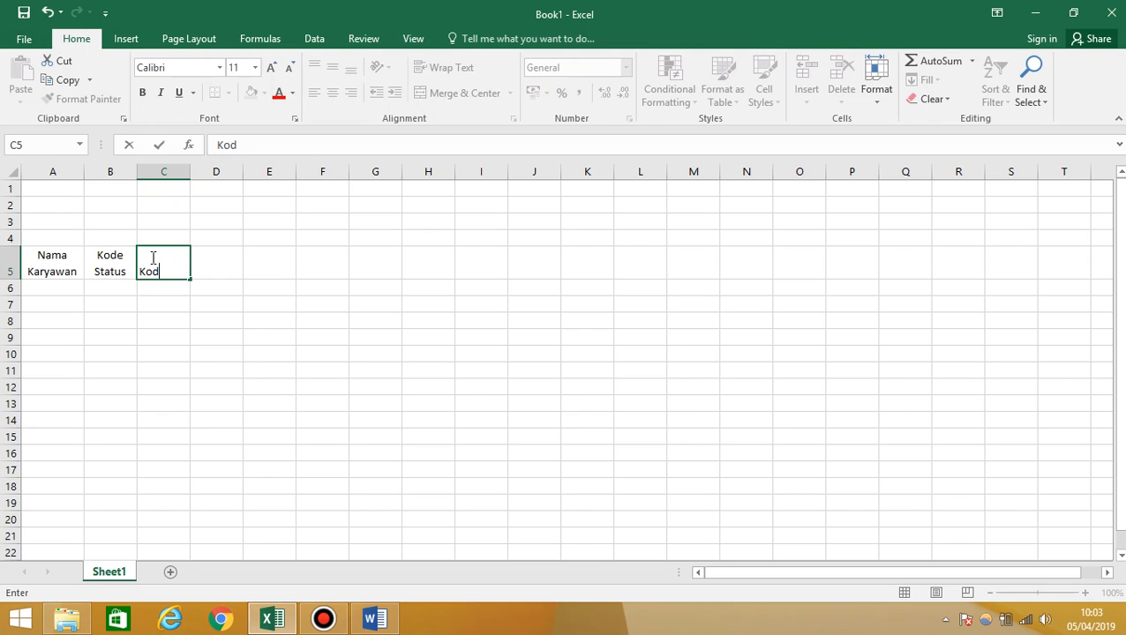
pyautogui.write('e Pegawai')
pyautogui.click(238, 303)
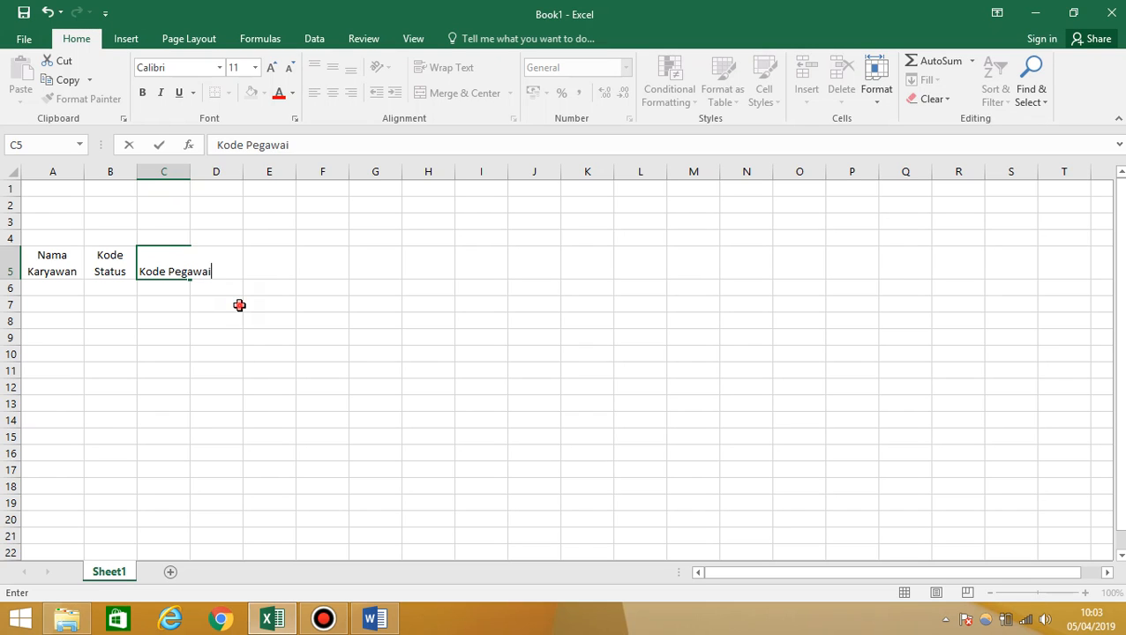
pyautogui.click(171, 278)
pyautogui.click(443, 69)
pyautogui.click(333, 93)
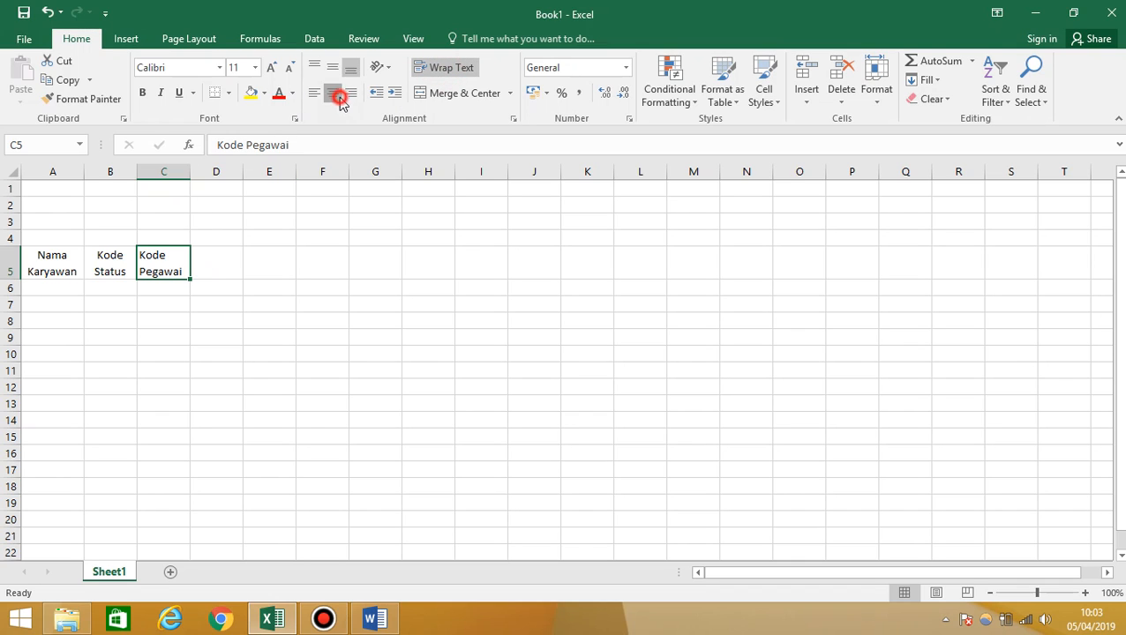
# Step: Enter the column header "Jumlah Anak" in cell D5 of the header row
pyautogui.click(217, 265)
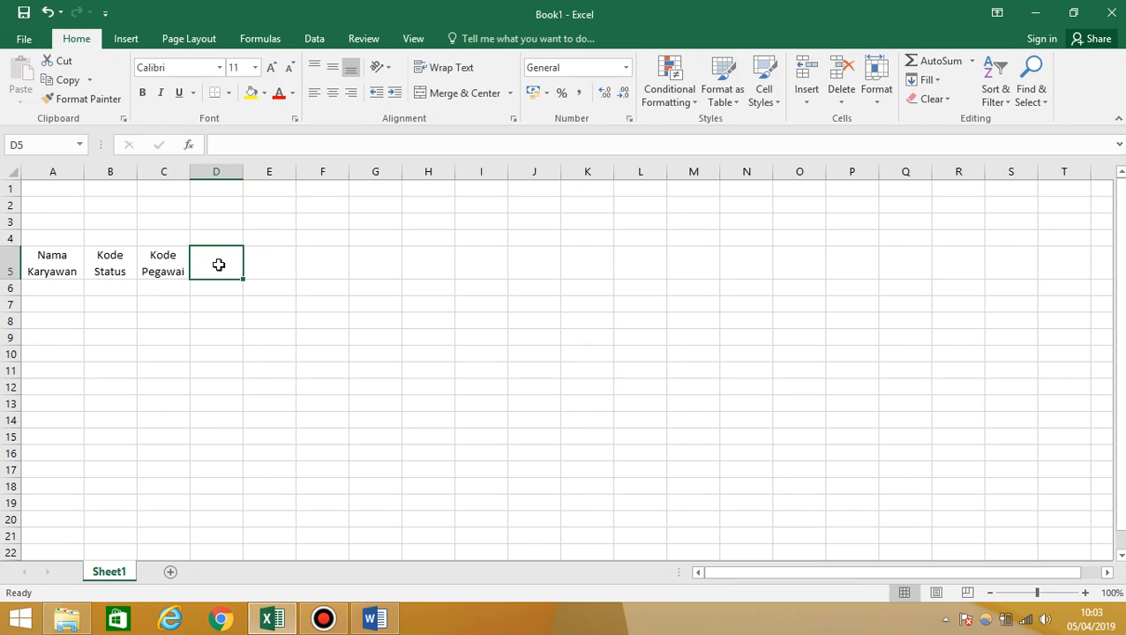
pyautogui.write('Jumlahj')
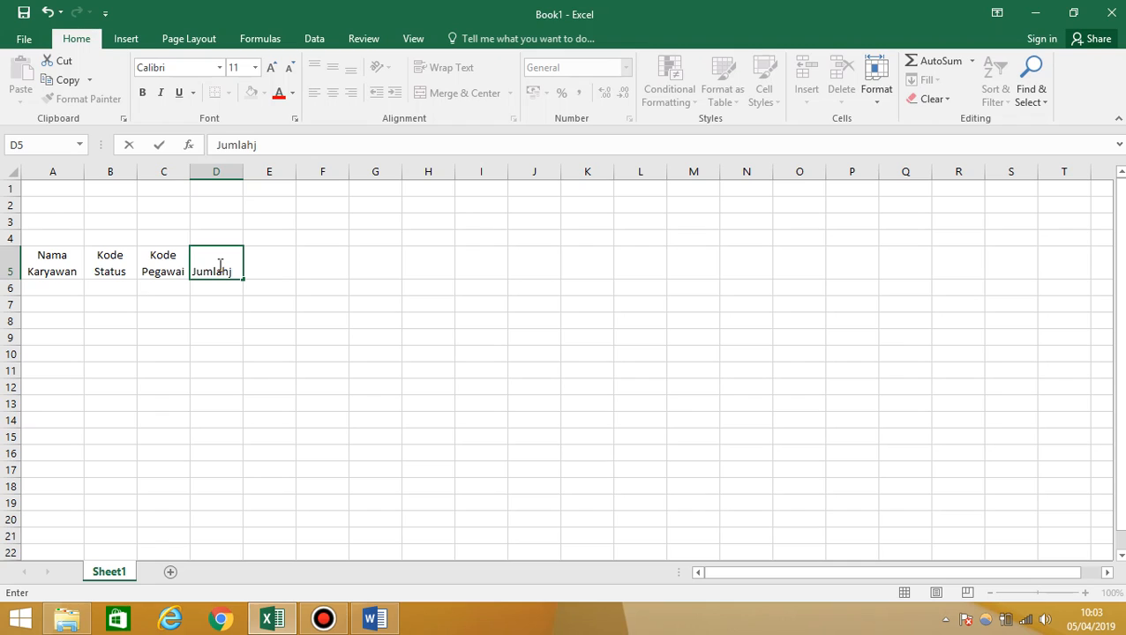
pyautogui.press('BackSpace')
pyautogui.write('Anak')
pyautogui.click(261, 305)
pyautogui.click(269, 259)
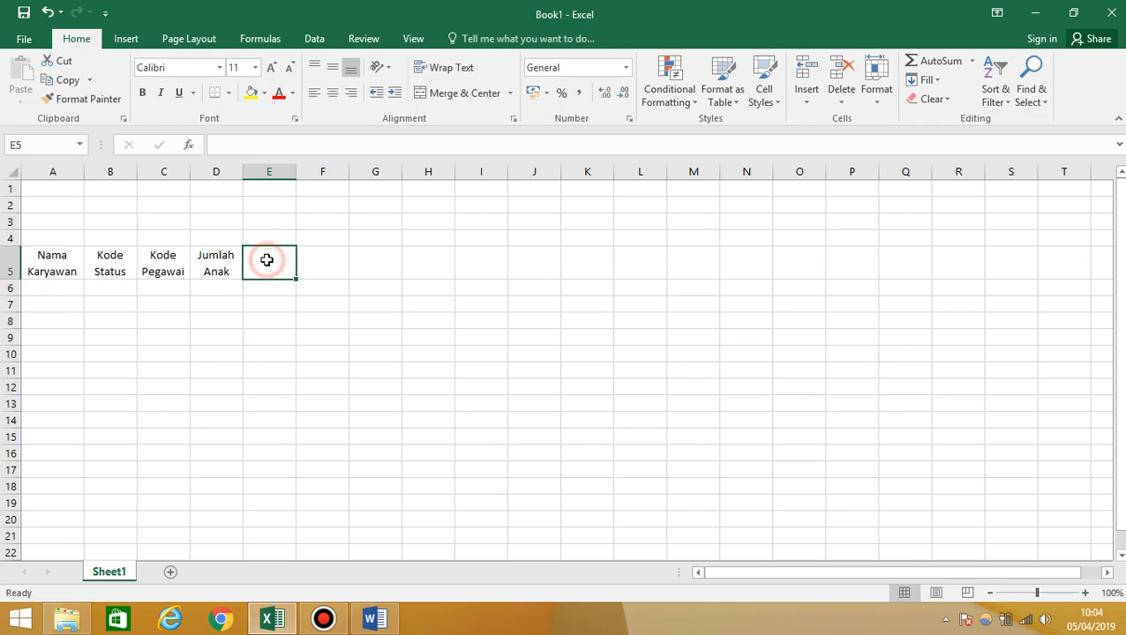
pyautogui.click(216, 270)
# Step: Enter the column header "Status Pegawai" in cell E5 of the header row
pyautogui.click(262, 263)
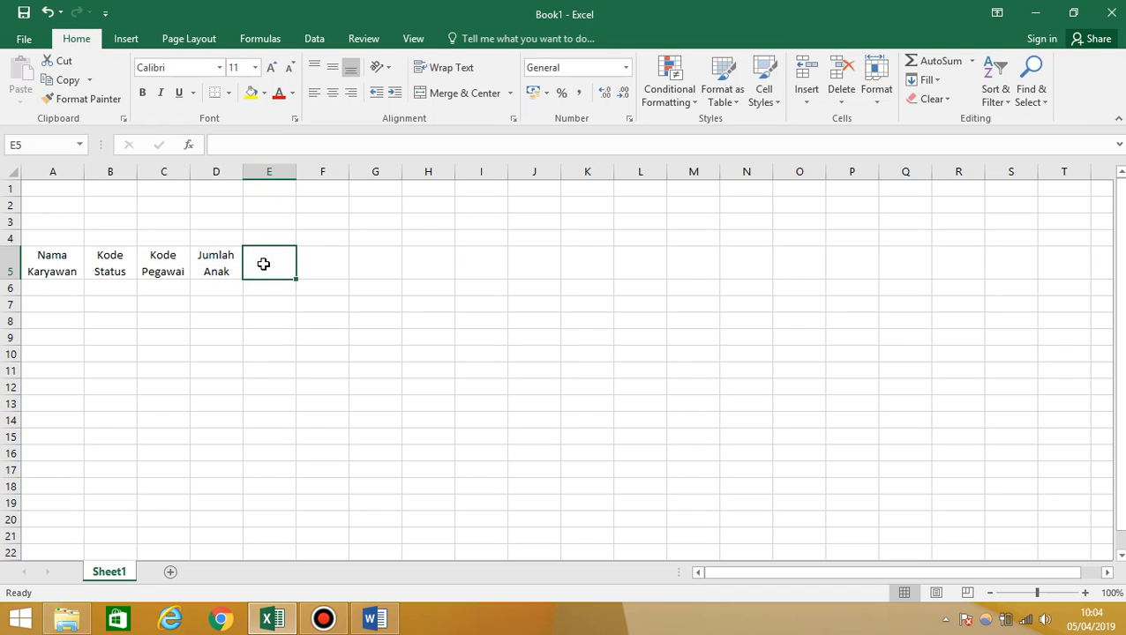
pyautogui.write('S')
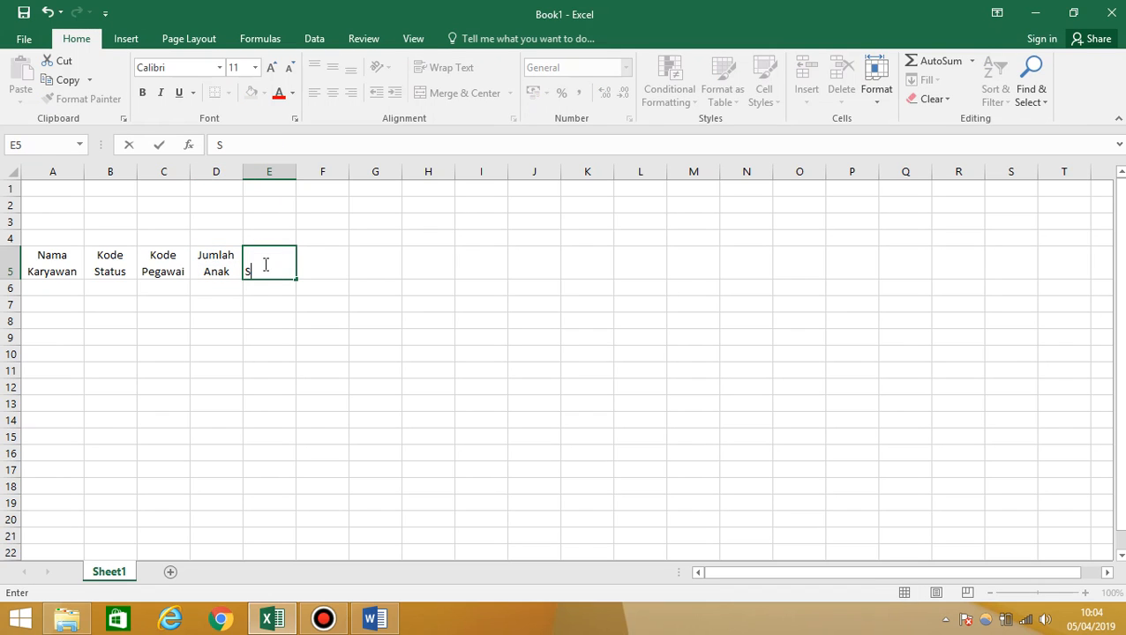
pyautogui.write('tatus Pegawai')
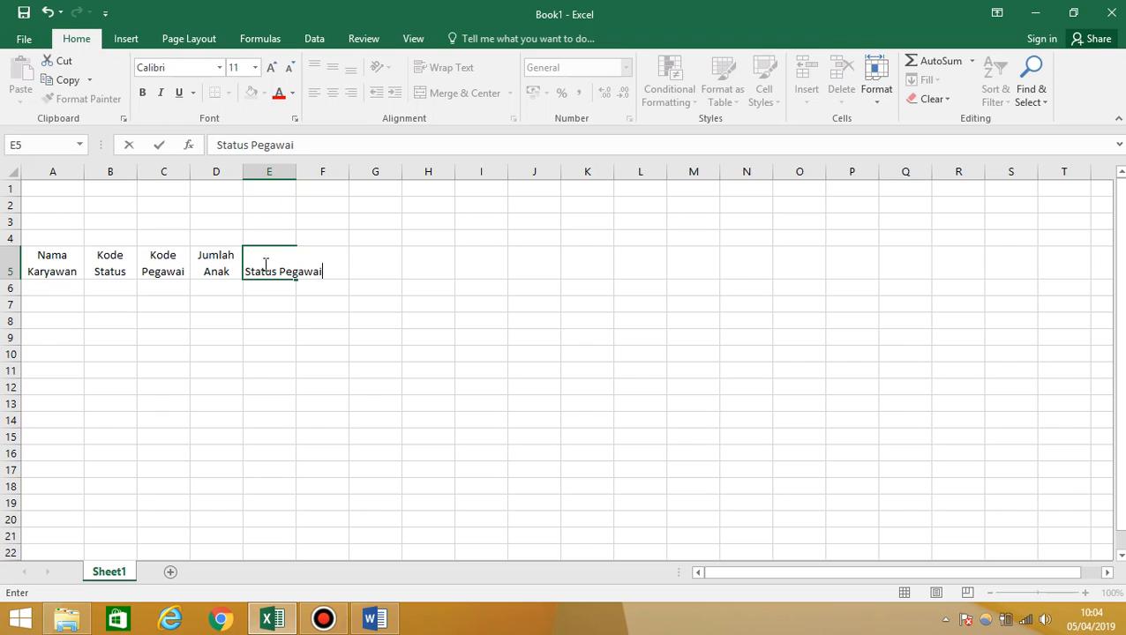
pyautogui.click(345, 322)
# Step: Enter the column header "Jabatan Pegawai" in cell F5 of the header row
pyautogui.click(322, 258)
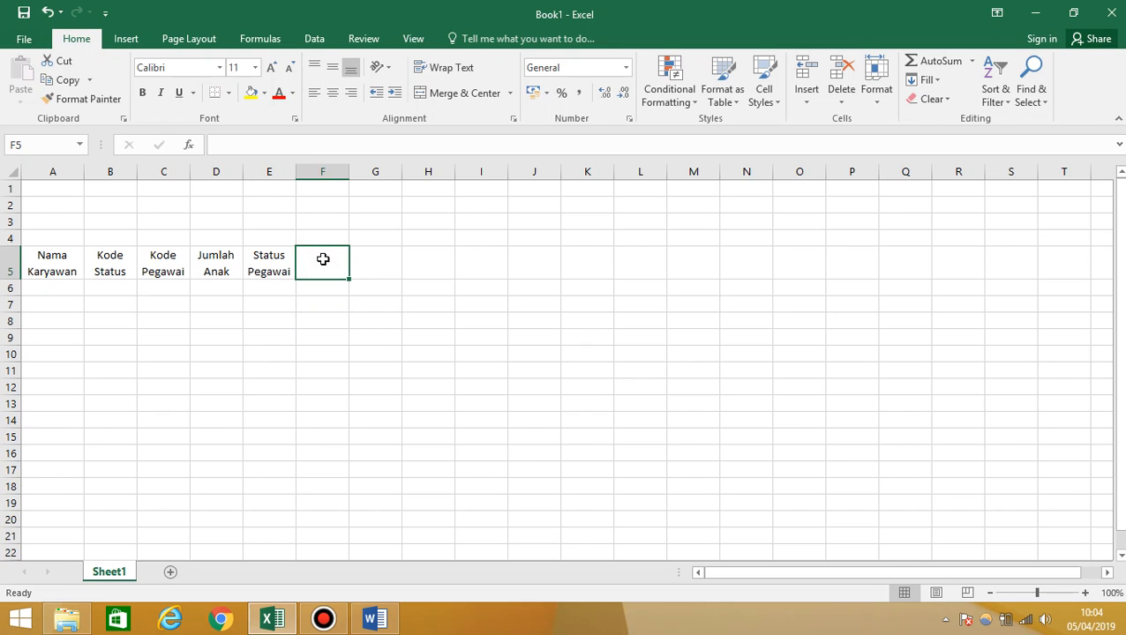
pyautogui.write('Ja')
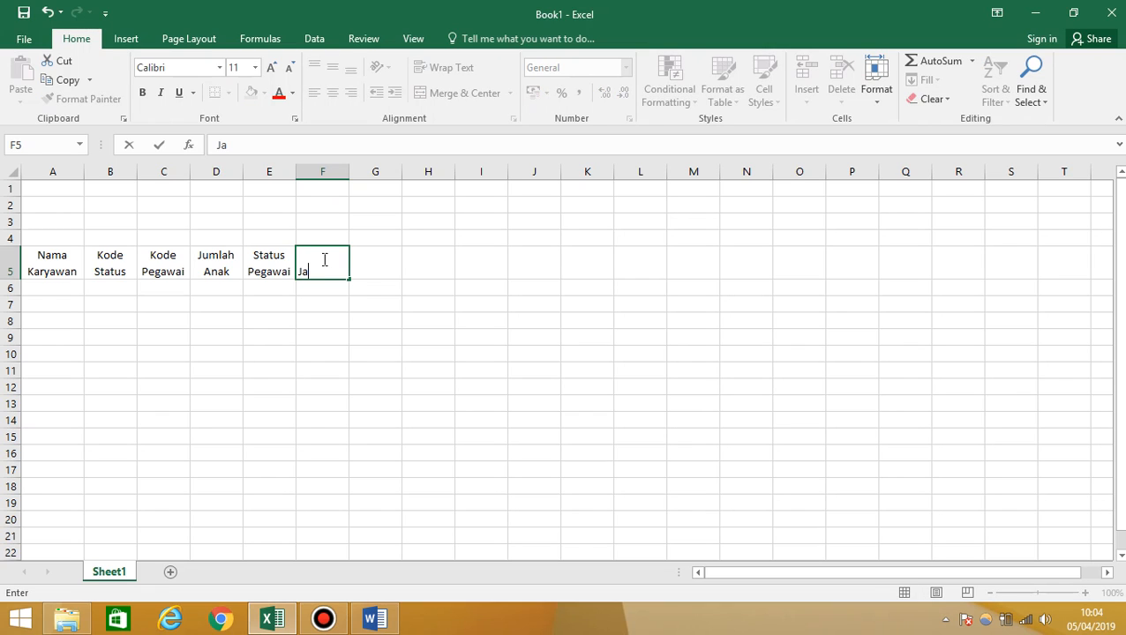
pyautogui.write('batan Pegawai')
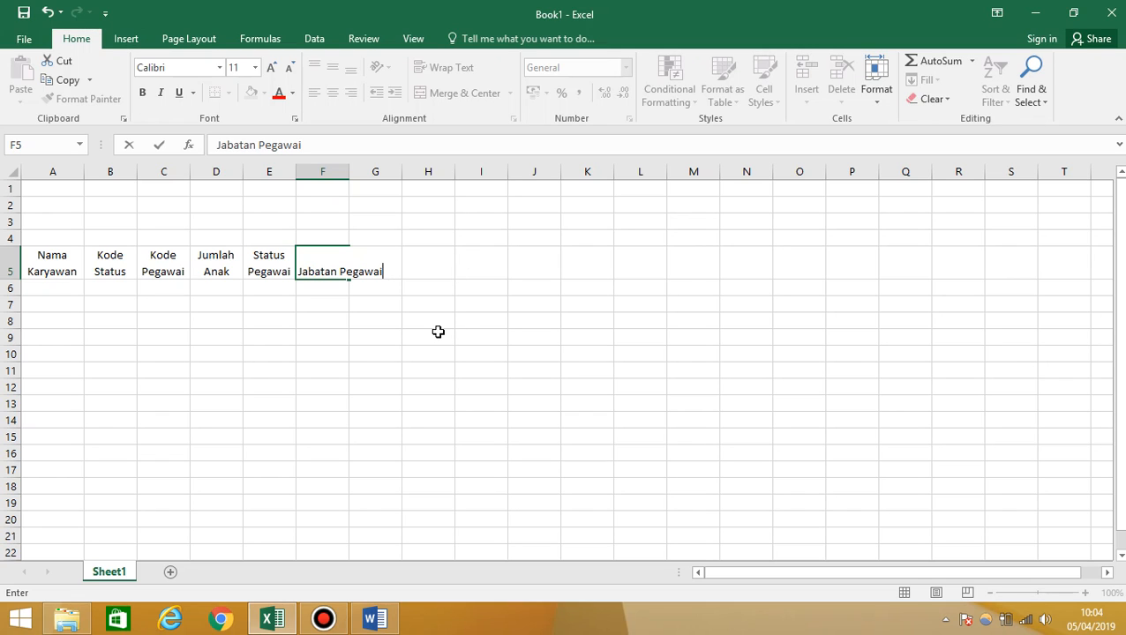
pyautogui.click(397, 309)
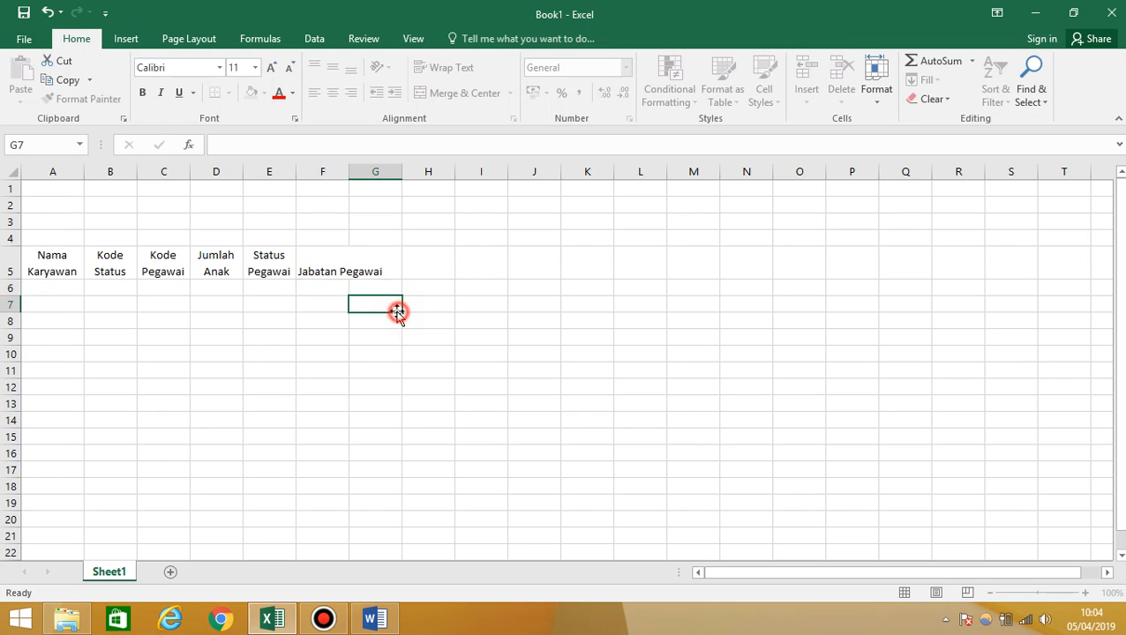
# Step: Enter the column header "Gaji Pokok" in cell G5 of the header row
pyautogui.click(375, 266)
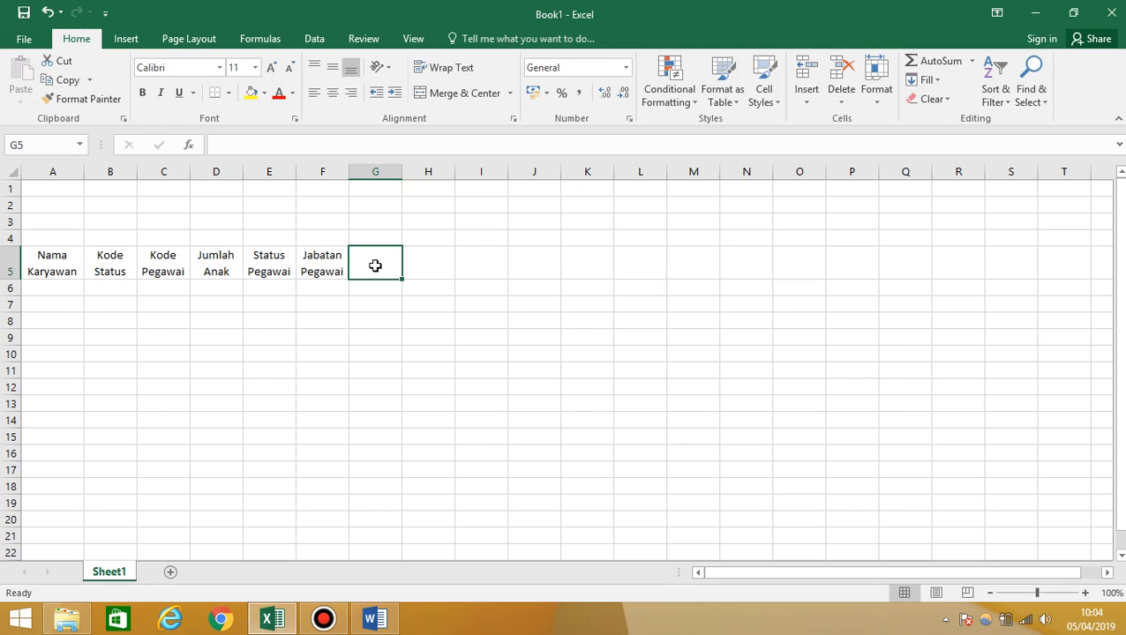
pyautogui.write('Gaji')
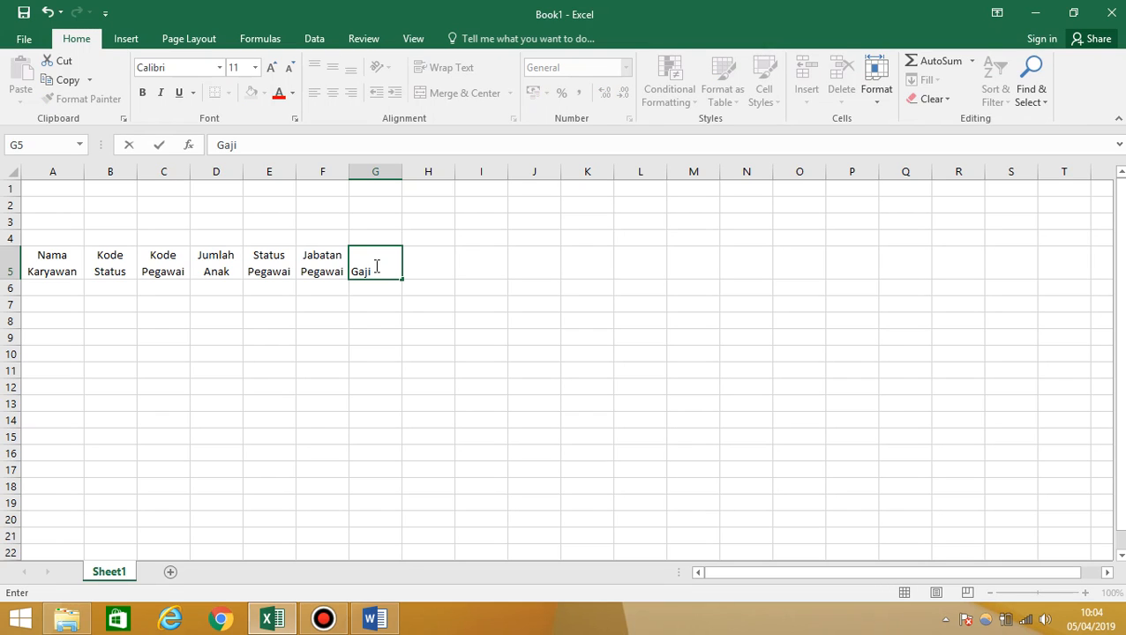
pyautogui.write(' Pokok')
pyautogui.press('Tab')
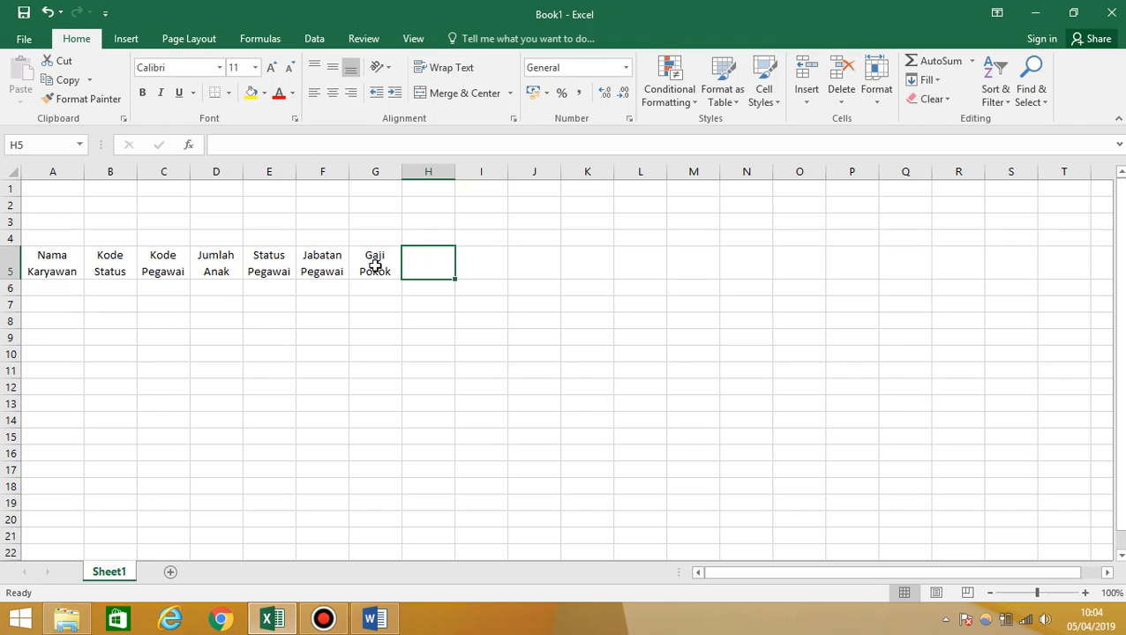
# Step: Enter the column header "Tunjangan Pegawai" in cell H5 and widen column H slightly to fit it
pyautogui.write('T')
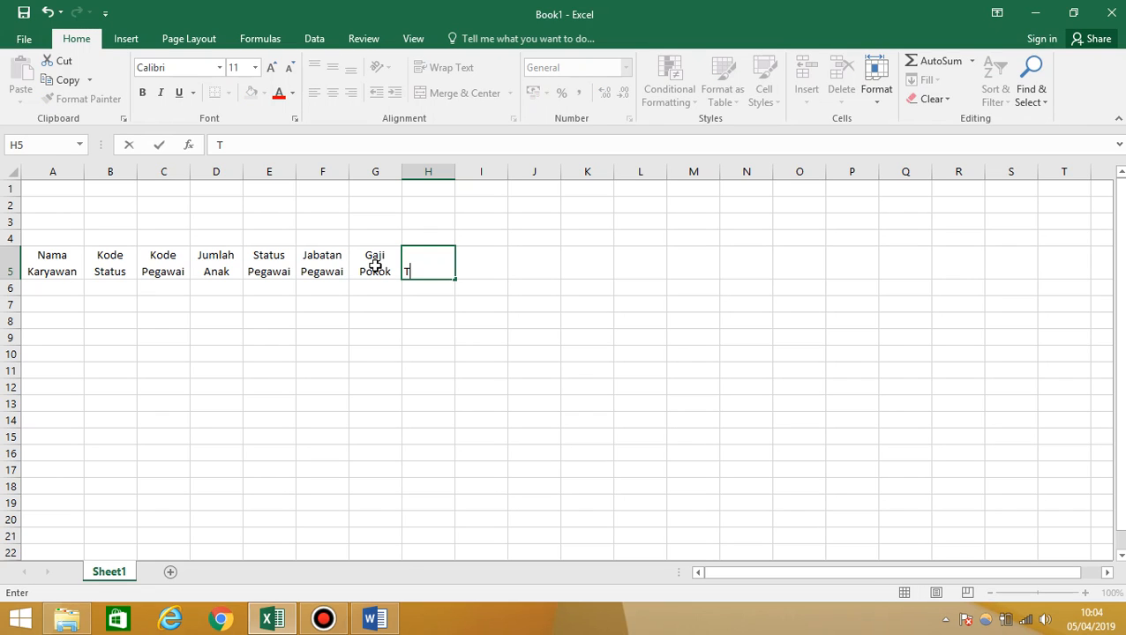
pyautogui.write('unjangan')
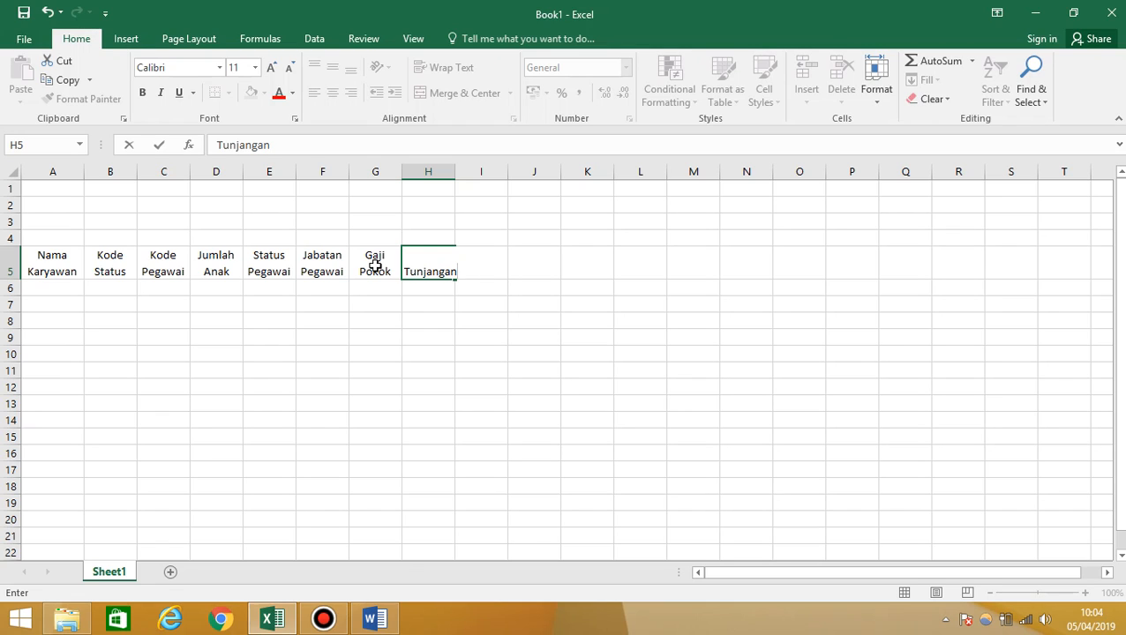
pyautogui.write(' Pegawai')
pyautogui.click(432, 329)
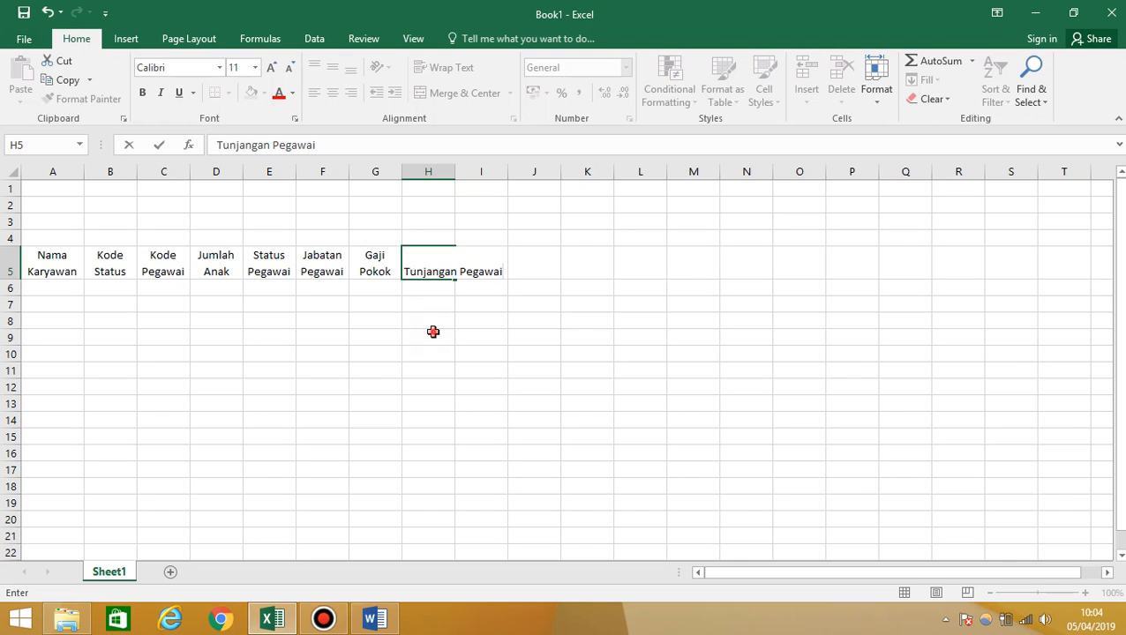
pyautogui.click(434, 287)
pyautogui.moveTo(456, 168); pyautogui.dragTo(464, 170)
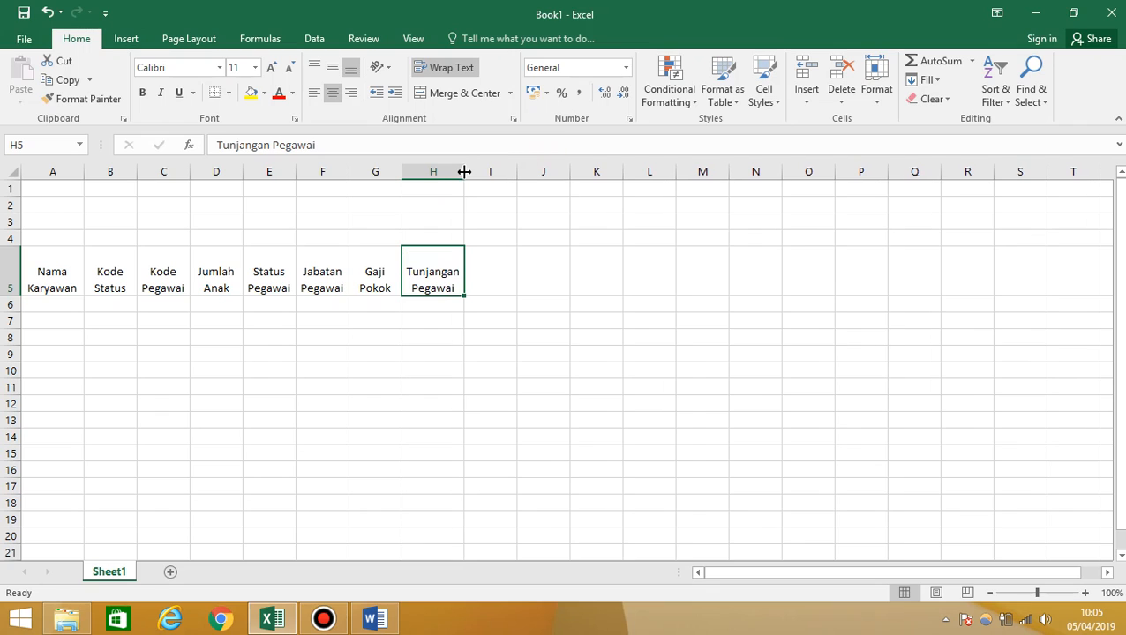
# Step: Enter the column header "Tunjangan Anak" in cell I5 and widen column I slightly to fit it
pyautogui.click(494, 278)
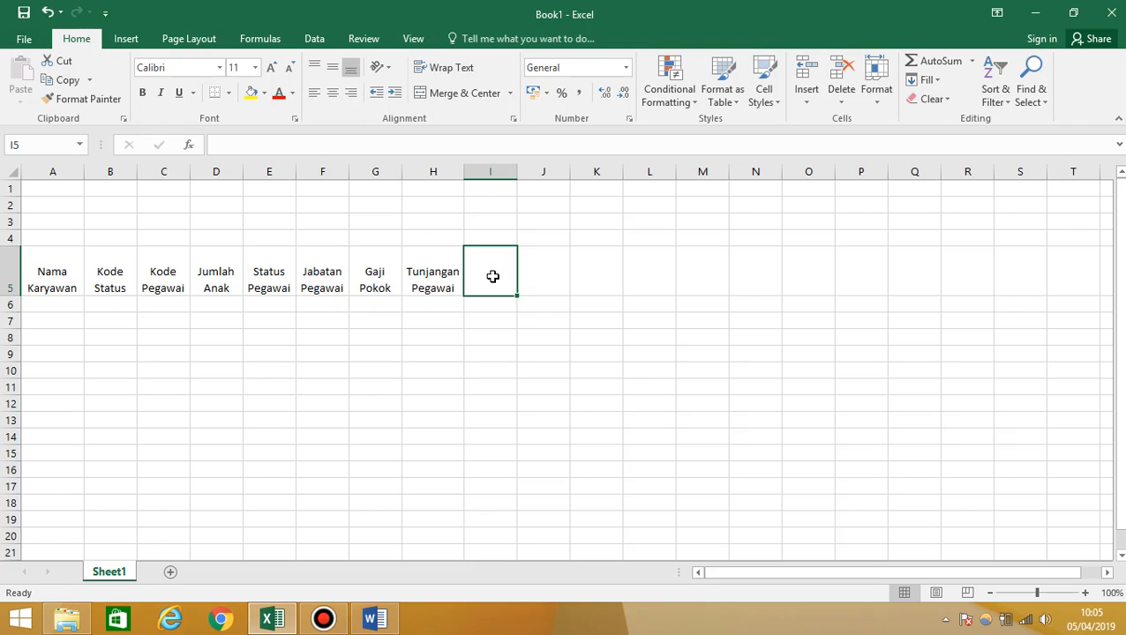
pyautogui.write('T')
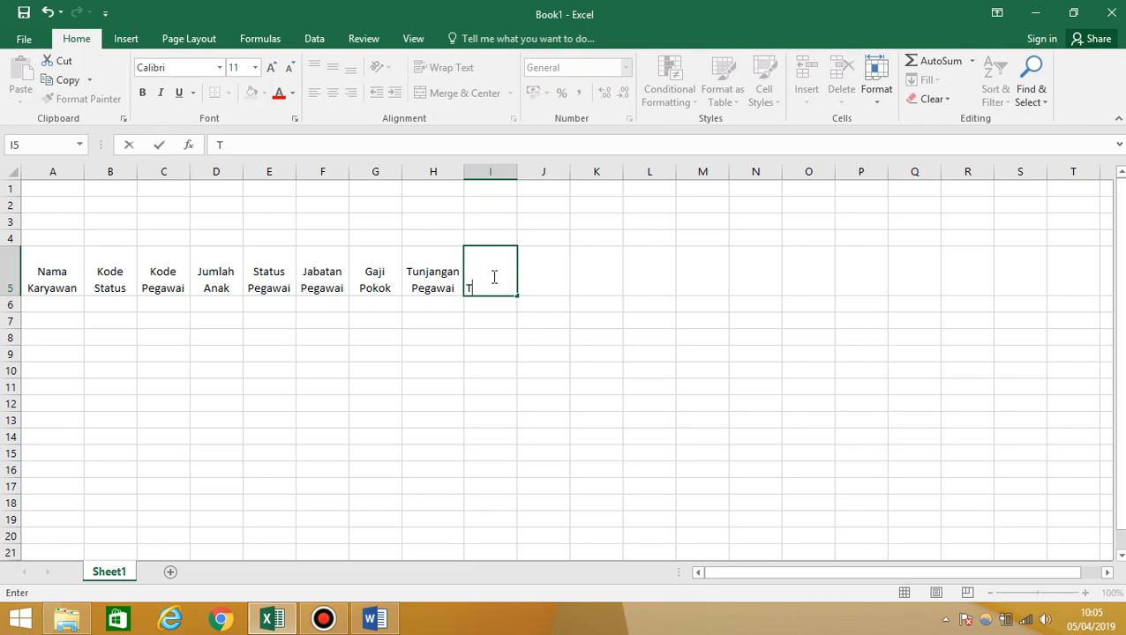
pyautogui.write('unjhanga')
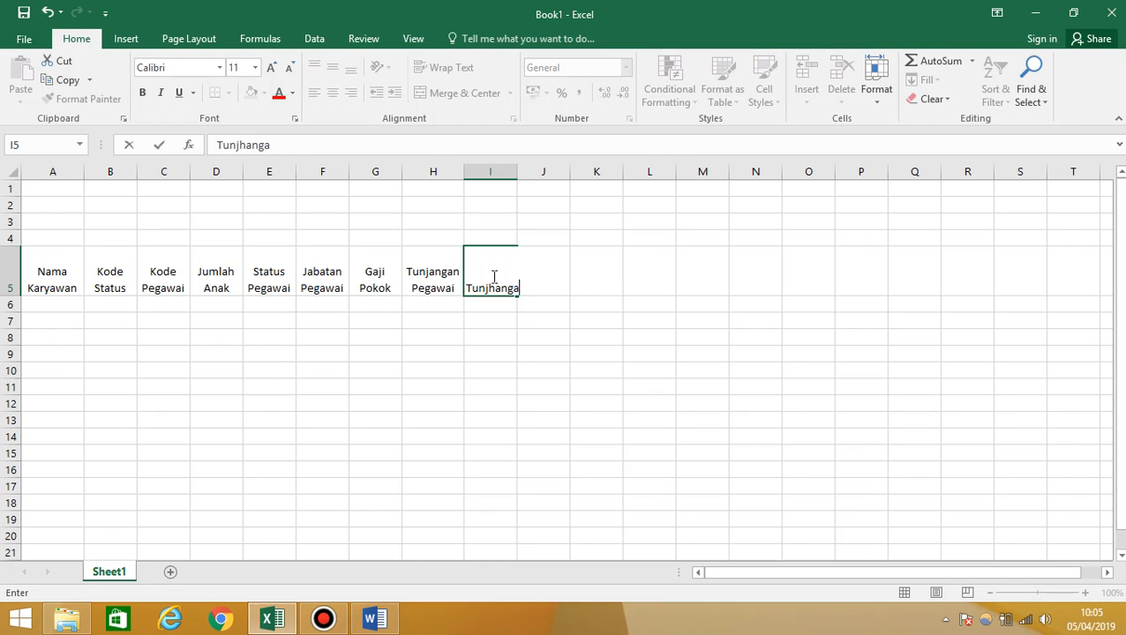
pyautogui.press('BackSpace')
pyautogui.press('BackSpace')
pyautogui.press('BackSpace')
pyautogui.press('BackSpace')
pyautogui.press('BackSpace')
pyautogui.write('angan Anak')
pyautogui.click(495, 339)
pyautogui.click(496, 256)
pyautogui.moveTo(517, 172); pyautogui.dragTo(523, 173)
# Step: Enter the column header "Gaji Diterima" in cell J5 of the header row
pyautogui.click(564, 263)
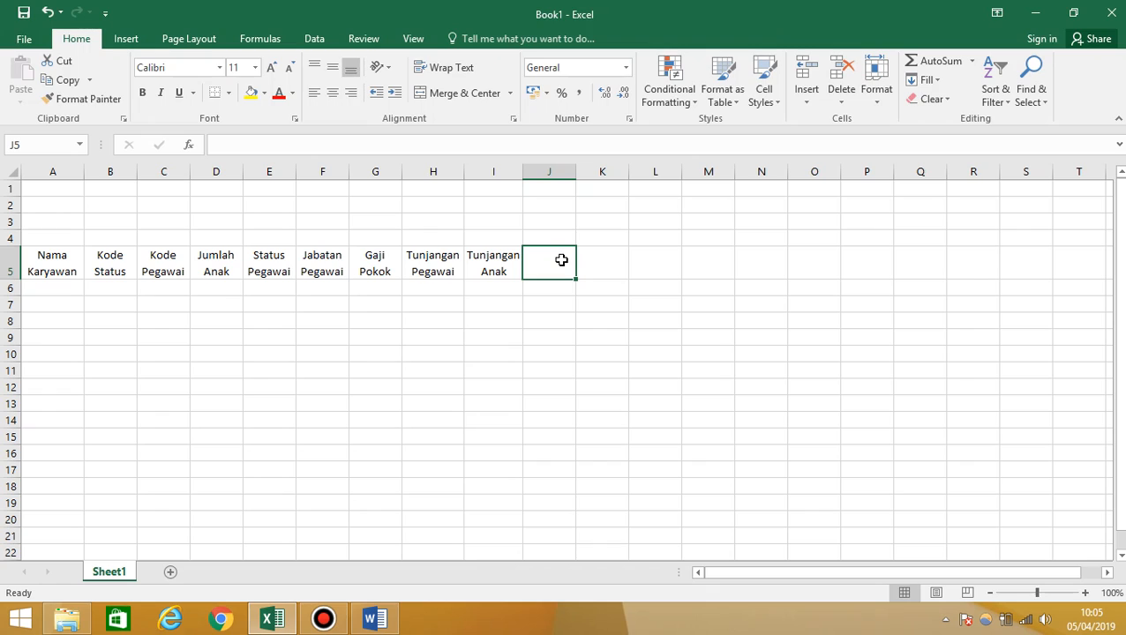
pyautogui.write('Gaji')
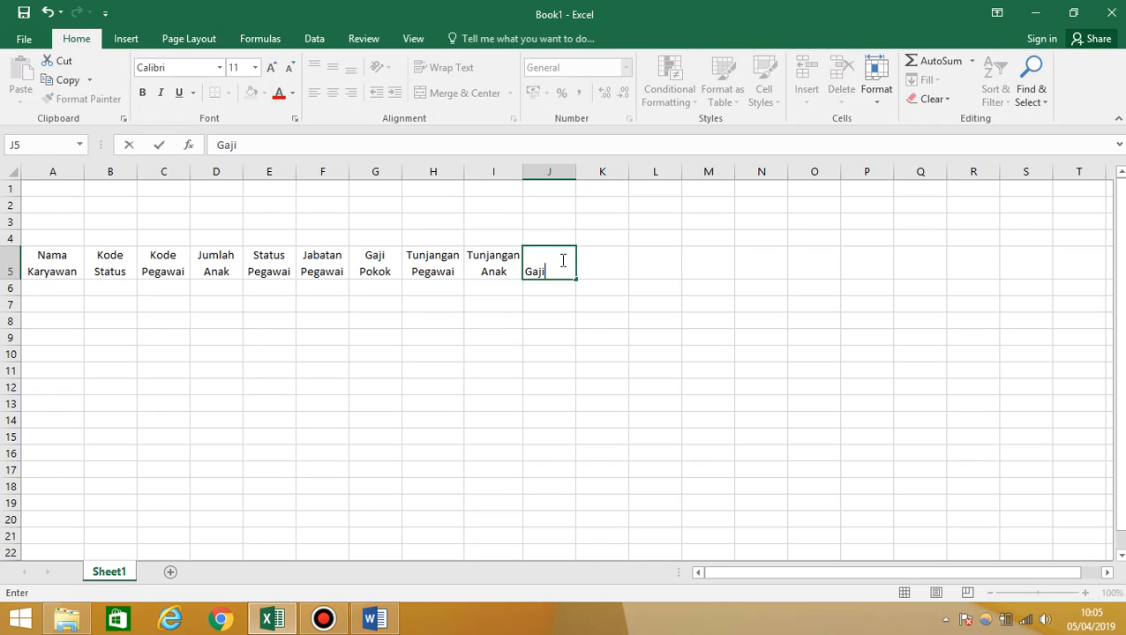
pyautogui.write(' Diterima')
pyautogui.click(507, 336)
pyautogui.click(563, 257)
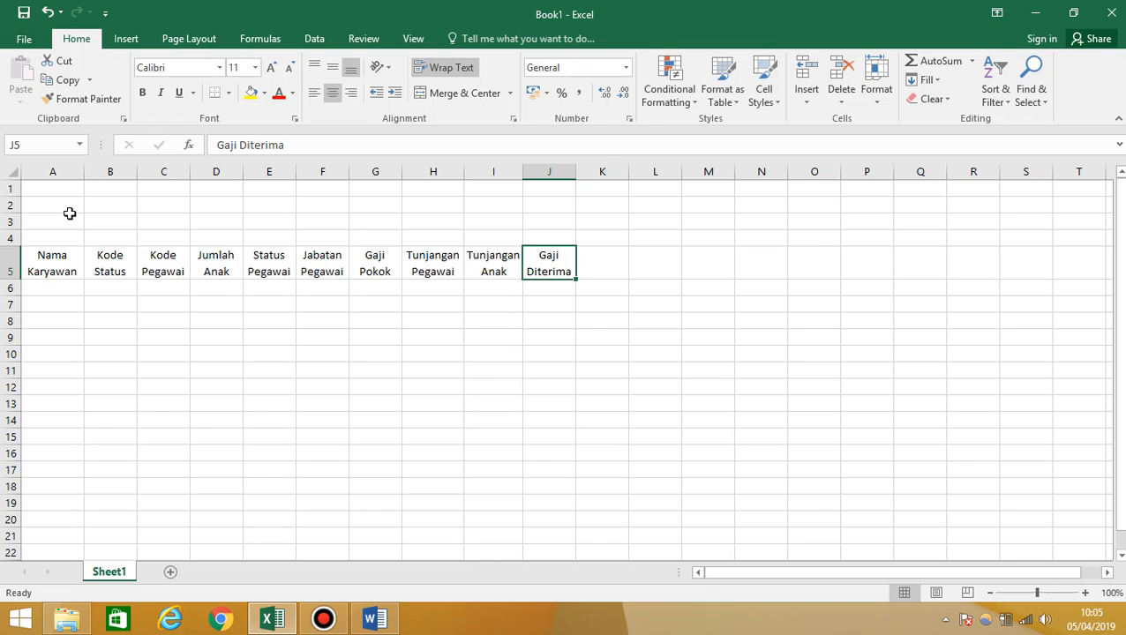
# Step: Merge and center cells A1 to J1 and enter the title "CV. DIAN UTAMA" there
pyautogui.click(54, 189)
pyautogui.moveTo(53, 189); pyautogui.dragTo(533, 196)
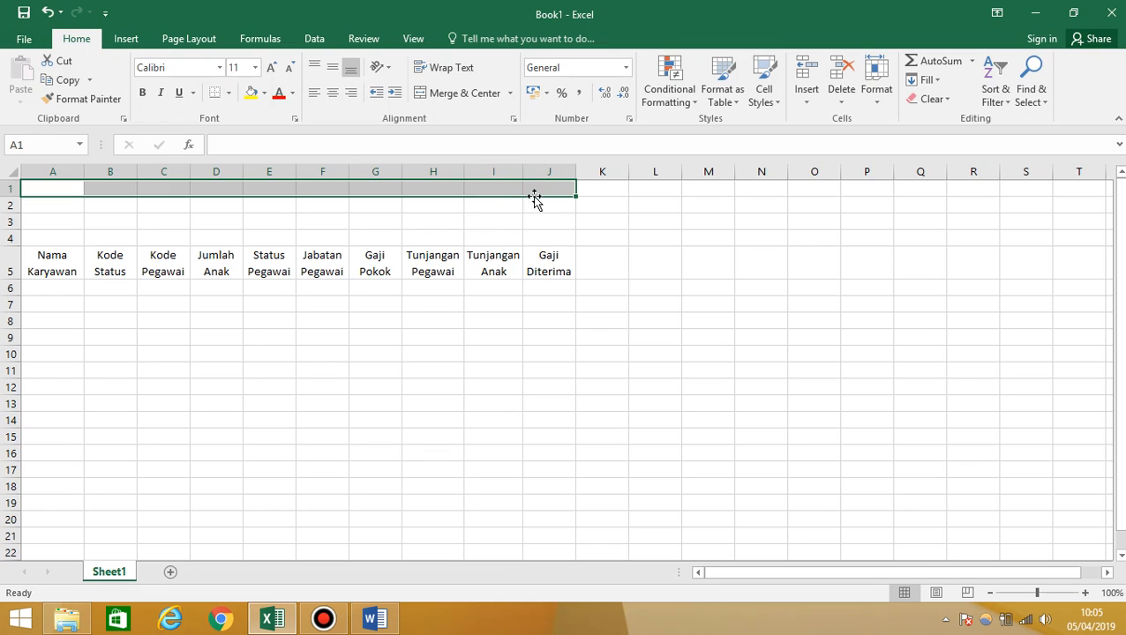
pyautogui.click(432, 97)
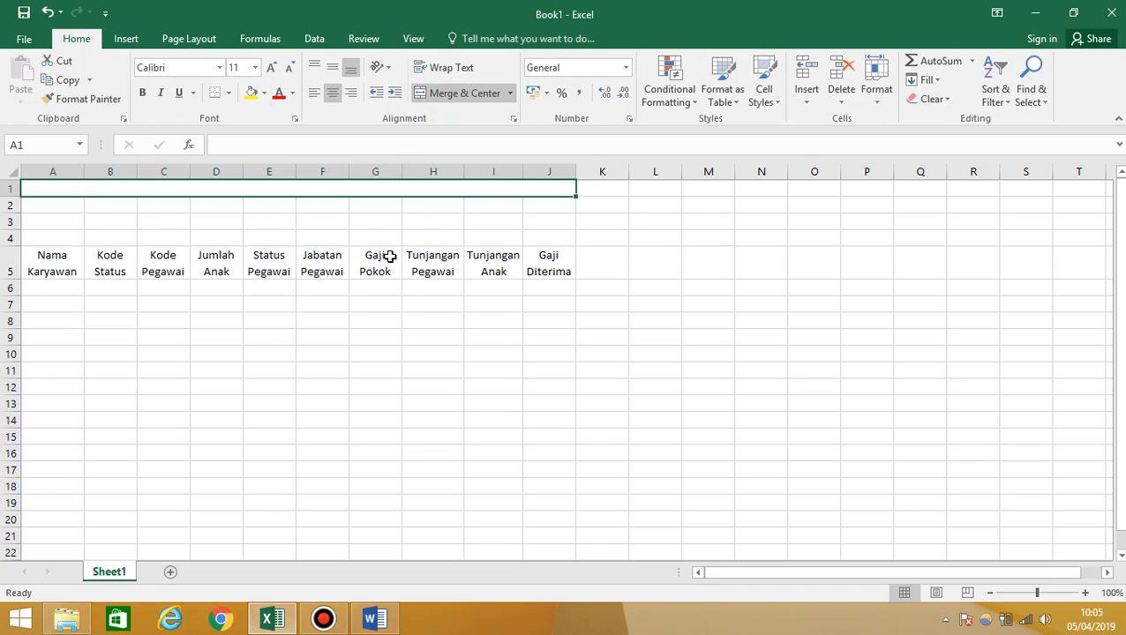
pyautogui.write('C')
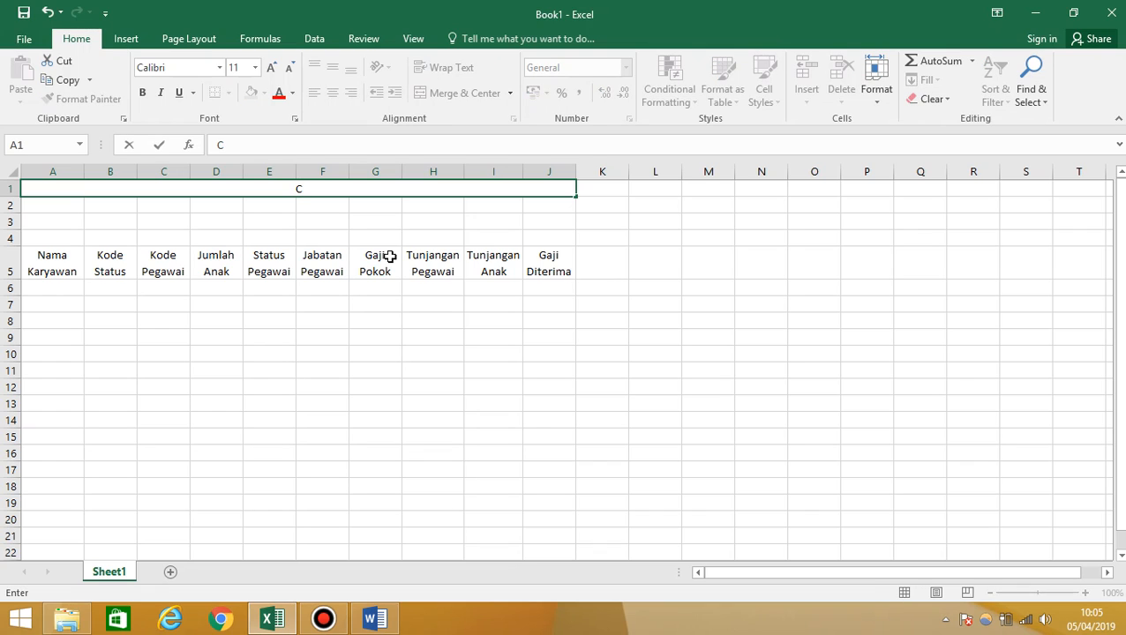
pyautogui.write('V. DIAN UTAMA')
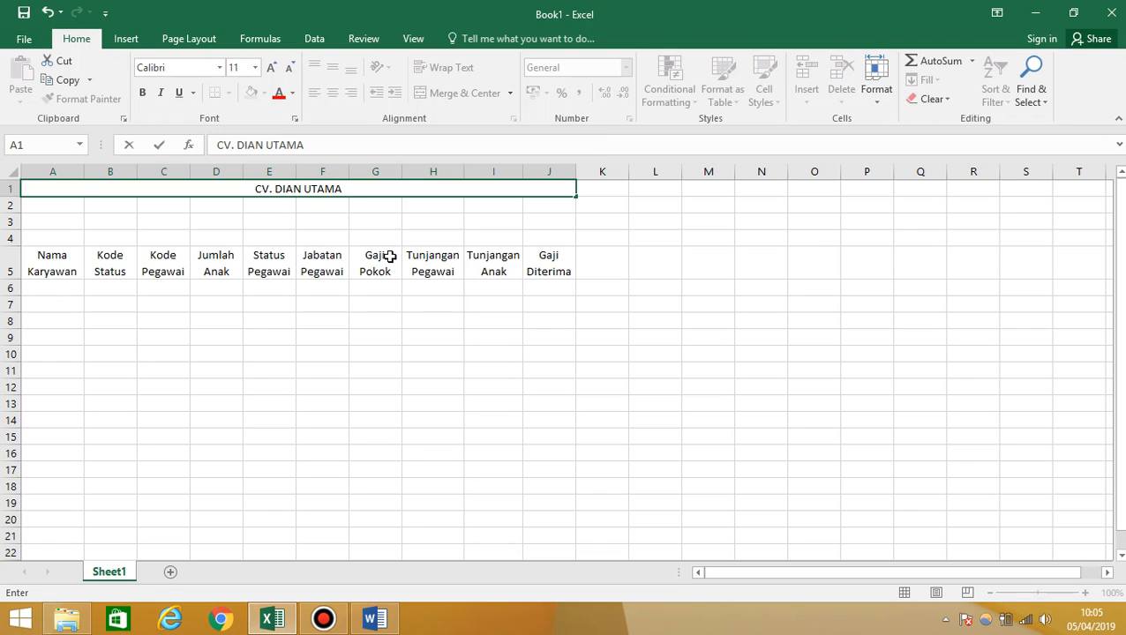
pyautogui.hotkey('ctrl', 'Return')
# Step: Fill the merged title cell down to row 2 and replace the copied text with the company's street address
pyautogui.click(71, 204)
pyautogui.click(107, 193)
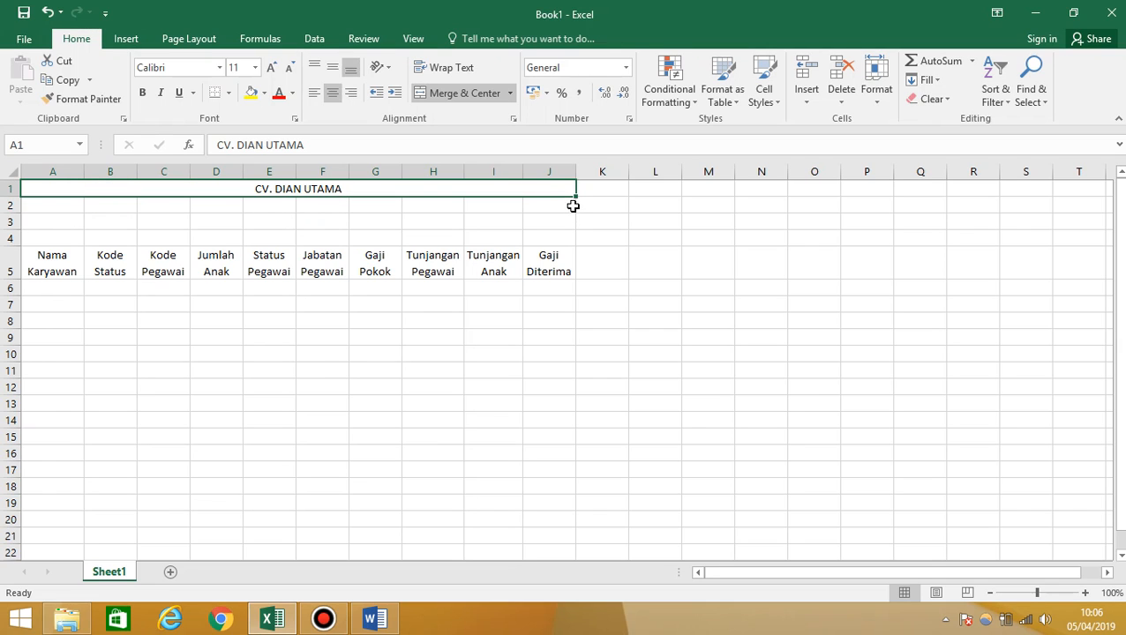
pyautogui.moveTo(576, 196); pyautogui.dragTo(578, 210)
pyautogui.click(372, 206)
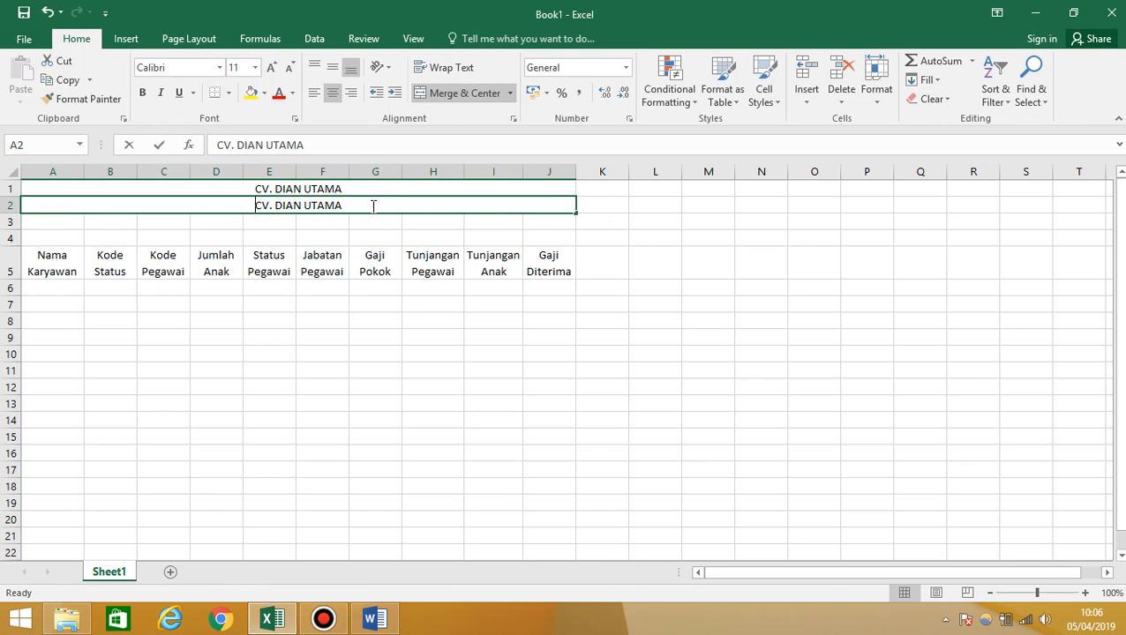
pyautogui.write('JL.')
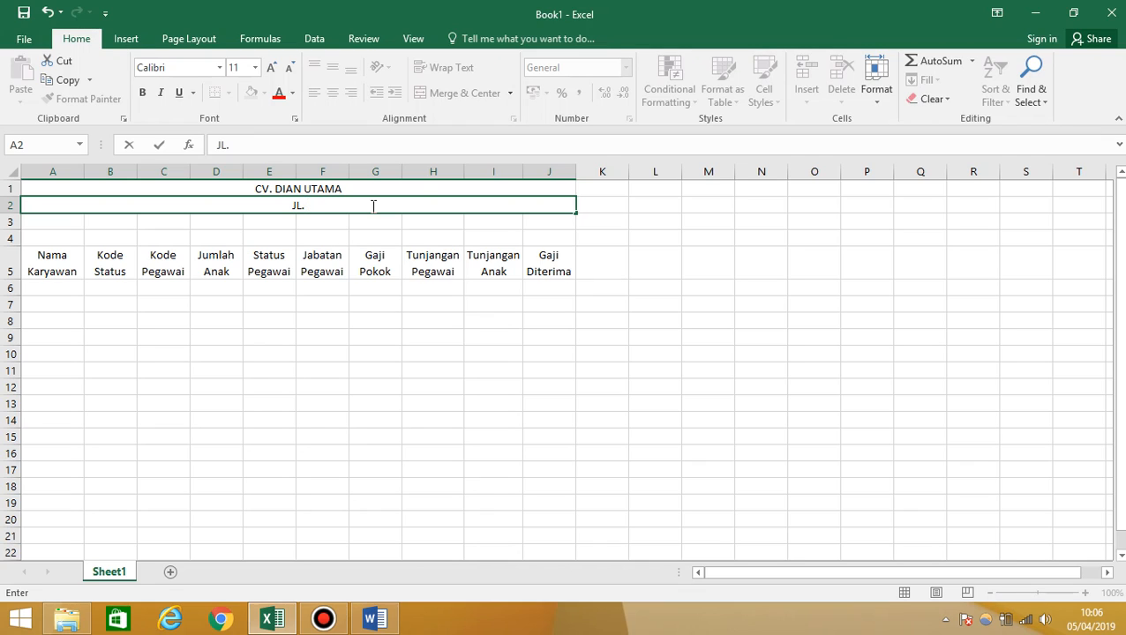
pyautogui.write(' MAYJEN ')
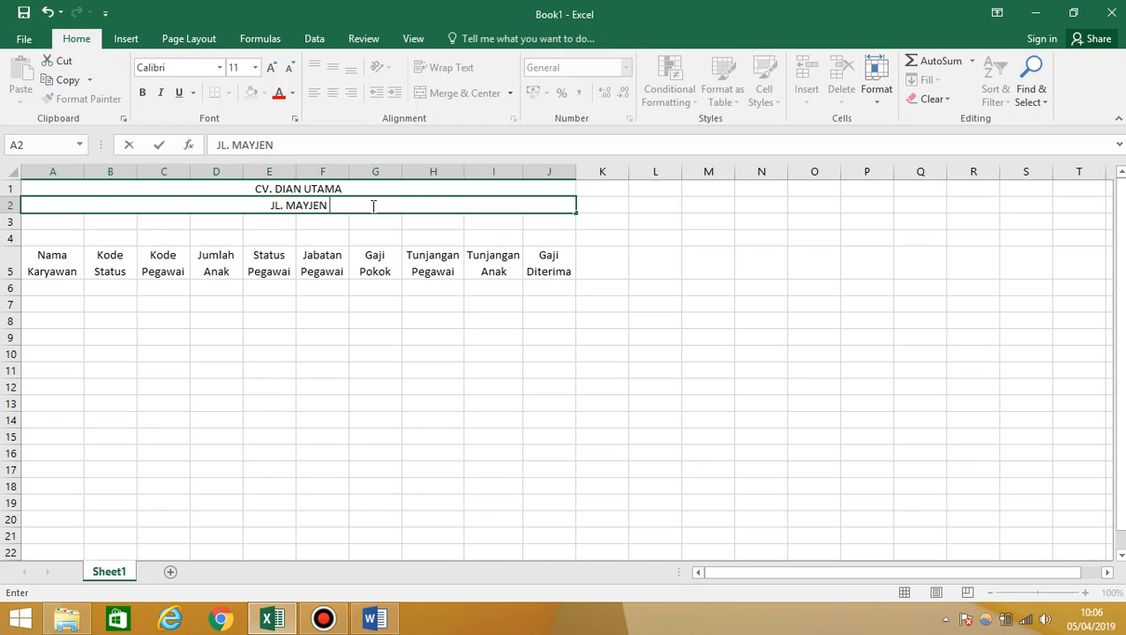
pyautogui.write('SUTYOY')
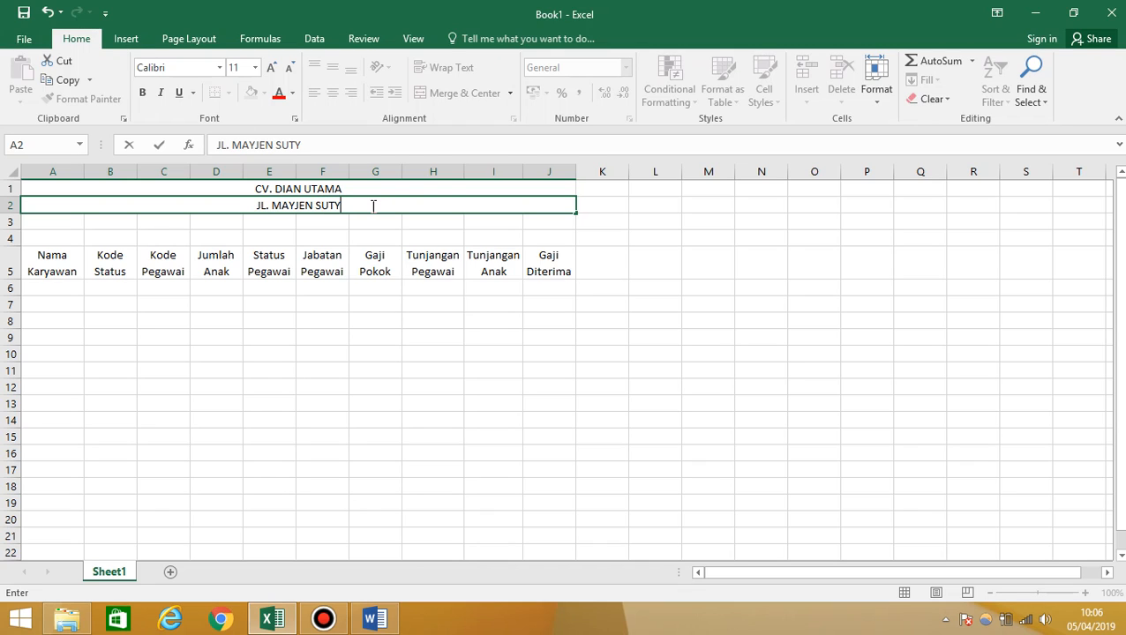
pyautogui.press('BackSpace')
pyautogui.press('BackSpace')
pyautogui.press('BackSpace')
pyautogui.write('OYO')
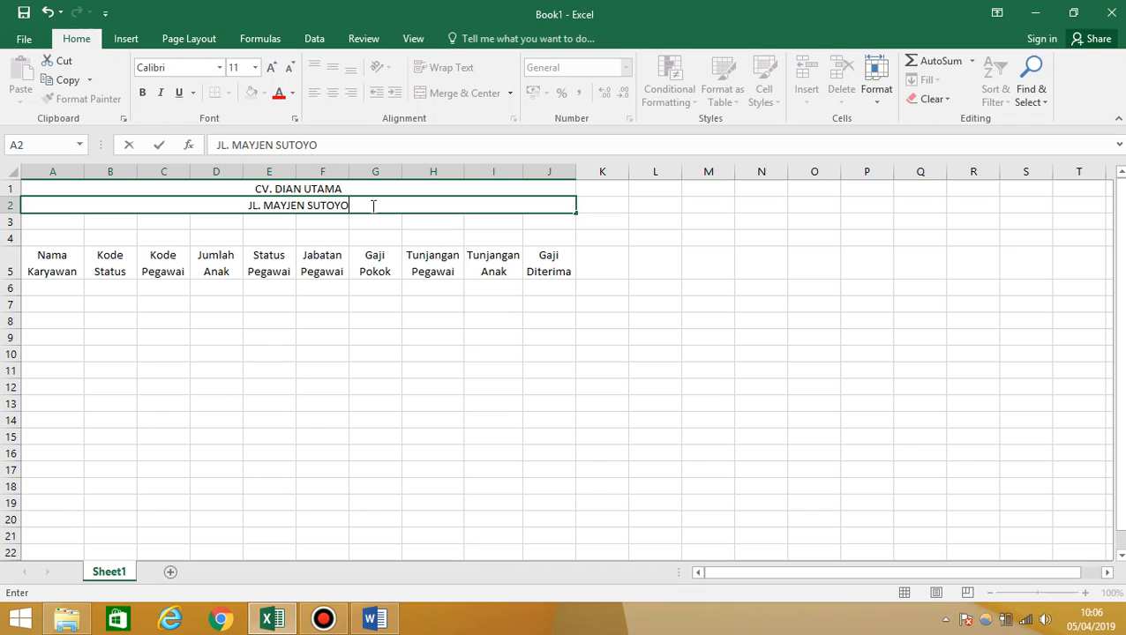
pyautogui.write(' 8')
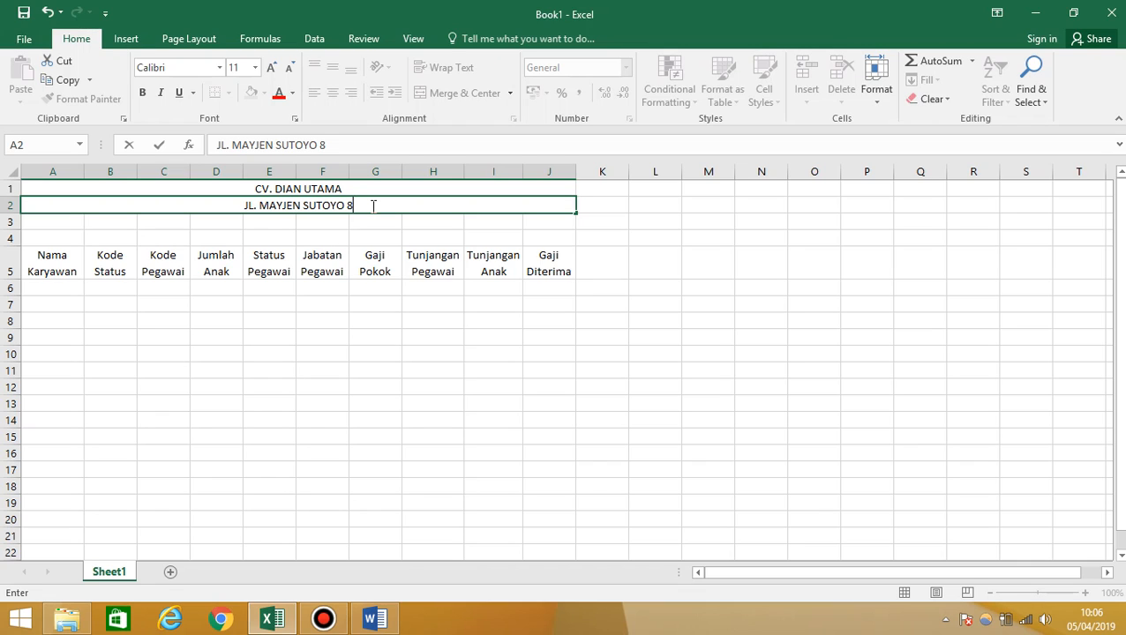
pyautogui.write('3 SE')
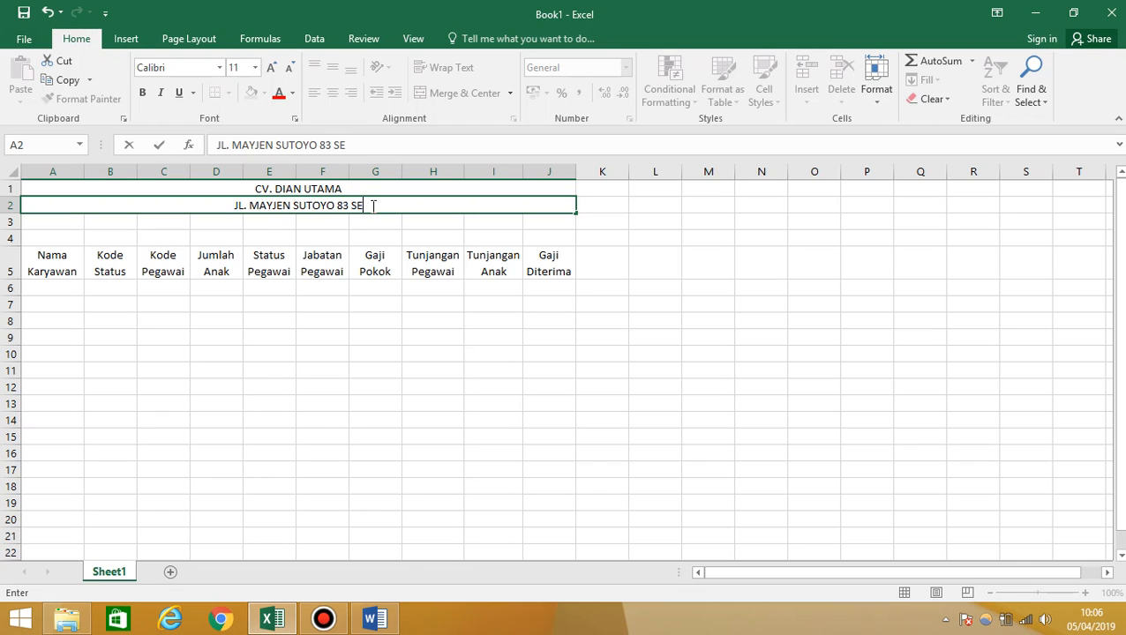
pyautogui.write('MARANG')
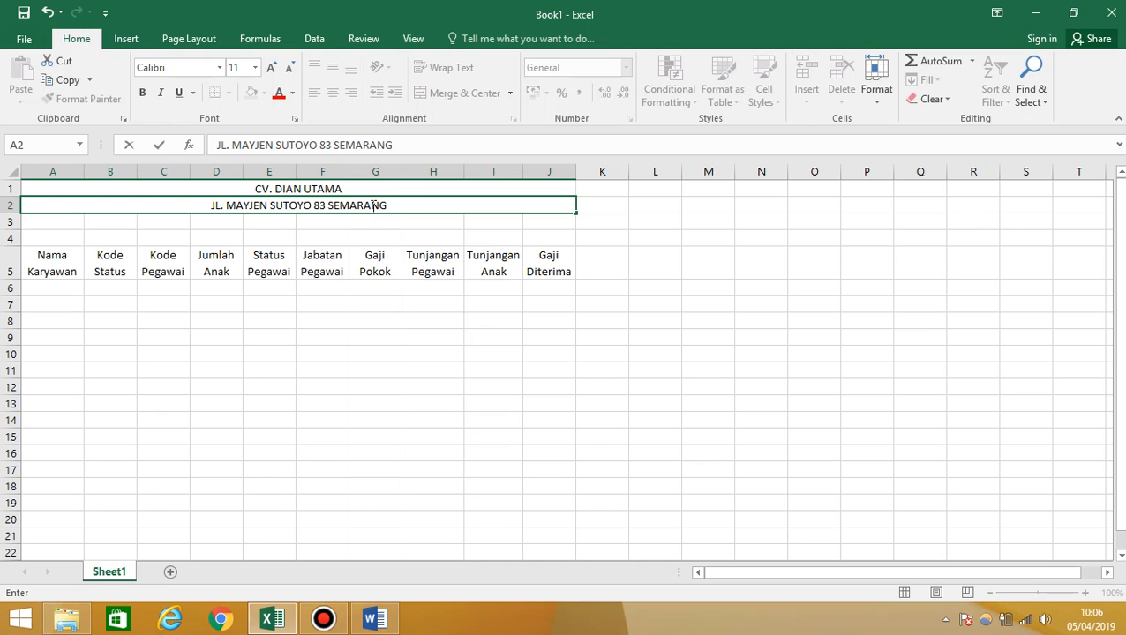
pyautogui.click(423, 218)
# Step: Fill the merged address cell down to row 3 and replace the copied text with "DAFTAR GAJI KARYAWAN"
pyautogui.click(560, 207)
pyautogui.moveTo(575, 214); pyautogui.dragTo(581, 232)
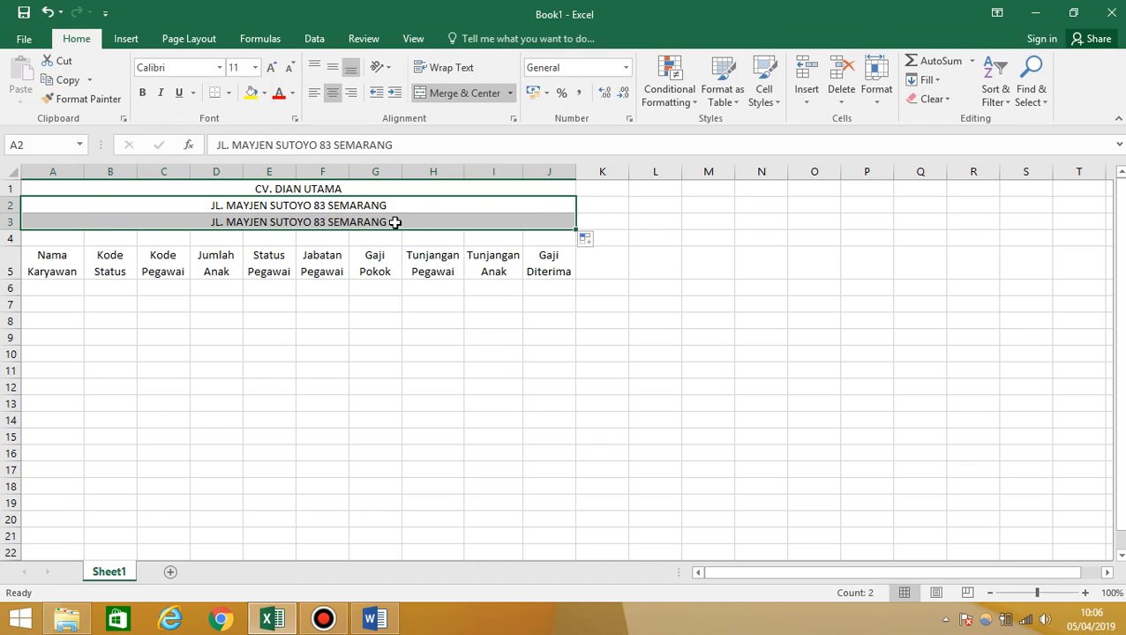
pyautogui.click(395, 222)
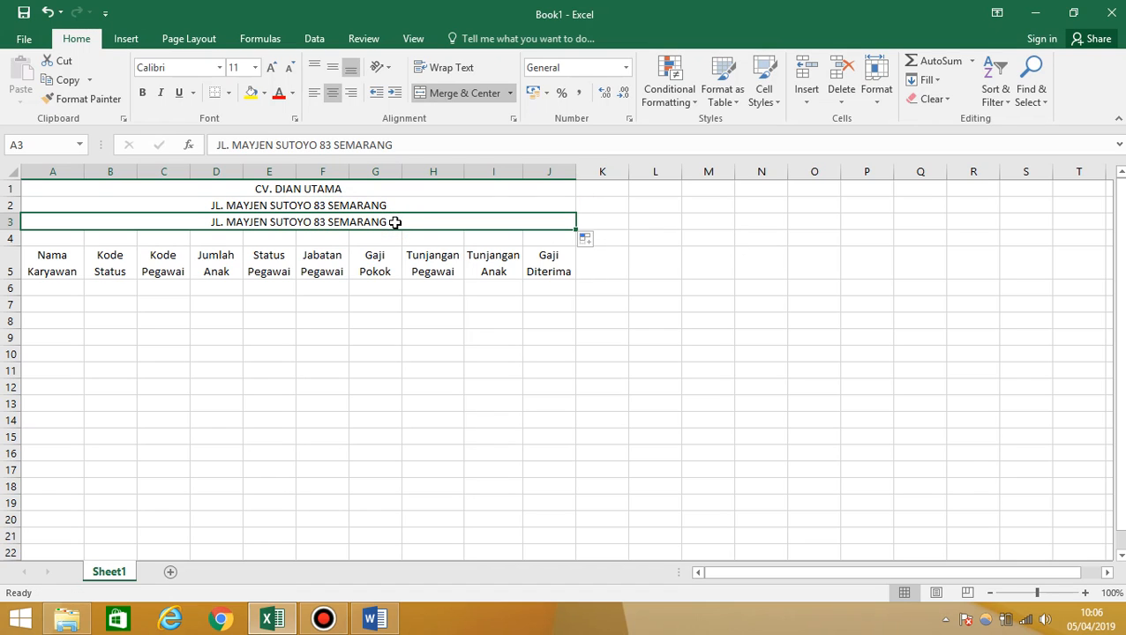
pyautogui.write('daftar')
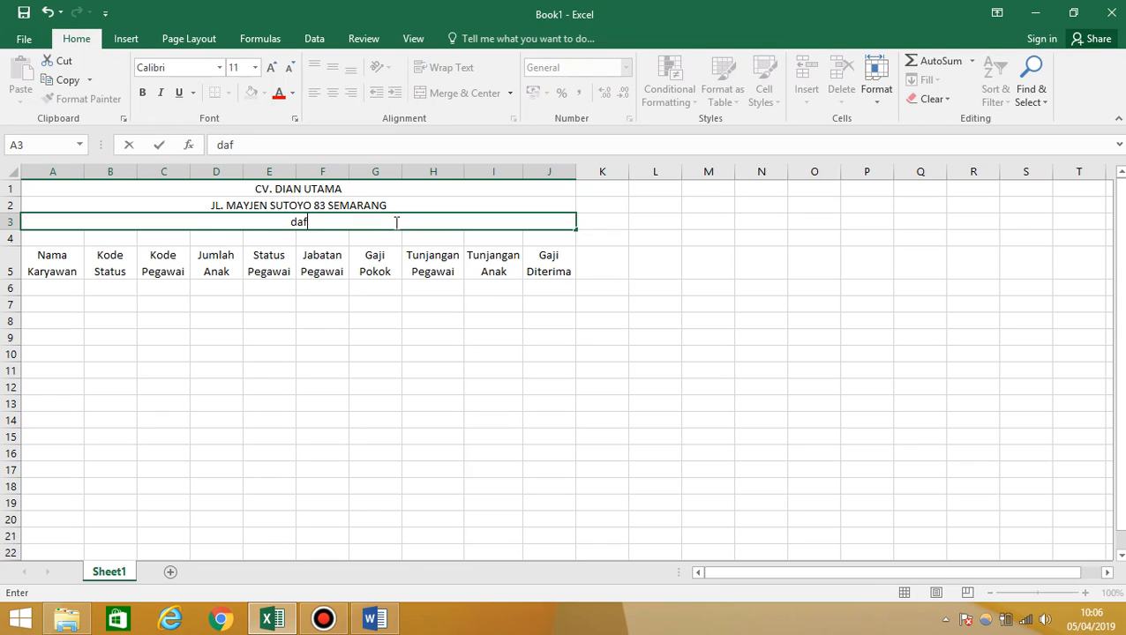
pyautogui.press('BackSpace')
pyautogui.press('BackSpace')
pyautogui.press('BackSpace')
pyautogui.press('BackSpace')
pyautogui.press('BackSpace')
pyautogui.press('BackSpace')
pyautogui.write('DAFTAR GA')
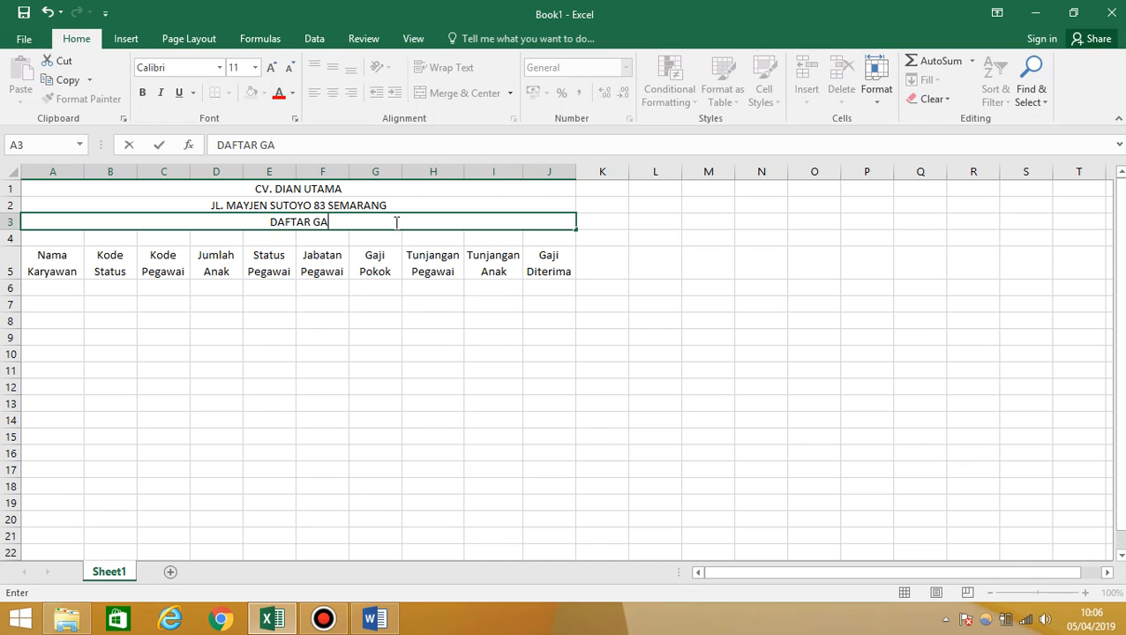
pyautogui.write('JI KAR')
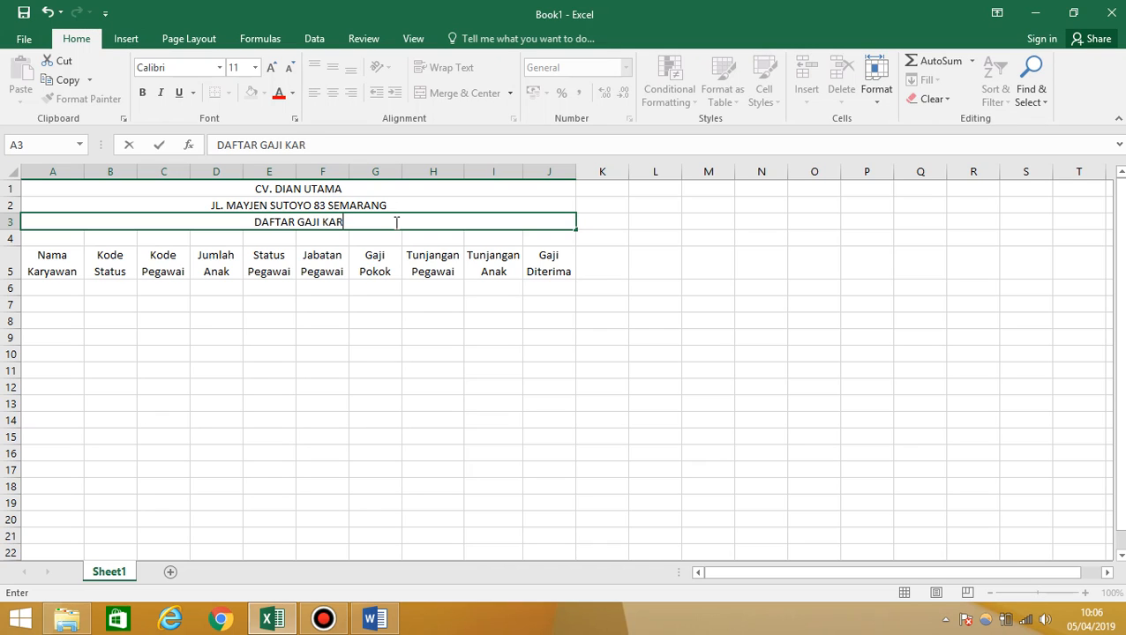
pyautogui.write('YAWAN')
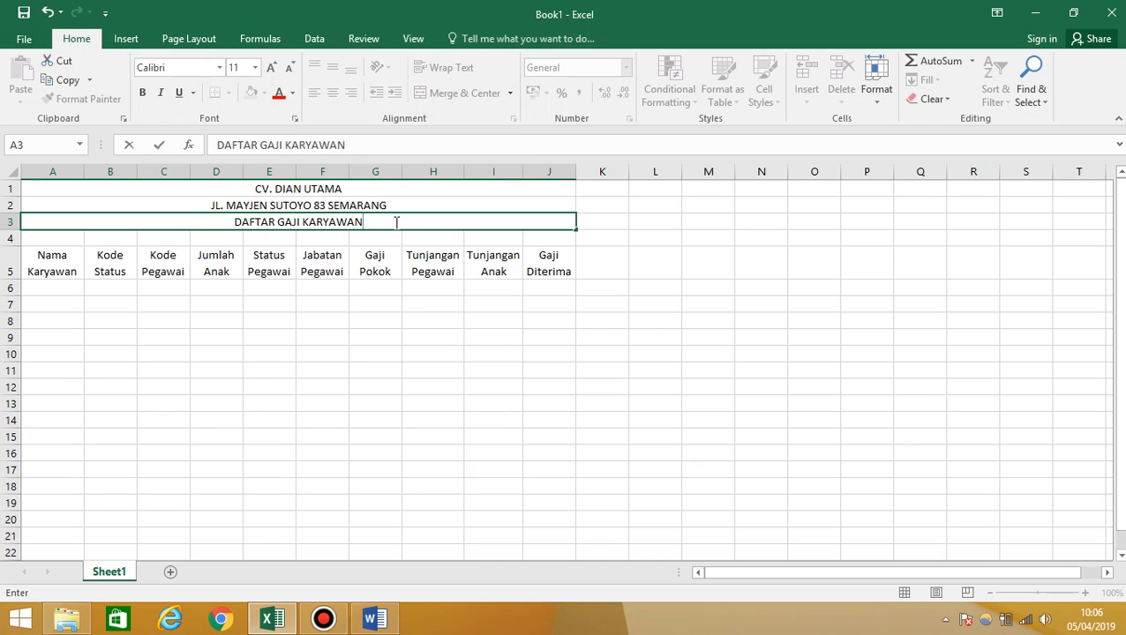
pyautogui.click(301, 319)
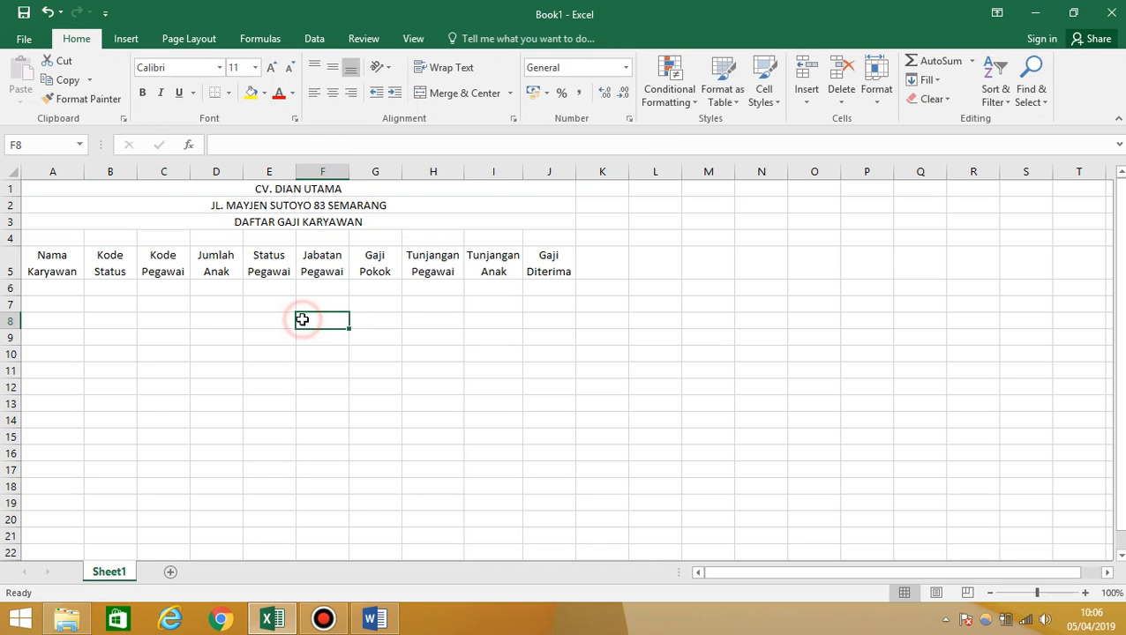
# Step: Enter the first employee's name in cell A6 under the "Nama Karyawan" header
pyautogui.click(43, 287)
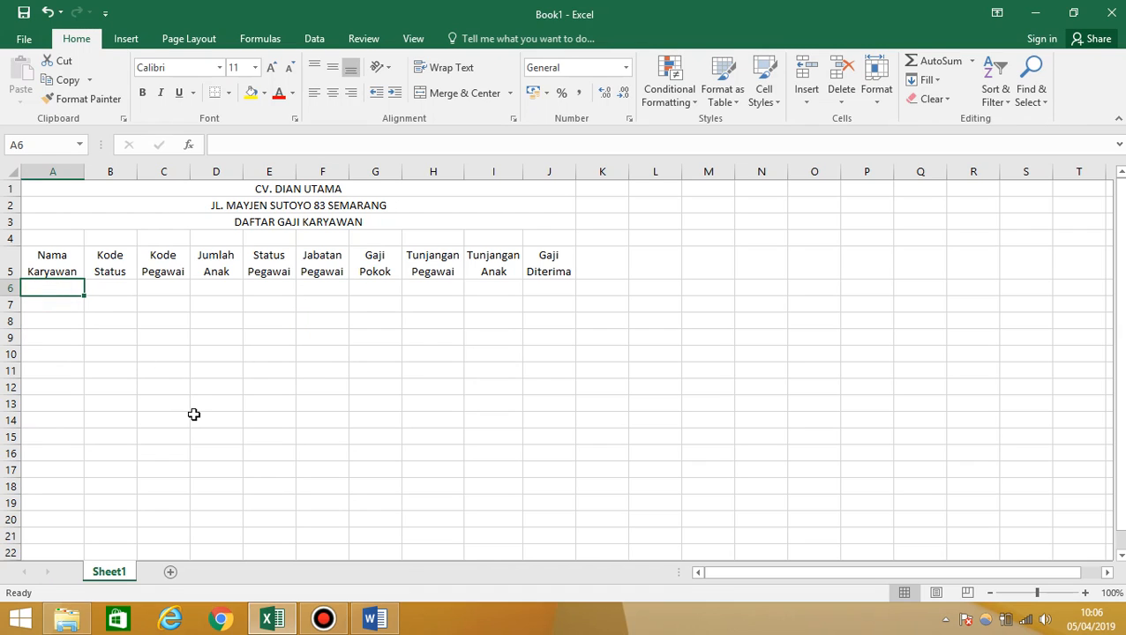
pyautogui.write('aGUSTI')
pyautogui.press('BackSpace')
pyautogui.press('BackSpace')
pyautogui.press('BackSpace')
pyautogui.press('BackSpace')
pyautogui.press('BackSpace')
pyautogui.press('BackSpace')
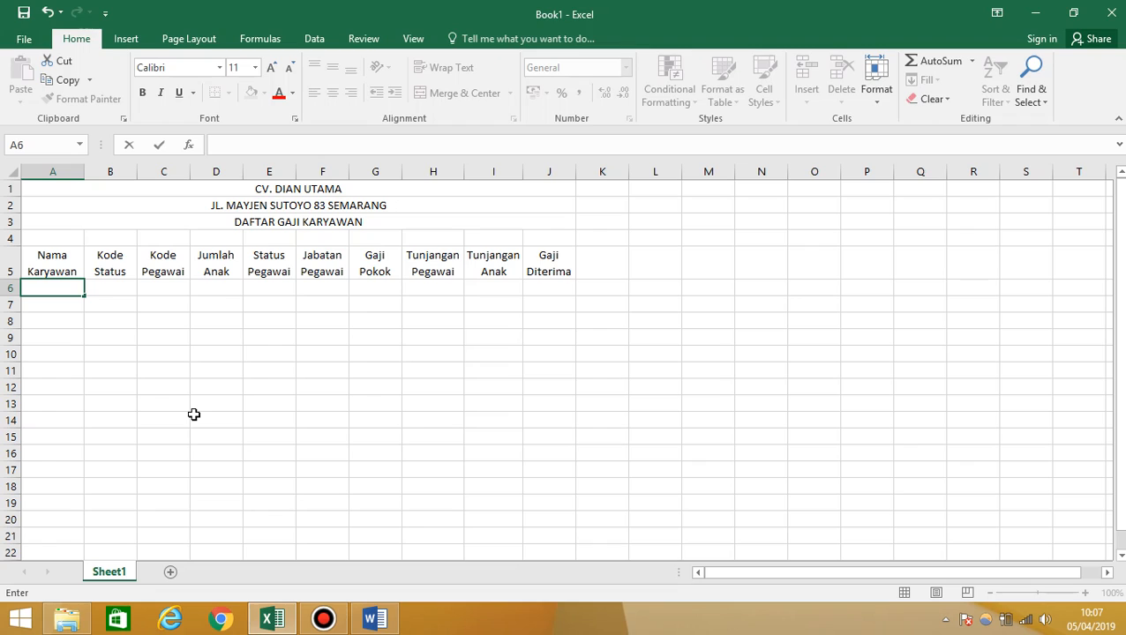
pyautogui.write('Agustinus')
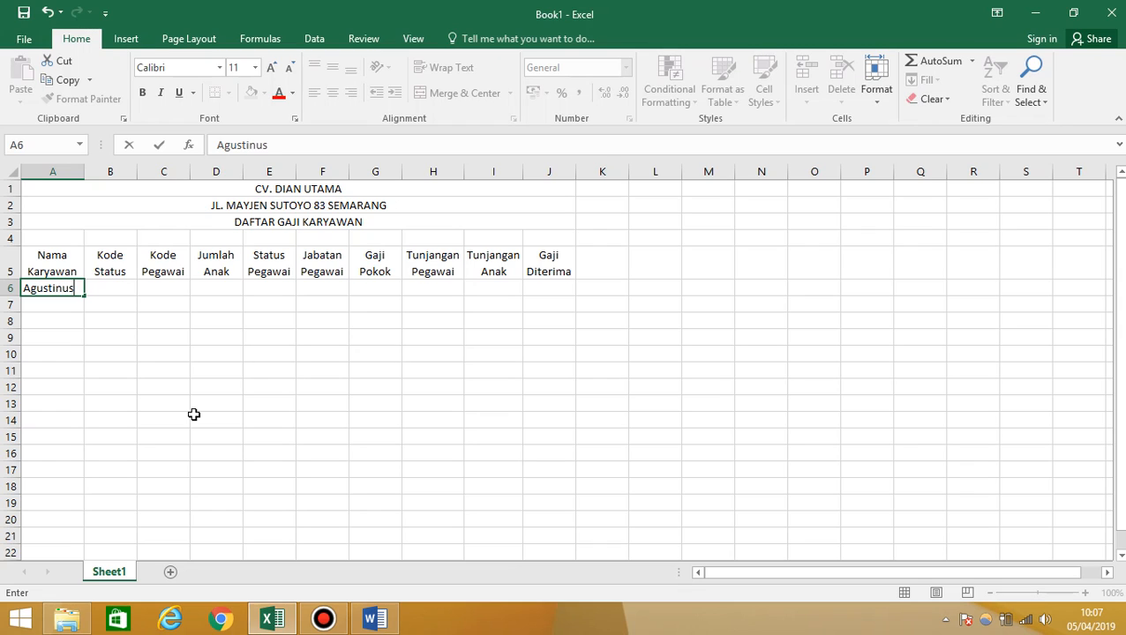
pyautogui.press('Return')
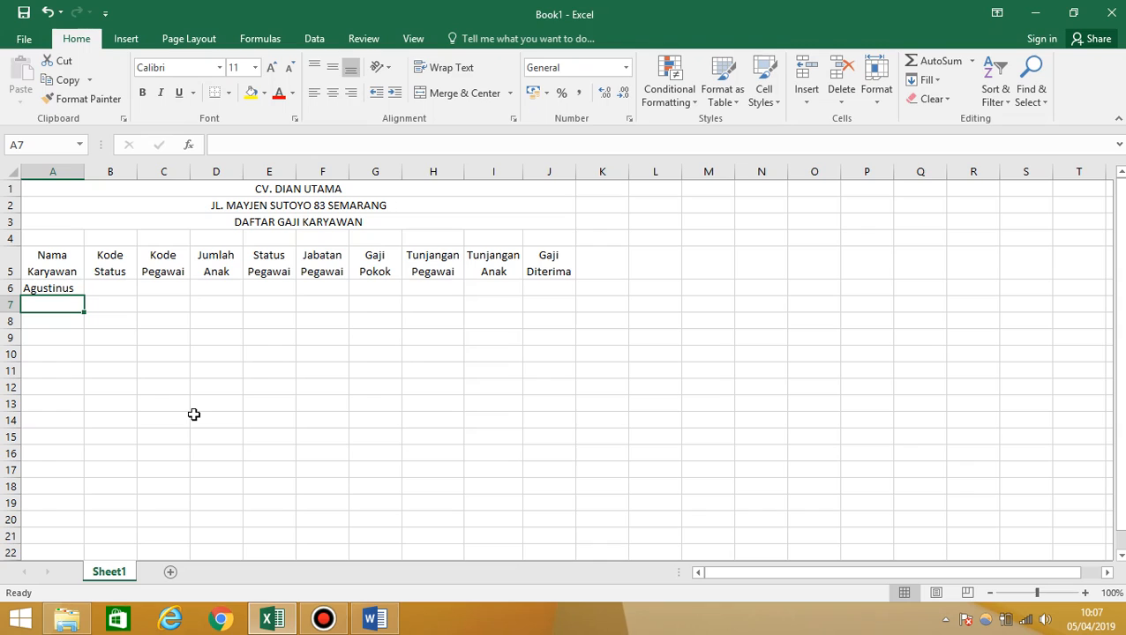
# Step: Enter the second, third and fourth employees' names in cells A7 to A9 of the "Nama Karyawan" column
pyautogui.write('A')
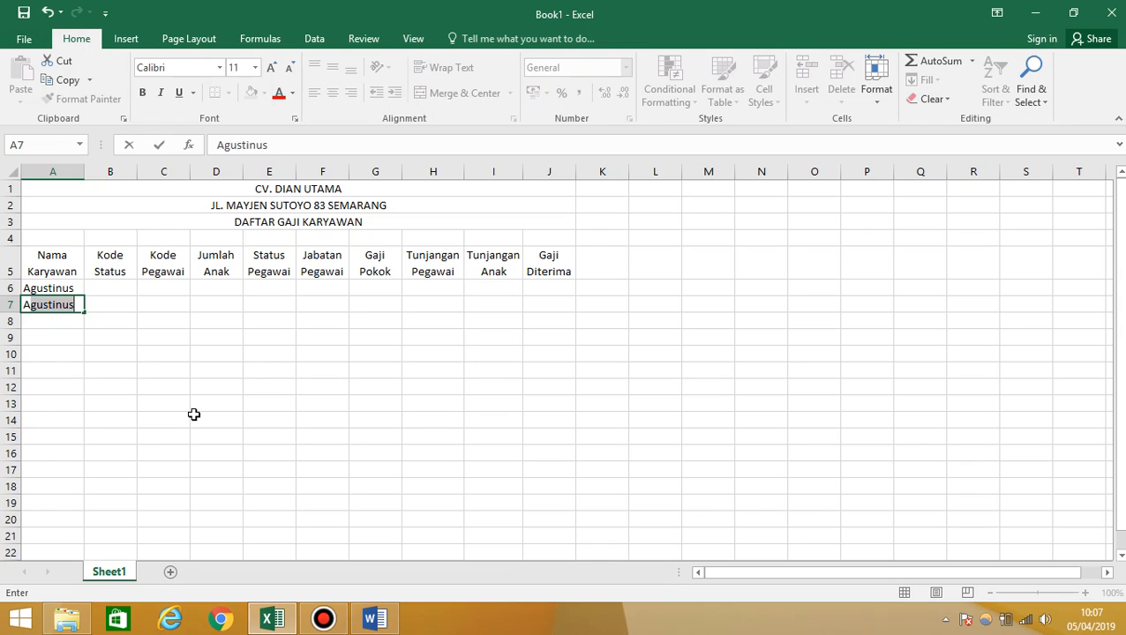
pyautogui.write('ngg')
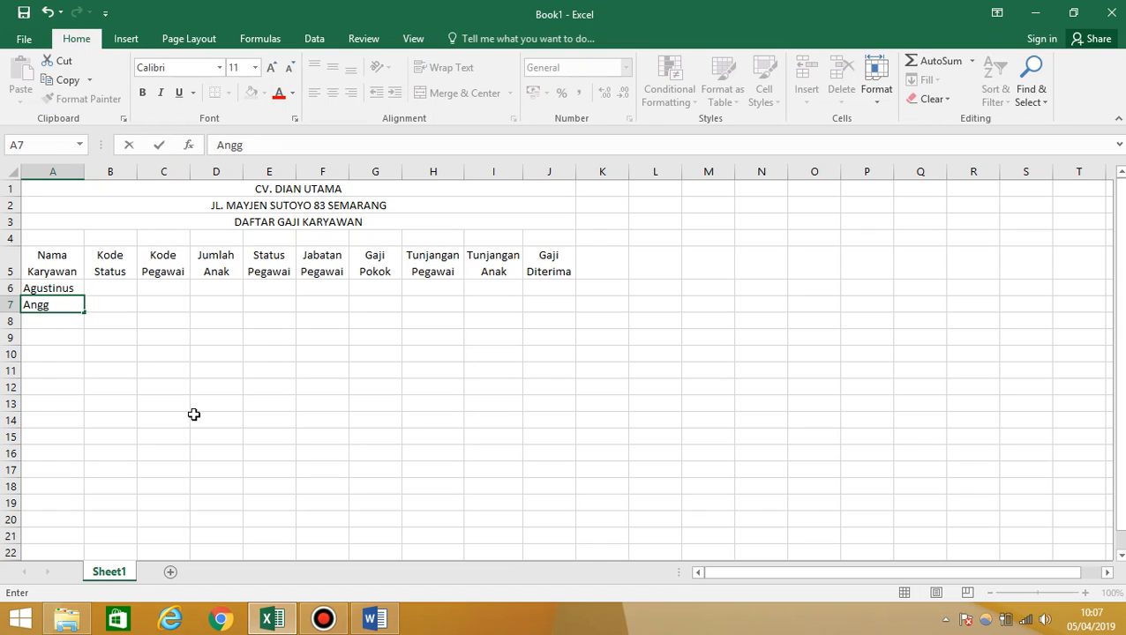
pyautogui.write('oro')
pyautogui.press('Return')
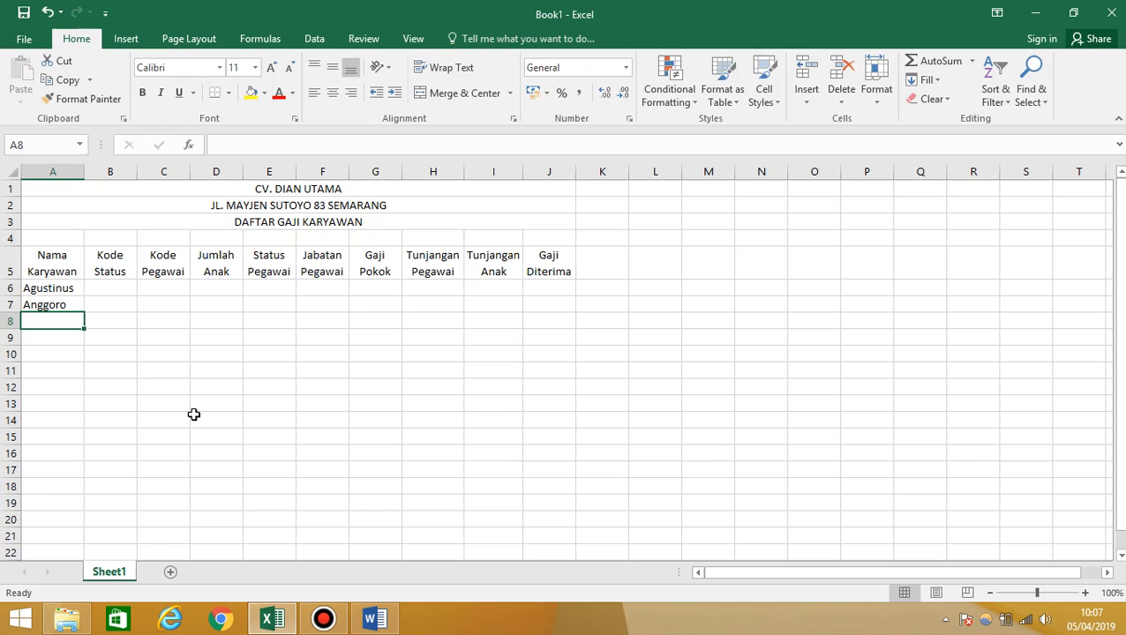
pyautogui.write('Ku')
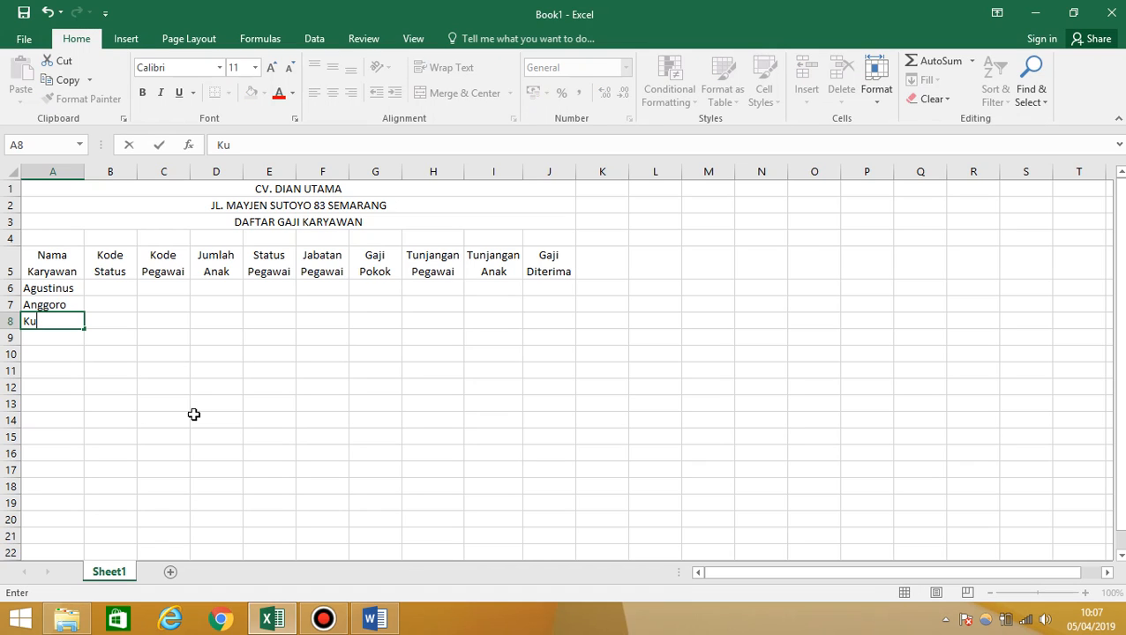
pyautogui.write('mala')
pyautogui.press('Return')
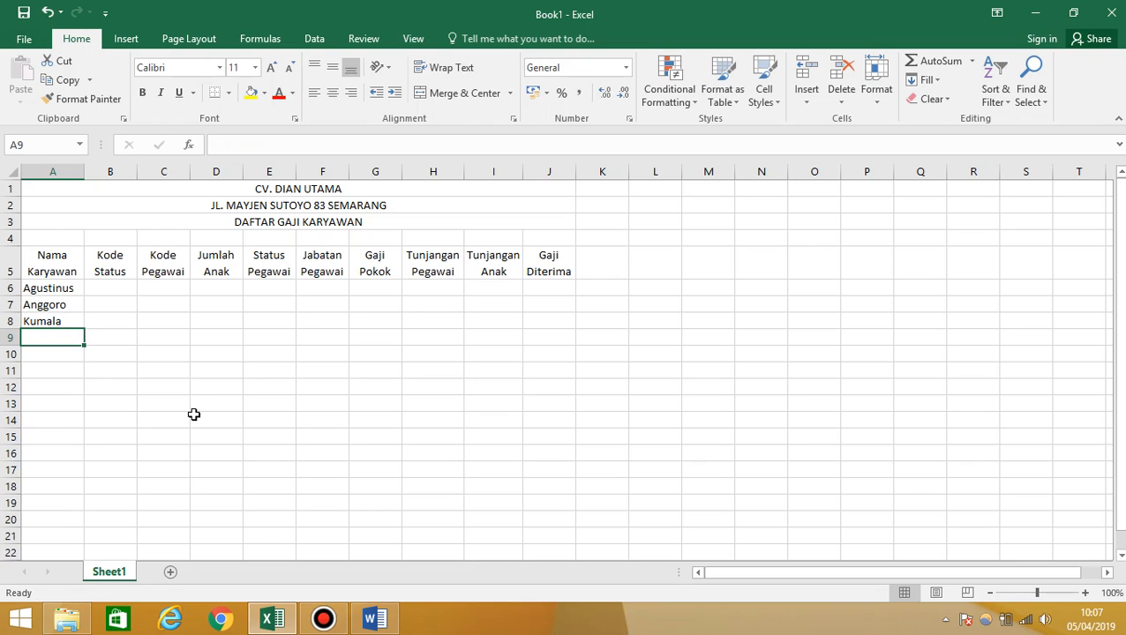
pyautogui.write('Pe')
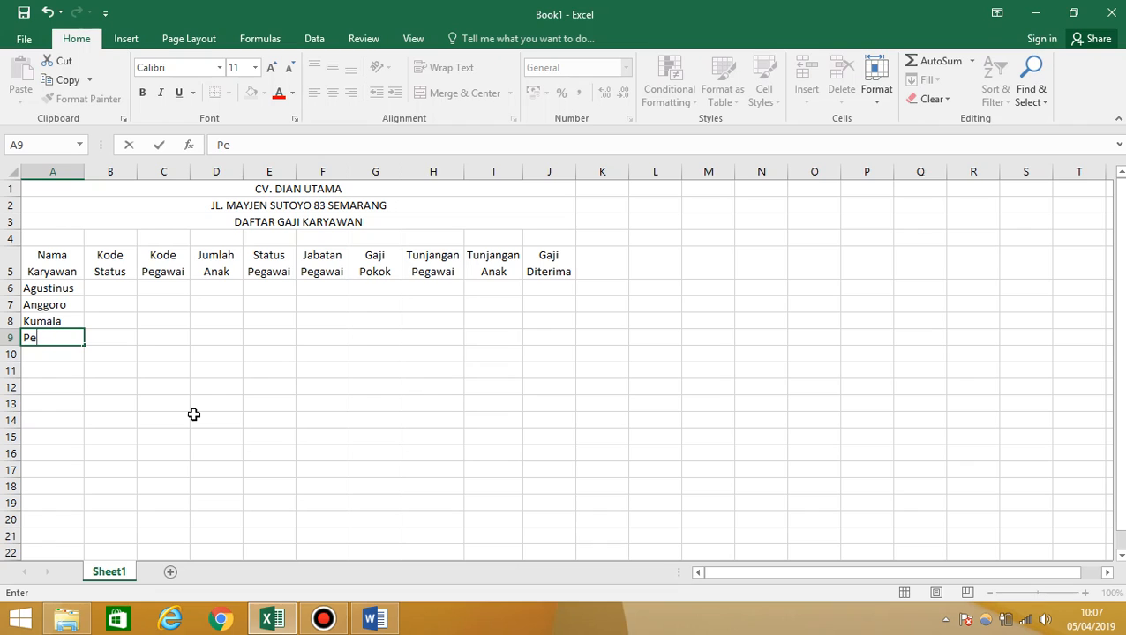
pyautogui.write('rmata')
pyautogui.hotkey('ctrl', 'Return')
pyautogui.press('Return')
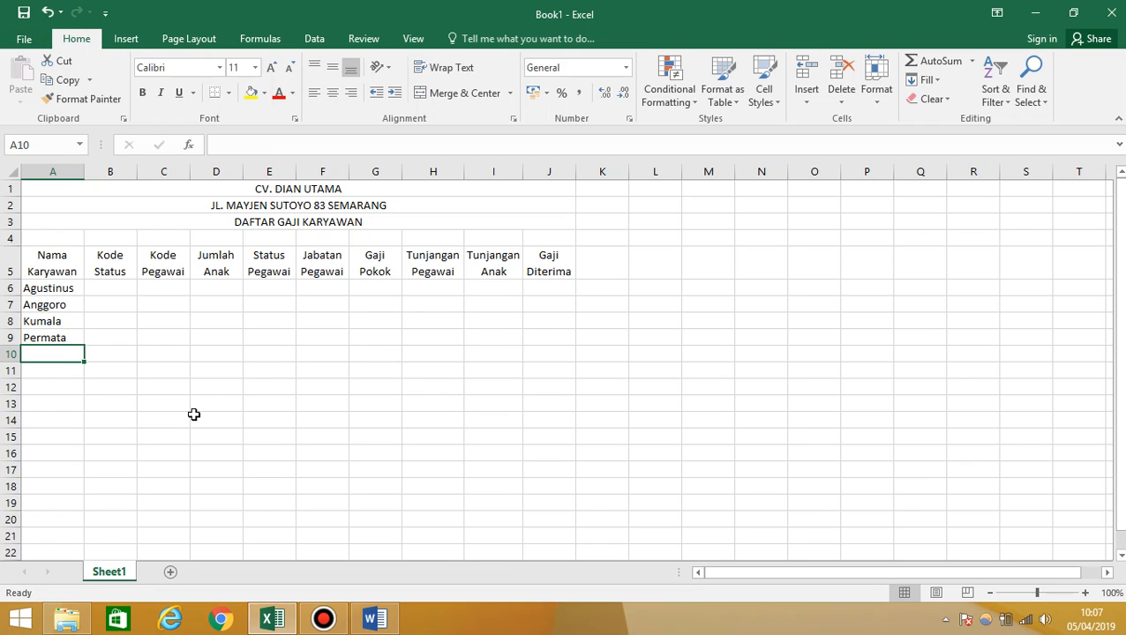
# Step: Enter the fifth, sixth and seventh employees' names in cells A10 to A12
pyautogui.write('Me')
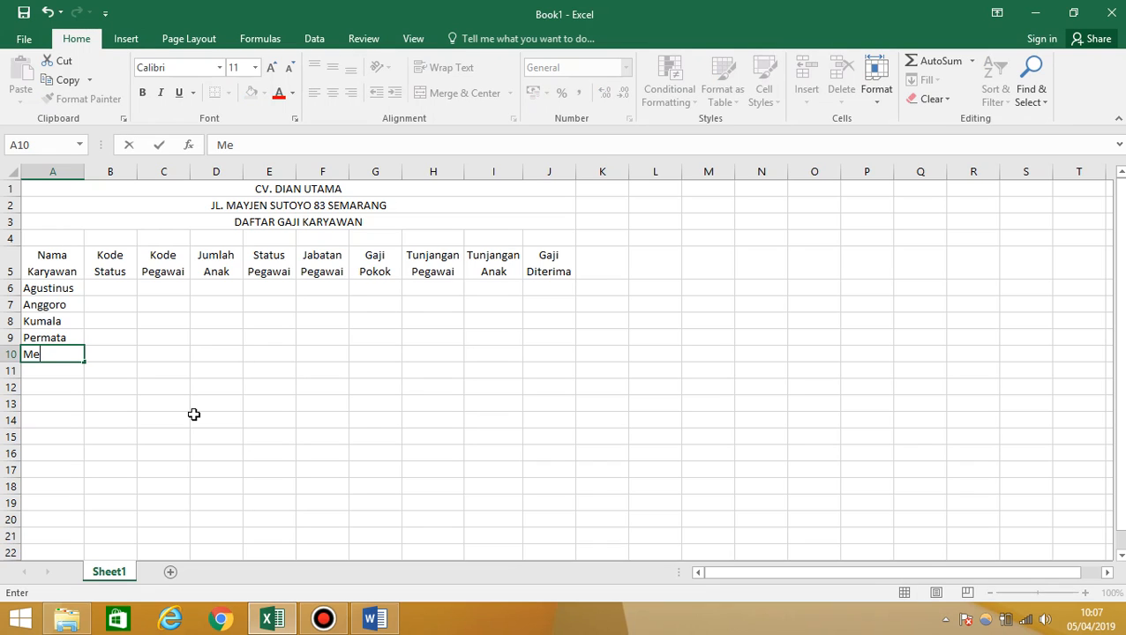
pyautogui.write('lati')
pyautogui.press('Return')
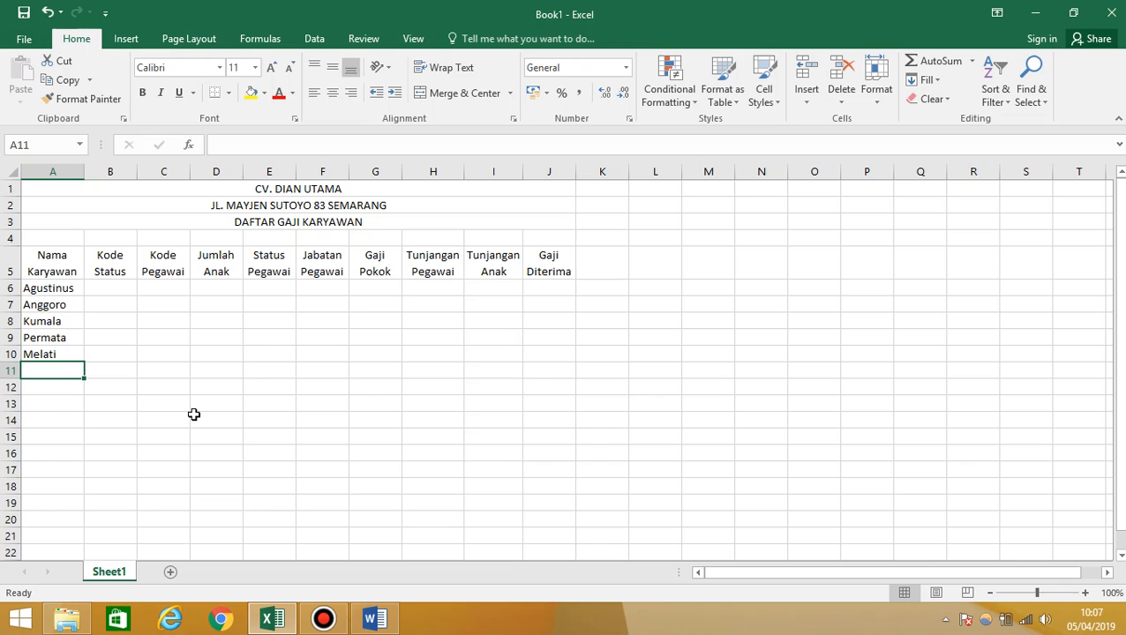
pyautogui.write('R')
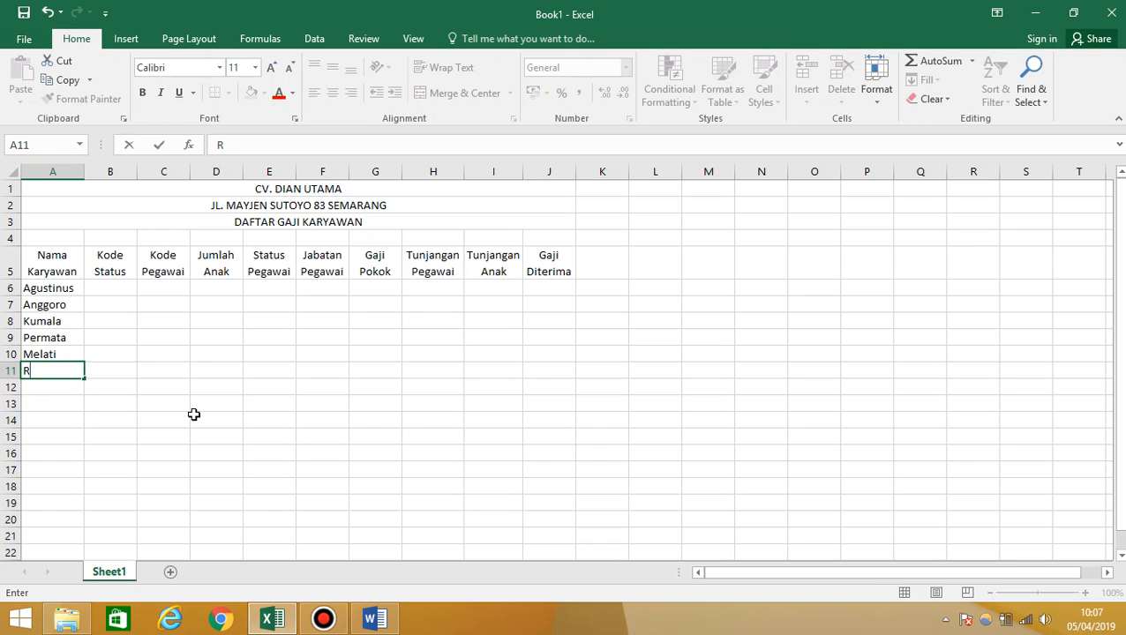
pyautogui.write('udy')
pyautogui.press('Return')
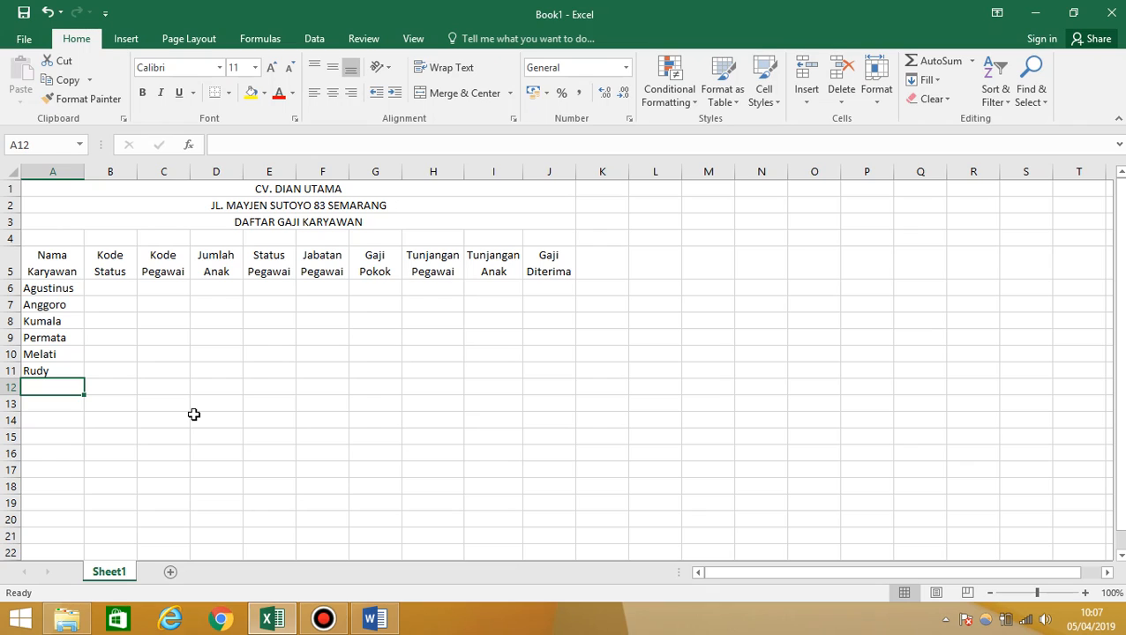
pyautogui.write('Sinta')
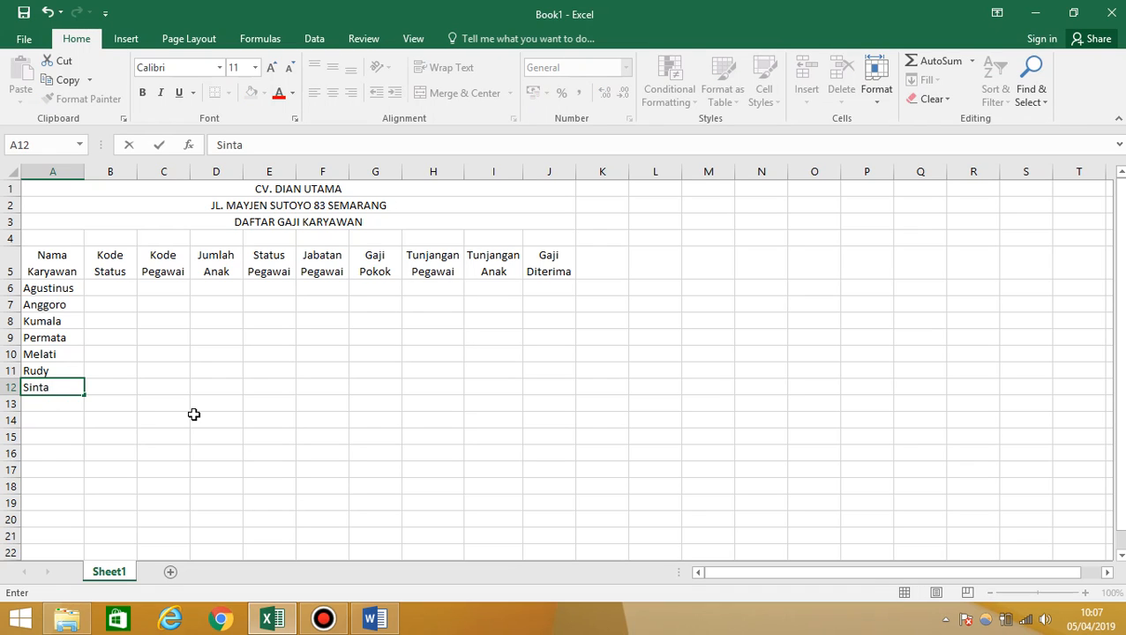
pyautogui.press('Return')
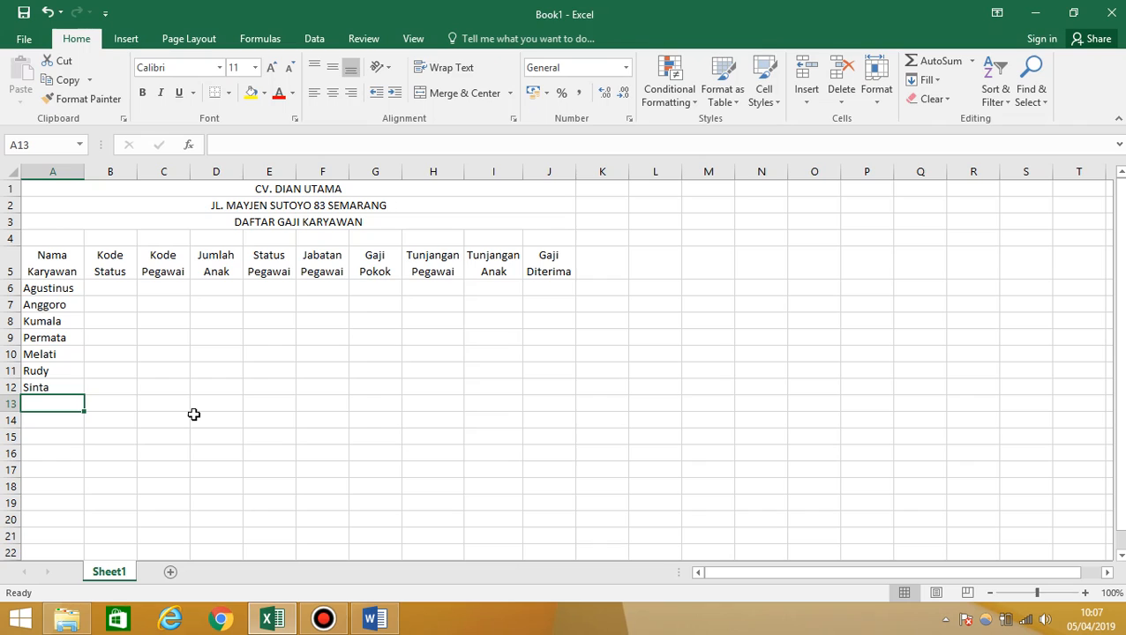
# Step: Enter the last three employees' names in cells A13 to A15 to complete the "Nama Karyawan" column
pyautogui.write('Razaq')
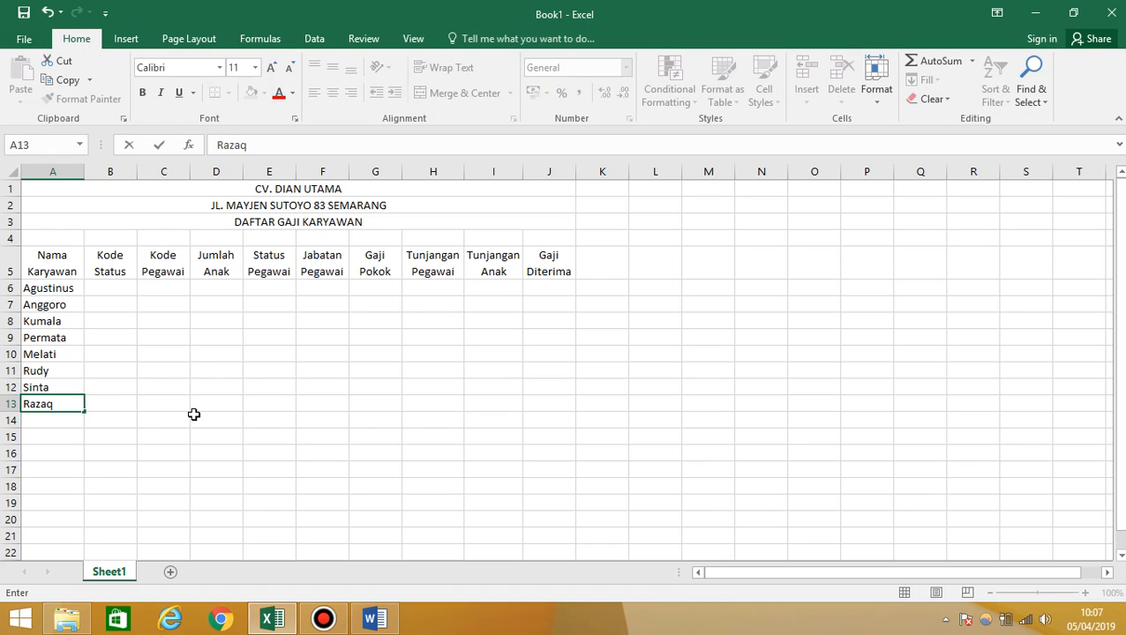
pyautogui.press('Return')
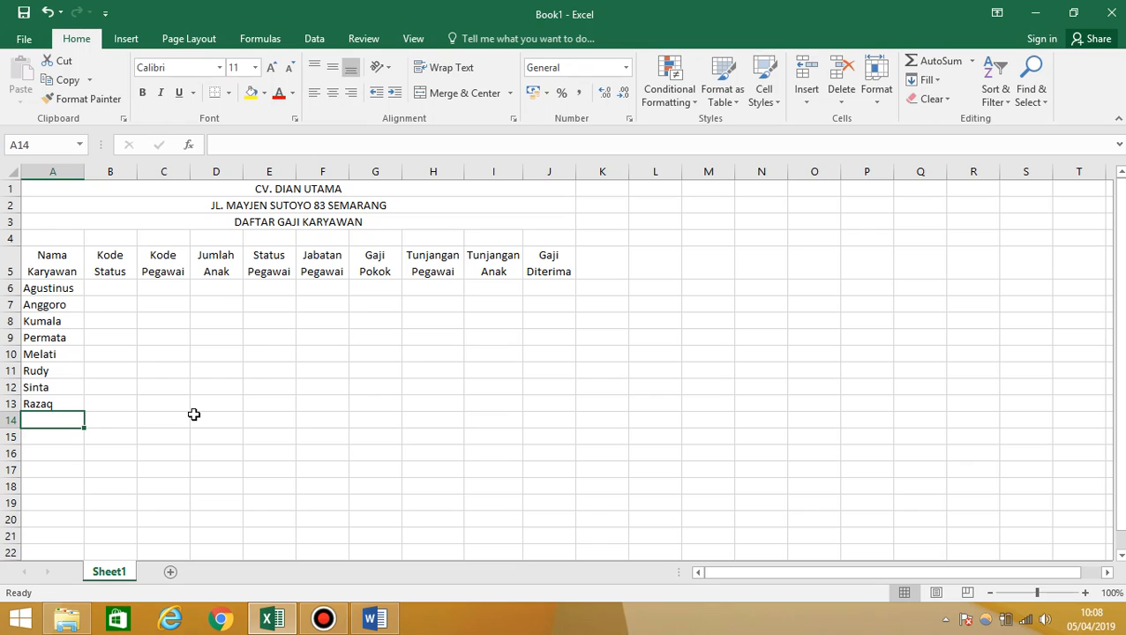
pyautogui.write('Thoyyib')
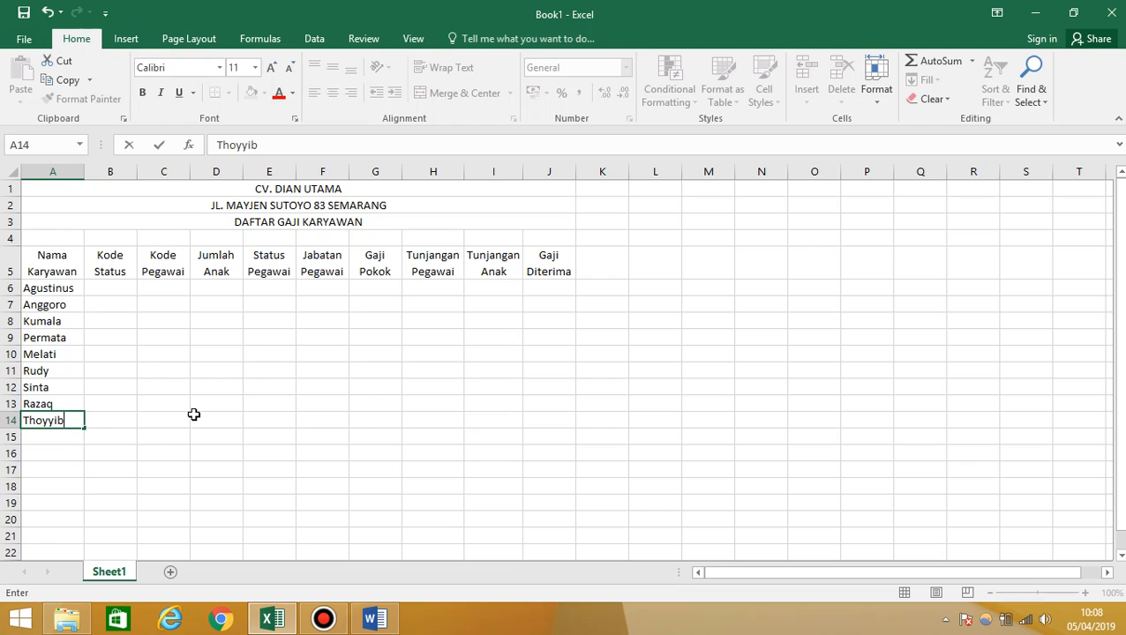
pyautogui.press('Return')
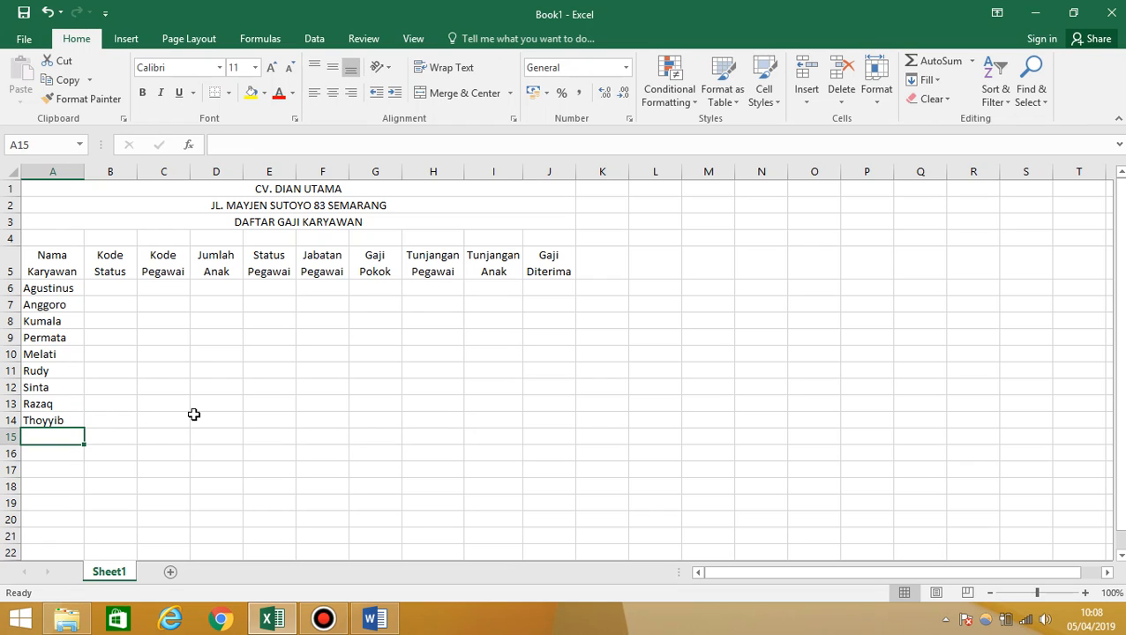
pyautogui.write('Bi')
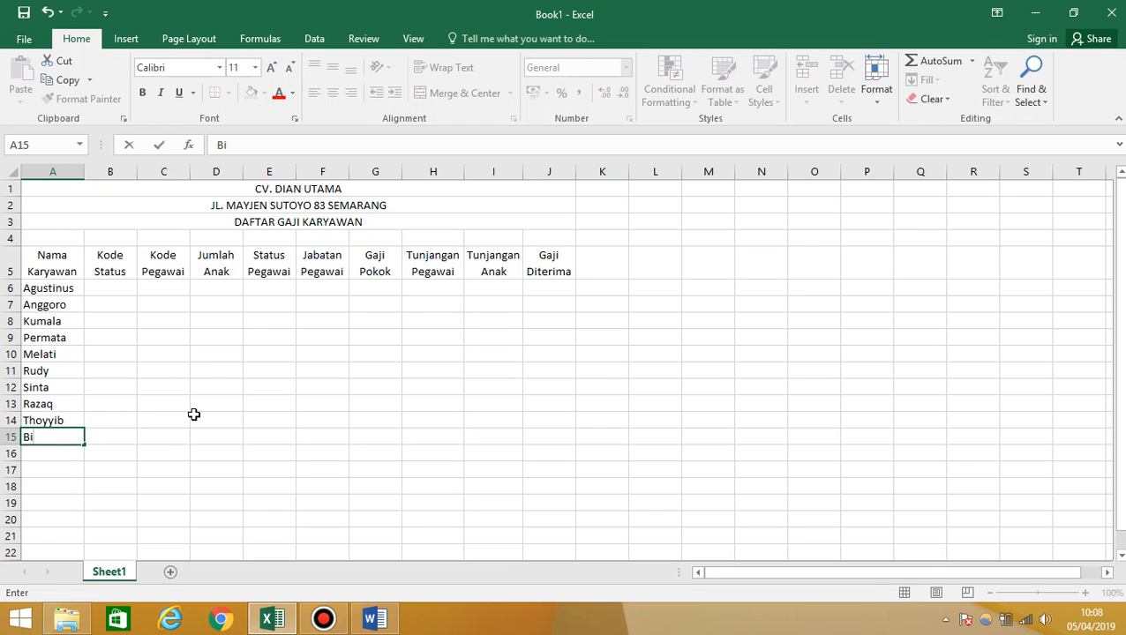
pyautogui.write('snas')
pyautogui.click(102, 275)
# Step: Enter the status codes K, T, T, K, K in cells B6 to B10 under "Kode Status"
pyautogui.click(108, 287)
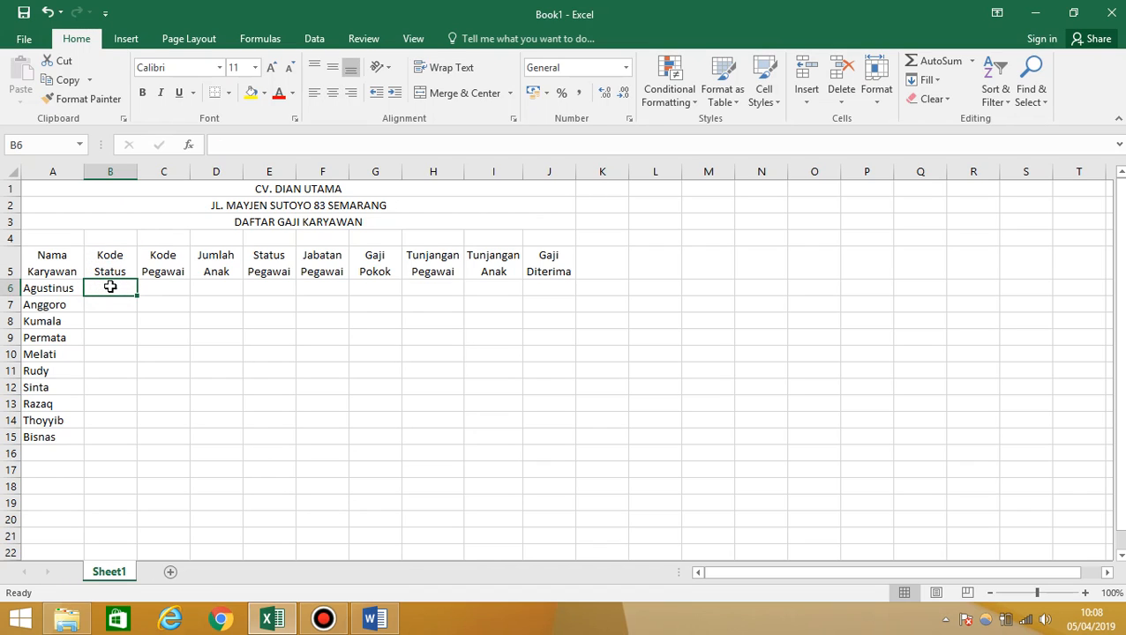
pyautogui.write('K')
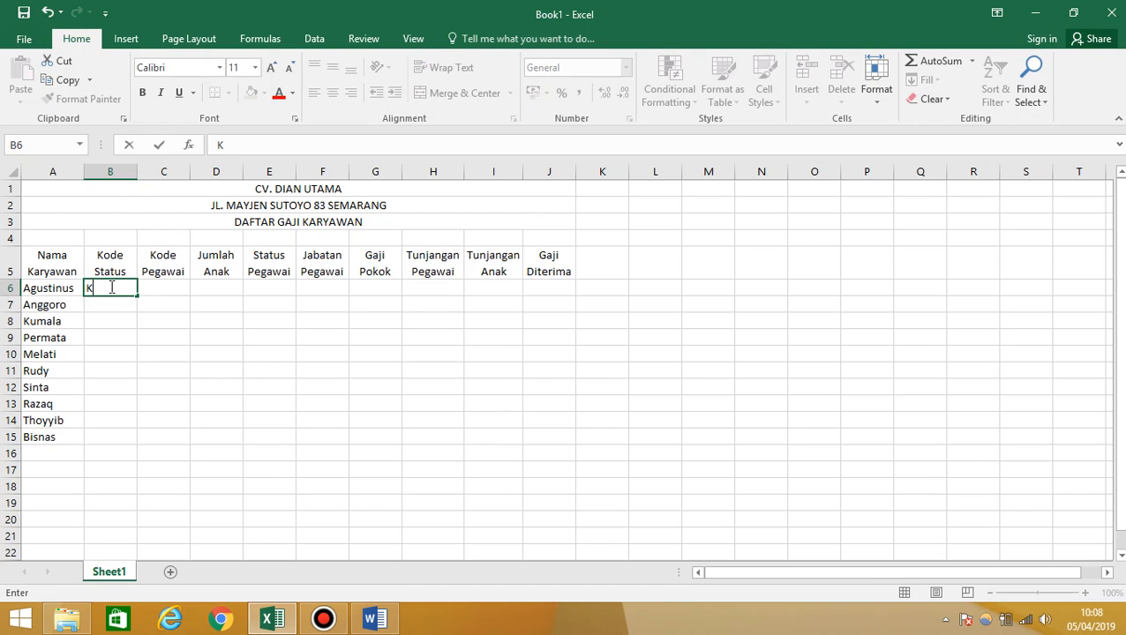
pyautogui.press('Return')
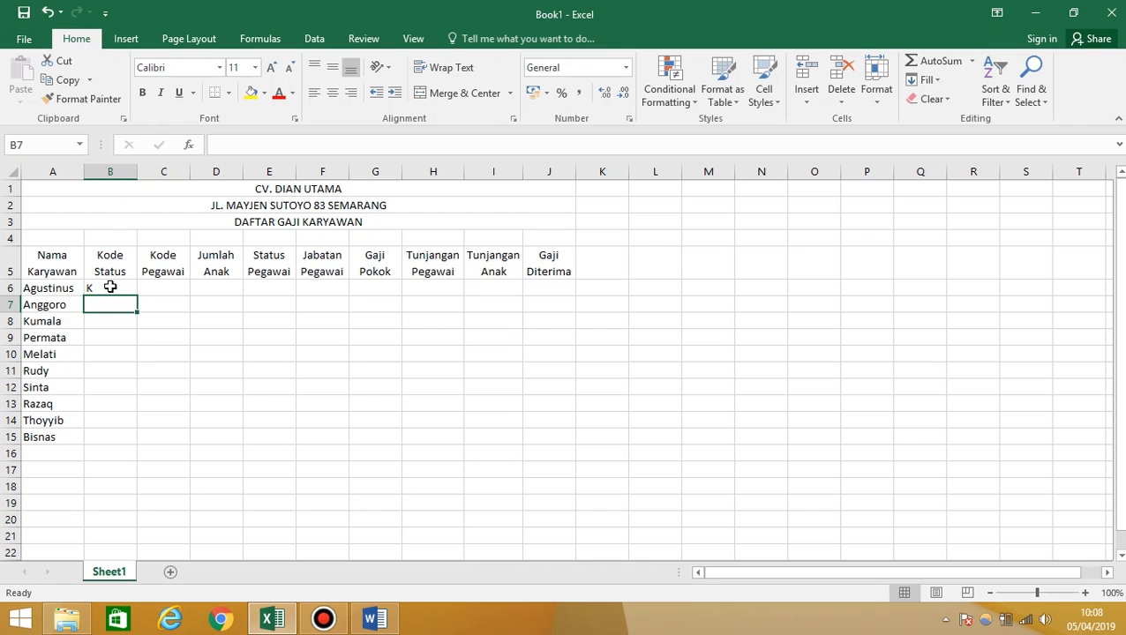
pyautogui.write('T')
pyautogui.press('Return')
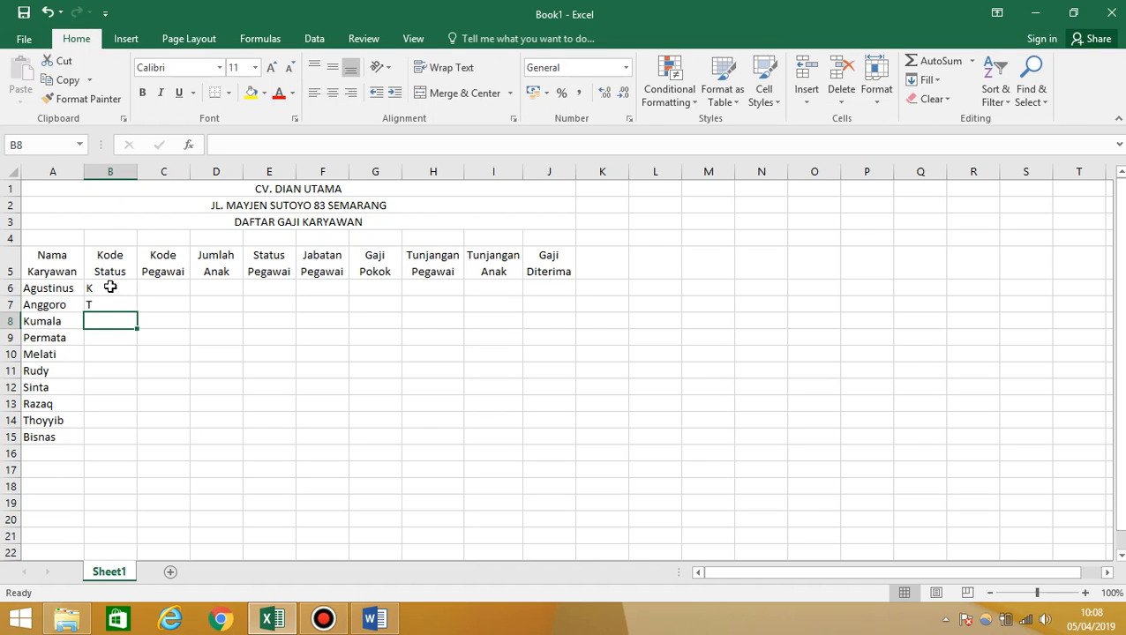
pyautogui.write('T')
pyautogui.press('Return')
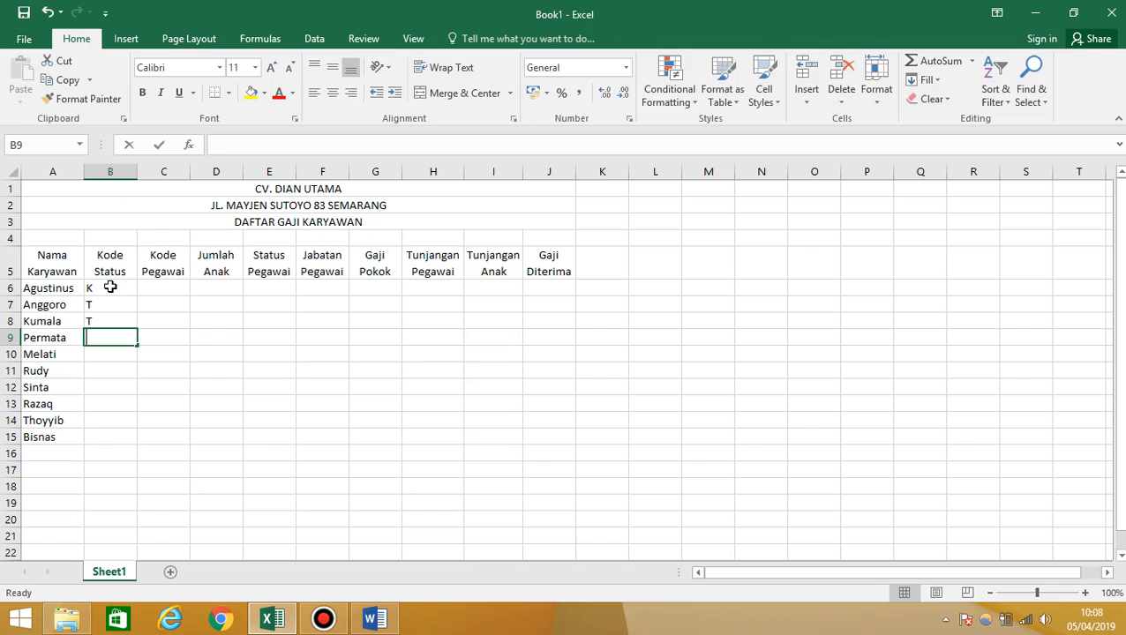
pyautogui.write('K')
pyautogui.press('Return')
pyautogui.write('K')
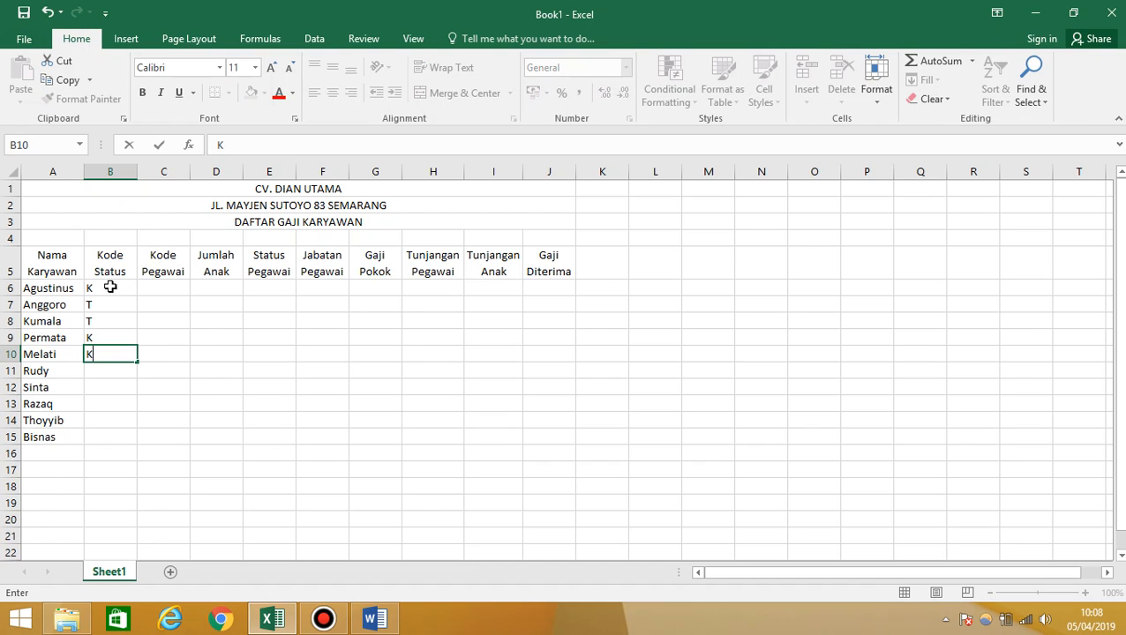
pyautogui.press('Return')
# Step: Complete the "Kode Status" column by entering K, T, K, T, K in cells B11 to B15
pyautogui.write('K')
pyautogui.press('Return')
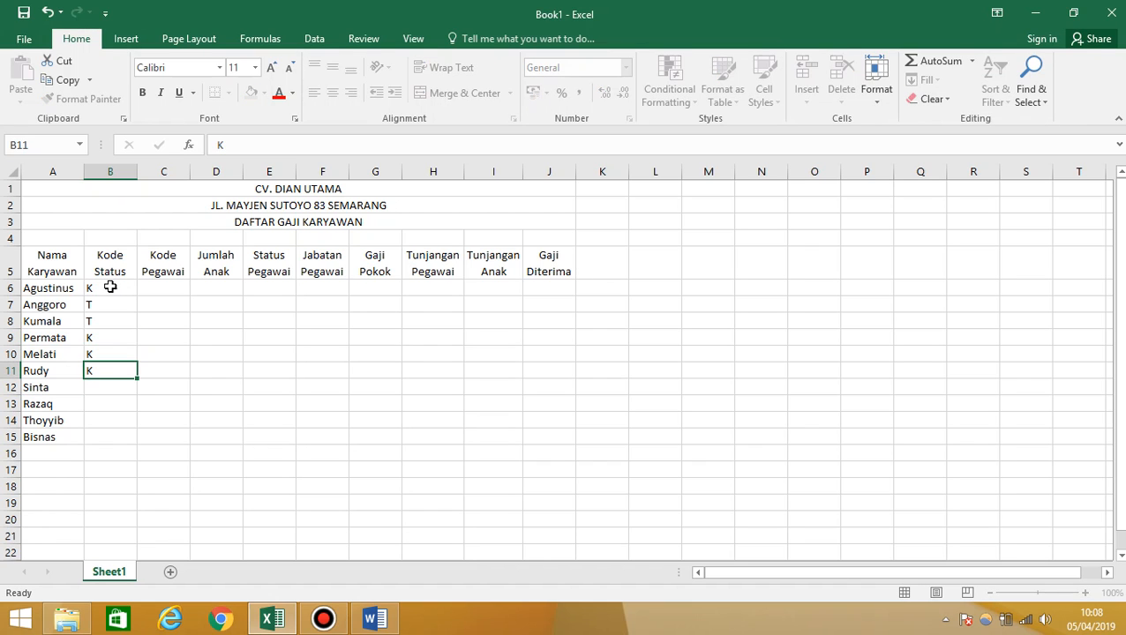
pyautogui.write('T')
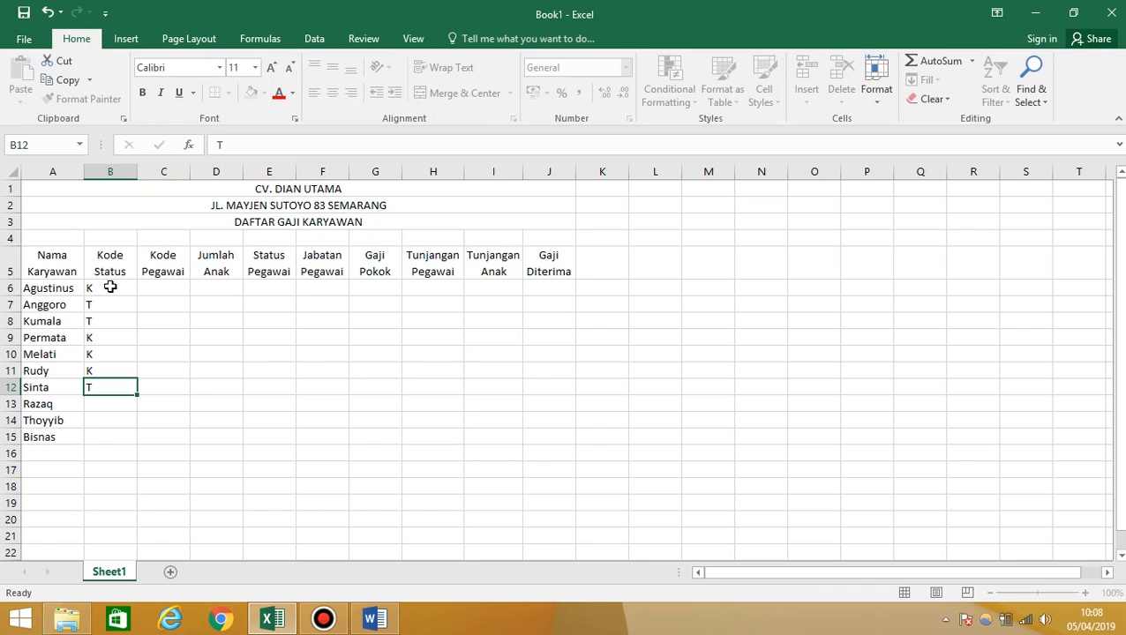
pyautogui.press('Return')
pyautogui.write('K')
pyautogui.press('Return')
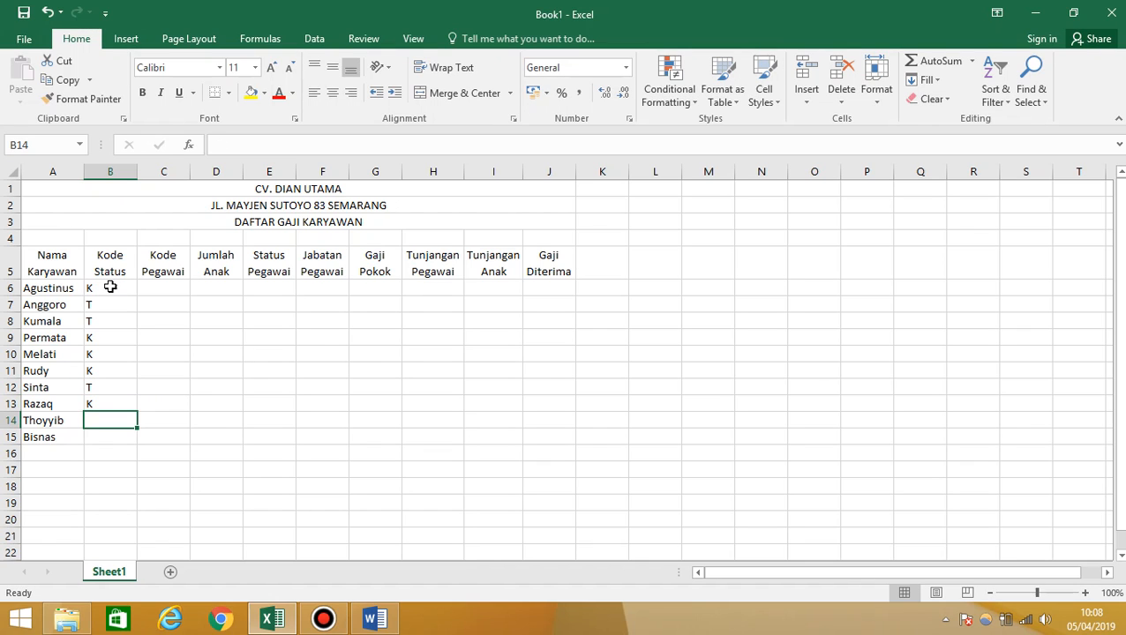
pyautogui.write('T')
pyautogui.press('Return')
pyautogui.write('K')
# Step: Enter the employee codes A, B, B, C, D in cells C6 to C10 under "Kode Pegawai"
pyautogui.click(168, 287)
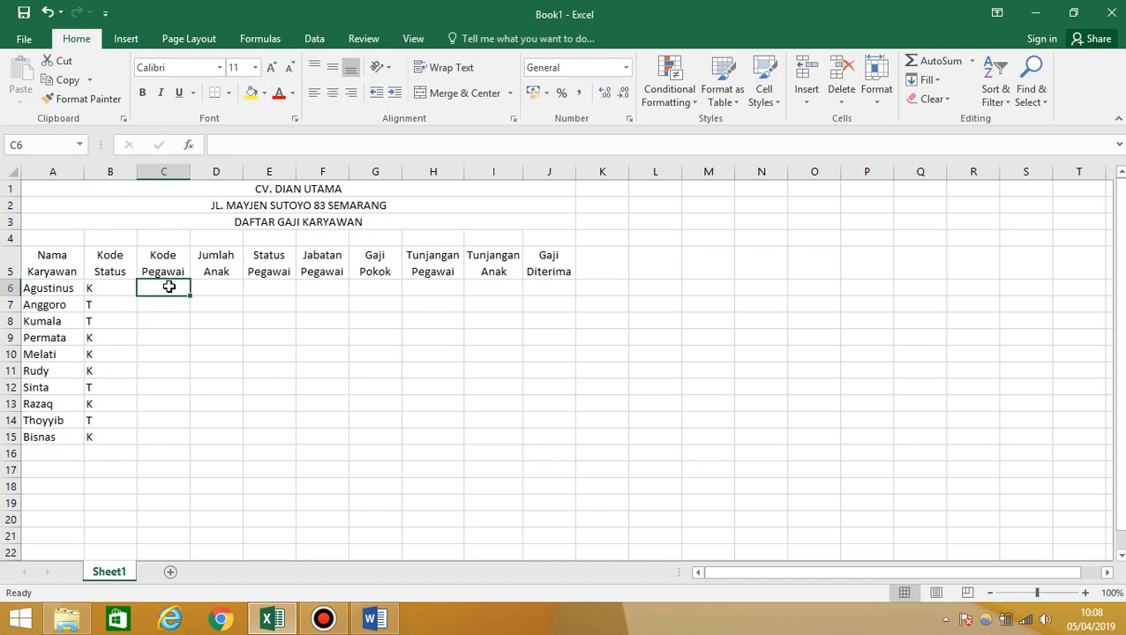
pyautogui.write('A')
pyautogui.press('Return')
pyautogui.write('B')
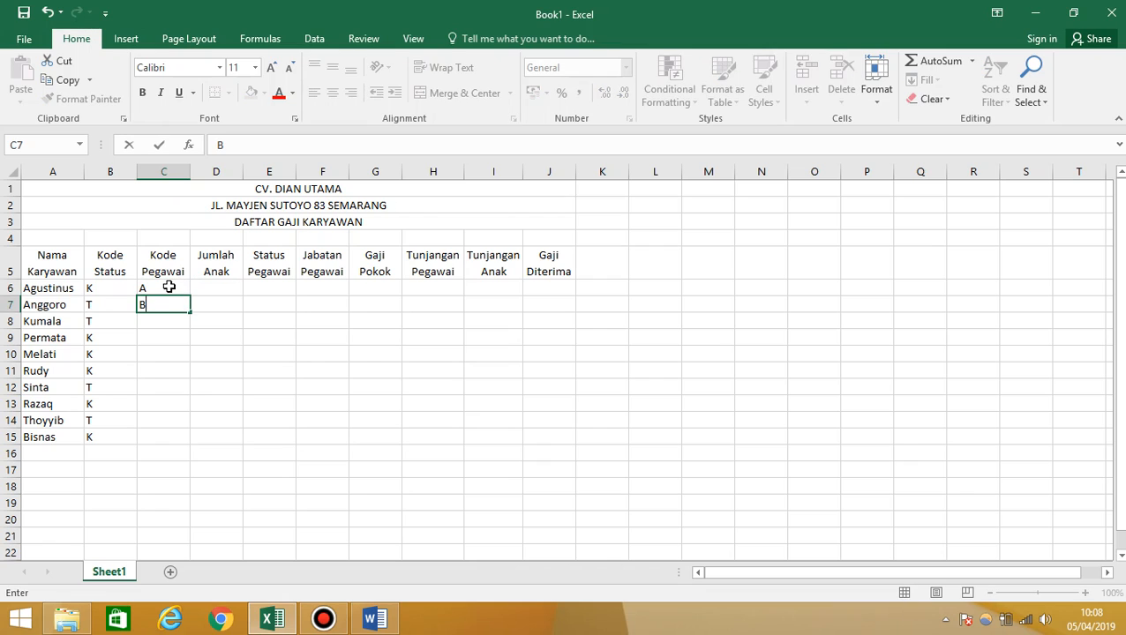
pyautogui.press('Return')
pyautogui.write('B')
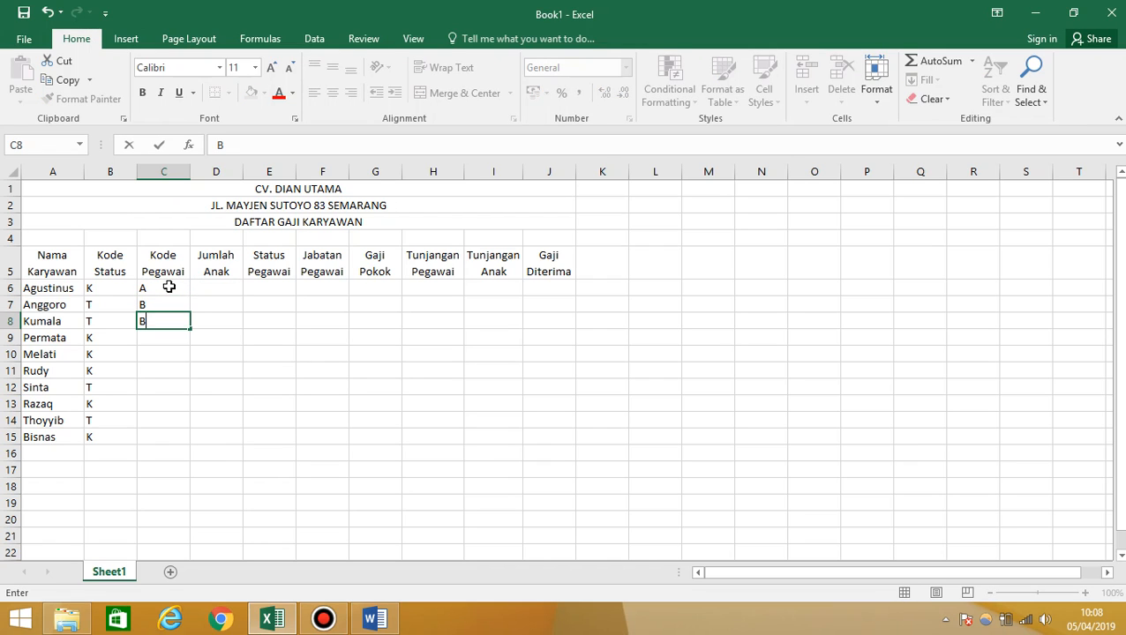
pyautogui.press('Return')
pyautogui.write('C')
pyautogui.press('Return')
pyautogui.write('D')
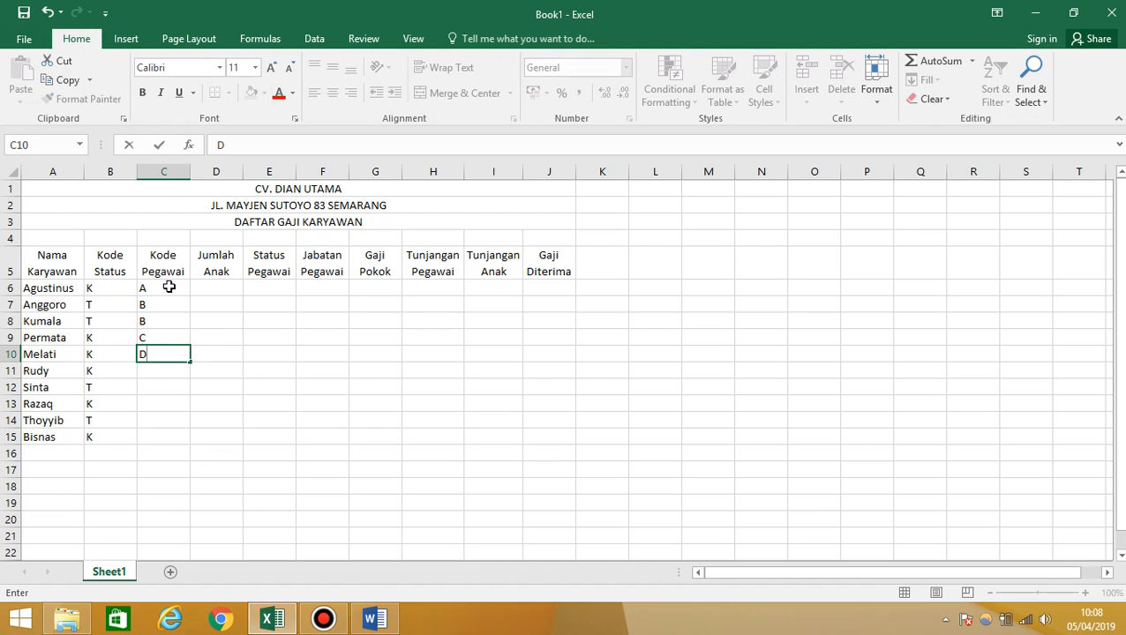
pyautogui.press('Return')
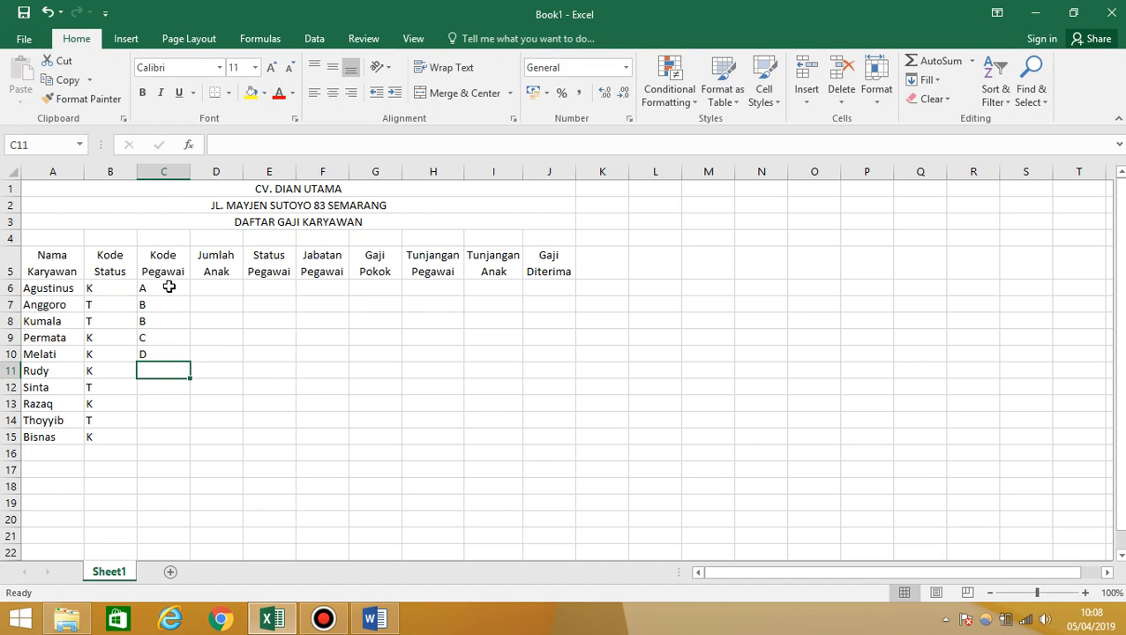
# Step: Complete the "Kode Pegawai" column by entering C, B, C, C, D in cells C11 to C15
pyautogui.write('C')
pyautogui.hotkey('ctrl', 'Return')
pyautogui.press('Return')
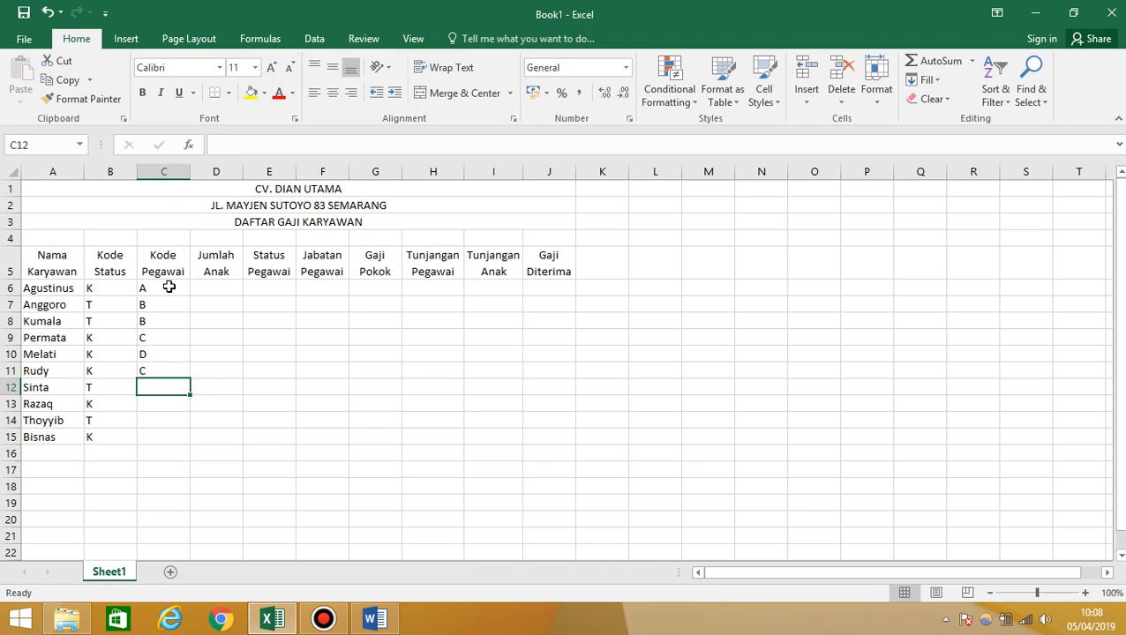
pyautogui.write('B')
pyautogui.press('Return')
pyautogui.write('C')
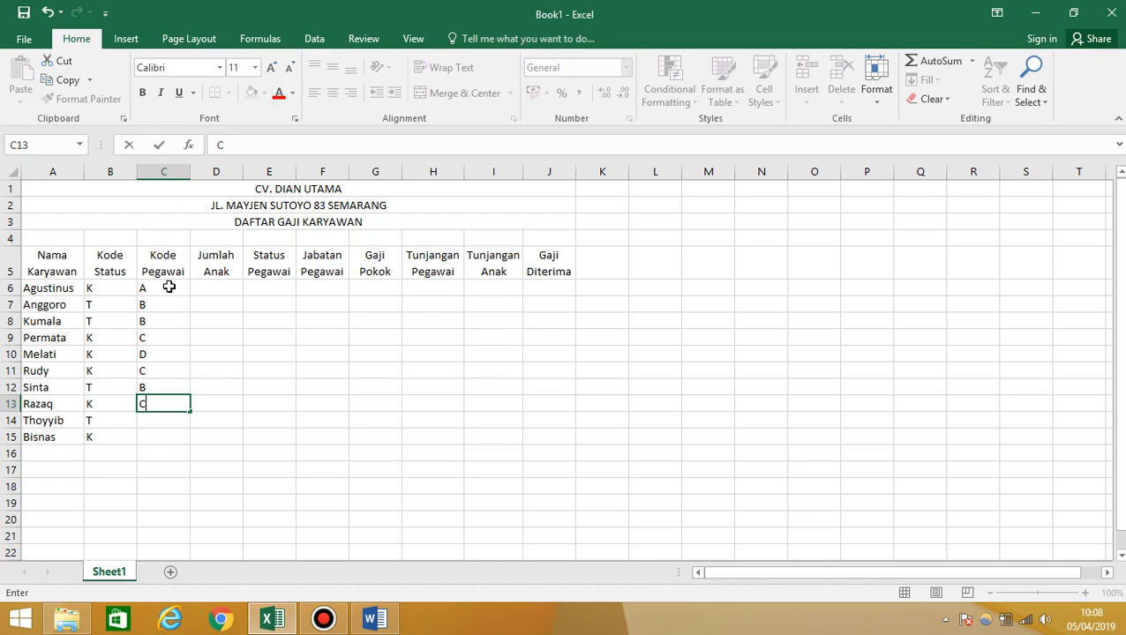
pyautogui.press('Return')
pyautogui.write('C')
pyautogui.press('Return')
pyautogui.write('D')
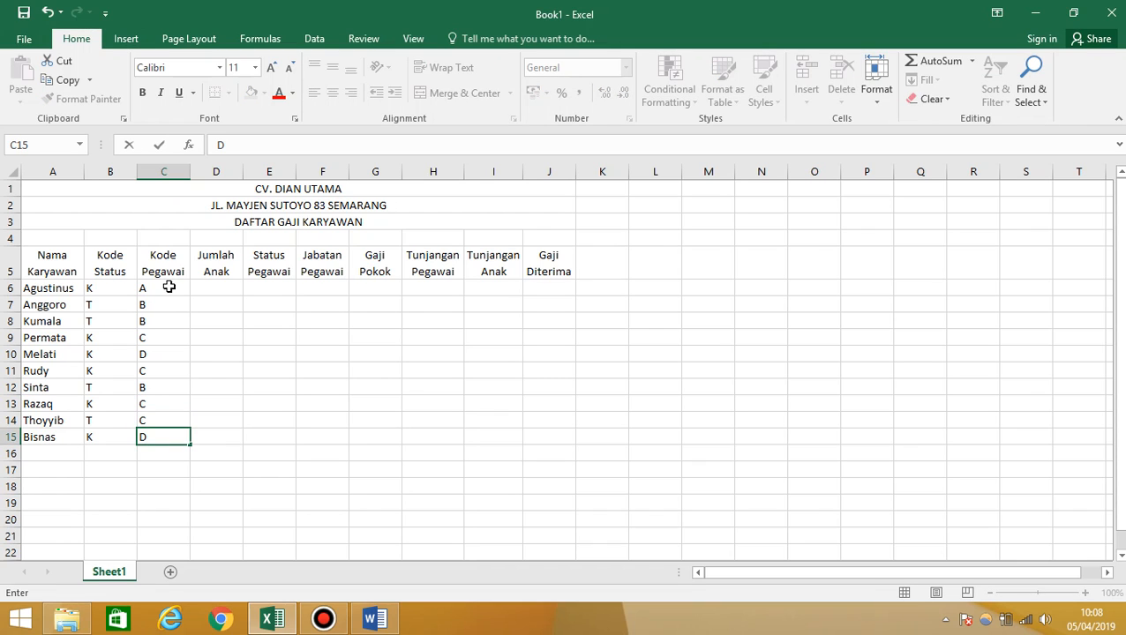
# Step: Enter the child counts 2, 0, 0, 4, 1 in cells D6 to D10 under "Jumlah Anak"
pyautogui.click(205, 288)
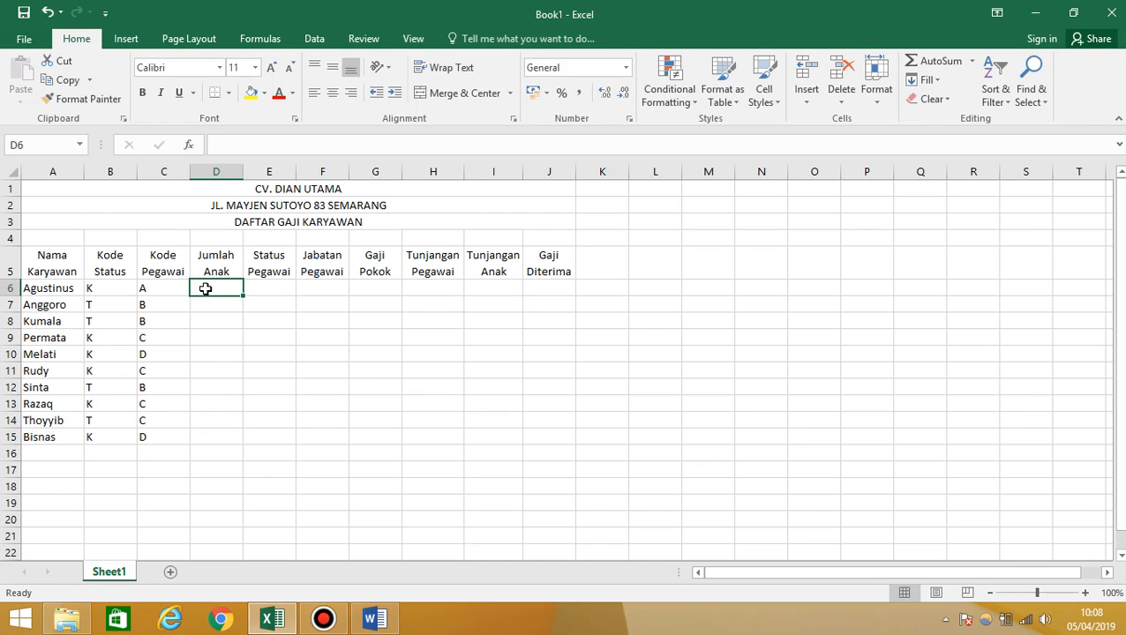
pyautogui.write('2')
pyautogui.press('Return')
pyautogui.write('0')
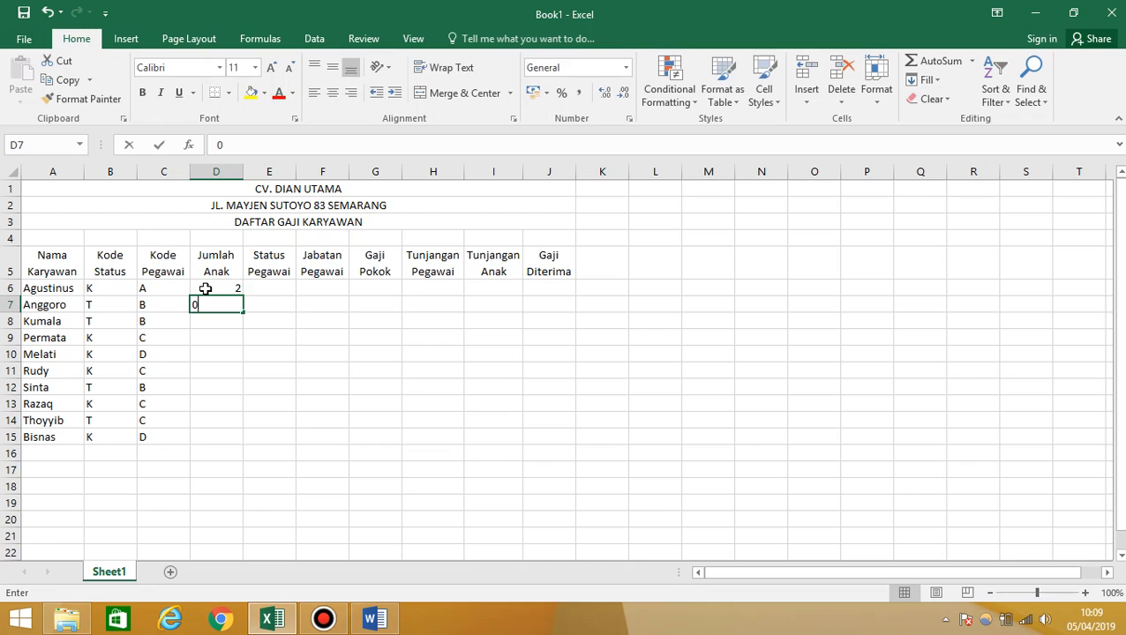
pyautogui.press('Return')
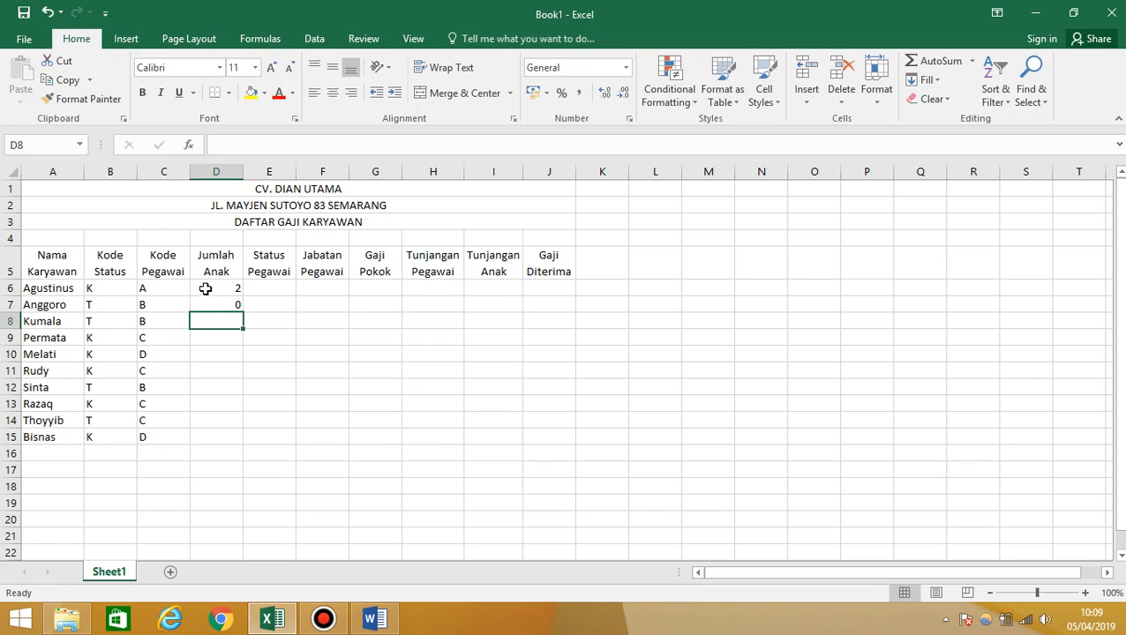
pyautogui.write('0')
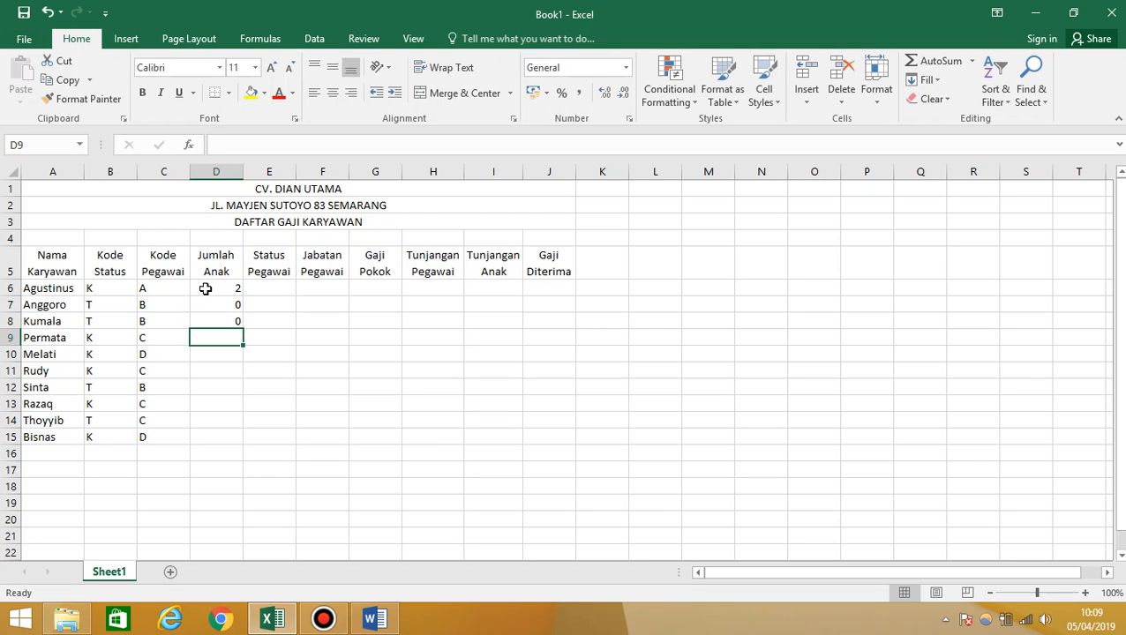
pyautogui.write('4')
pyautogui.press('Return')
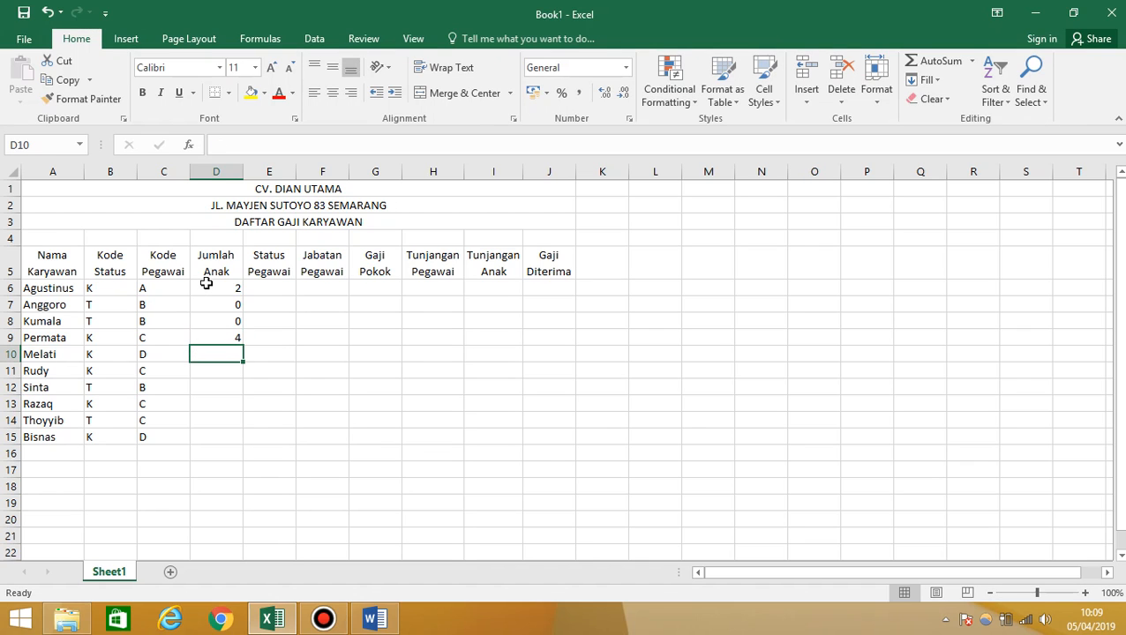
pyautogui.write('1')
pyautogui.press('Return')
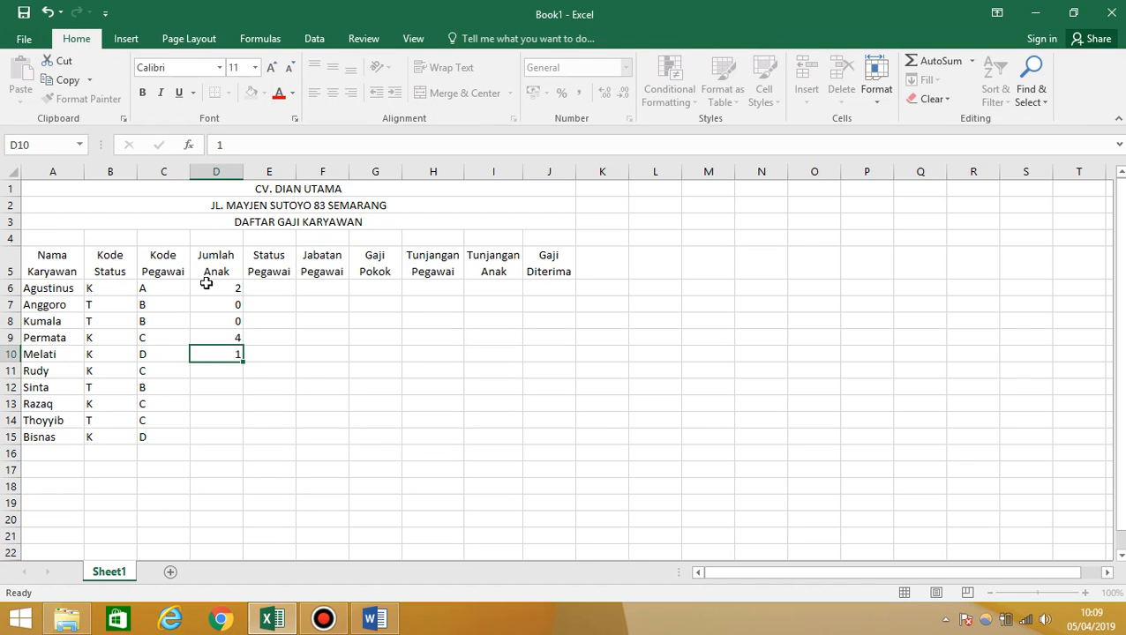
# Step: Complete the "Jumlah Anak" column by entering 0, 0, 4, 0, 2 in cells D11 to D15
pyautogui.write('0')
pyautogui.press('Return')
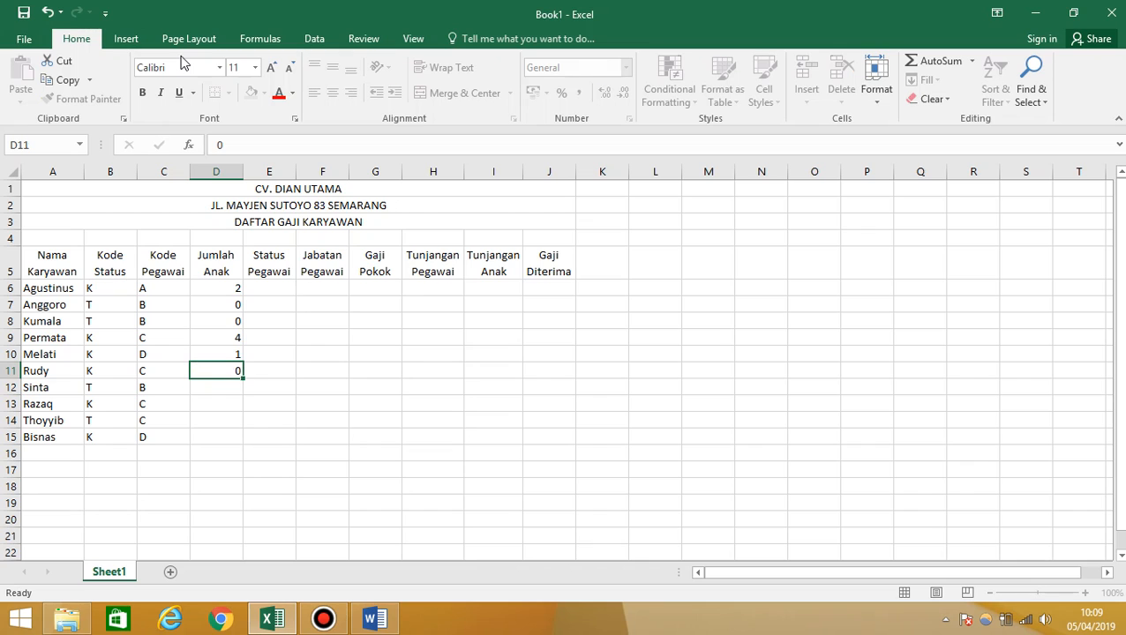
pyautogui.write('0')
pyautogui.press('Return')
pyautogui.write('4')
pyautogui.press('Return')
pyautogui.write('0')
pyautogui.press('Return')
pyautogui.write('2')
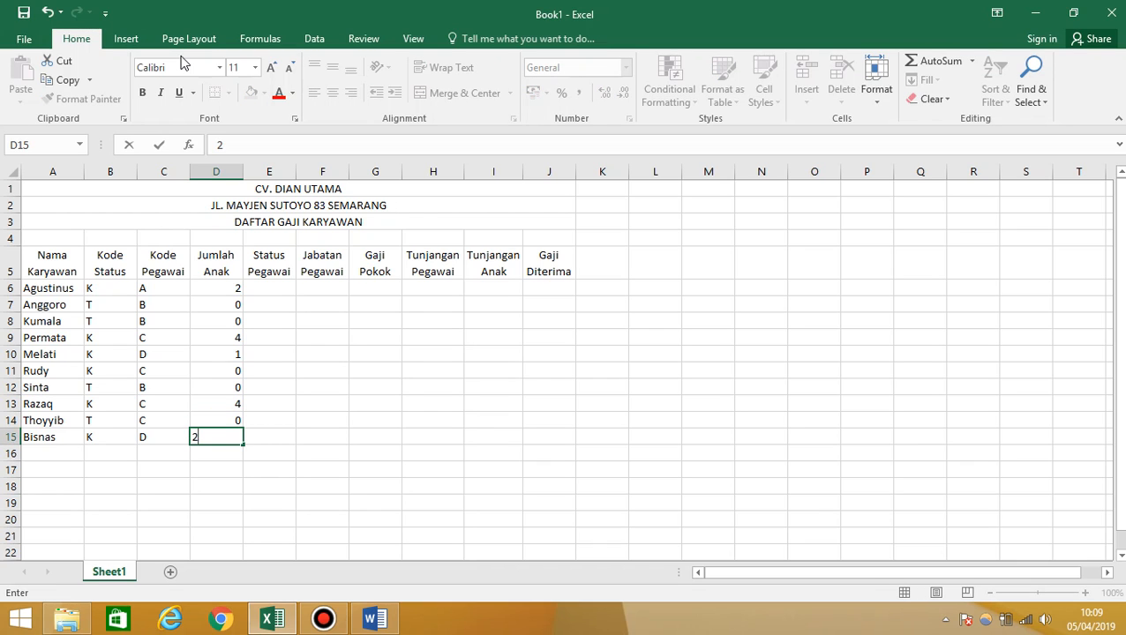
pyautogui.click(317, 336)
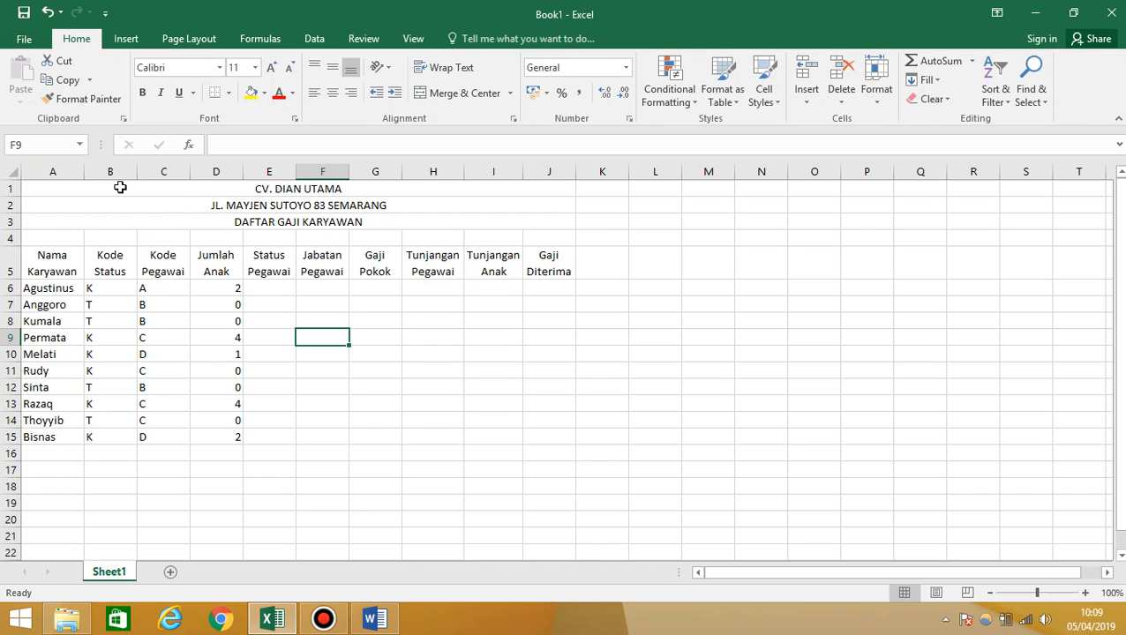
# Step: Review the headings of the filled columns A to D and the empty cells of row 6 from "Status Pegawai" to "Gaji Diterima"
pyautogui.click(55, 259)
pyautogui.click(106, 258)
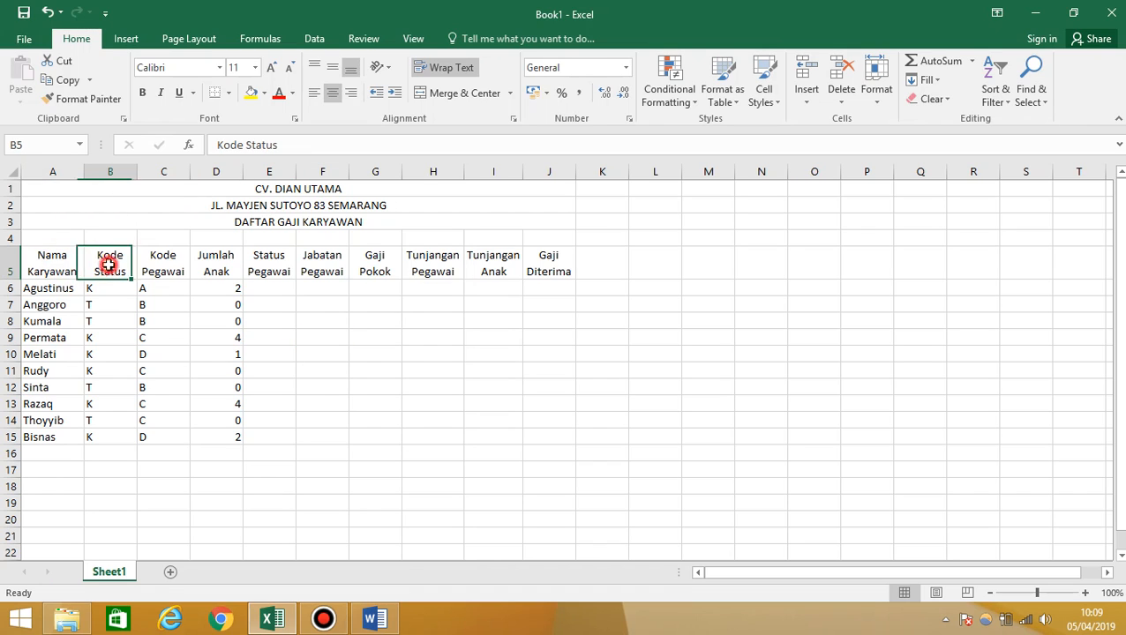
pyautogui.click(173, 269)
pyautogui.click(207, 272)
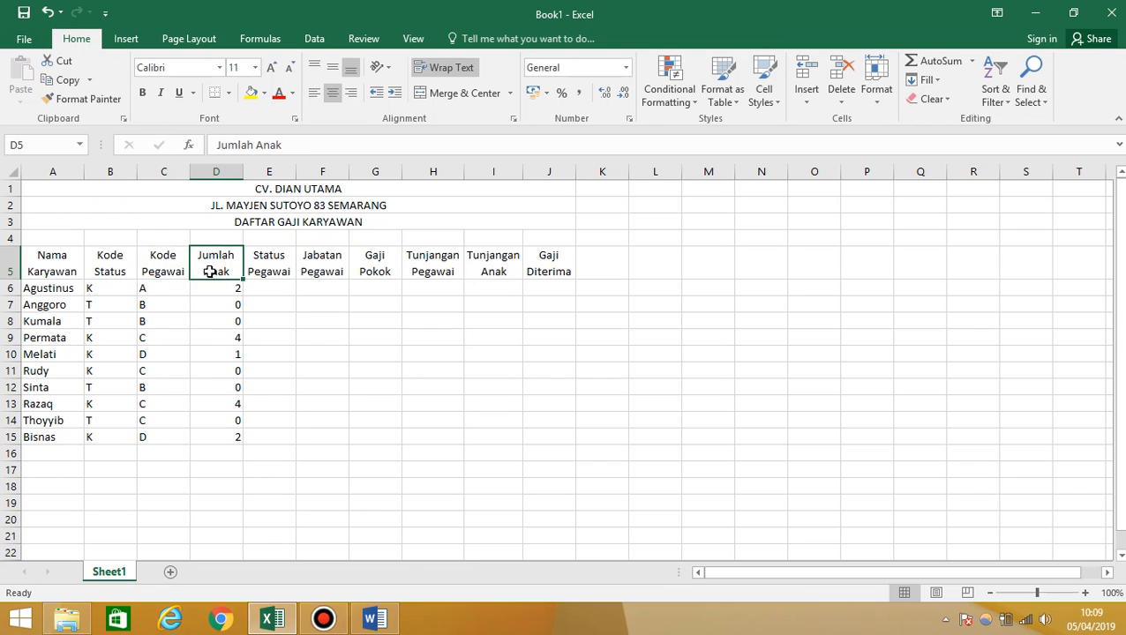
pyautogui.click(286, 289)
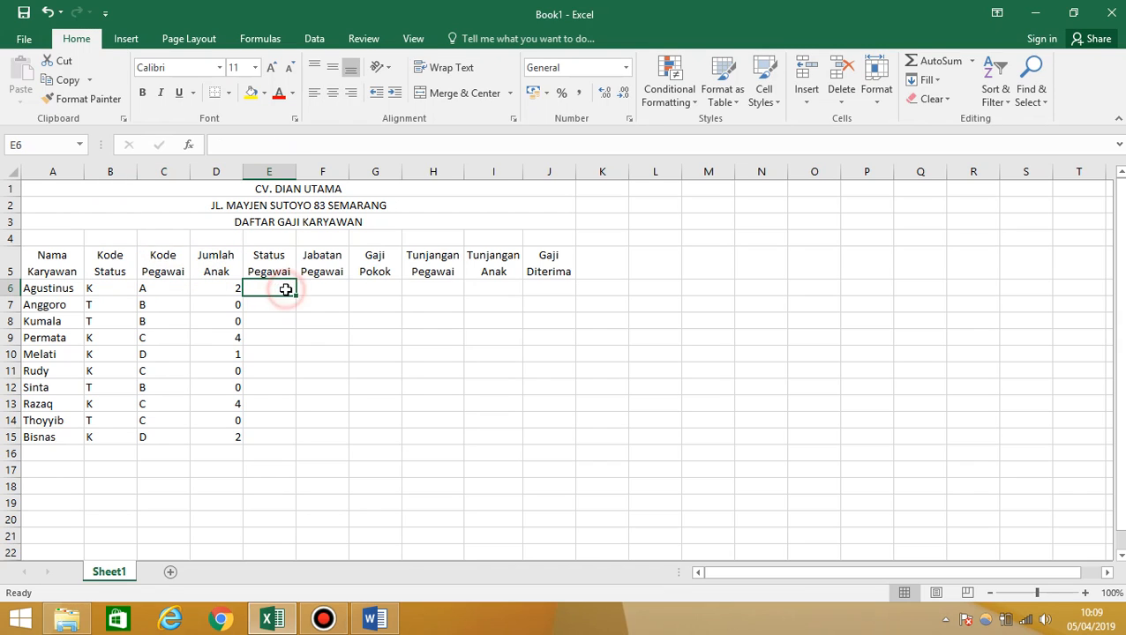
pyautogui.click(314, 293)
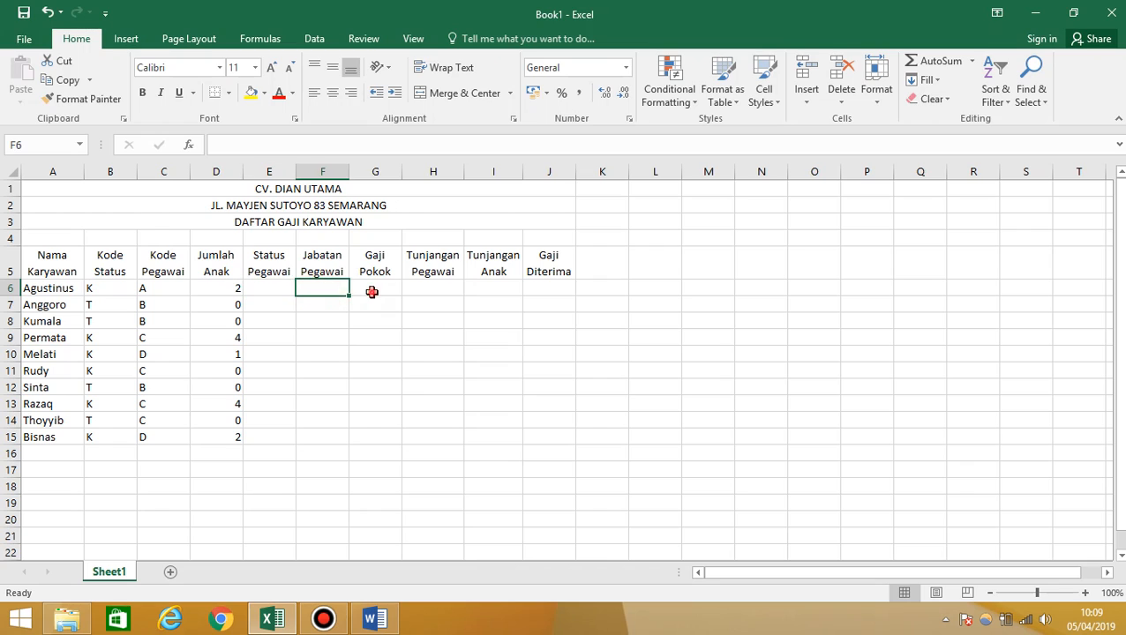
pyautogui.click(372, 291)
pyautogui.click(432, 291)
pyautogui.click(497, 289)
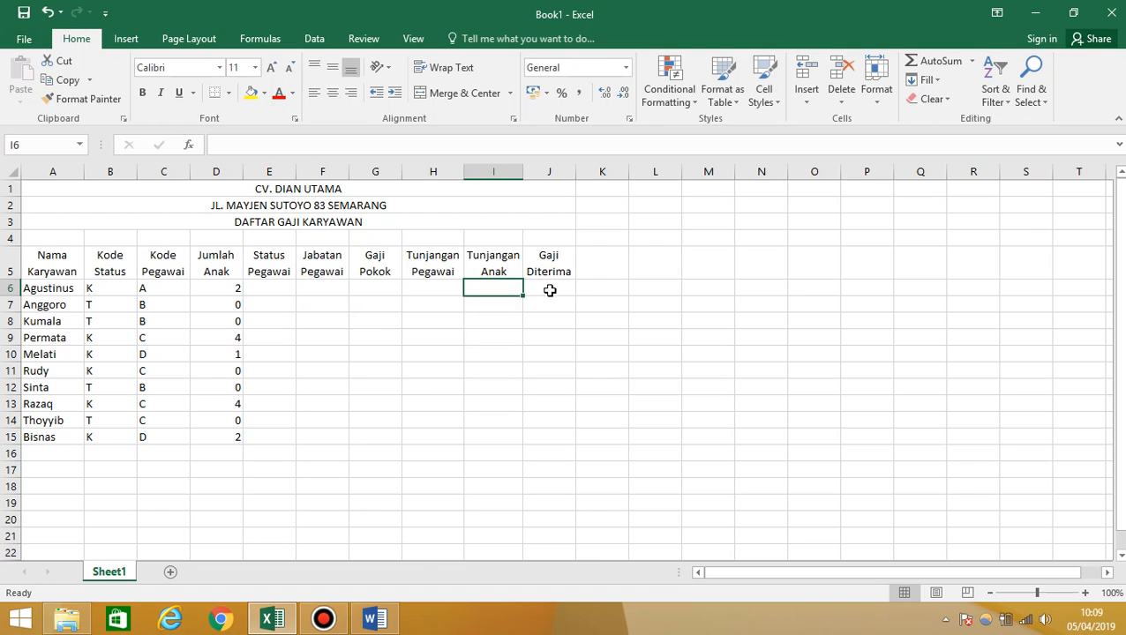
pyautogui.click(547, 292)
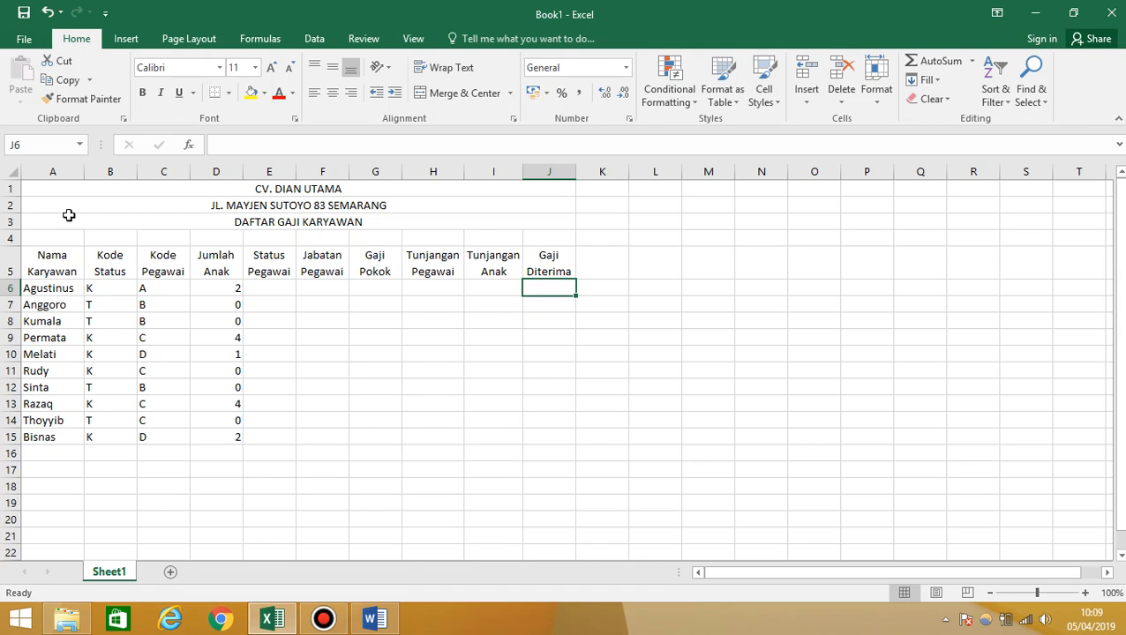
# Step: Format the company name and address titles in rows 1 and 2 as Arial, size 14, bold
pyautogui.moveTo(65, 186); pyautogui.dragTo(73, 204)
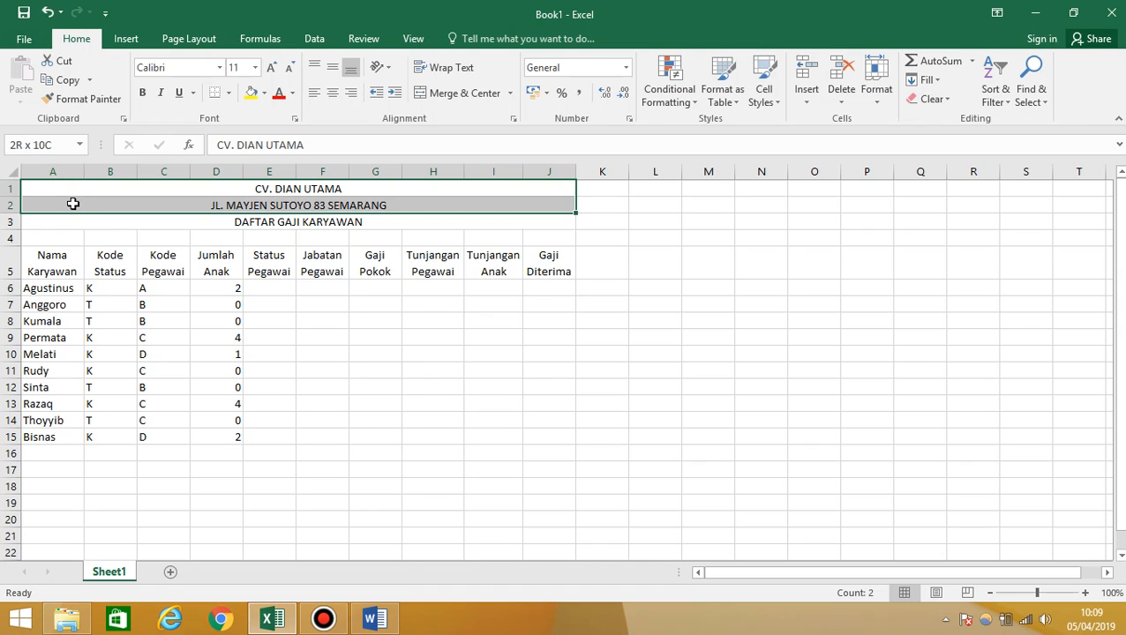
pyautogui.click(218, 67)
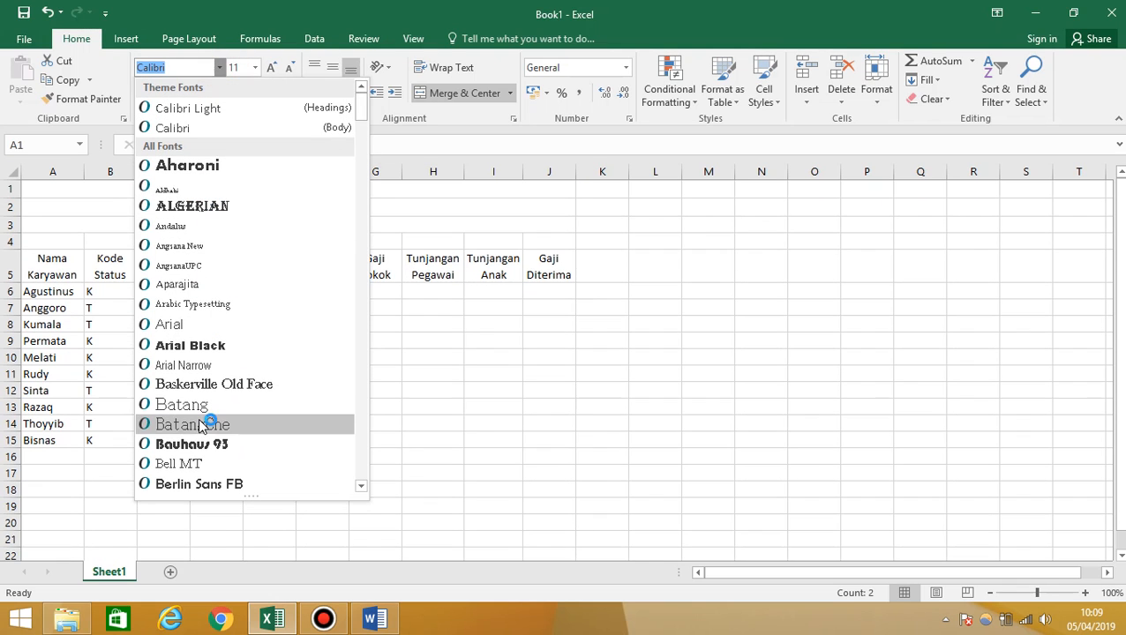
pyautogui.click(186, 327)
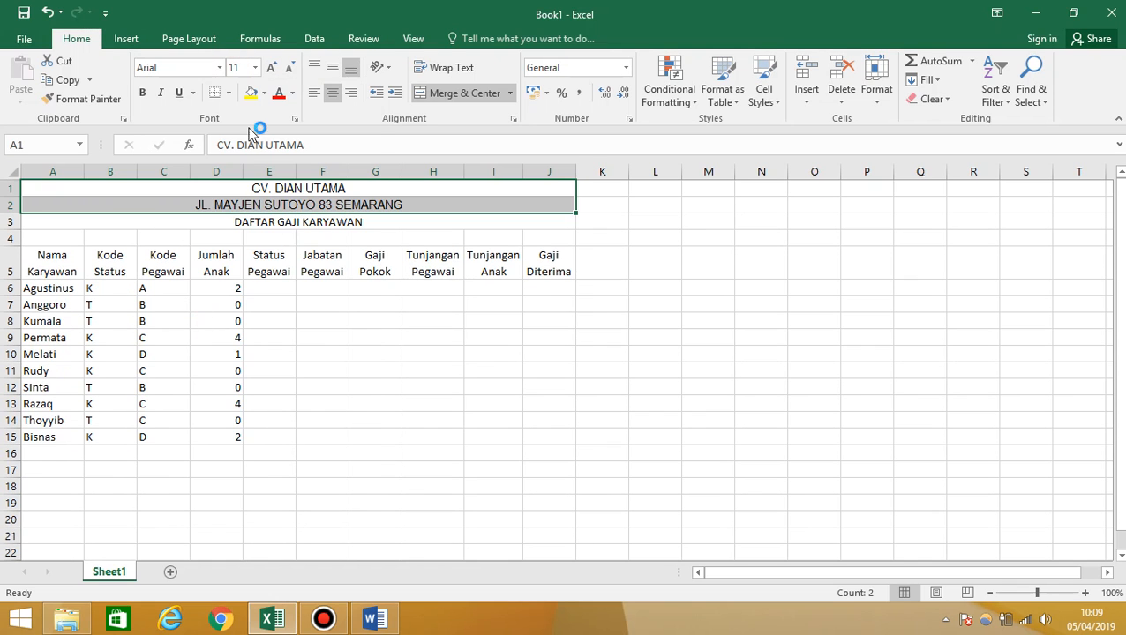
pyautogui.click(255, 68)
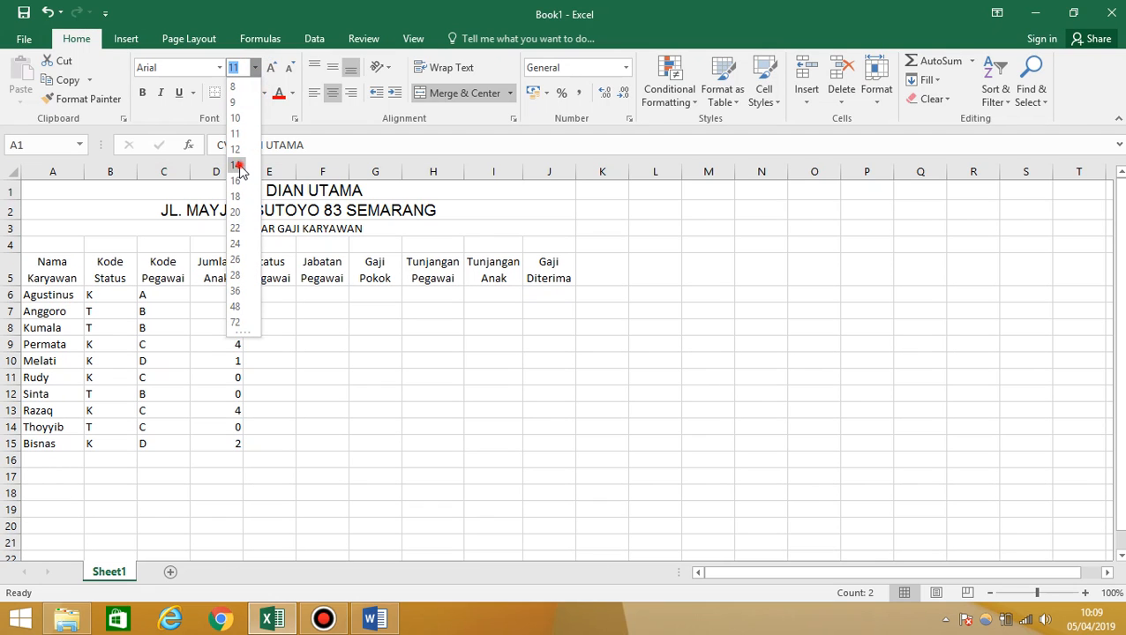
pyautogui.click(236, 165)
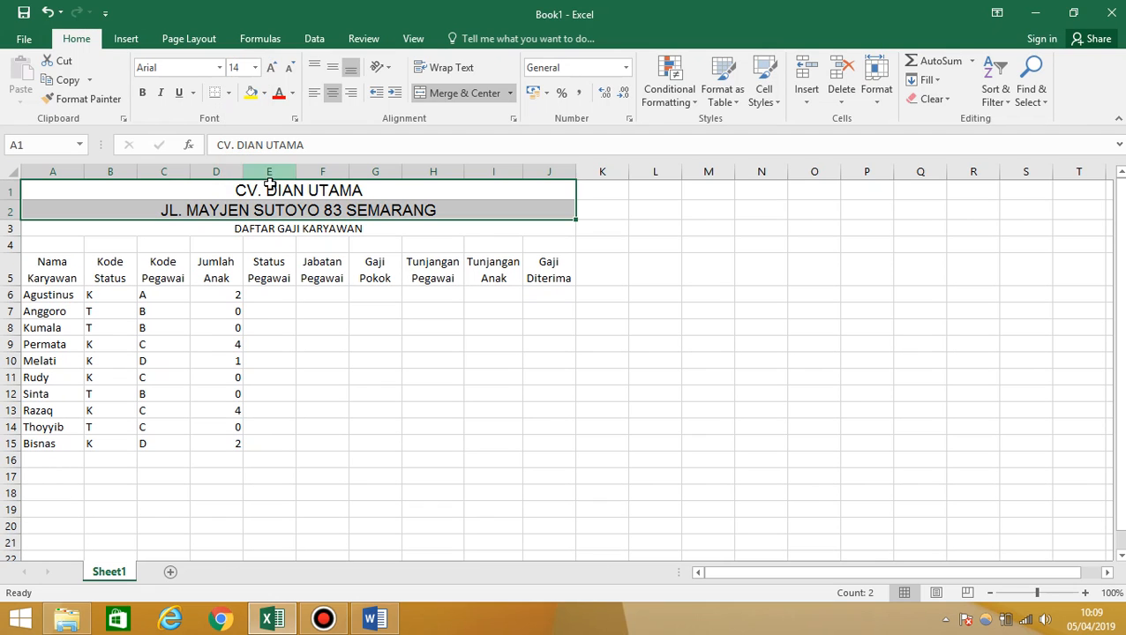
pyautogui.click(147, 96)
pyautogui.click(236, 238)
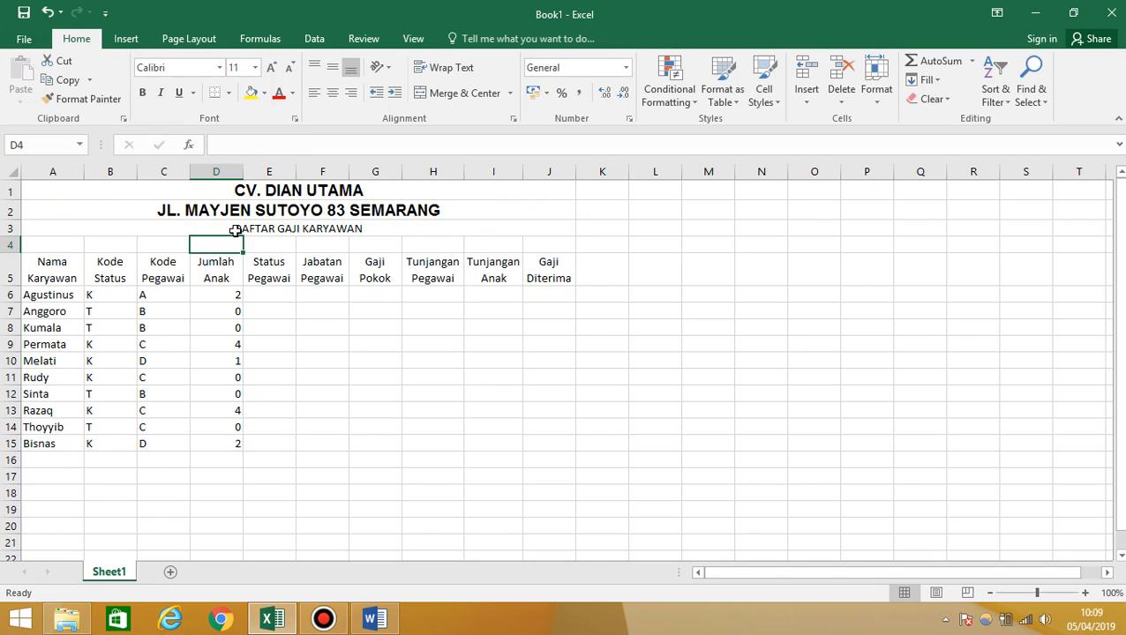
# Step: Format the "DAFTAR GAJI KARYAWAN" title in row 3 as Arial, size 12, bold
pyautogui.click(236, 230)
pyautogui.click(220, 68)
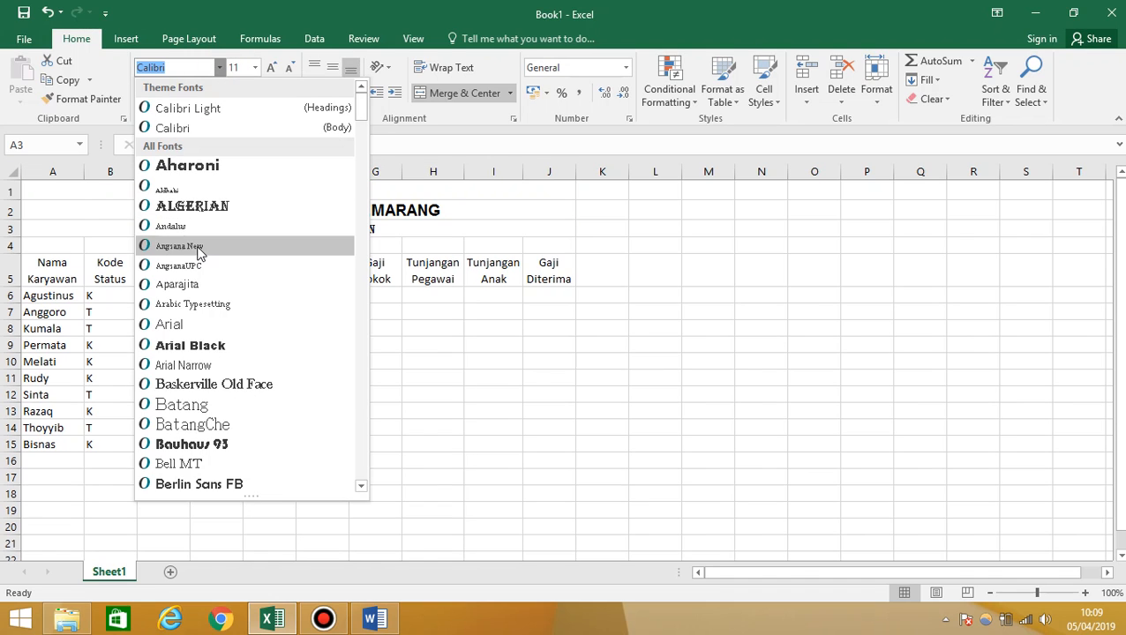
pyautogui.click(192, 323)
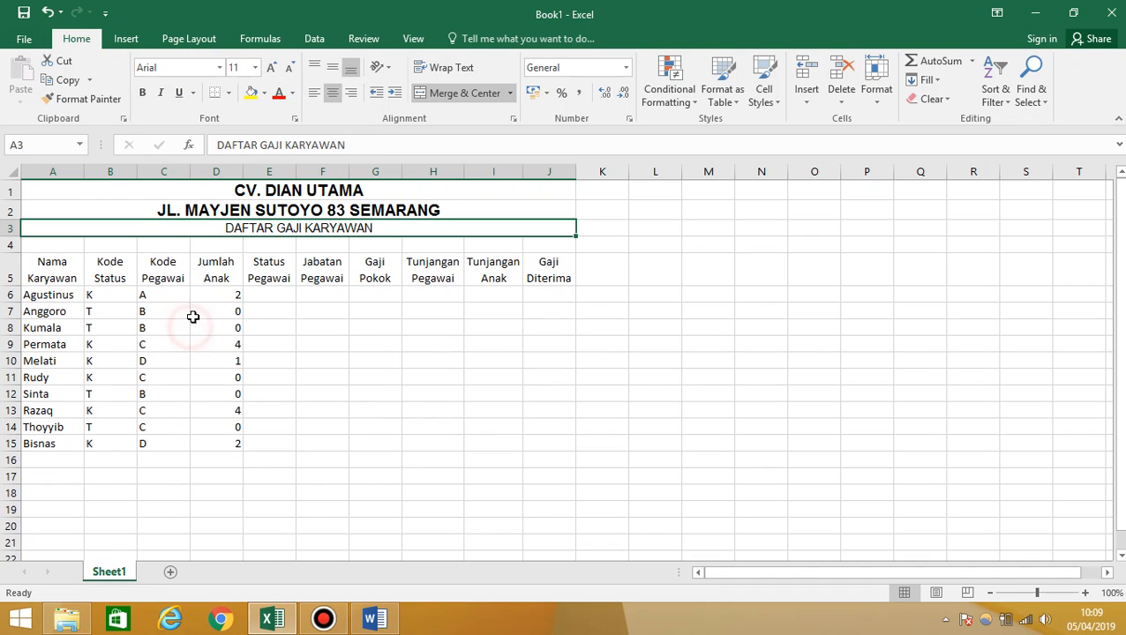
pyautogui.click(255, 67)
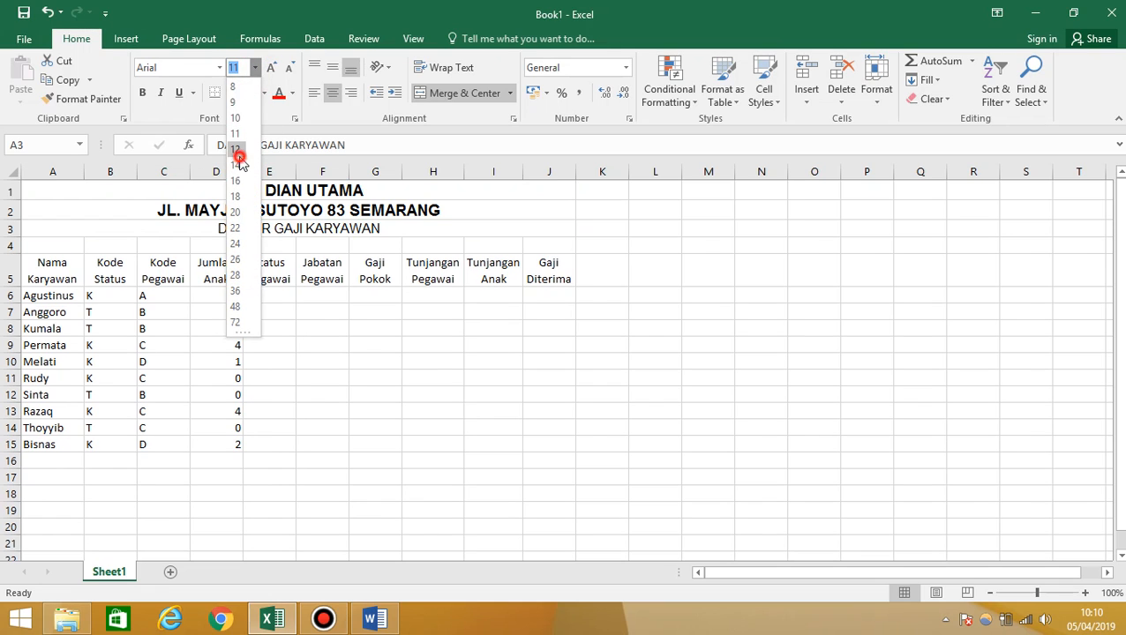
pyautogui.click(236, 150)
pyautogui.click(143, 93)
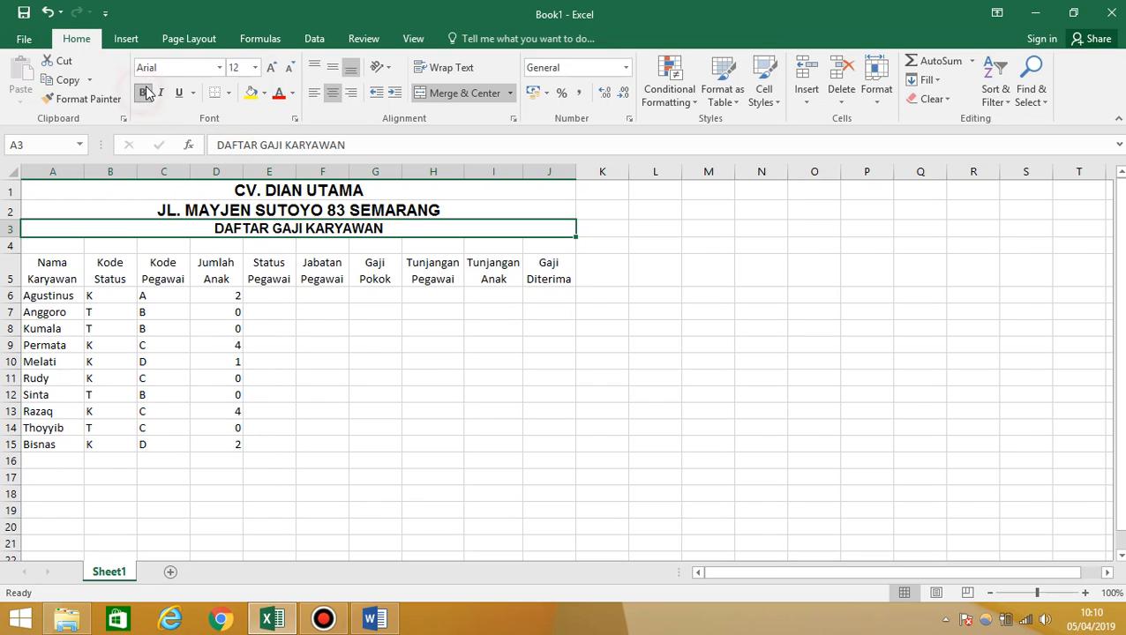
pyautogui.click(165, 316)
# Step: Set the font of the whole table in A5:J15 to Arial, size 12
pyautogui.moveTo(48, 277); pyautogui.dragTo(562, 451)
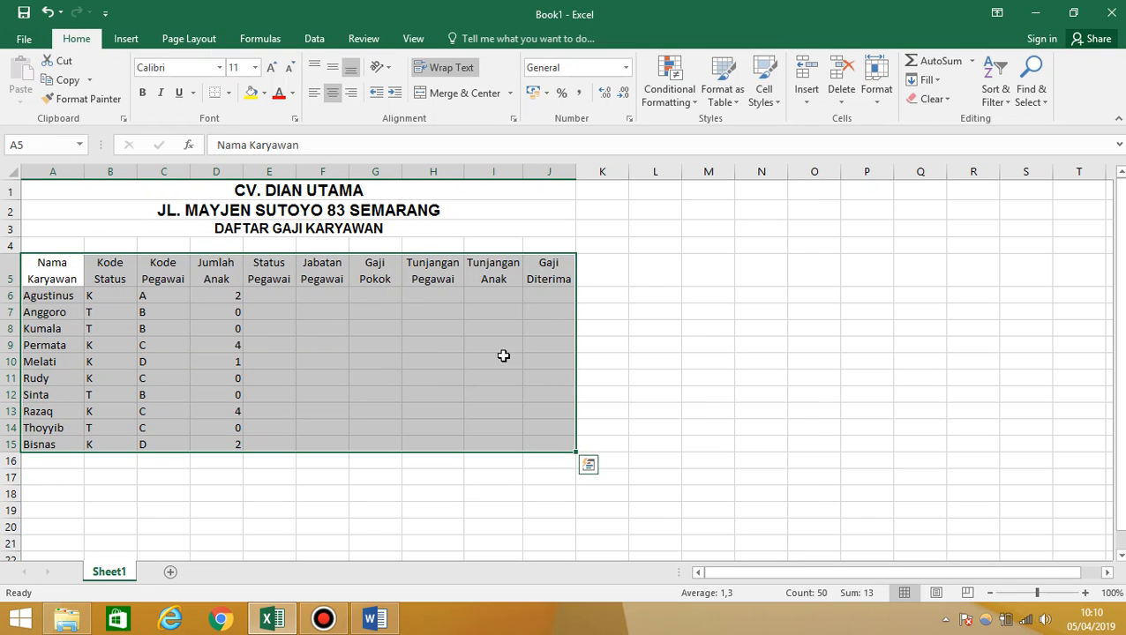
pyautogui.click(220, 68)
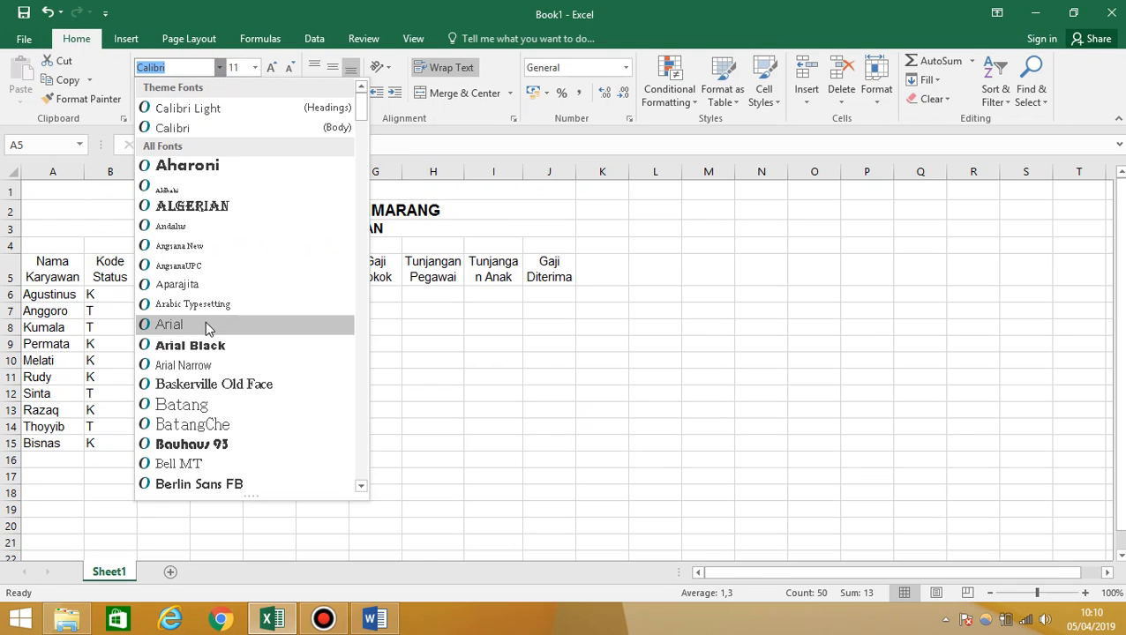
pyautogui.click(205, 323)
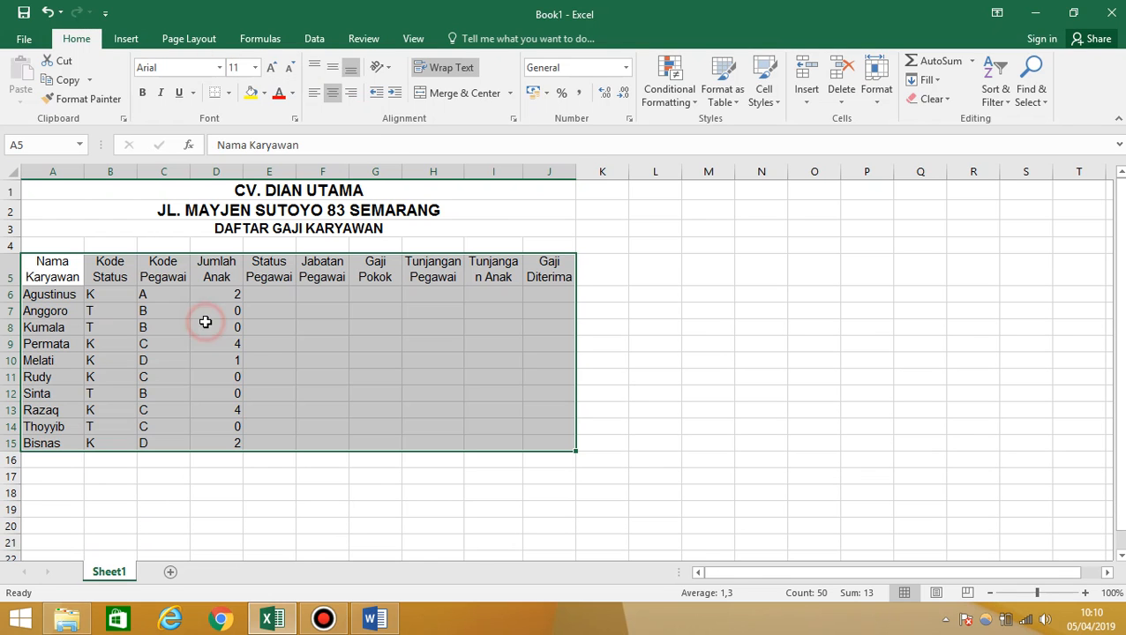
pyautogui.click(255, 68)
pyautogui.click(236, 150)
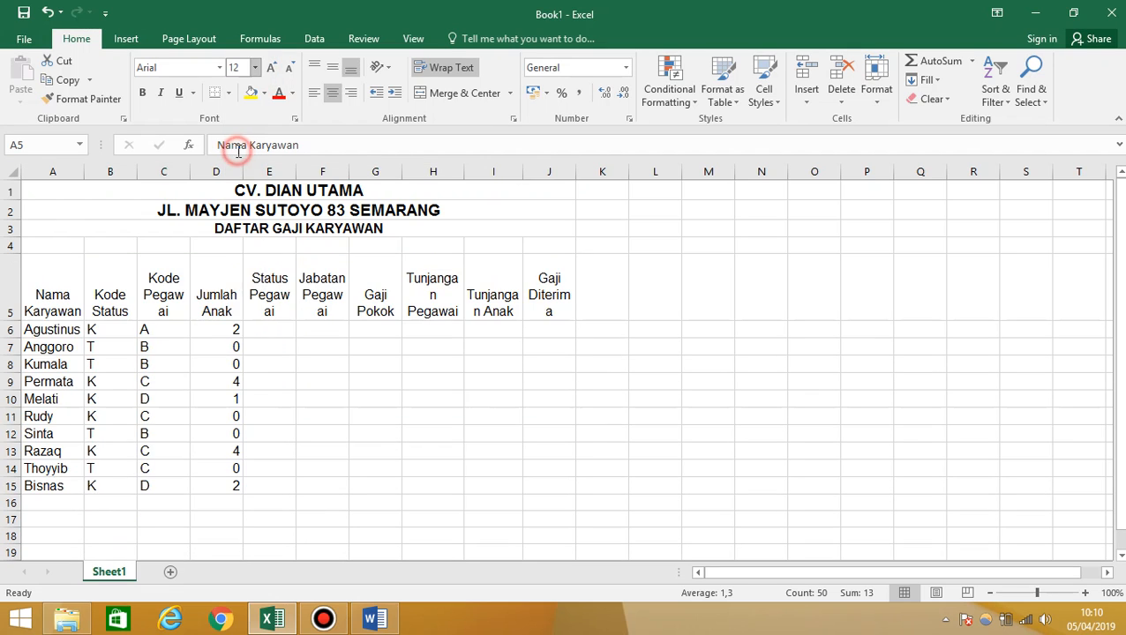
# Step: Adjust the widths of columns A, C, E and F so their headings fit without breaking inside a word
pyautogui.doubleClick(82, 169)
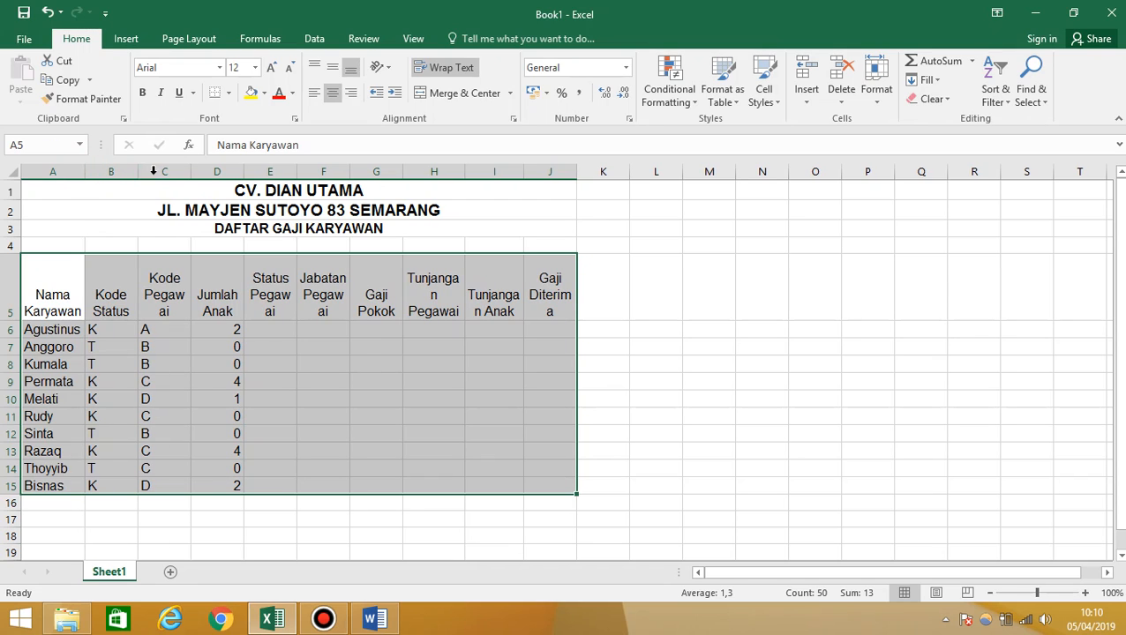
pyautogui.doubleClick(191, 170)
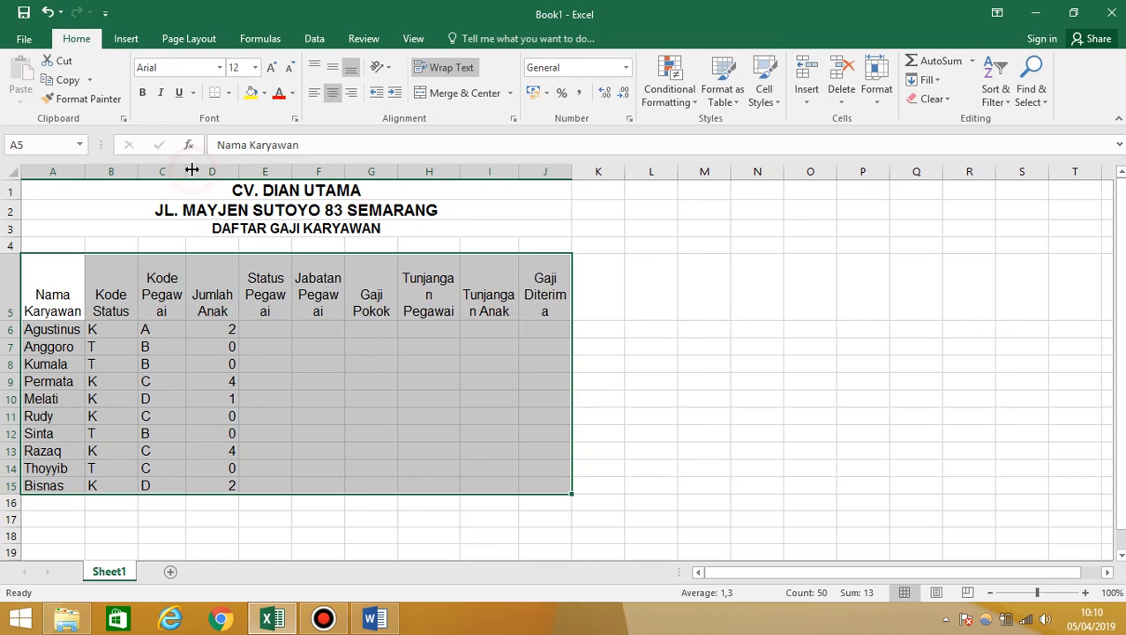
pyautogui.moveTo(186, 171); pyautogui.dragTo(198, 176)
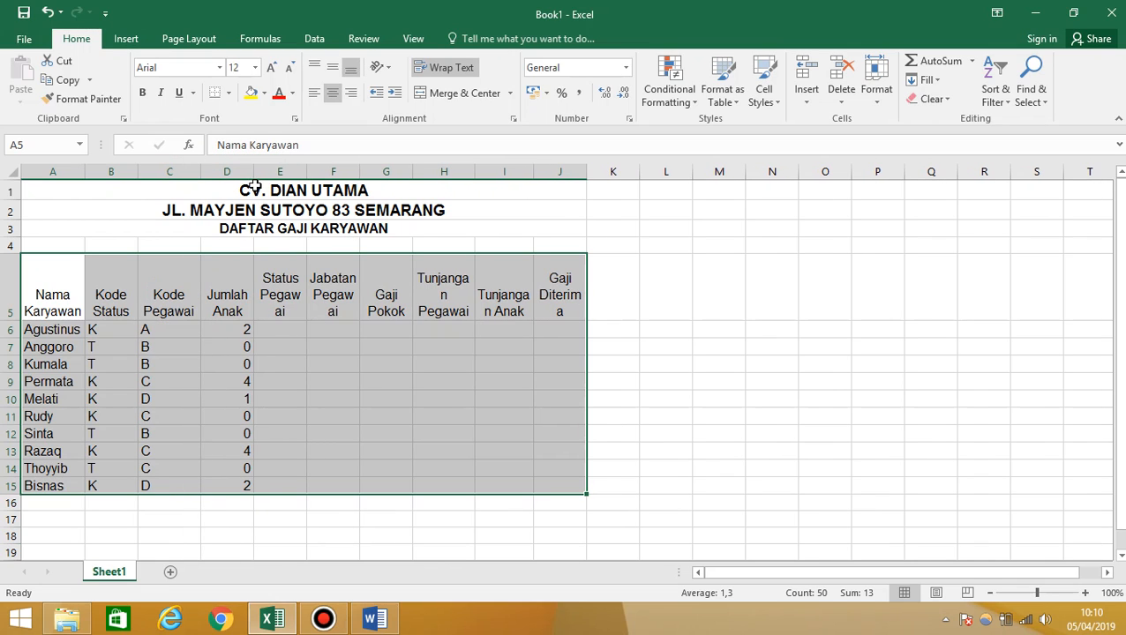
pyautogui.moveTo(306, 173); pyautogui.dragTo(396, 175)
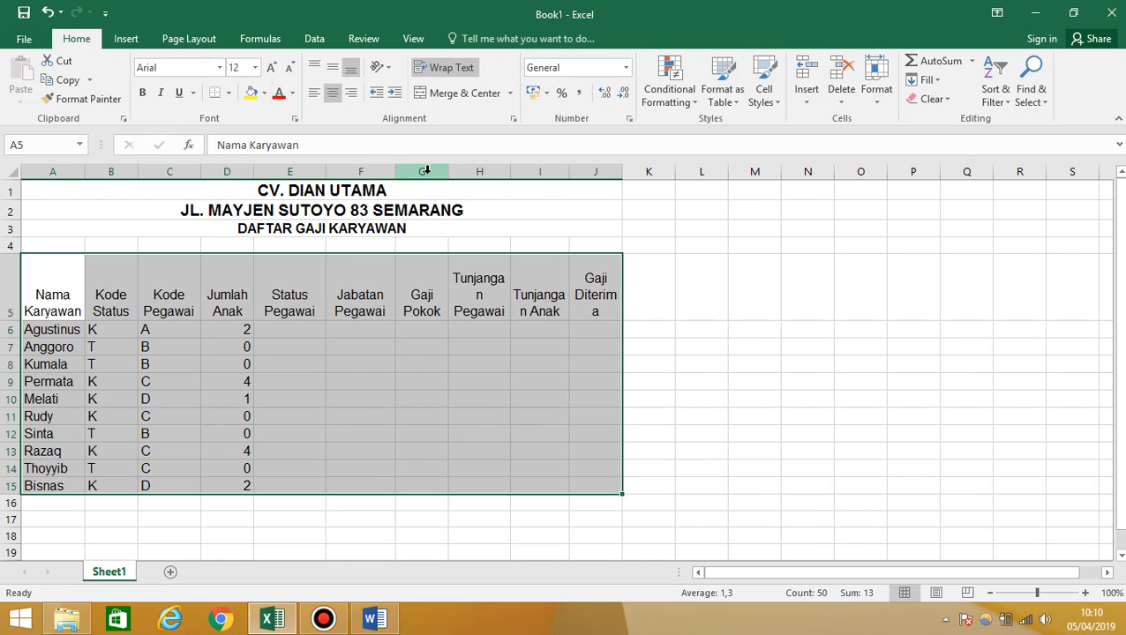
# Step: Widen columns H, I and J so "Tunjangan Pegawai", "Tunjangan Anak" and "Gaji Diterima" each fit on two lines
pyautogui.click(500, 166)
pyautogui.moveTo(509, 167); pyautogui.dragTo(531, 167)
pyautogui.moveTo(599, 174); pyautogui.dragTo(666, 173)
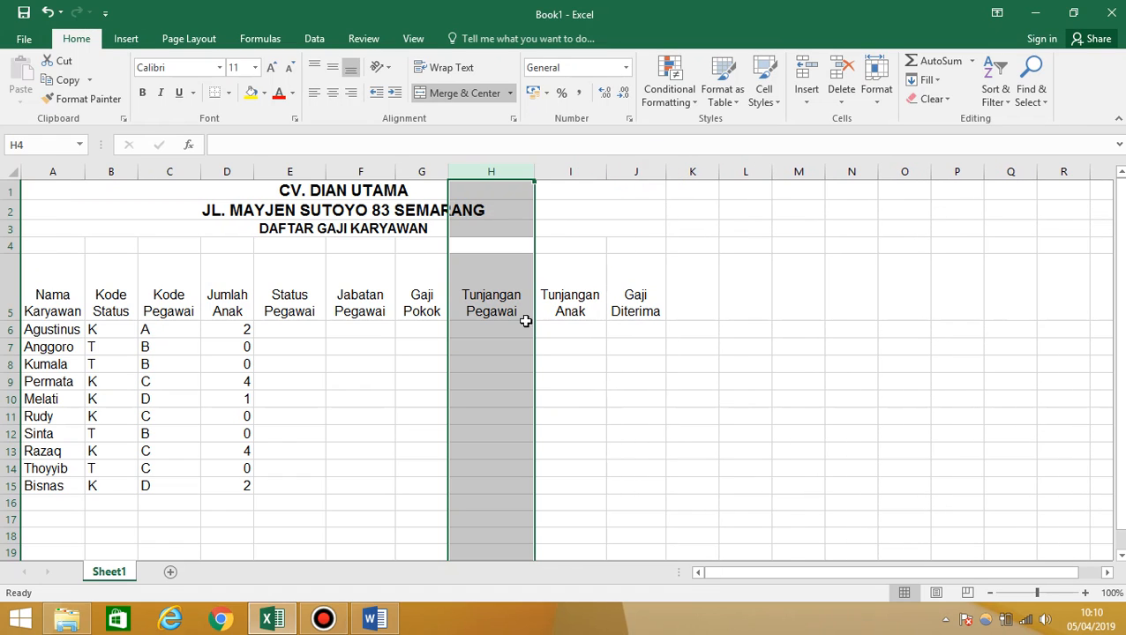
pyautogui.click(359, 366)
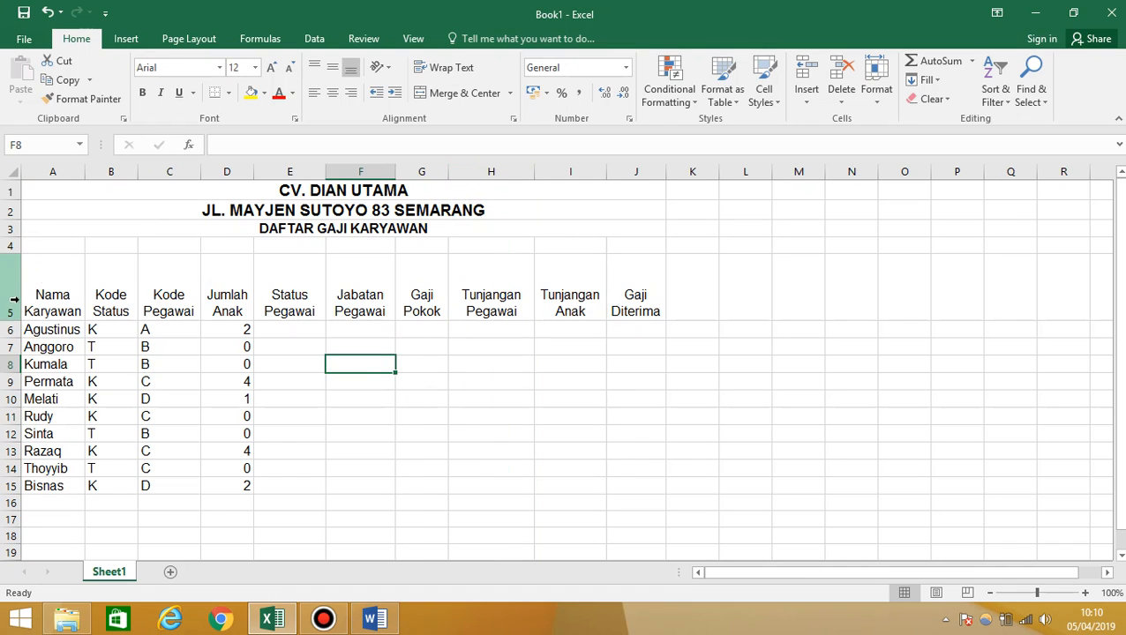
# Step: Center the contents of the table range A5:K15 both vertically and horizontally
pyautogui.moveTo(56, 276); pyautogui.dragTo(674, 481)
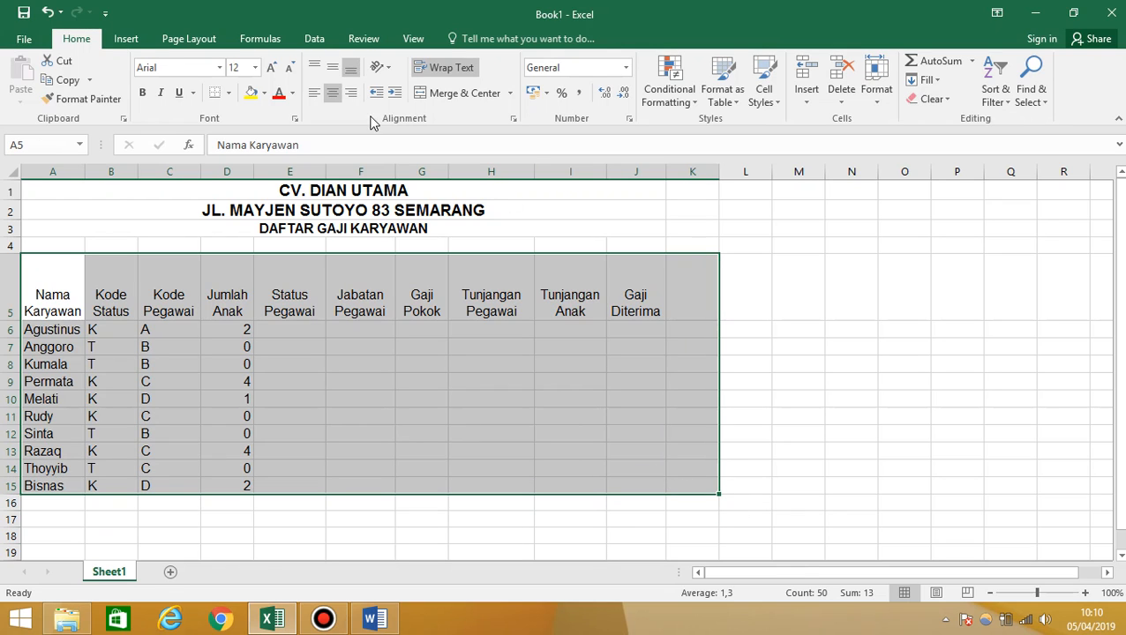
pyautogui.click(333, 68)
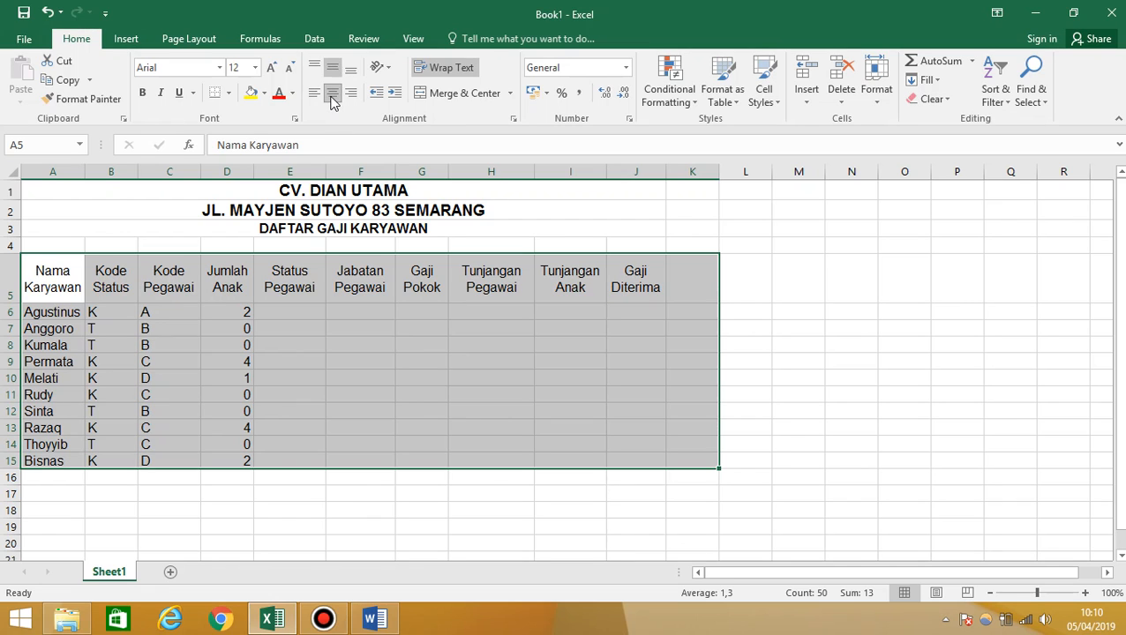
pyautogui.click(332, 92)
pyautogui.click(332, 92)
pyautogui.click(280, 347)
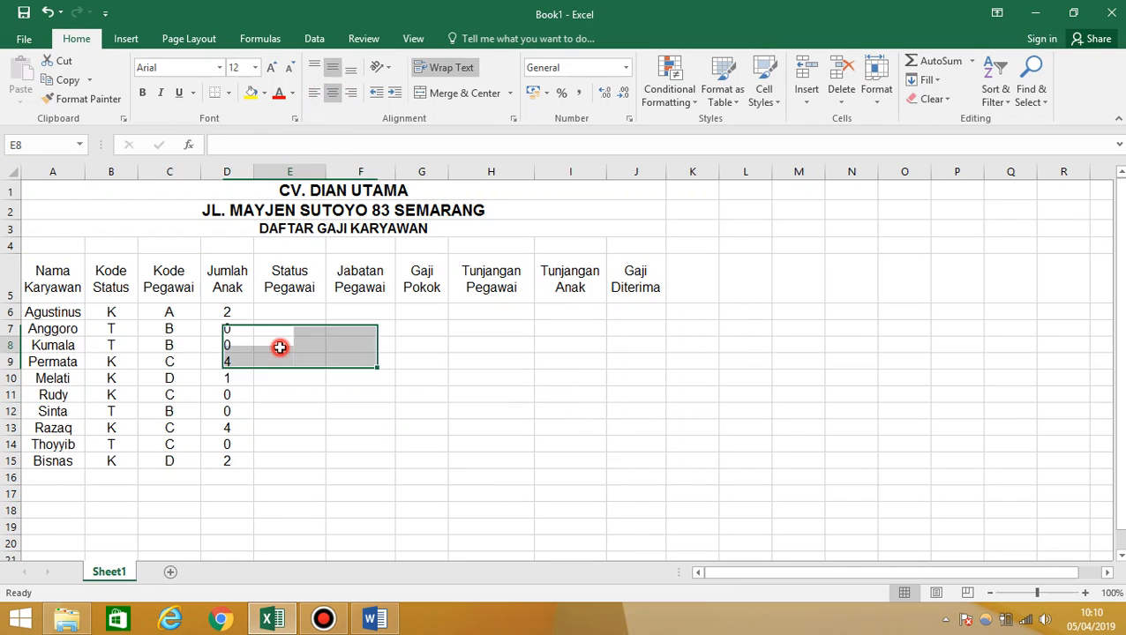
# Step: Left-align the employee names in A6:A15
pyautogui.moveTo(40, 314); pyautogui.dragTo(46, 460)
pyautogui.click(312, 92)
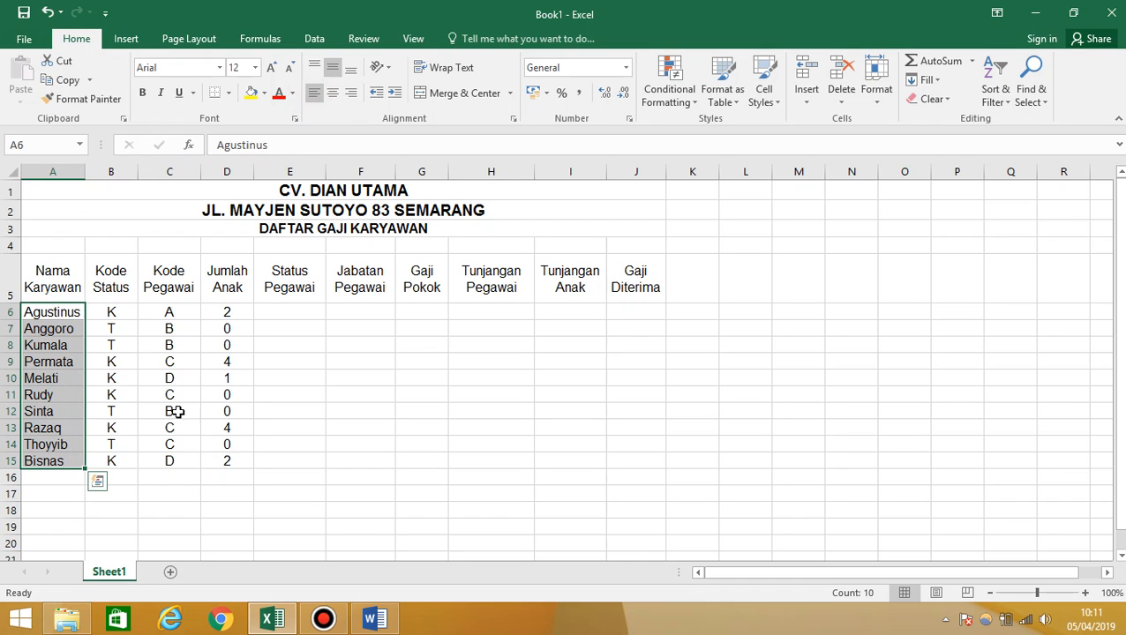
pyautogui.click(306, 311)
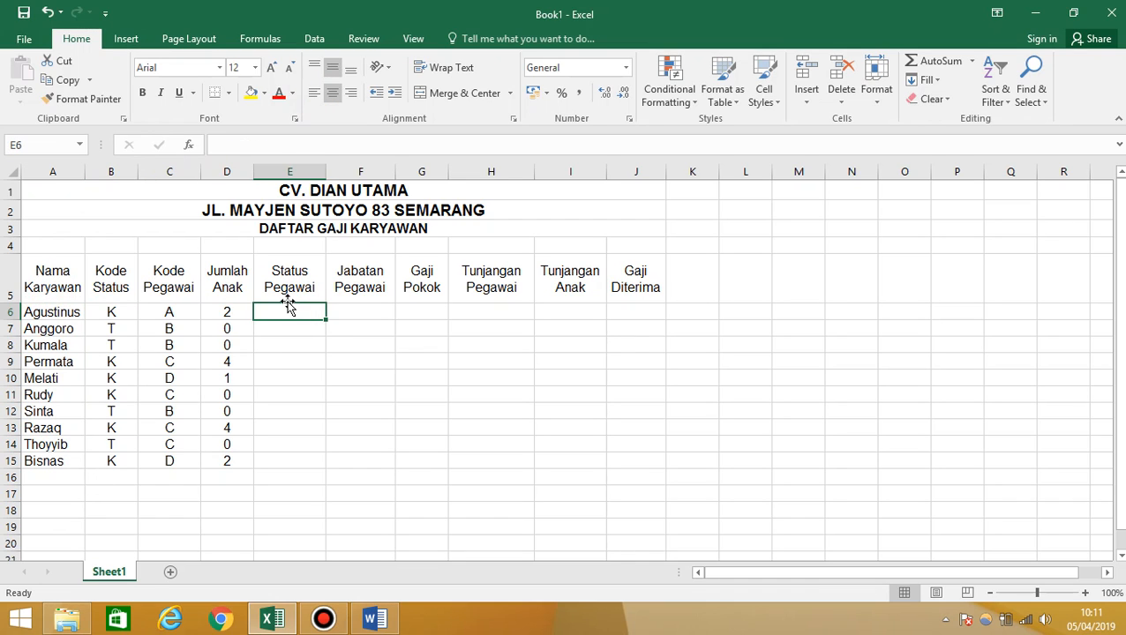
pyautogui.moveTo(295, 313); pyautogui.dragTo(619, 431)
pyautogui.click(275, 314)
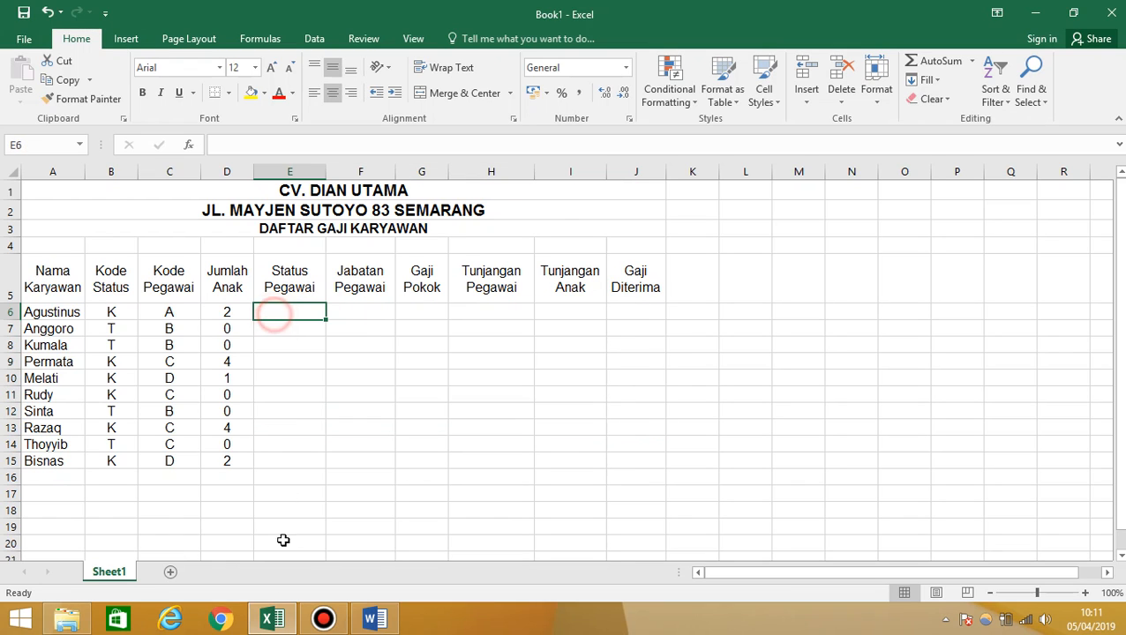
# Step: Apply a medium-weight solid outline border around the whole table A5:J15
pyautogui.moveTo(50, 276); pyautogui.dragTo(655, 459)
pyautogui.rightClick(384, 347)
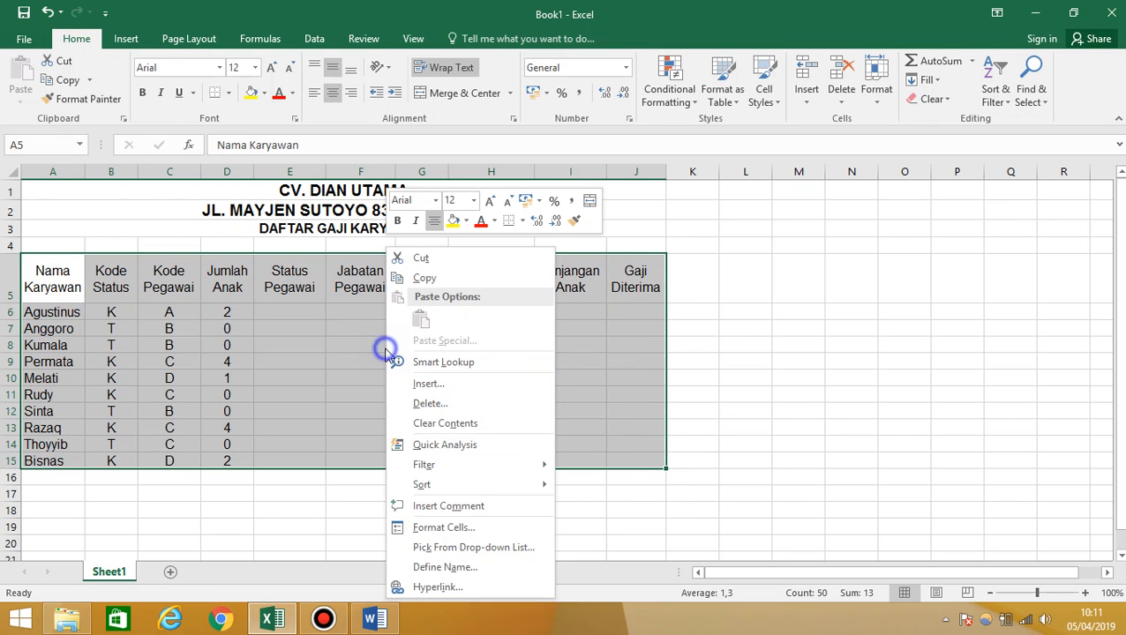
pyautogui.click(459, 528)
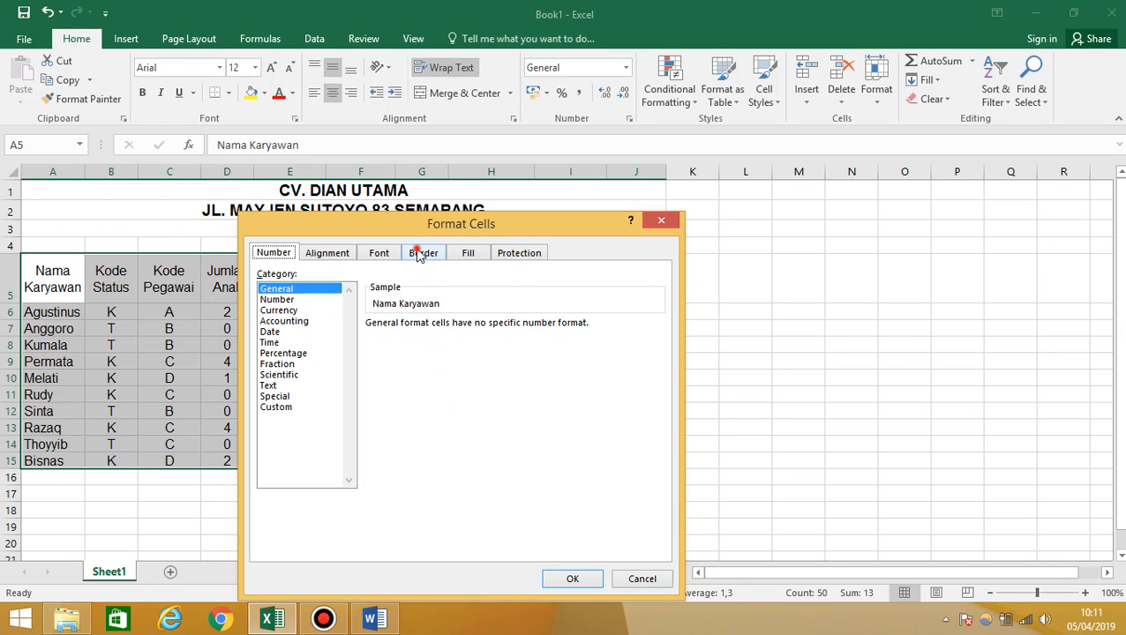
pyautogui.click(421, 254)
pyautogui.click(473, 311)
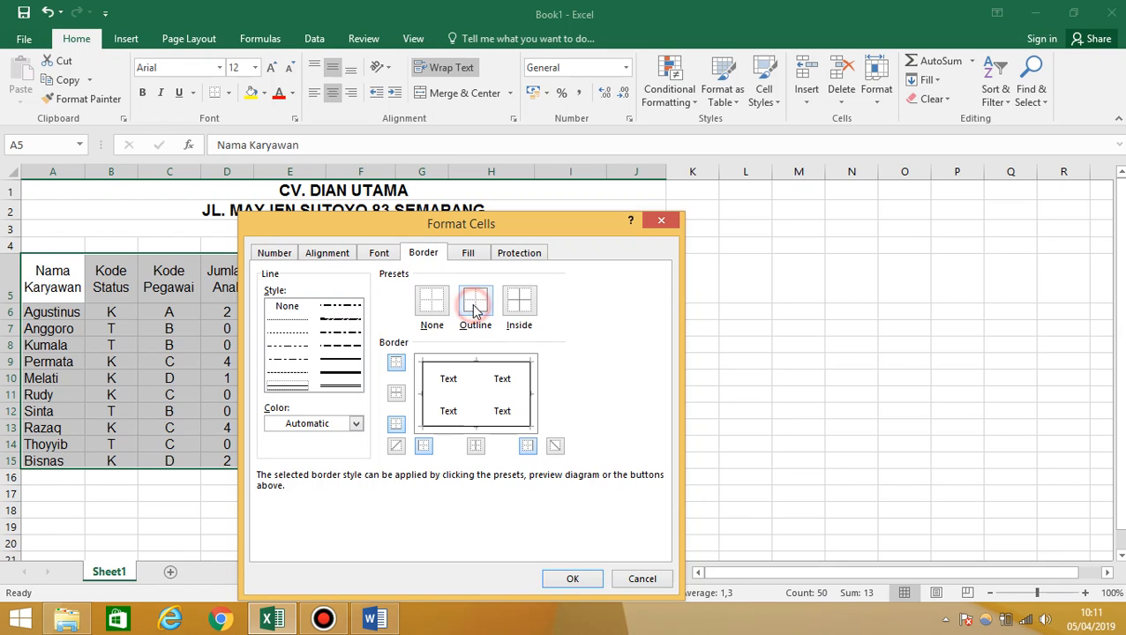
pyautogui.click(350, 360)
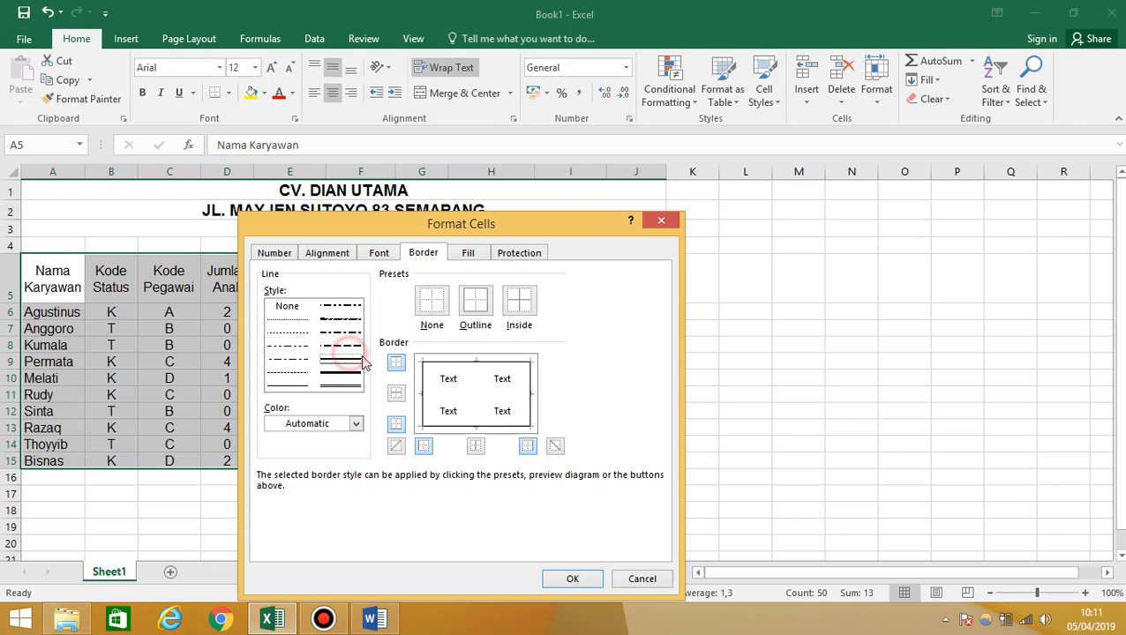
pyautogui.click(479, 304)
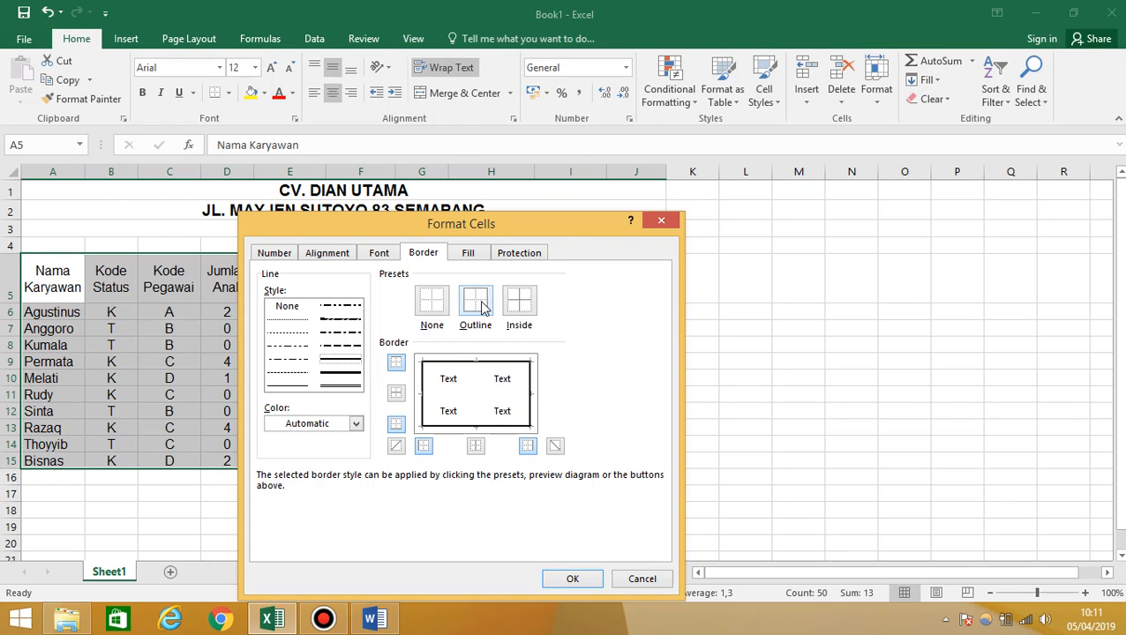
pyautogui.click(573, 579)
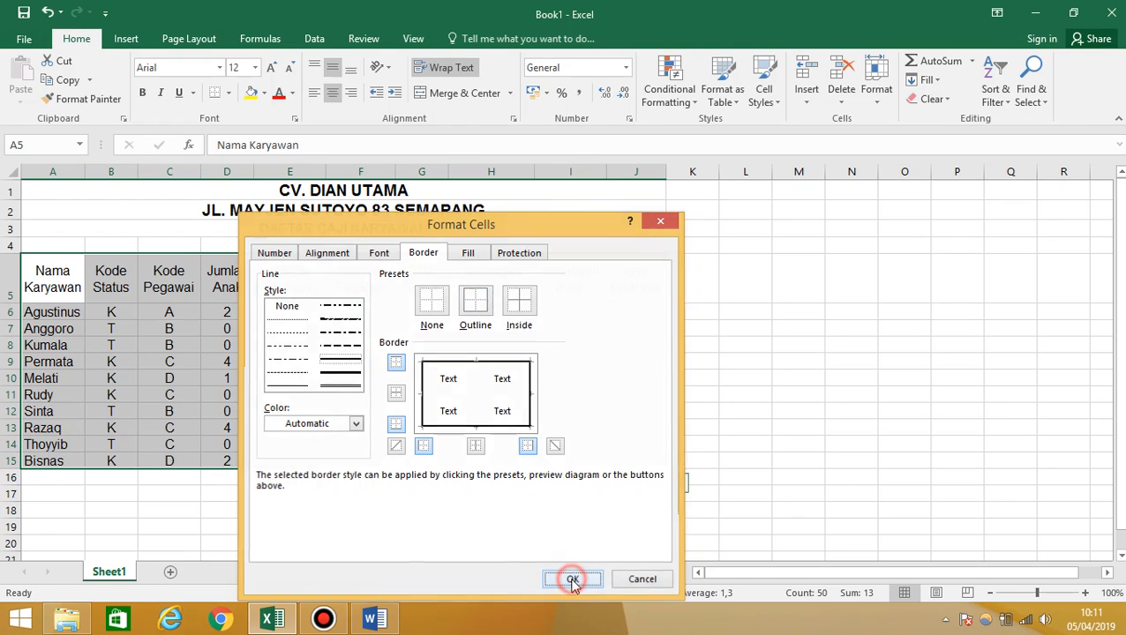
pyautogui.click(144, 376)
# Step: Give the heading row A5:J5 a medium-weight bottom border and matching vertical lines between its cells
pyautogui.moveTo(55, 288); pyautogui.dragTo(616, 284)
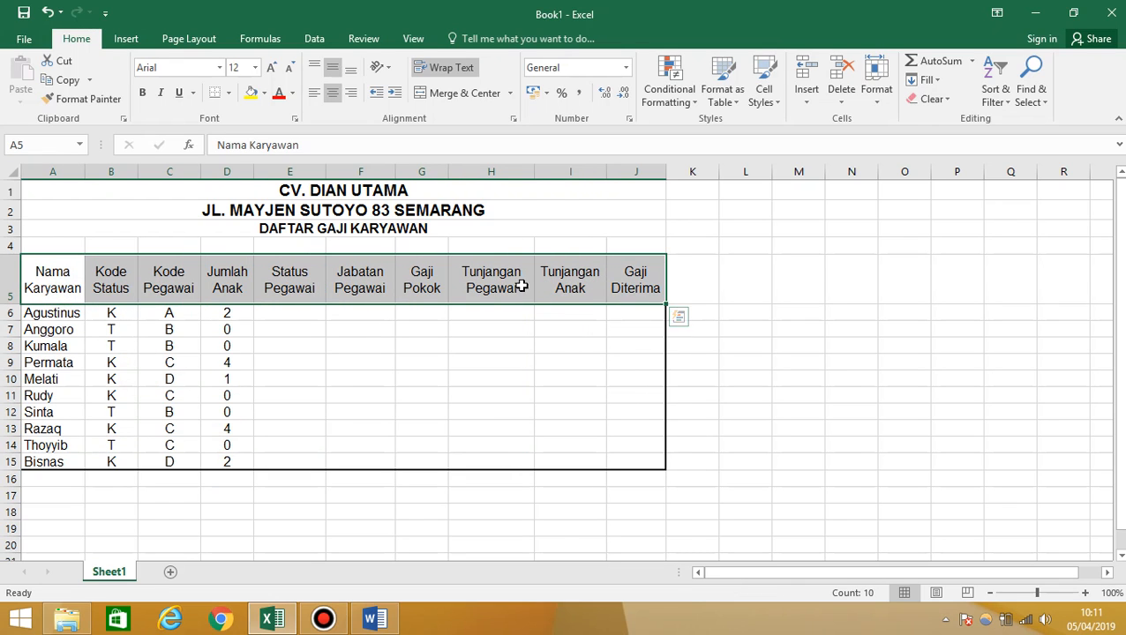
pyautogui.rightClick(516, 284)
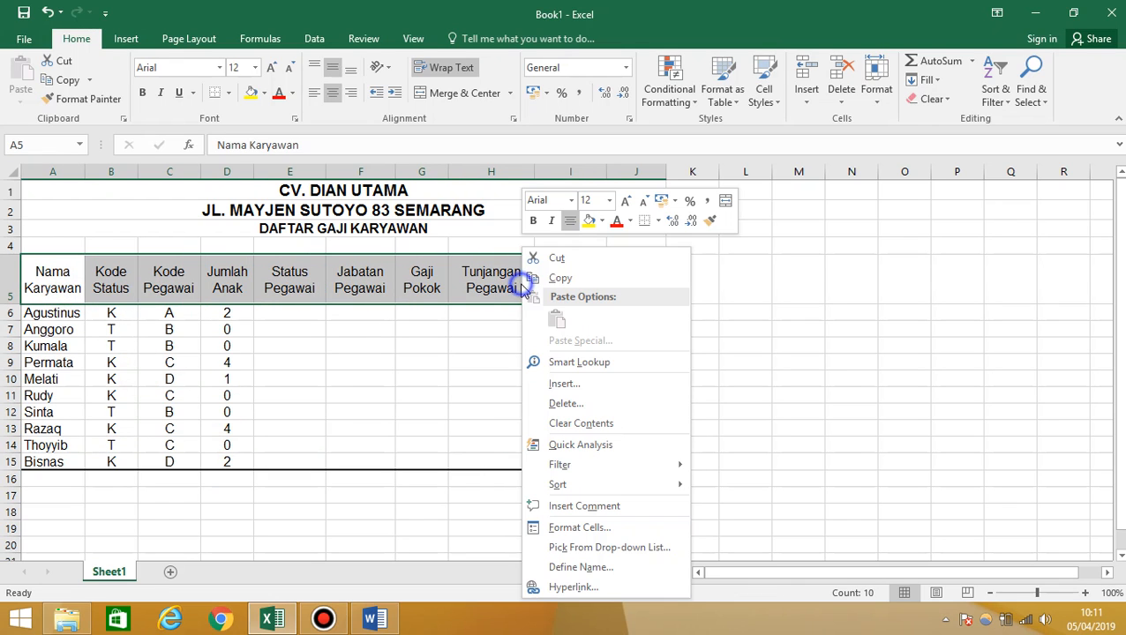
pyautogui.click(581, 527)
pyautogui.click(590, 431)
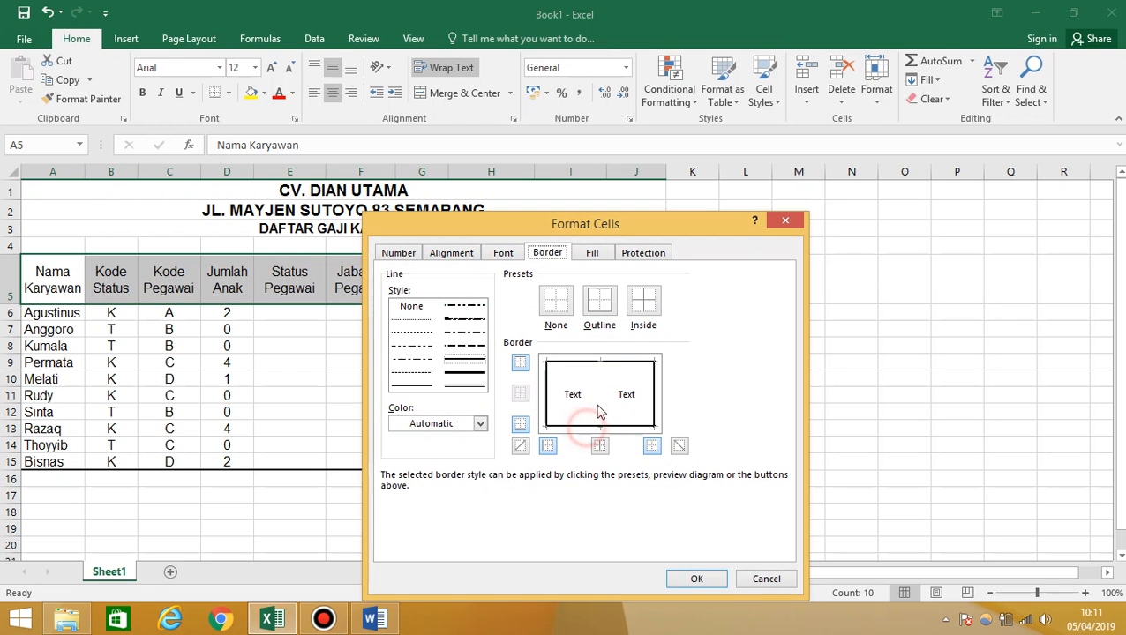
pyautogui.click(600, 399)
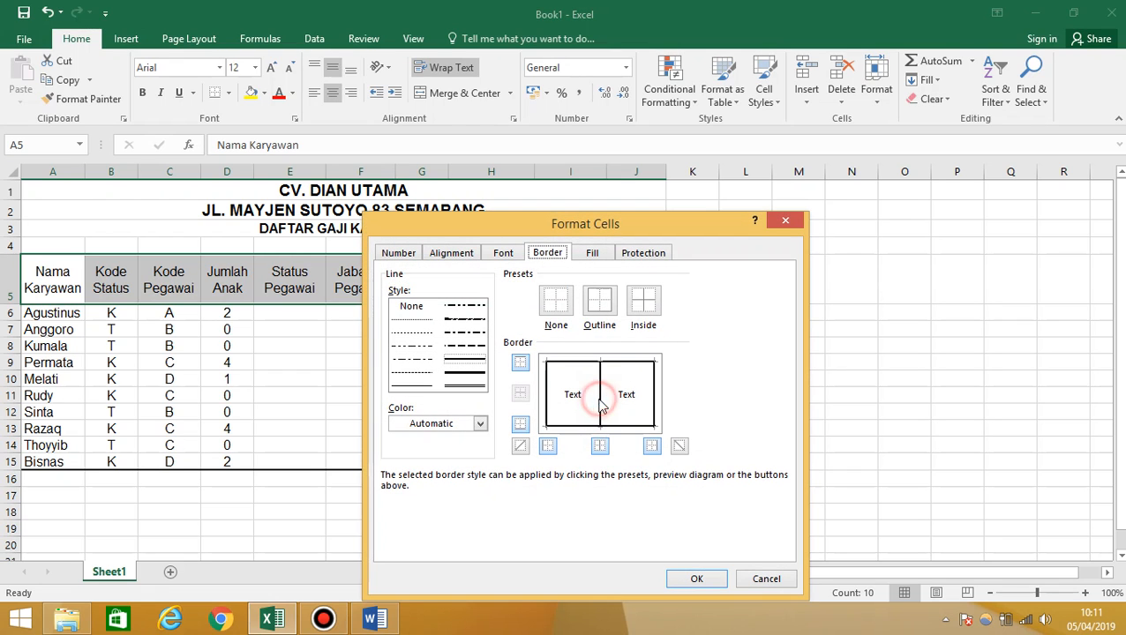
pyautogui.click(692, 579)
pyautogui.click(376, 423)
# Step: Border the data range A6:J15 with a medium-weight outline and thin horizontal and vertical inside lines
pyautogui.click(55, 314)
pyautogui.moveTo(55, 315); pyautogui.dragTo(626, 457)
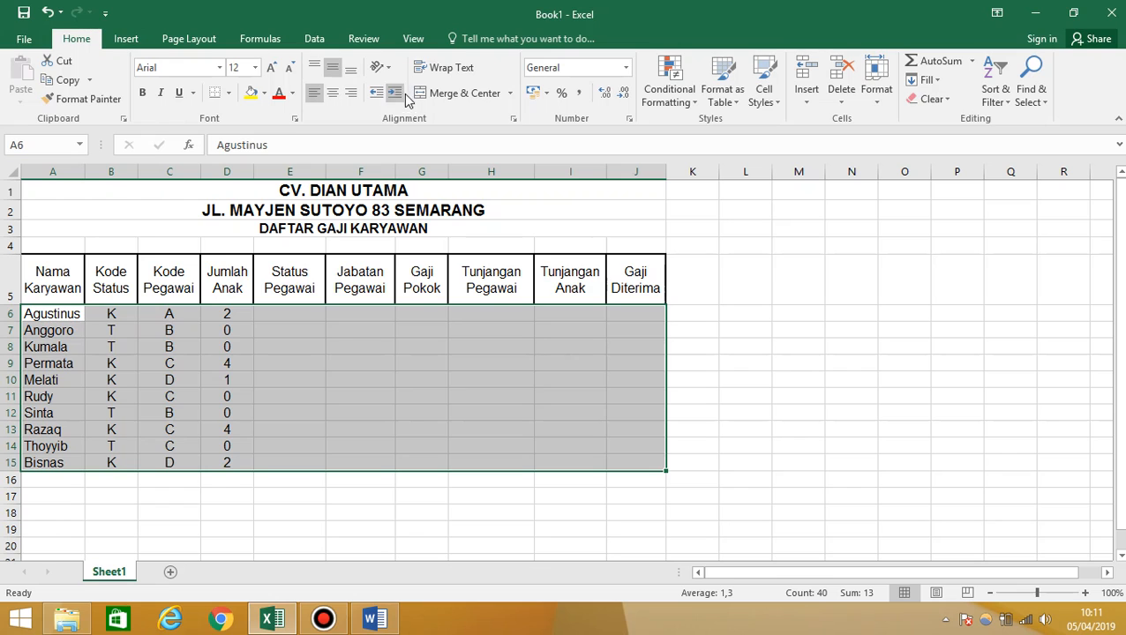
pyautogui.click(230, 95)
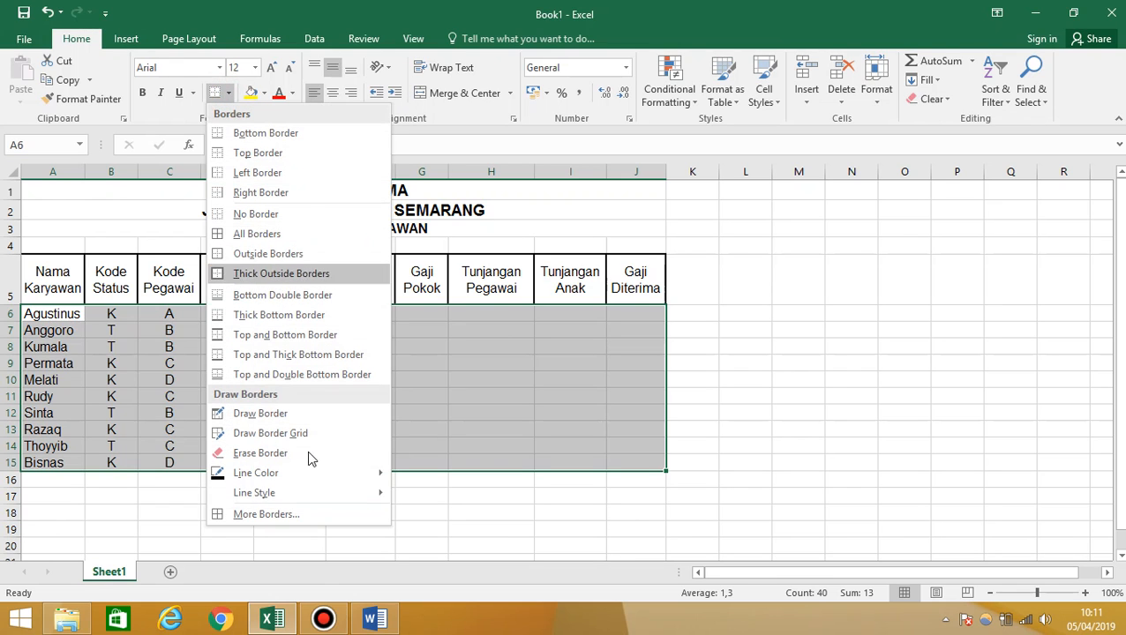
pyautogui.click(300, 517)
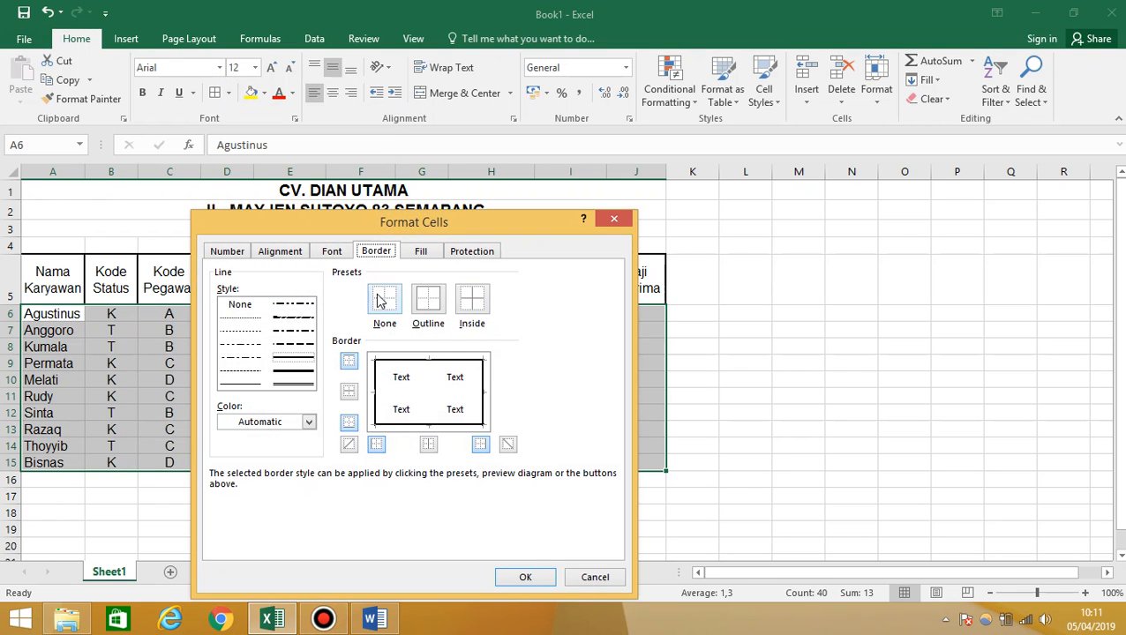
pyautogui.click(391, 308)
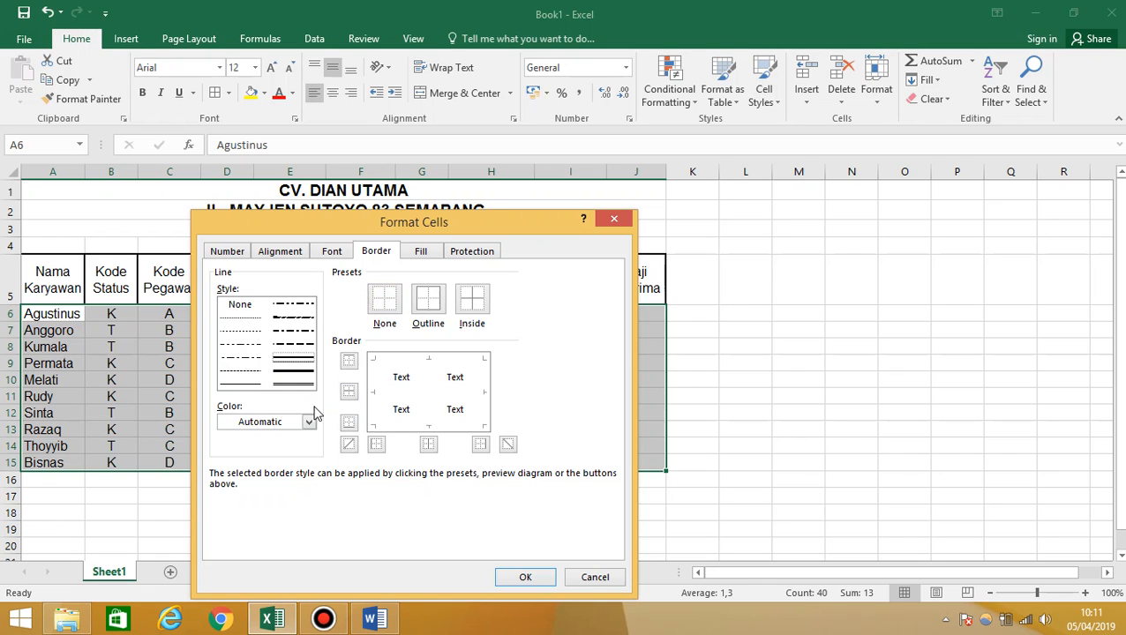
pyautogui.click(427, 320)
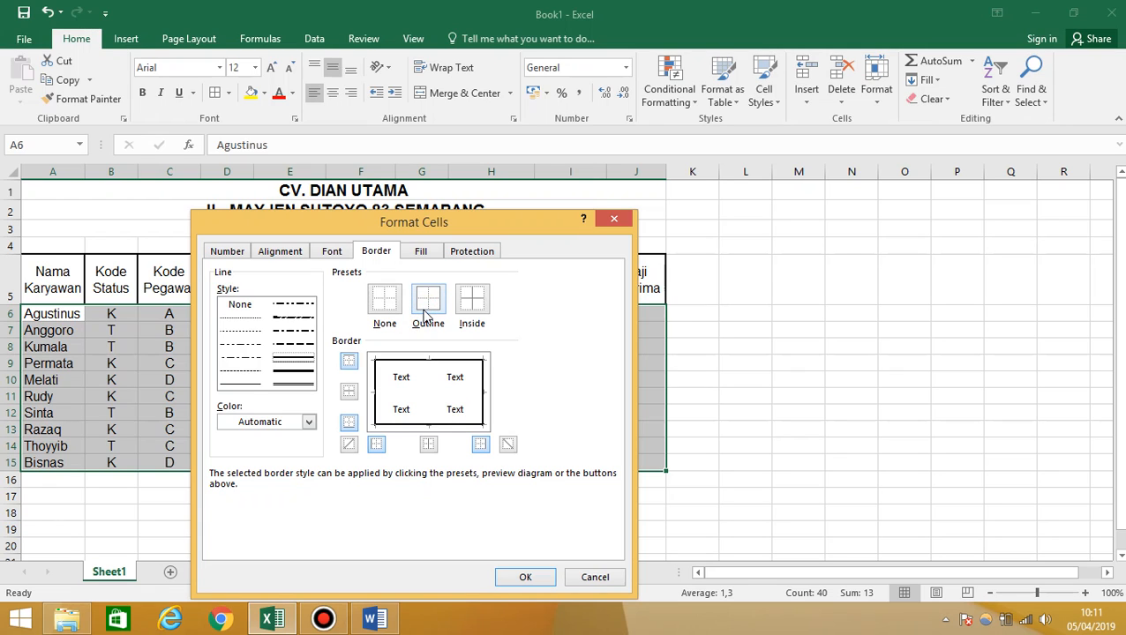
pyautogui.click(246, 386)
pyautogui.click(429, 395)
pyautogui.click(406, 394)
pyautogui.click(524, 577)
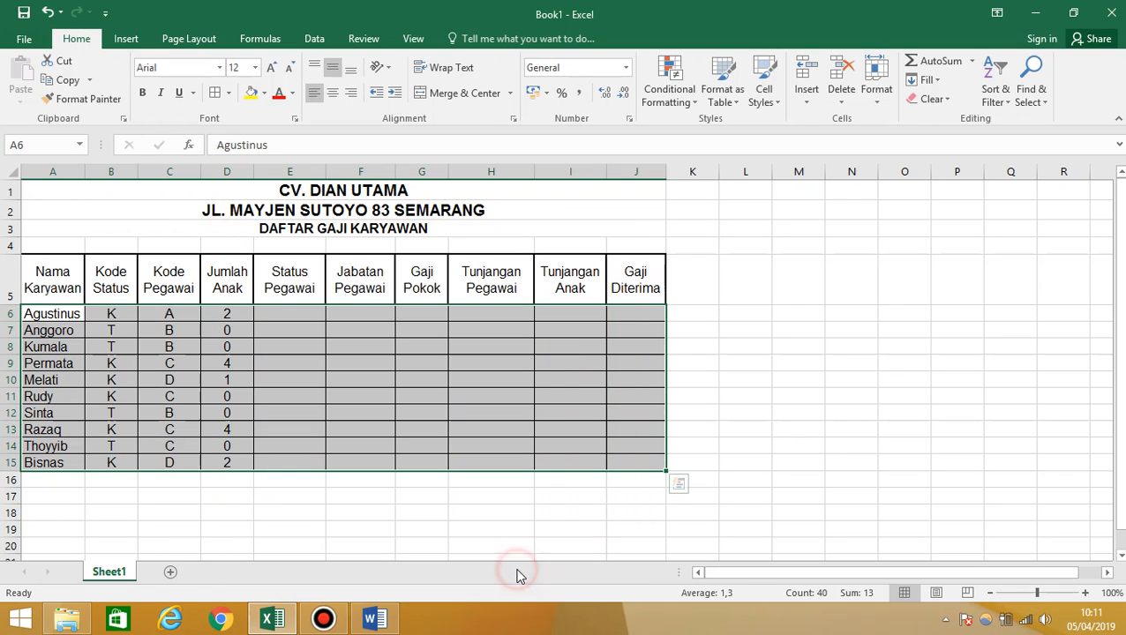
pyautogui.click(474, 548)
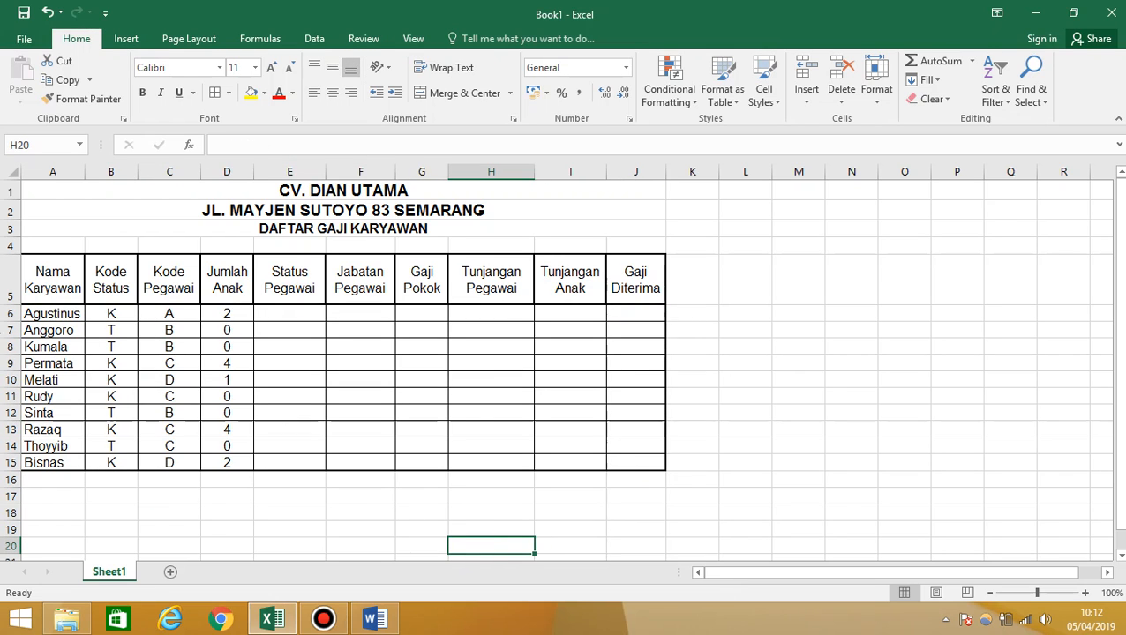
# Step: Set a taller, uniform row height for data rows 6 to 15
pyautogui.moveTo(7, 314); pyautogui.dragTo(9, 446)
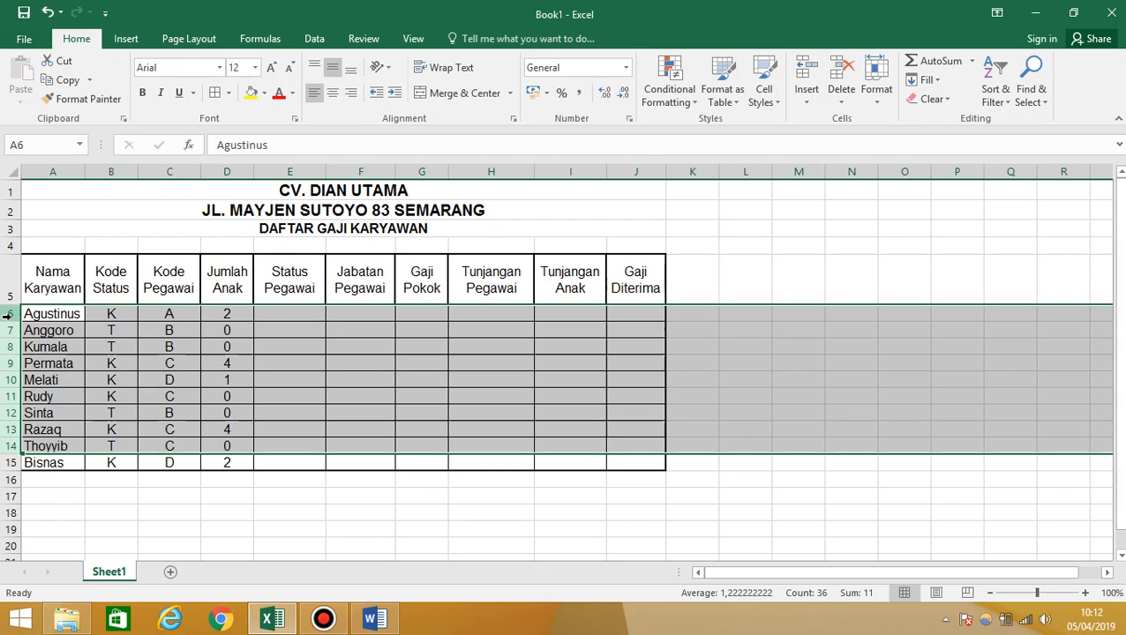
pyautogui.hotkey('shift', 'Down')
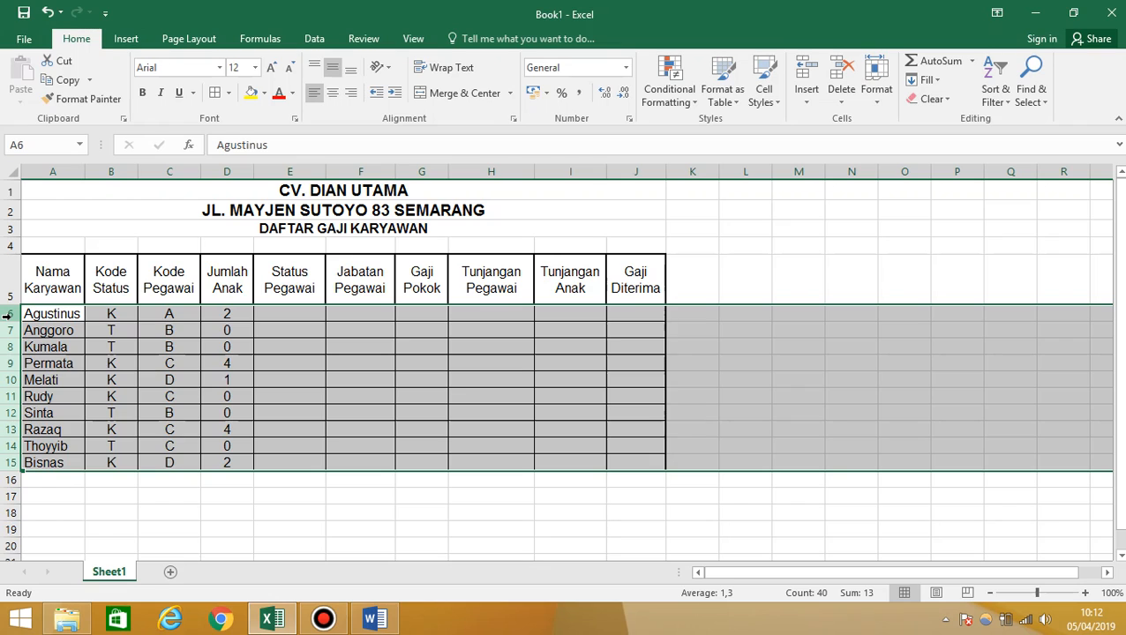
pyautogui.rightClick(7, 314)
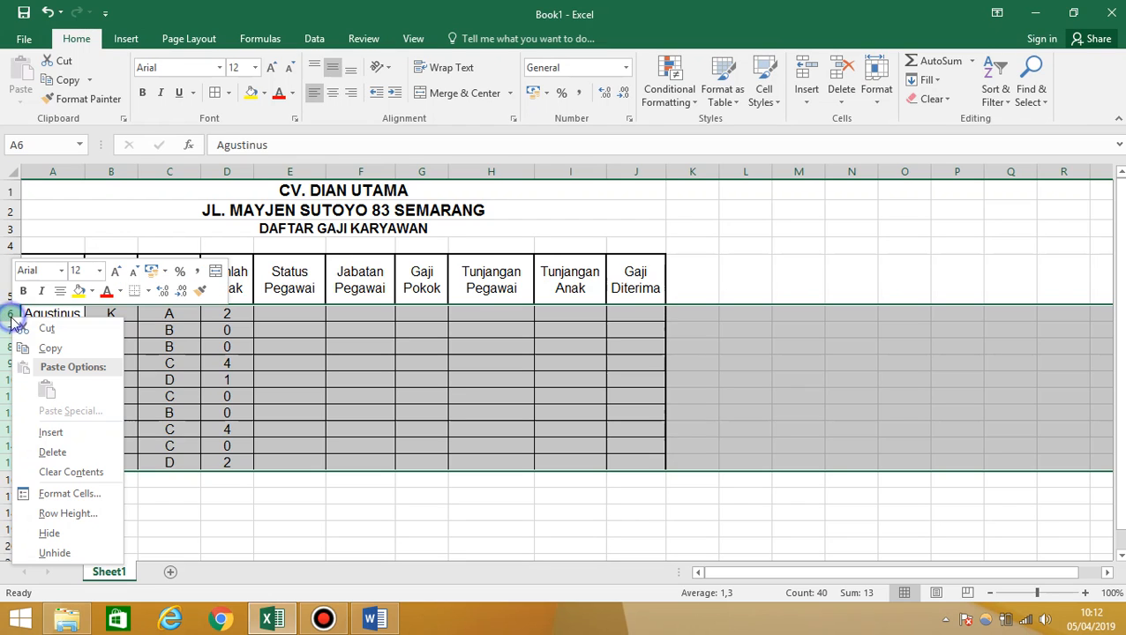
pyautogui.click(65, 521)
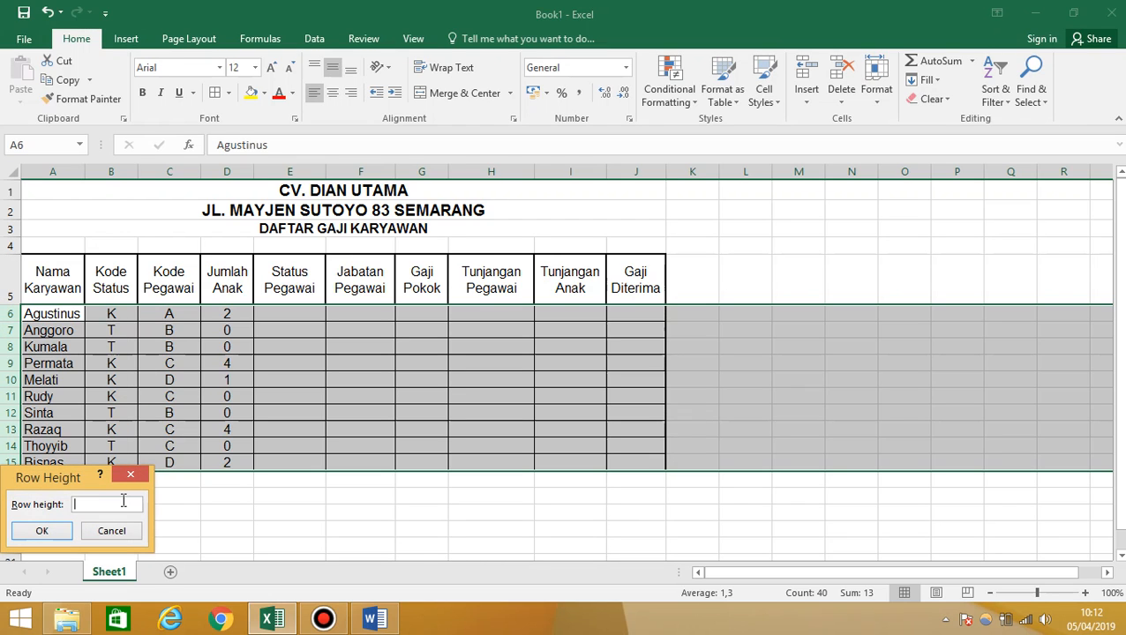
pyautogui.press('Return')
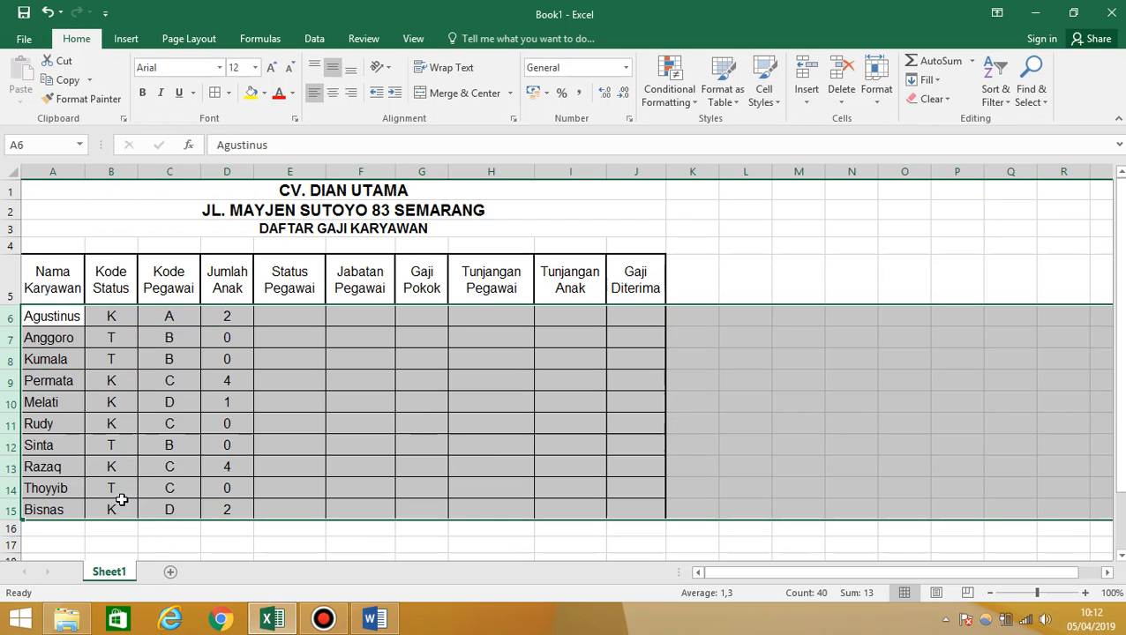
pyautogui.click(196, 376)
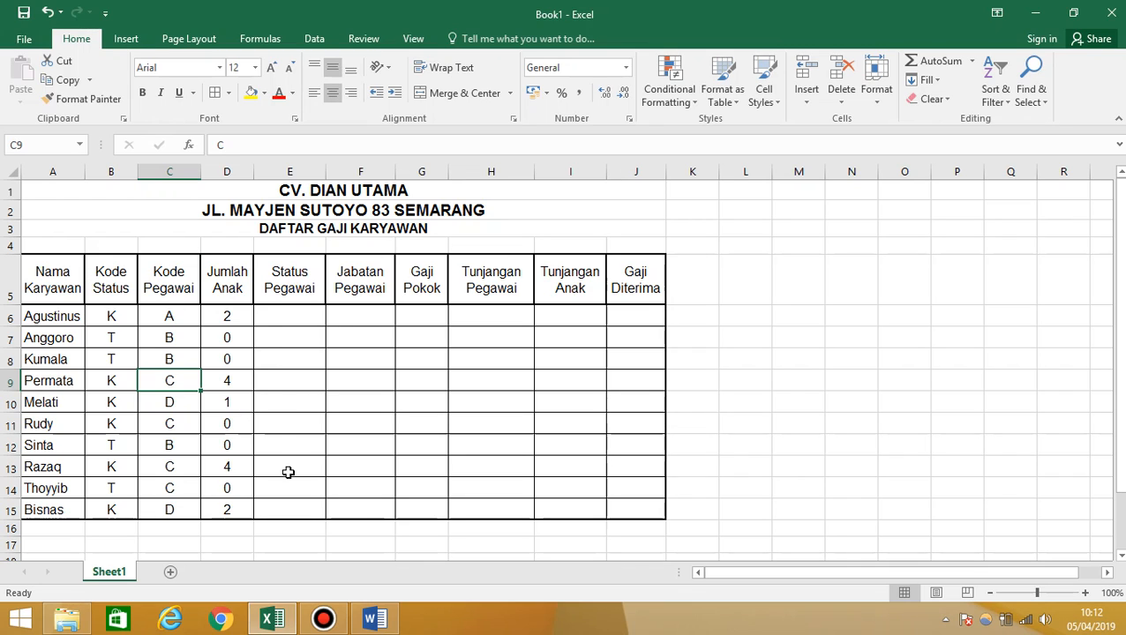
# Step: Switch to the TUGAS 1 document in Word and read the Ketentuan rules for status, position, base salary and allowances
pyautogui.click(290, 315)
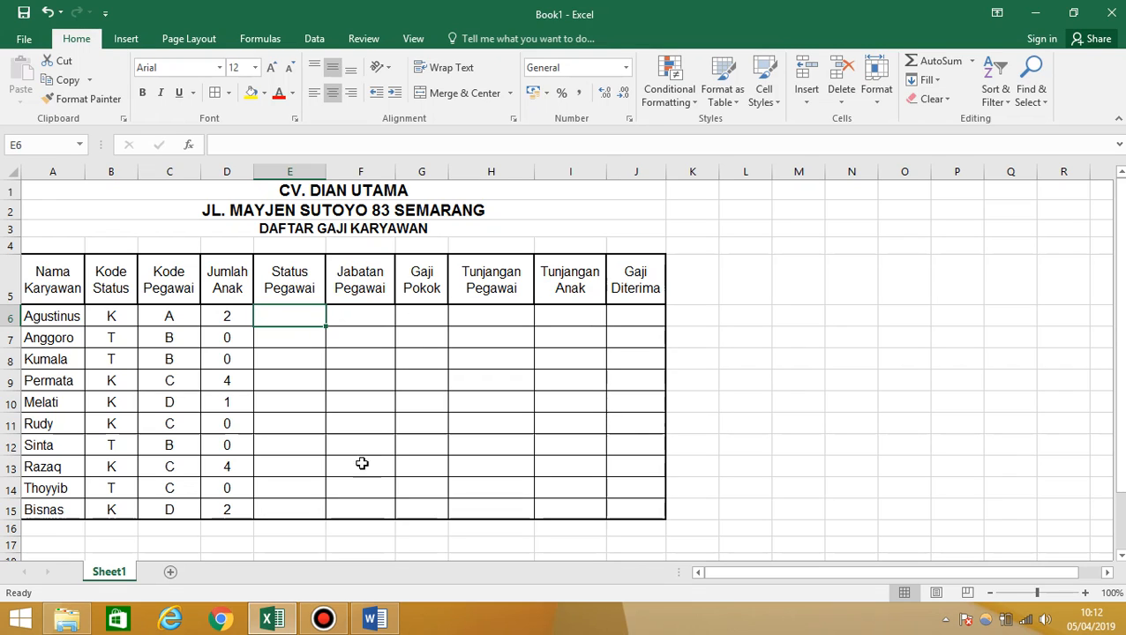
pyautogui.click(381, 623)
pyautogui.scroll(-5, 460, 478)
pyautogui.scroll(-8, 459, 481)
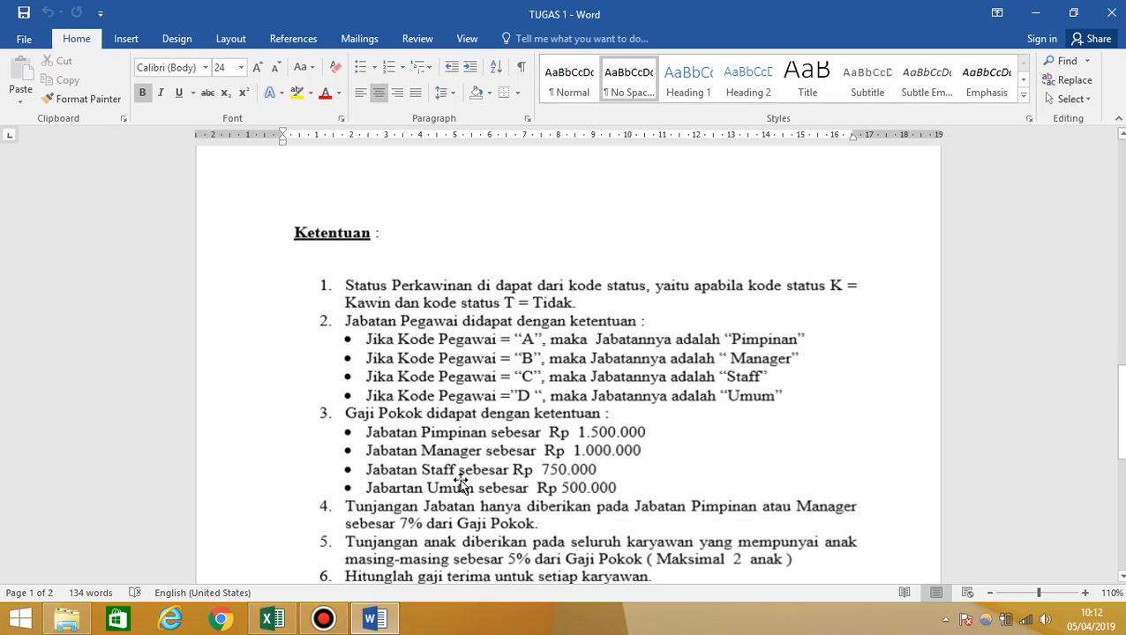
pyautogui.scroll(-2, 459, 481)
pyautogui.scroll(1, 450, 450)
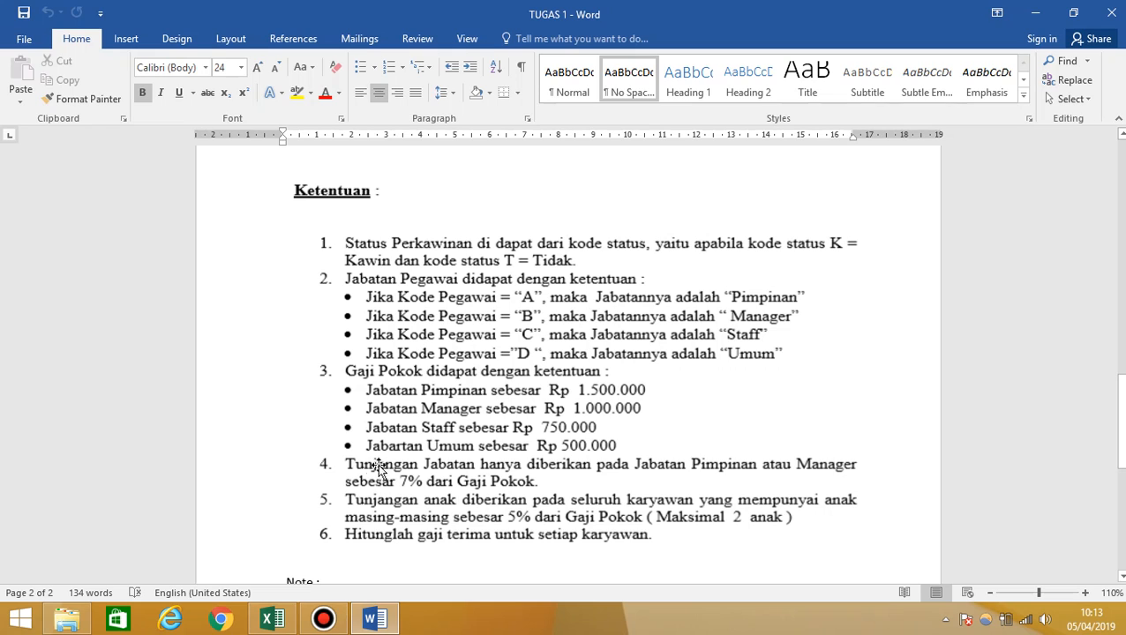
# Step: Switch back to the Excel workbook and enter =IF(B6="K";"KAWIN";"TIDAK") in Status Pegawai cell E6
pyautogui.click(297, 625)
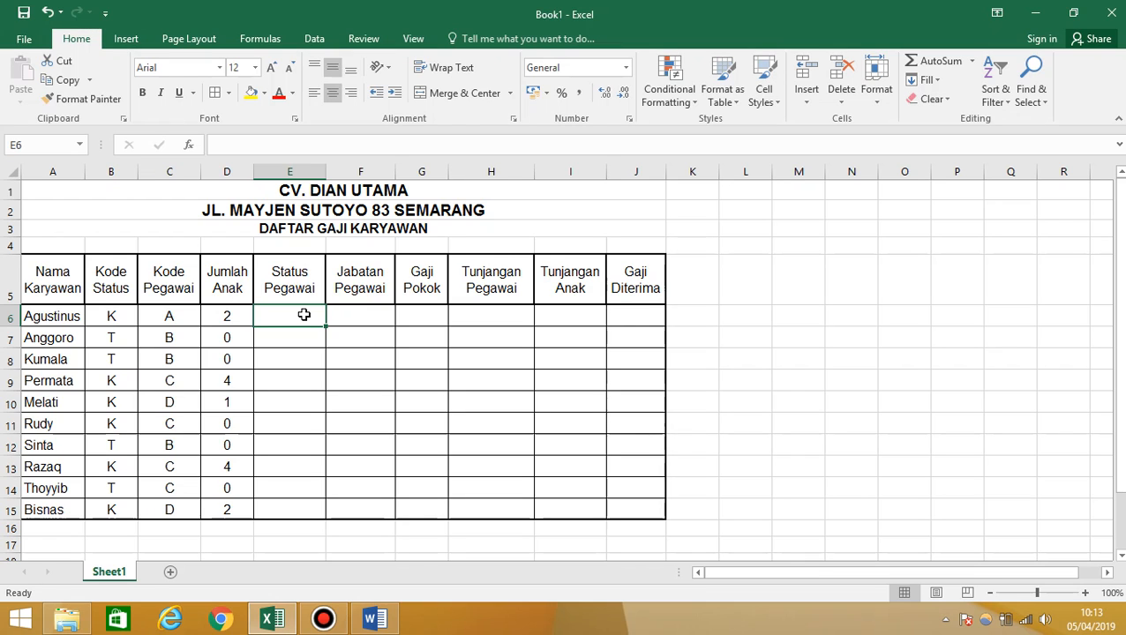
pyautogui.moveTo(1125, 2)
pyautogui.write('=')
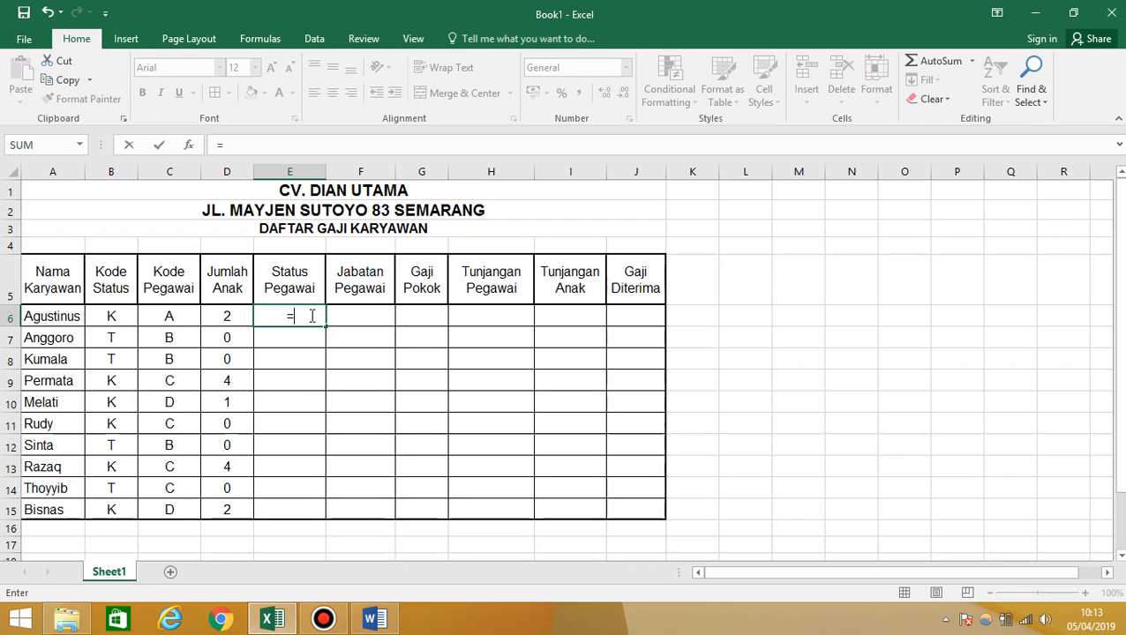
pyautogui.write('IF')
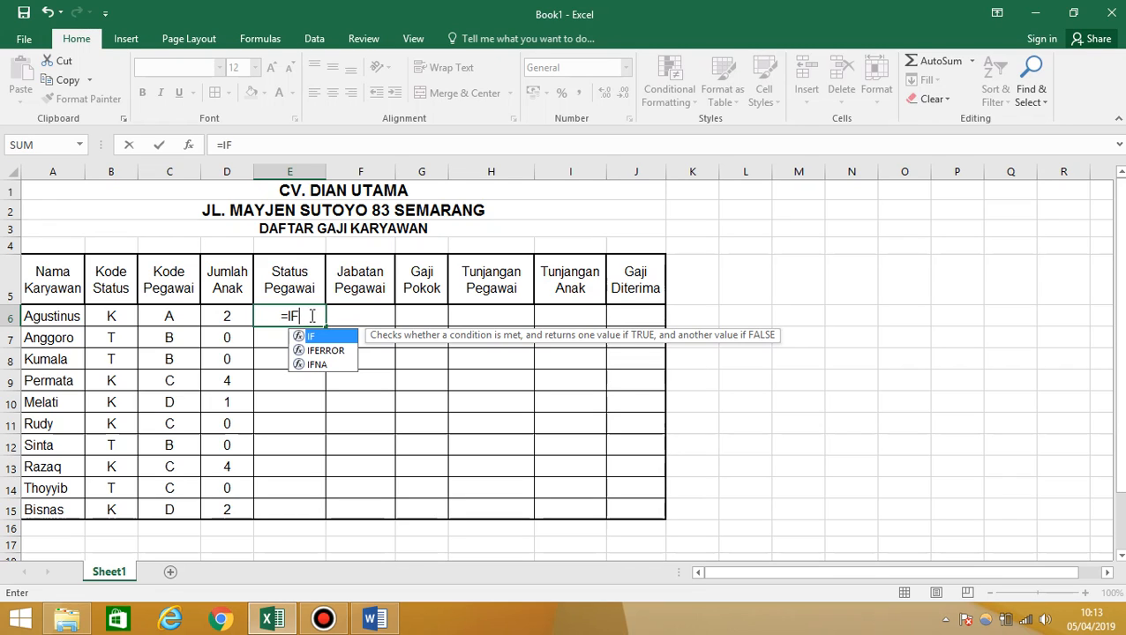
pyautogui.write('(')
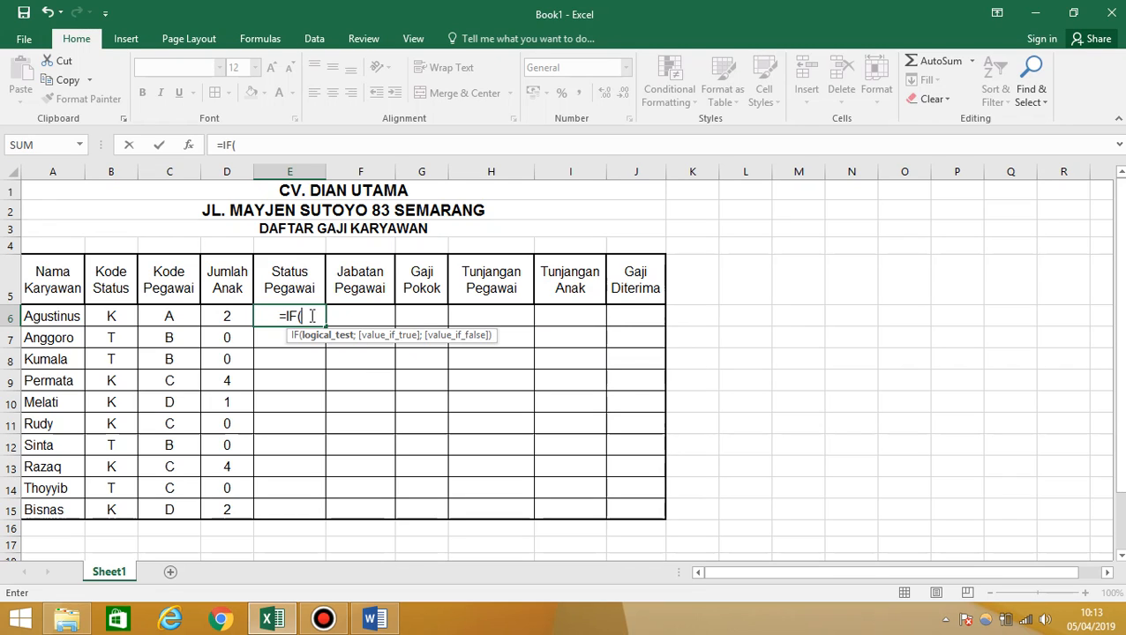
pyautogui.click(113, 321)
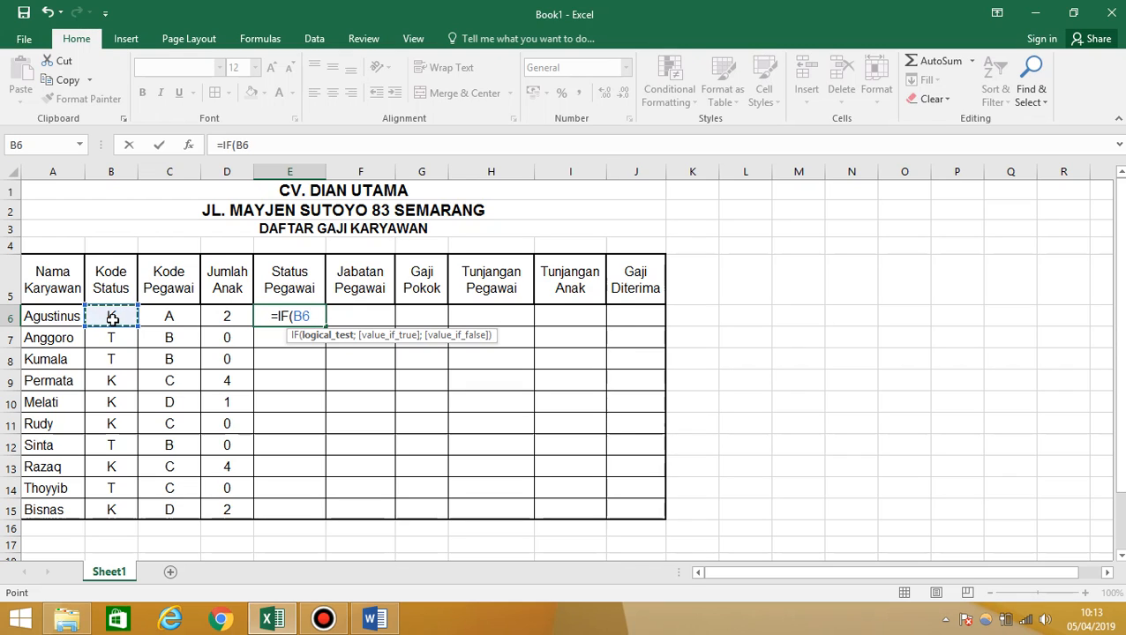
pyautogui.write('=')
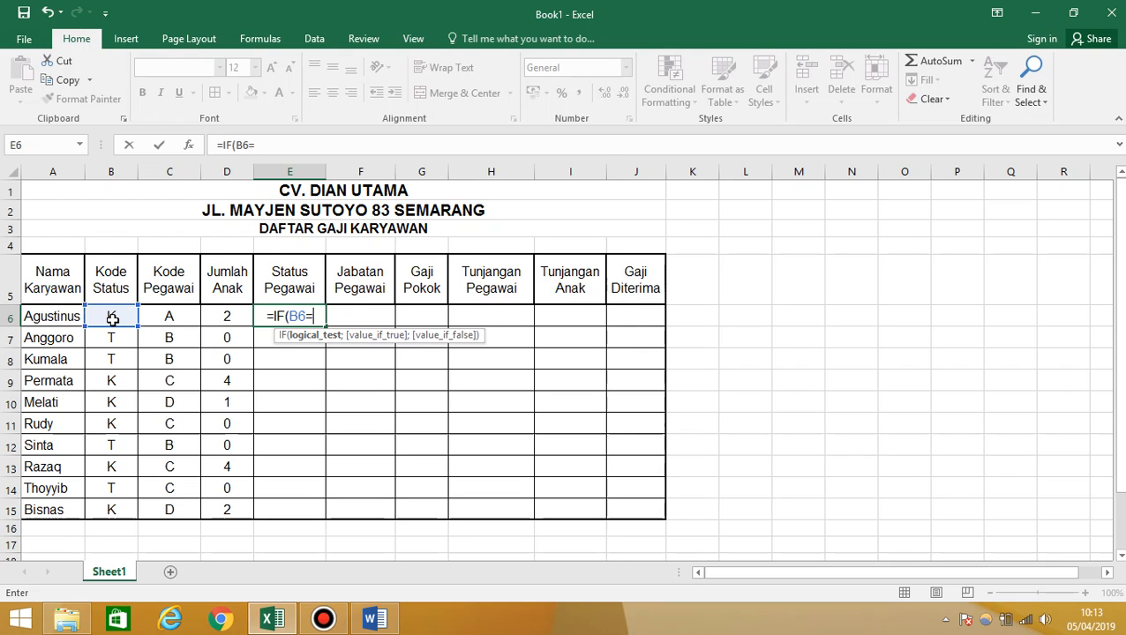
pyautogui.write('"K')
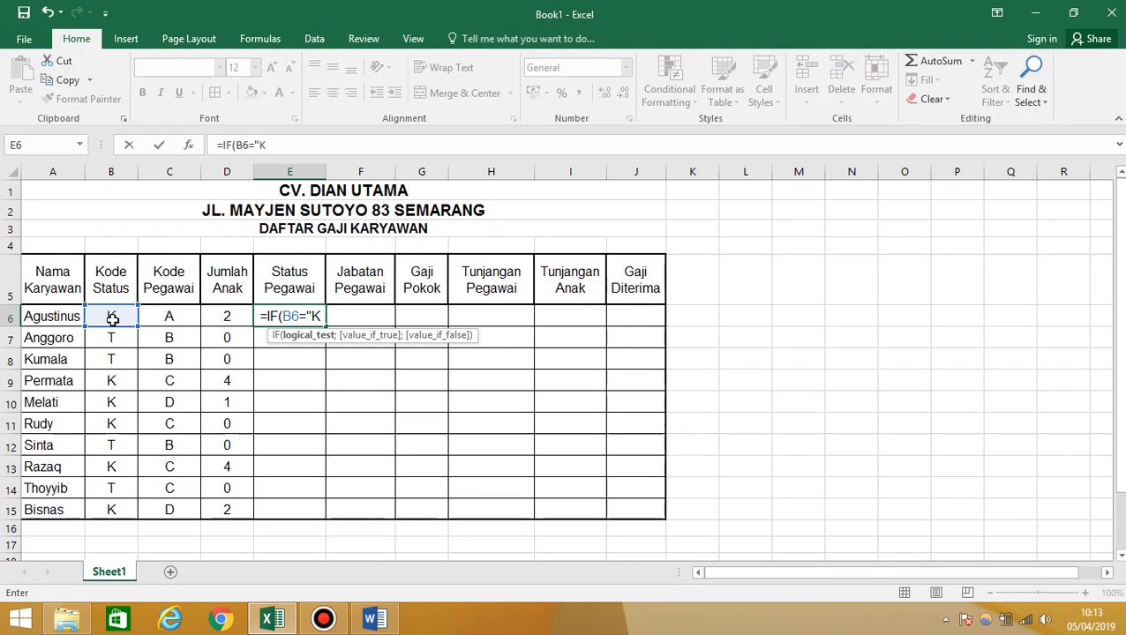
pyautogui.write('"')
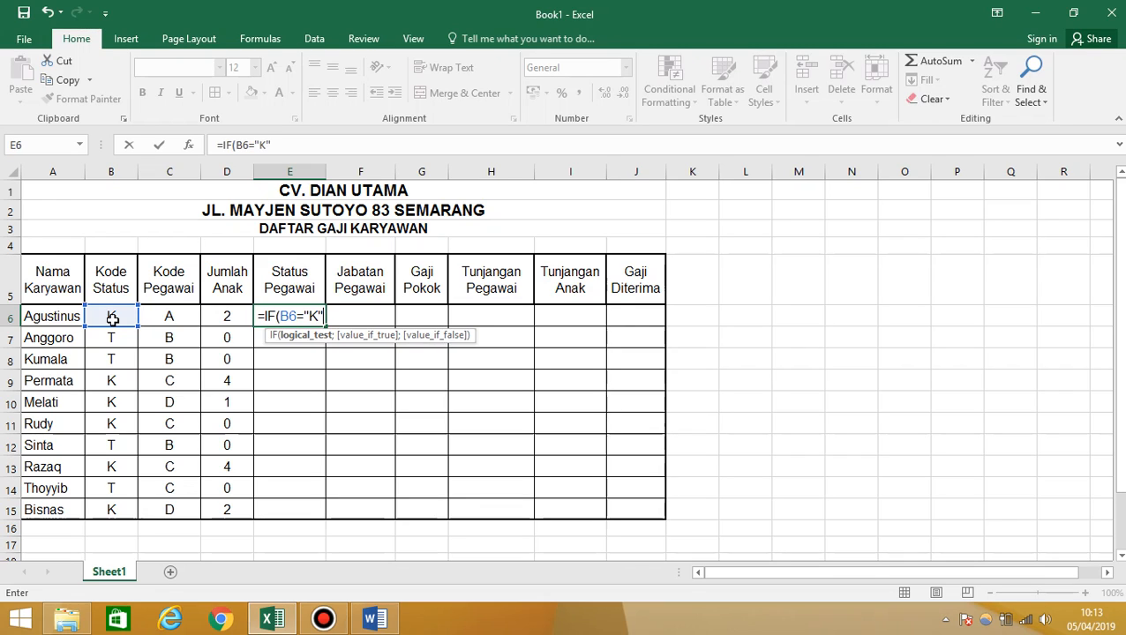
pyautogui.write(';')
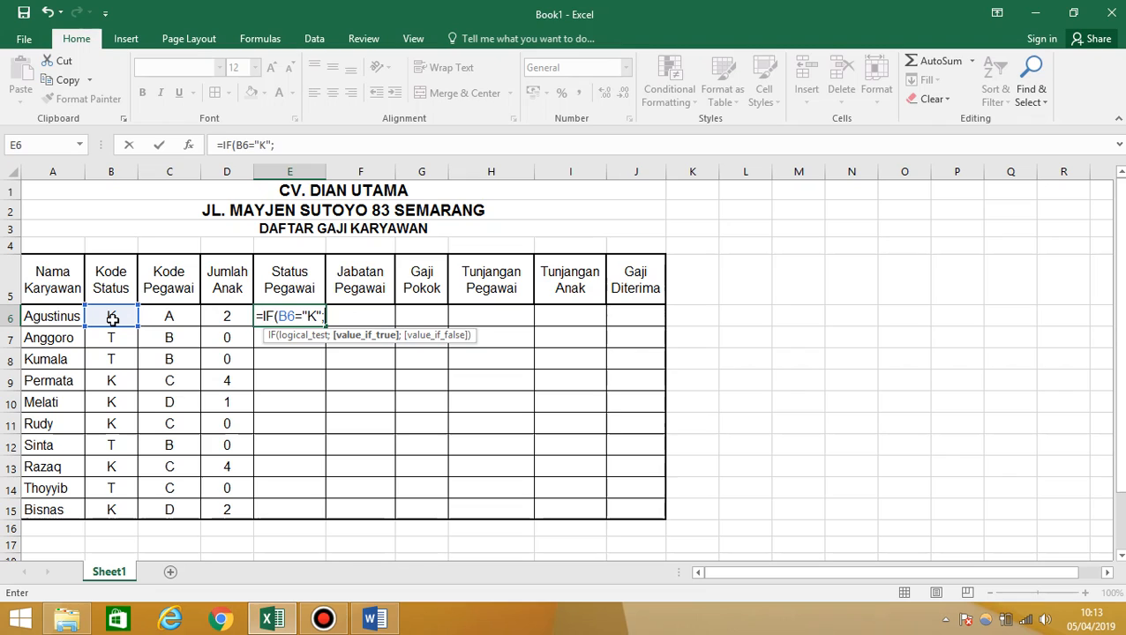
pyautogui.write('"')
pyautogui.write('KA')
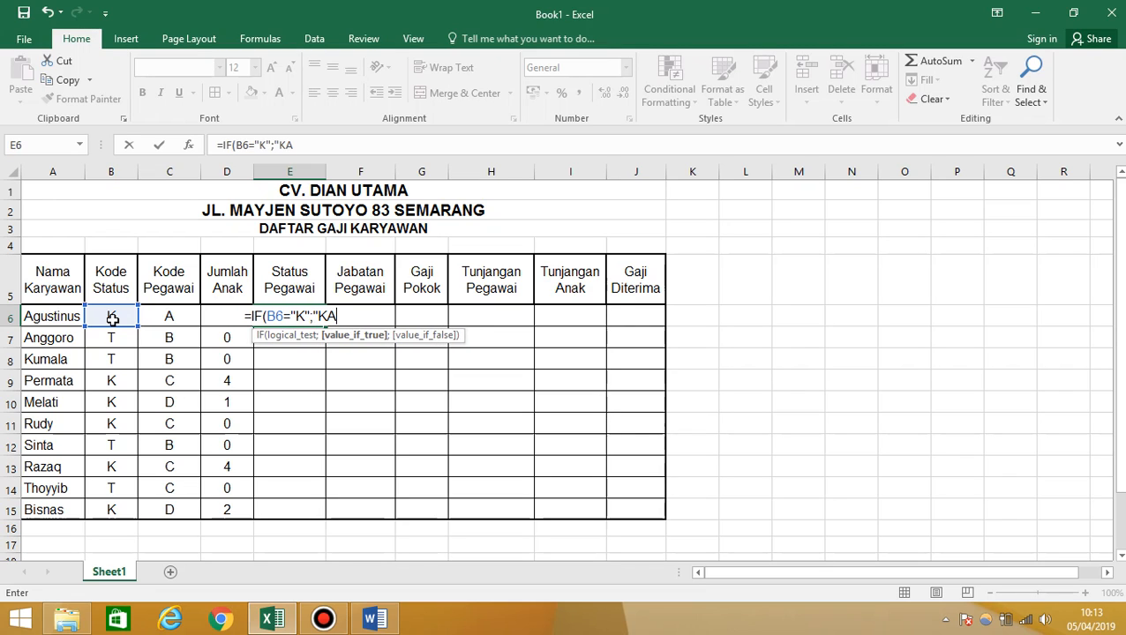
pyautogui.write('WIN')
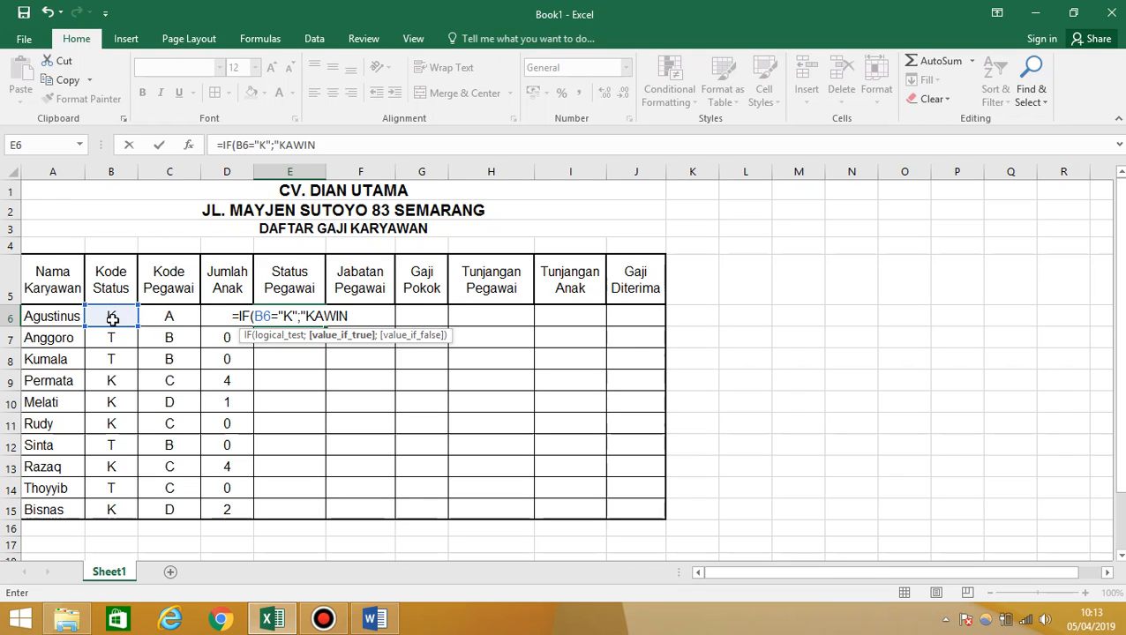
pyautogui.write('";')
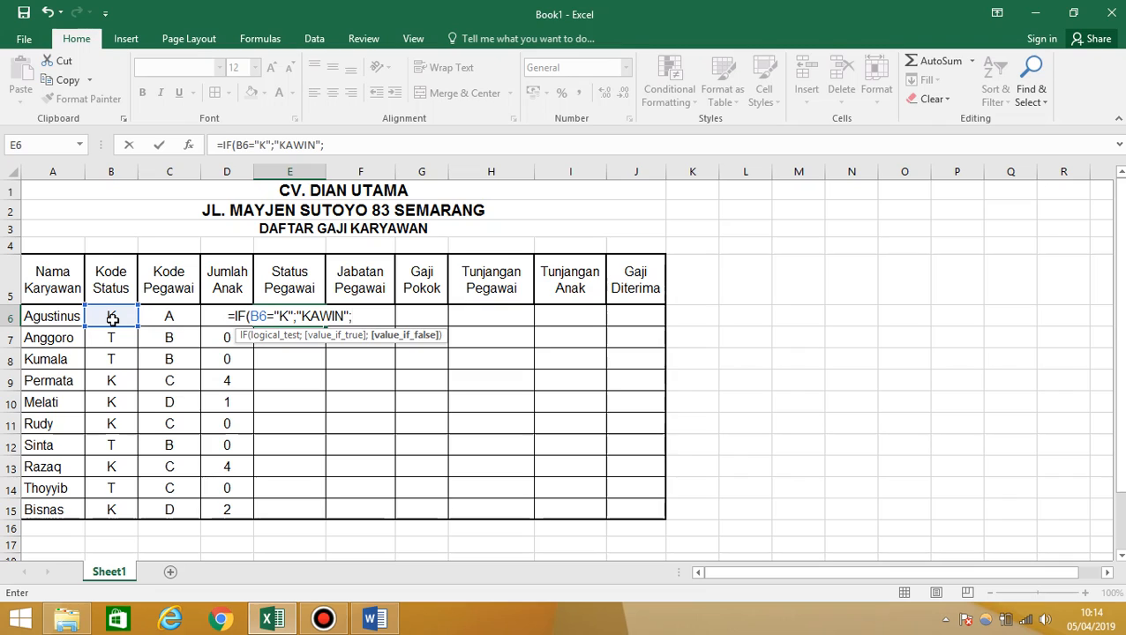
pyautogui.write('"')
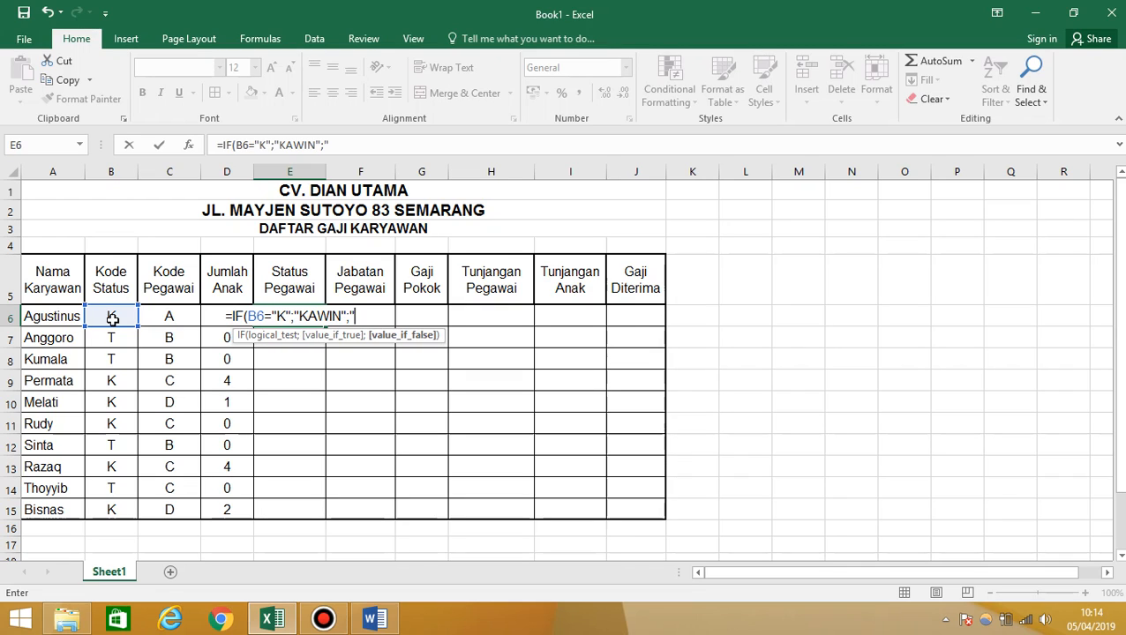
pyautogui.write('TID')
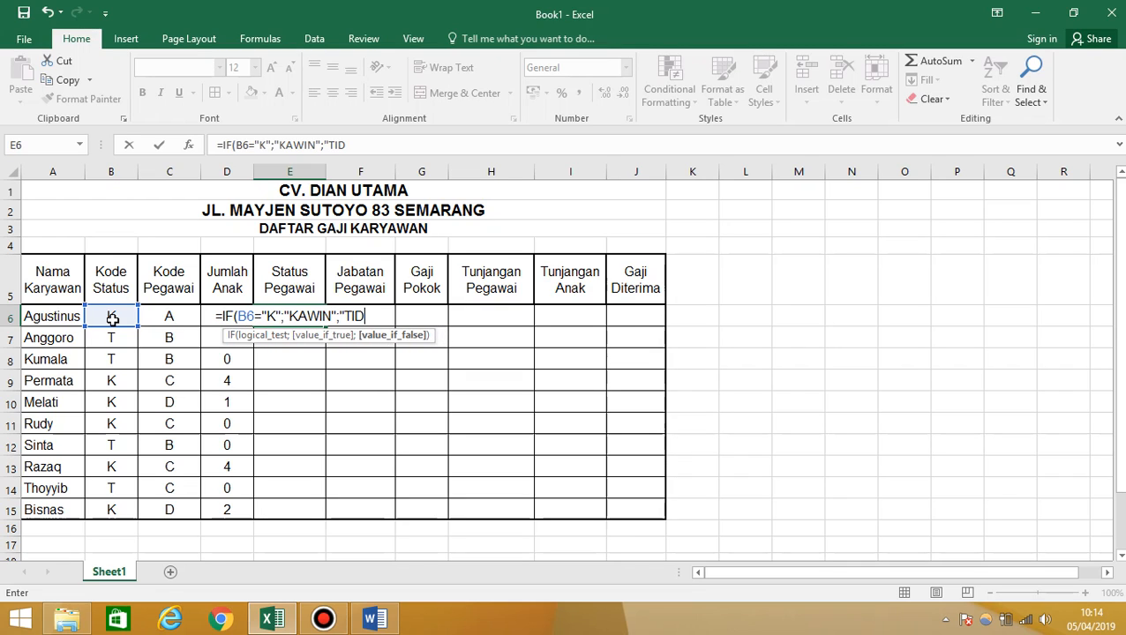
pyautogui.write('AK')
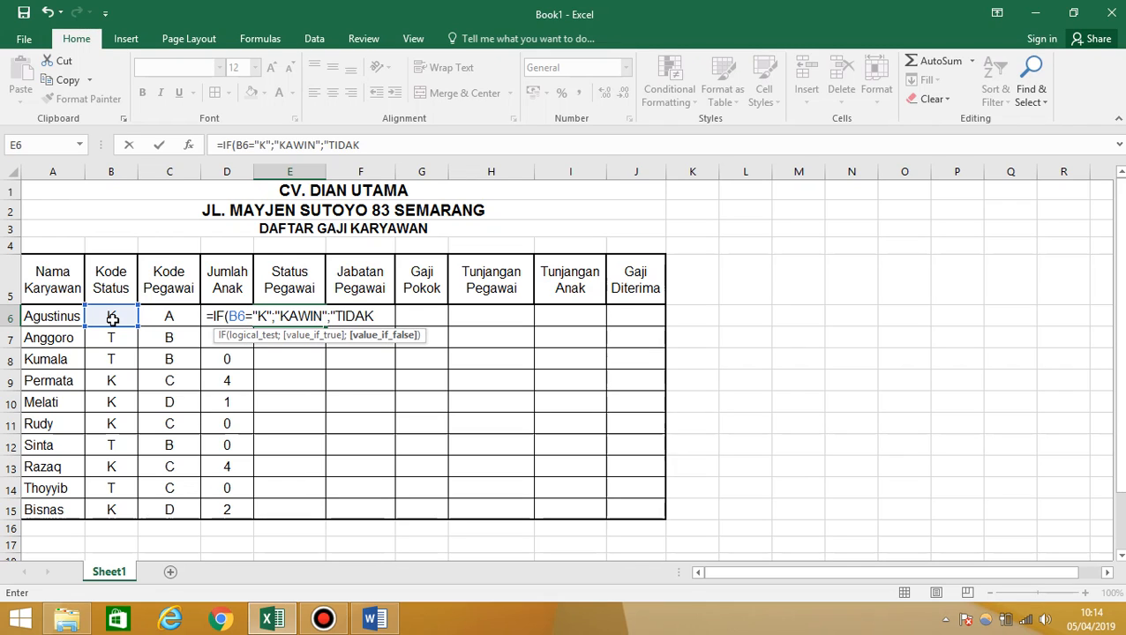
pyautogui.write('"')
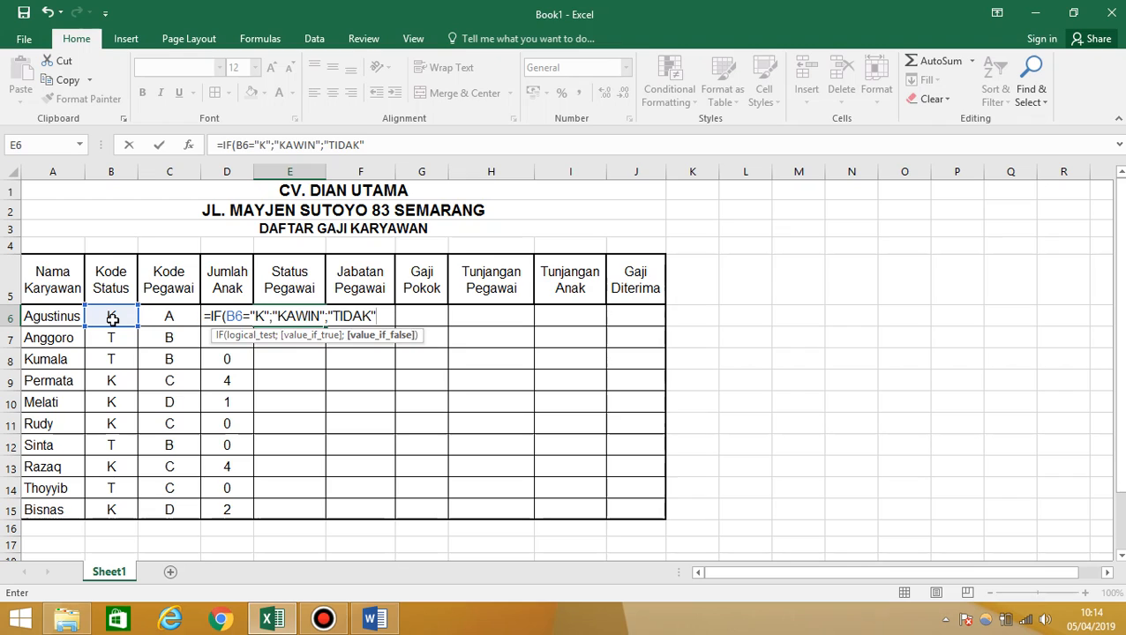
pyautogui.write(')')
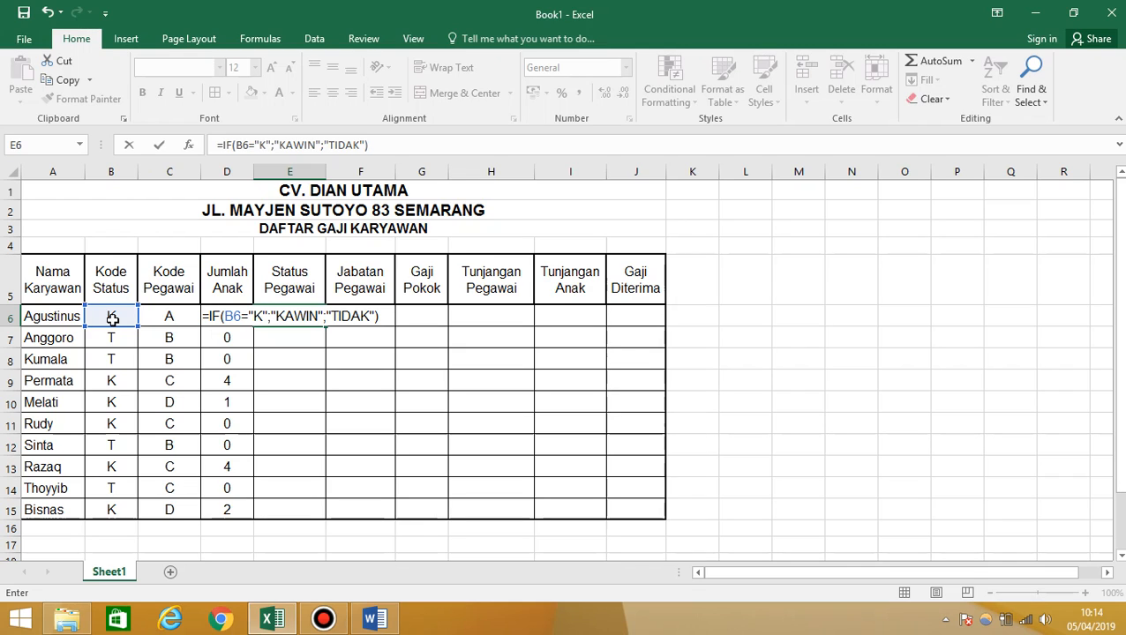
pyautogui.press('Return')
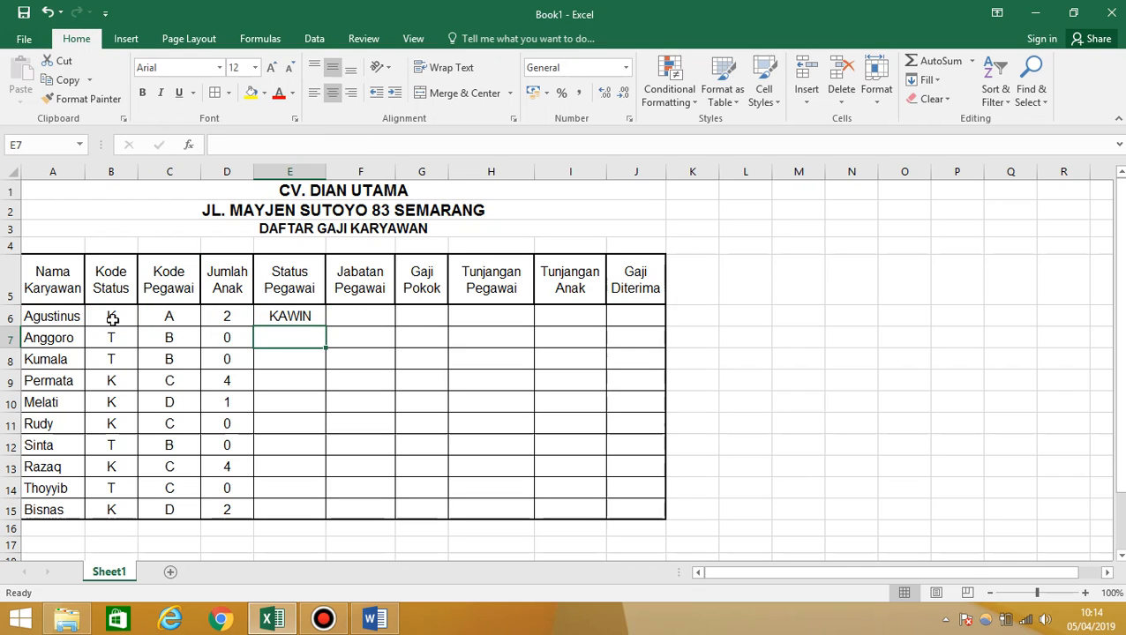
# Step: Fill the Status Pegawai formula from E6 down through E15
pyautogui.click(269, 315)
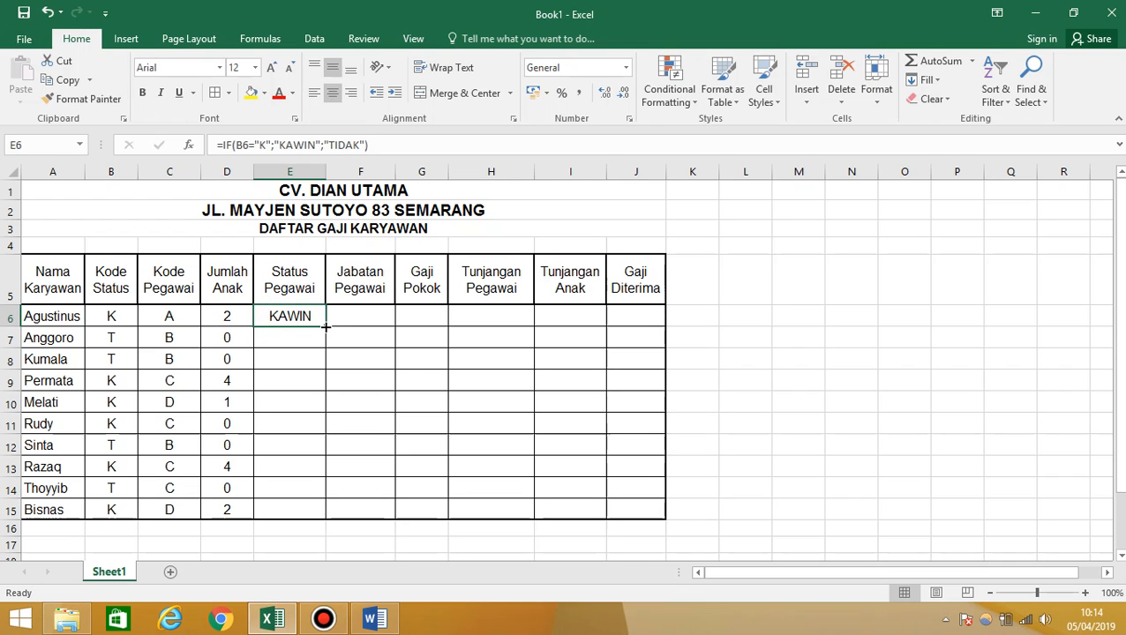
pyautogui.moveTo(325, 326); pyautogui.dragTo(304, 510)
pyautogui.click(309, 403)
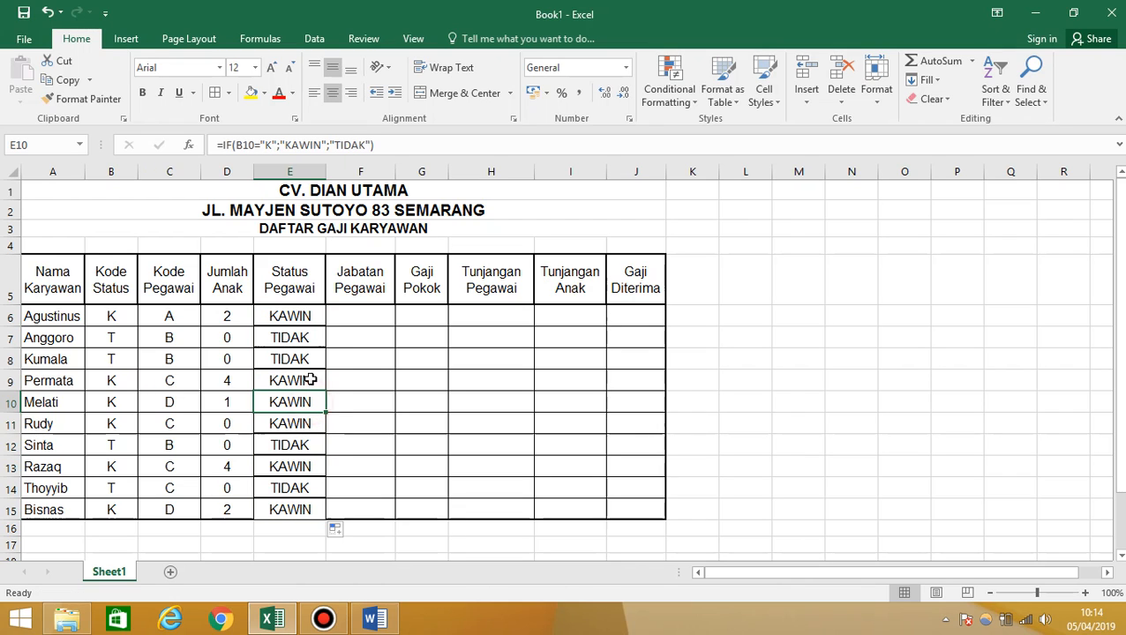
# Step: Compare the Status Pegawai results and formulas in column E with the Kode Status values in column B, row by row
pyautogui.click(300, 317)
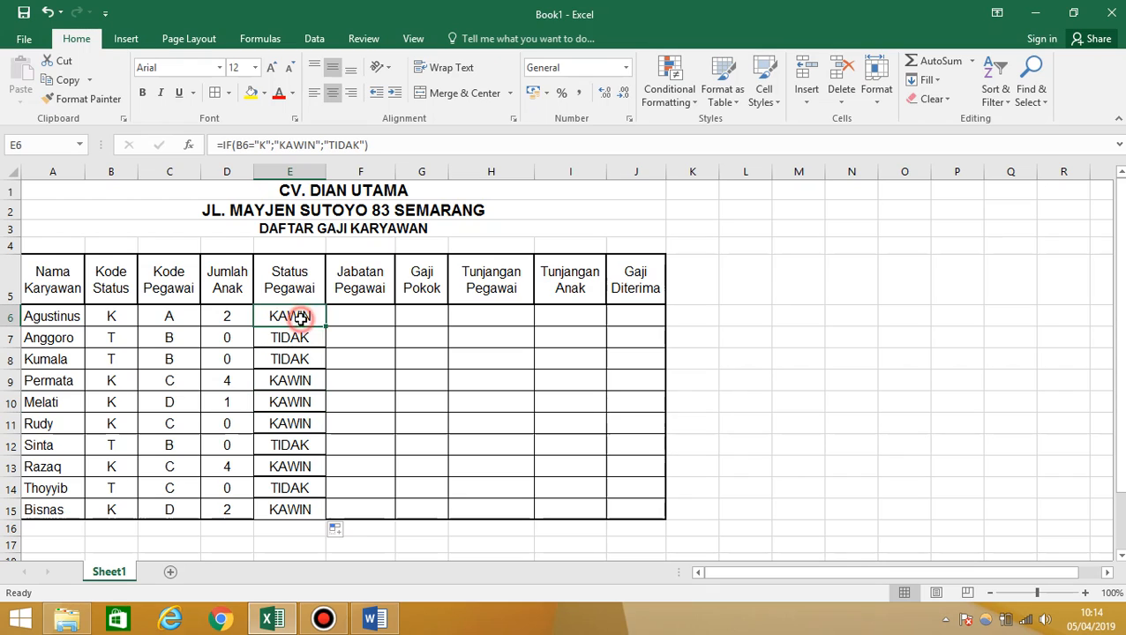
pyautogui.click(297, 341)
pyautogui.click(299, 361)
pyautogui.click(301, 377)
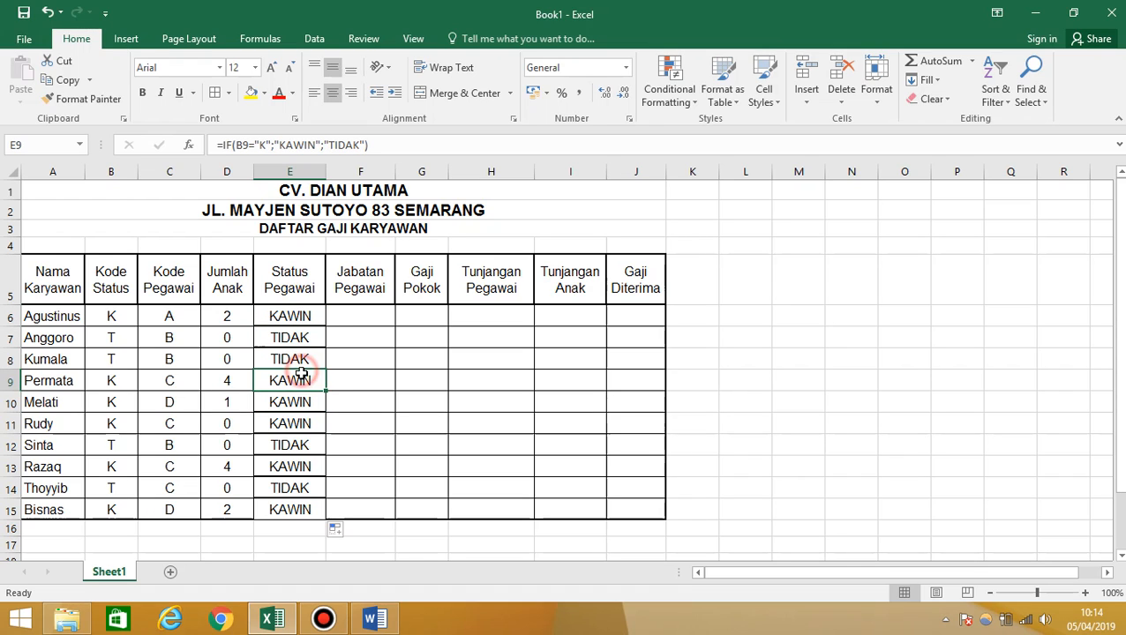
pyautogui.click(302, 317)
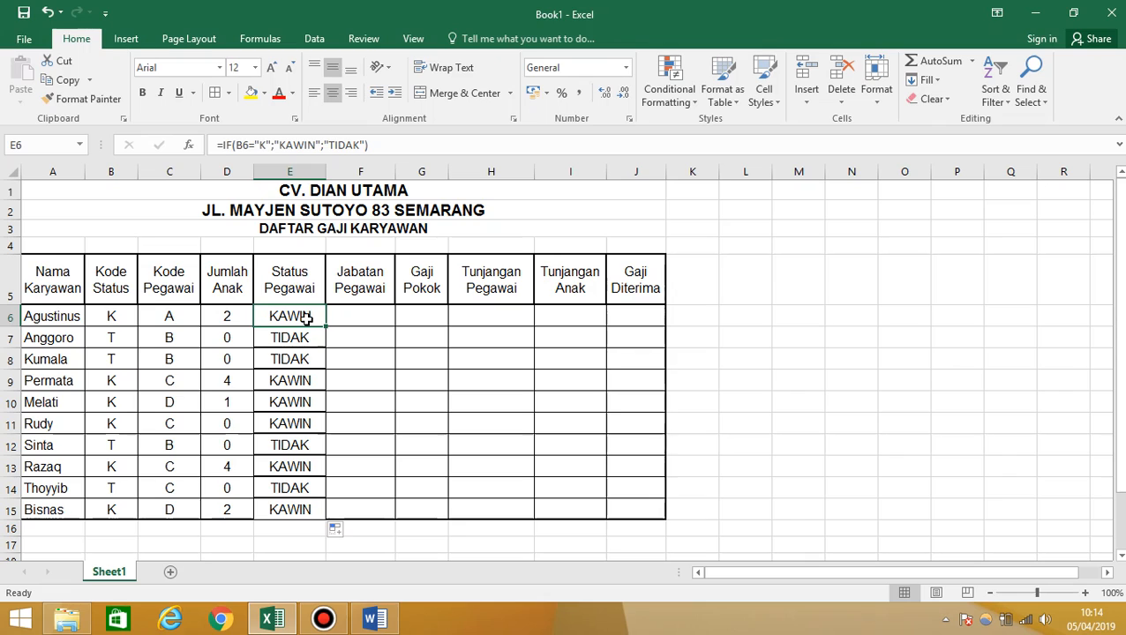
pyautogui.click(301, 347)
pyautogui.click(296, 320)
pyautogui.click(102, 320)
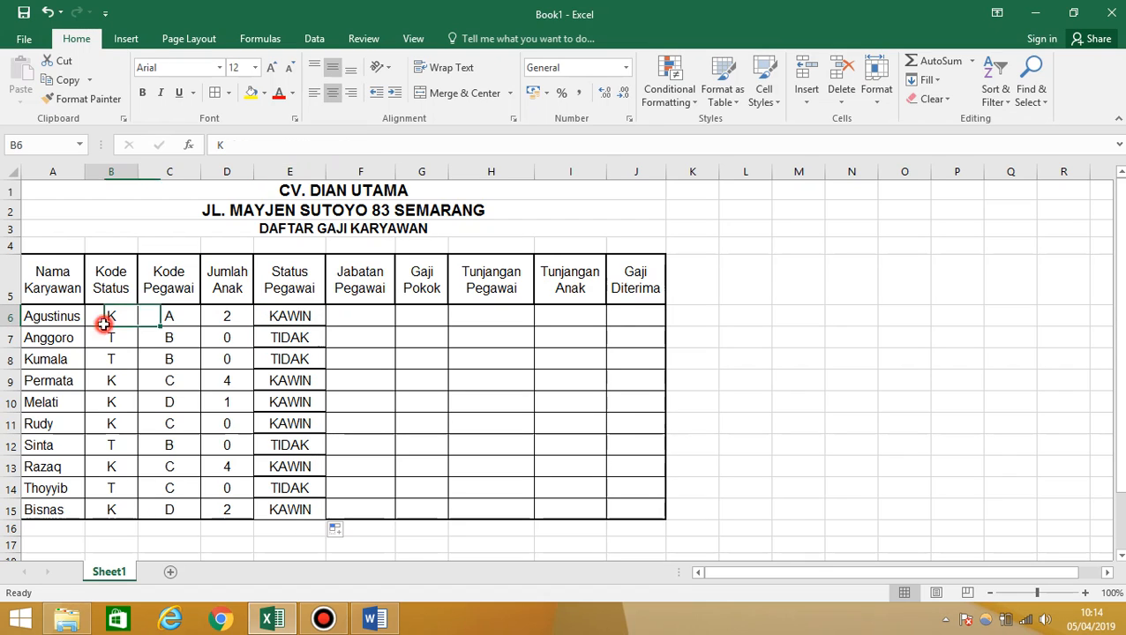
pyautogui.click(309, 316)
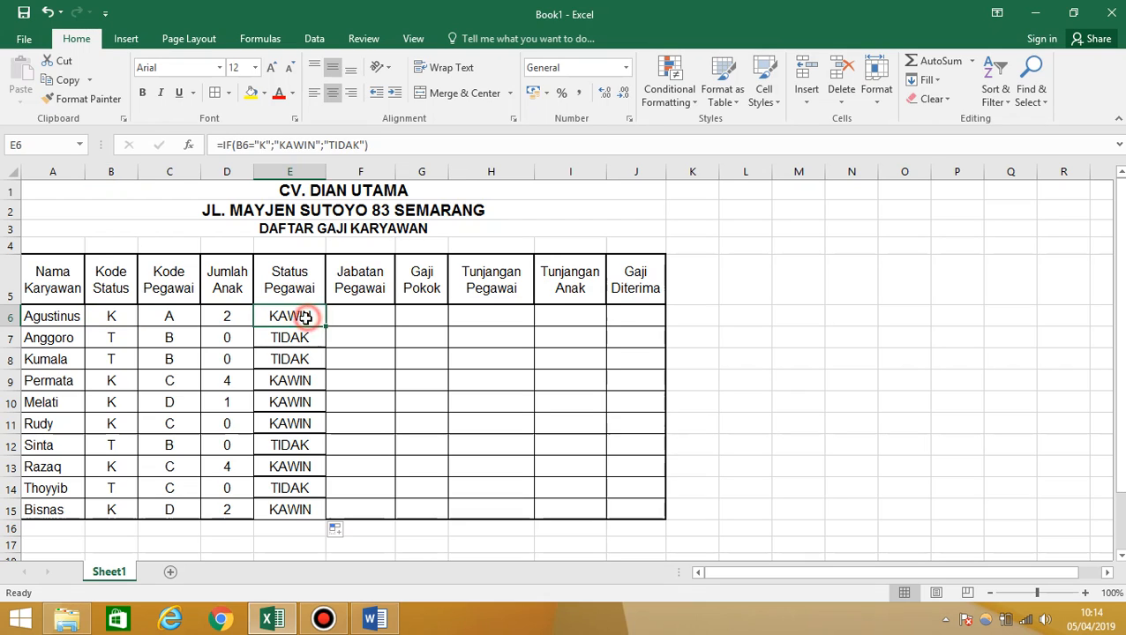
pyautogui.click(103, 338)
pyautogui.click(290, 338)
pyautogui.click(113, 357)
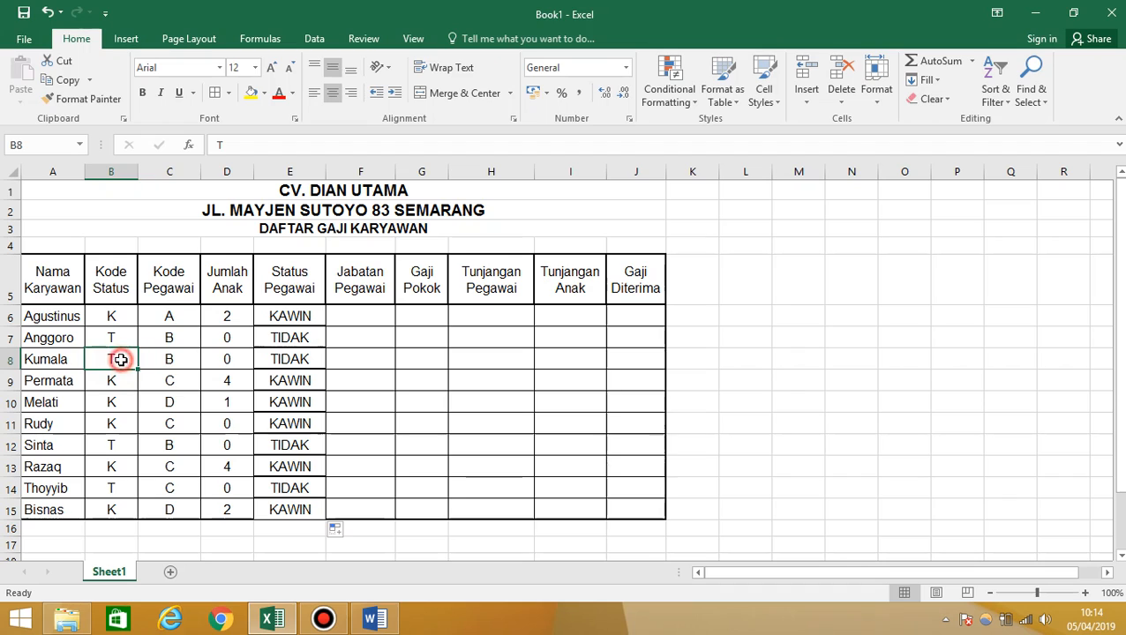
pyautogui.click(289, 359)
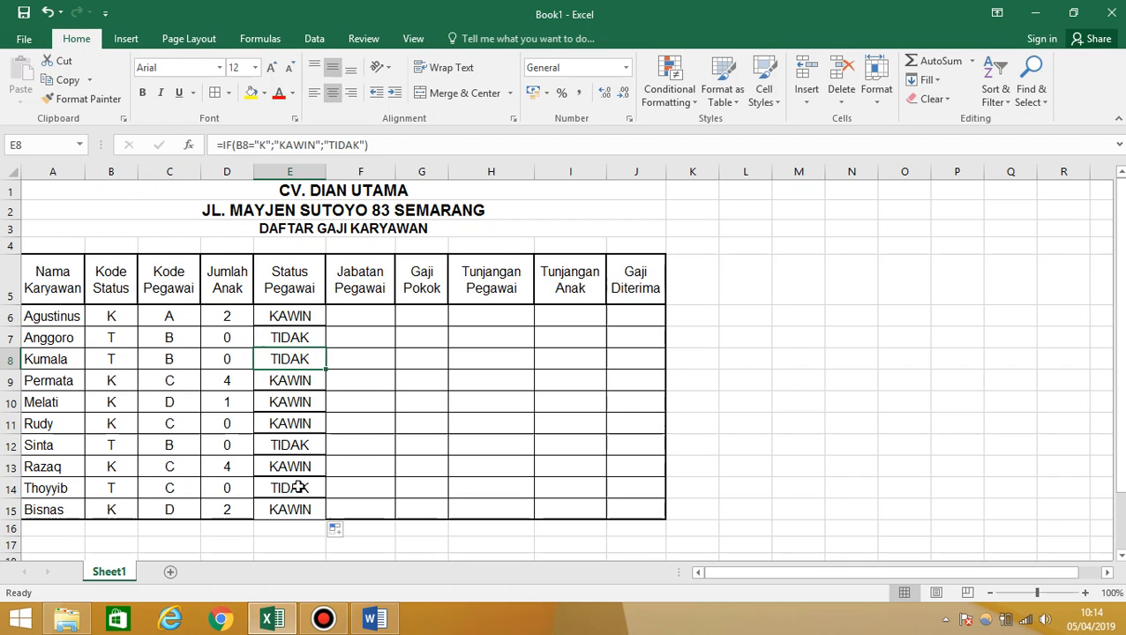
pyautogui.click(111, 384)
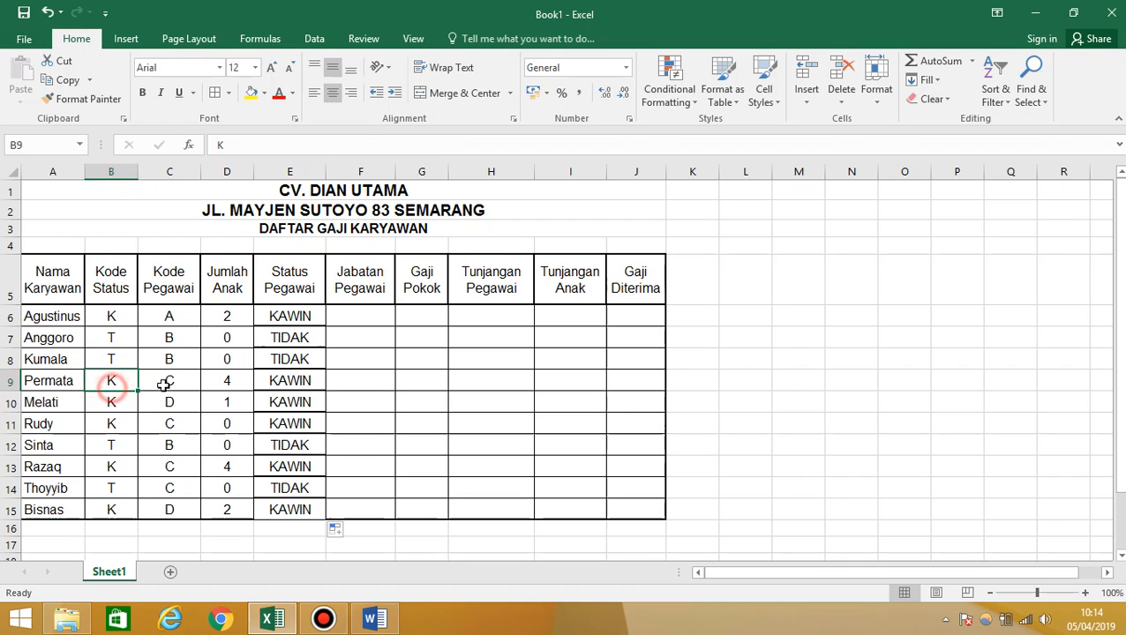
pyautogui.click(273, 385)
pyautogui.click(113, 405)
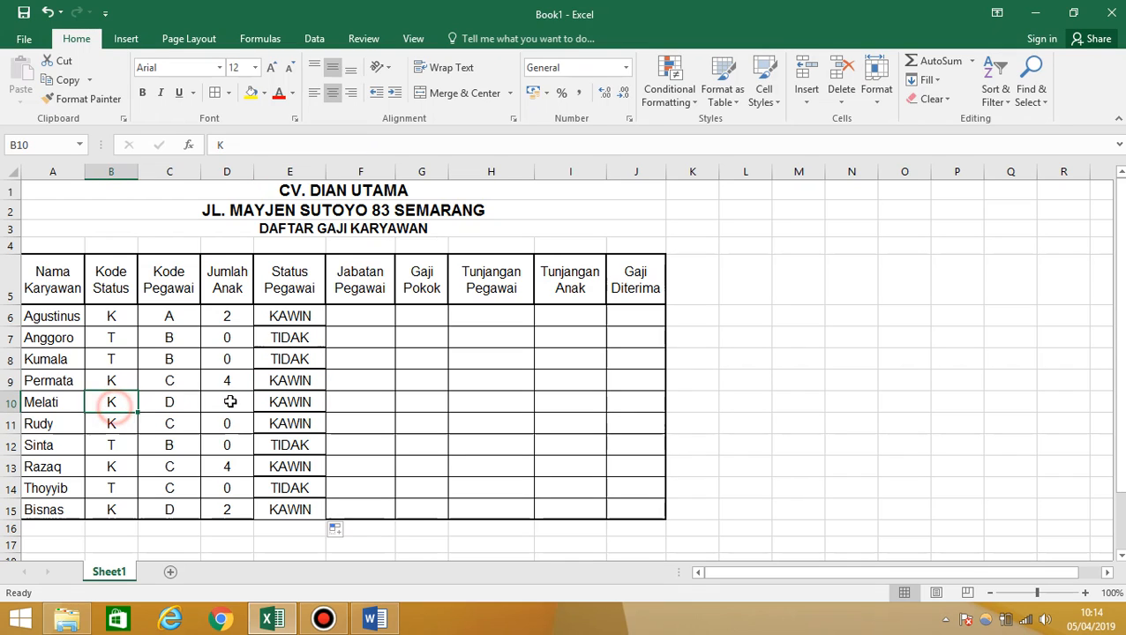
pyautogui.click(289, 424)
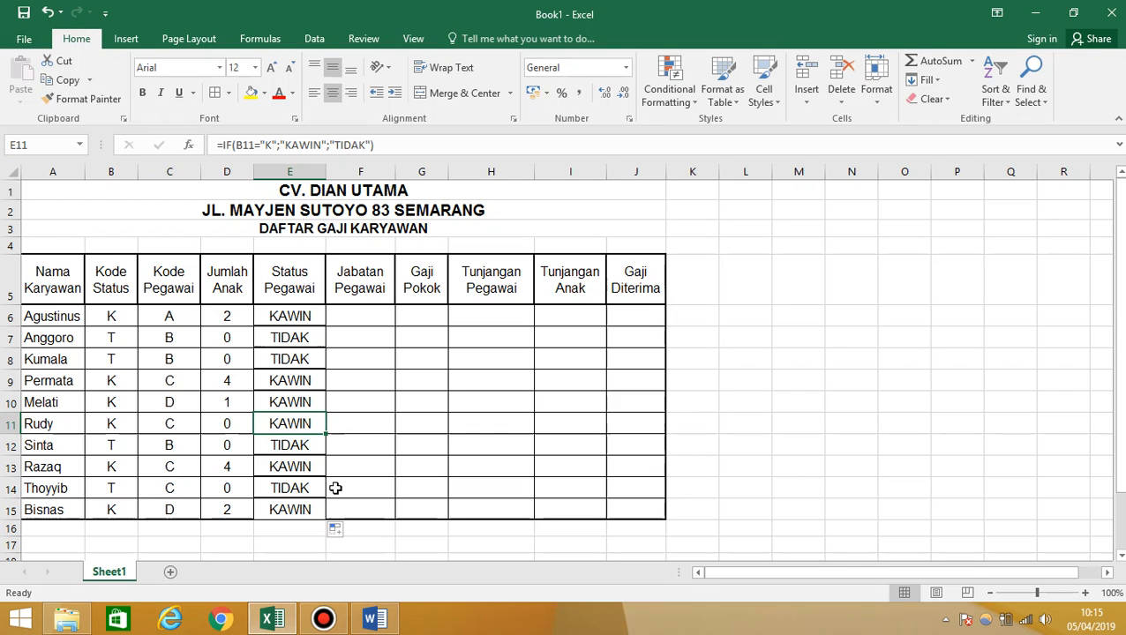
# Step: Switch to the TUGAS 1 document in Word, read the Jabatan Pegawai rules for codes A to D, and return to the Excel workbook
pyautogui.click(369, 314)
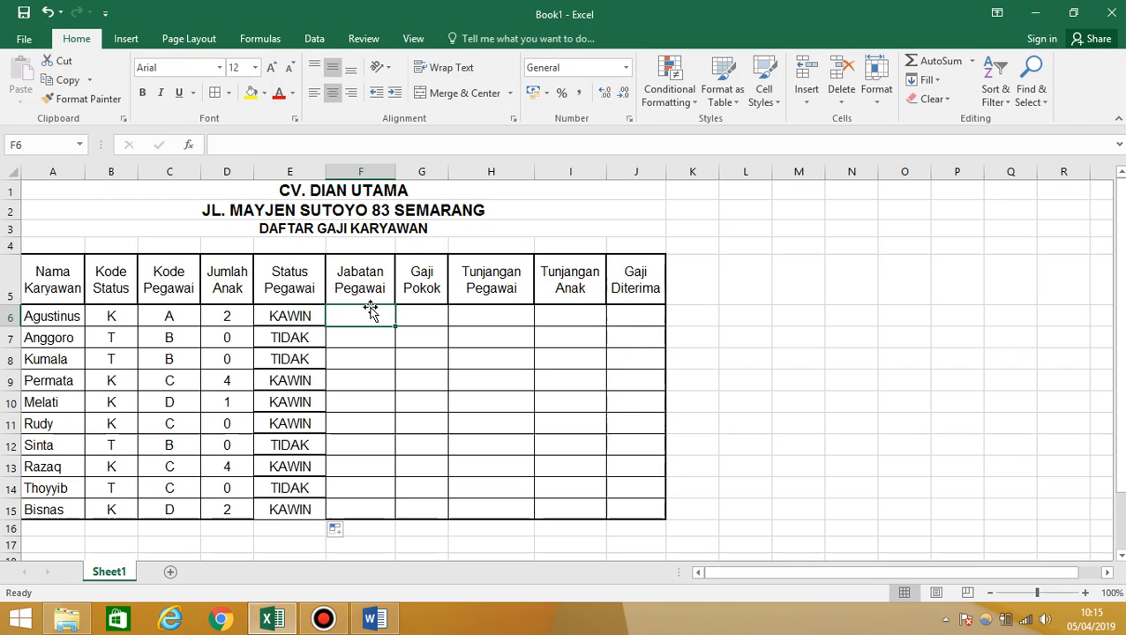
pyautogui.click(376, 620)
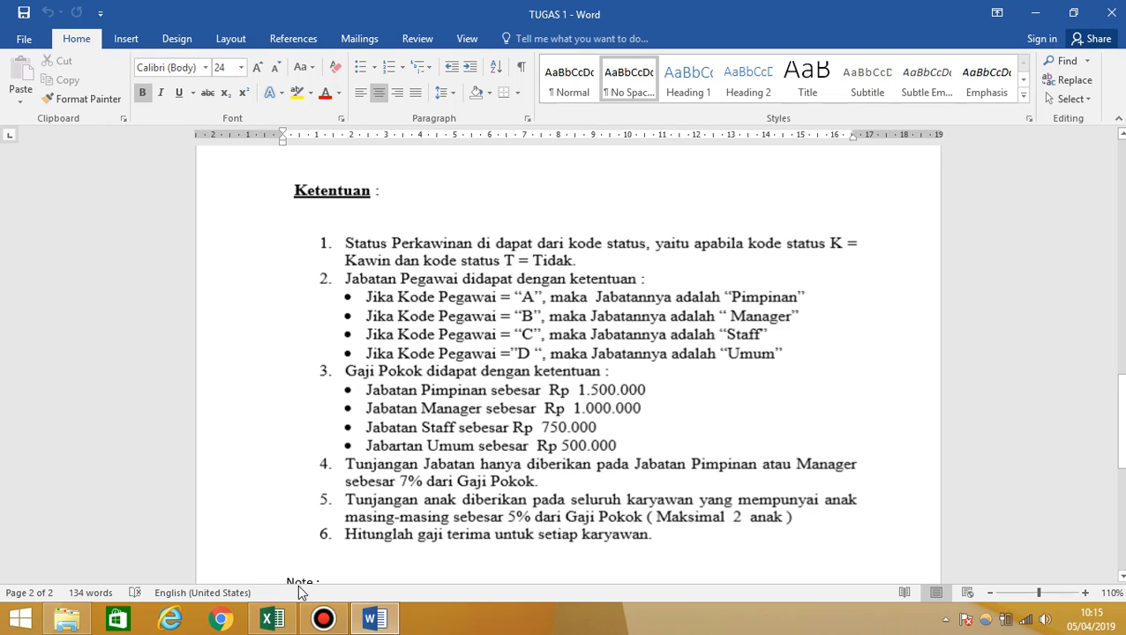
pyautogui.click(272, 619)
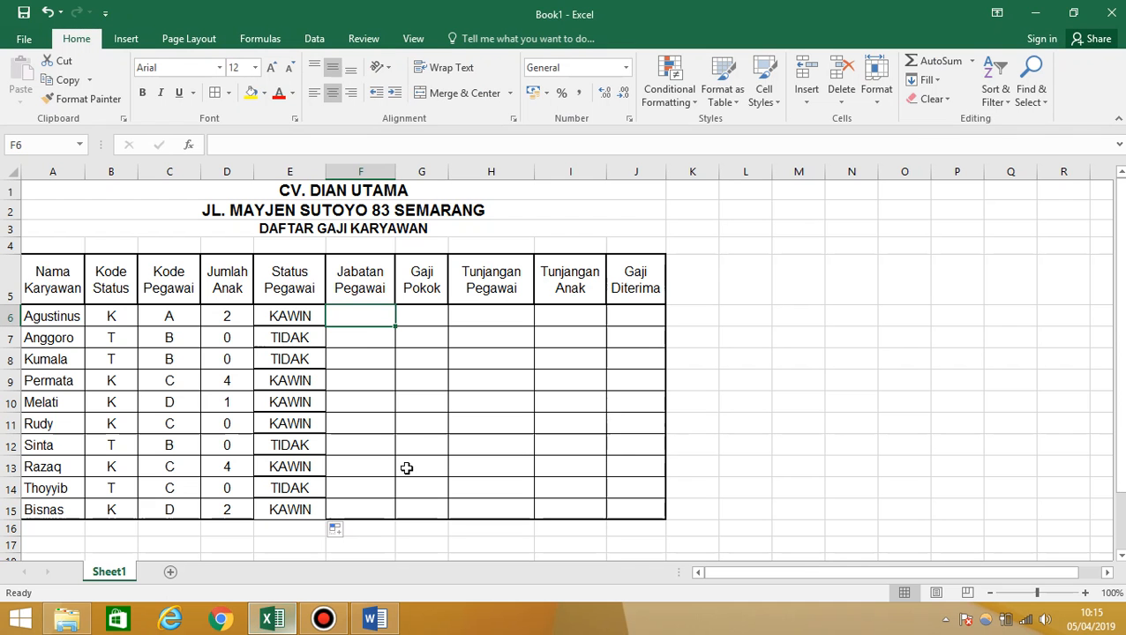
# Step: Begin the Jabatan Pegawai formula in cell F6 with =IF(C6="A";"PIMPINAN"; as its first condition
pyautogui.doubleClick(366, 322)
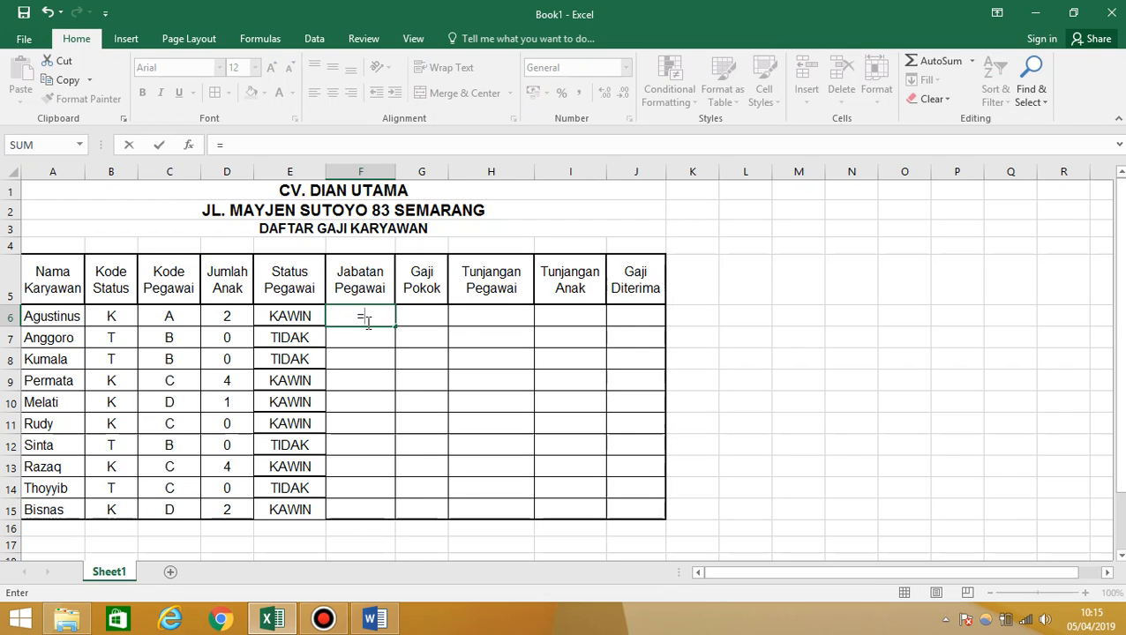
pyautogui.write('IF(')
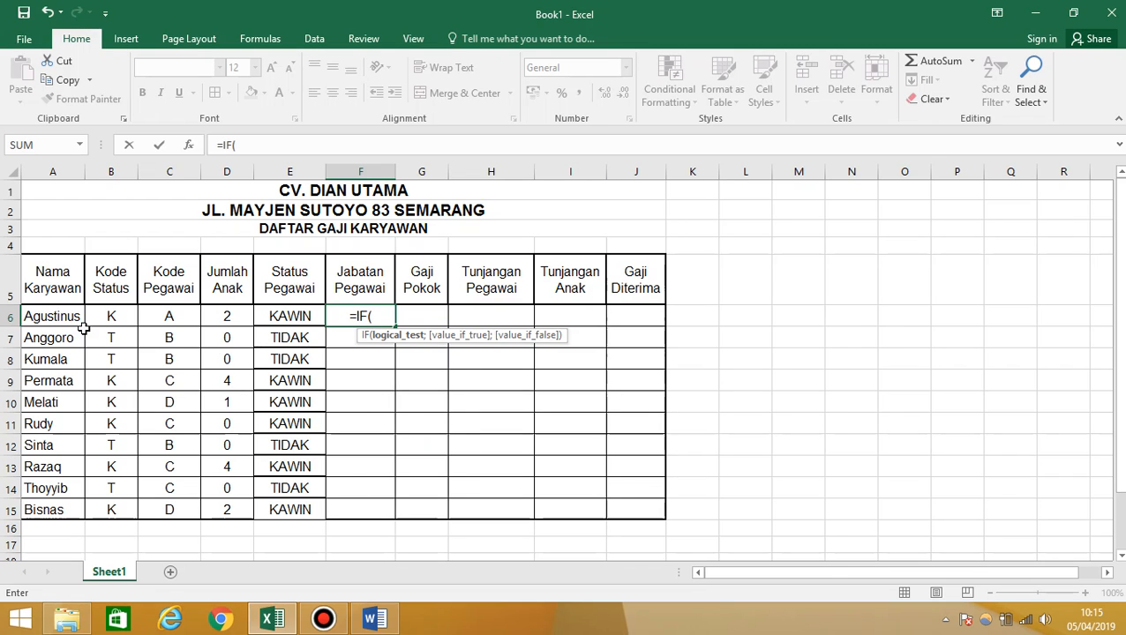
pyautogui.click(160, 320)
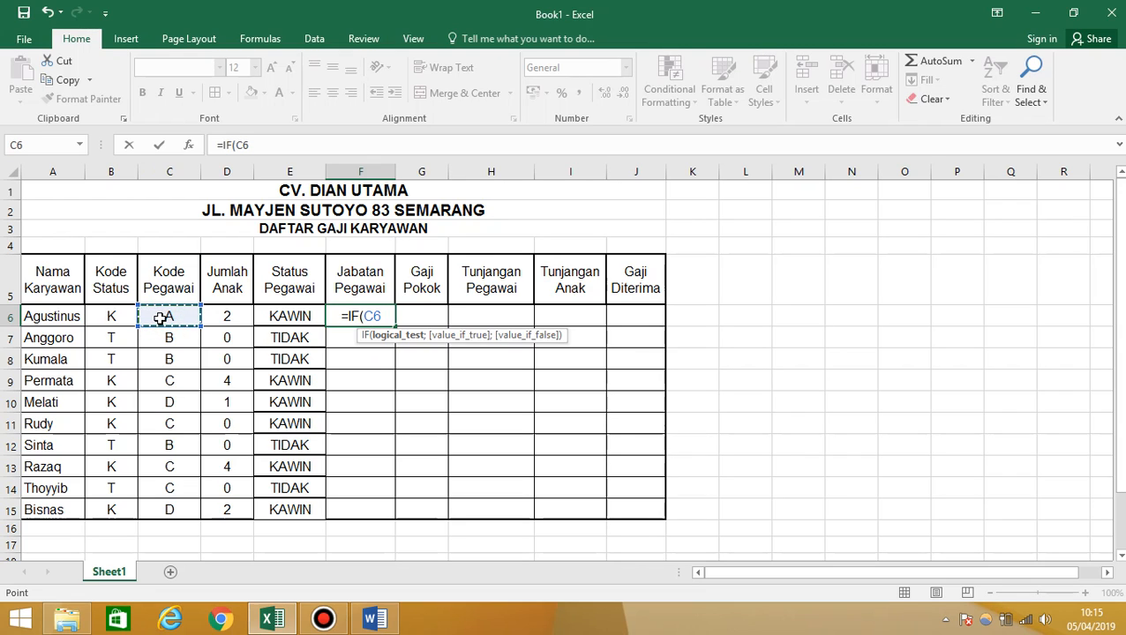
pyautogui.write('="A')
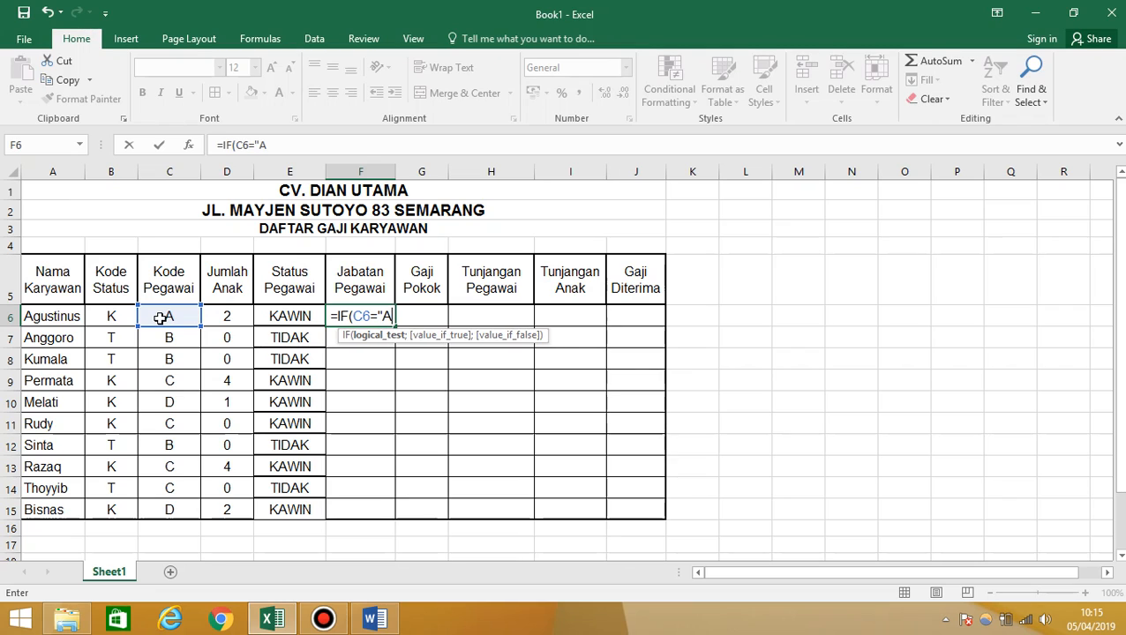
pyautogui.write('"')
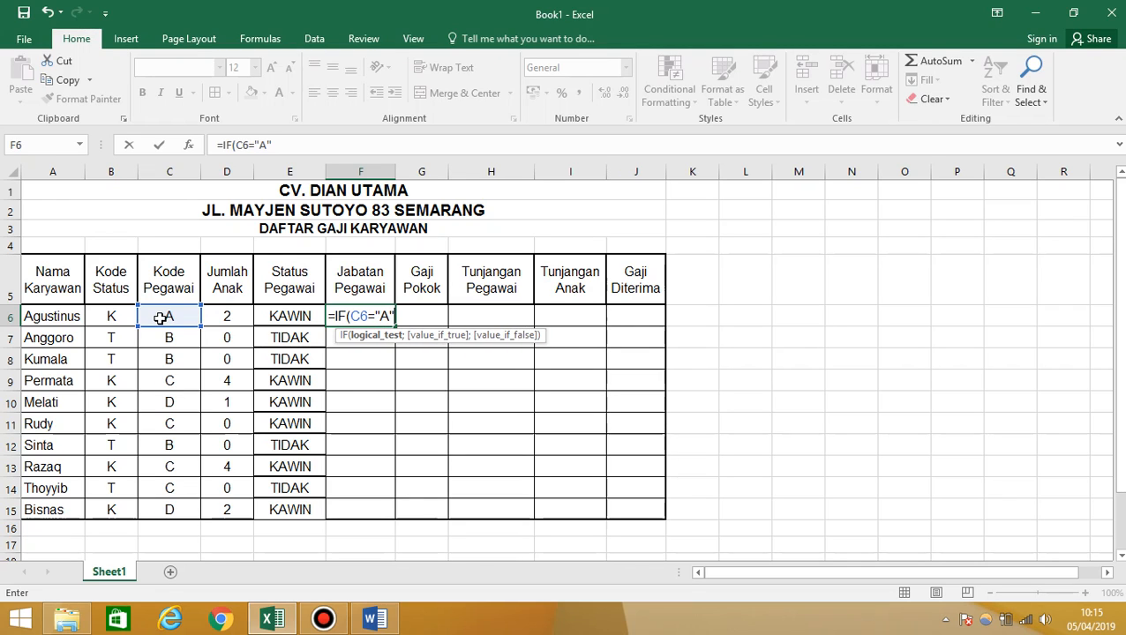
pyautogui.write(';')
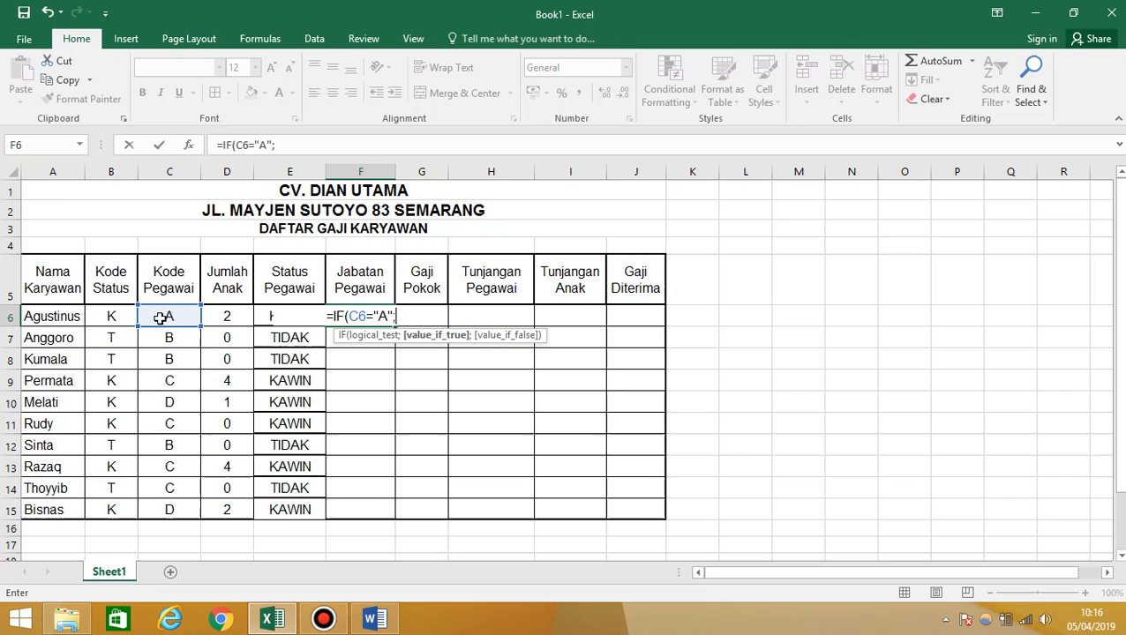
pyautogui.write('"PIMPINA')
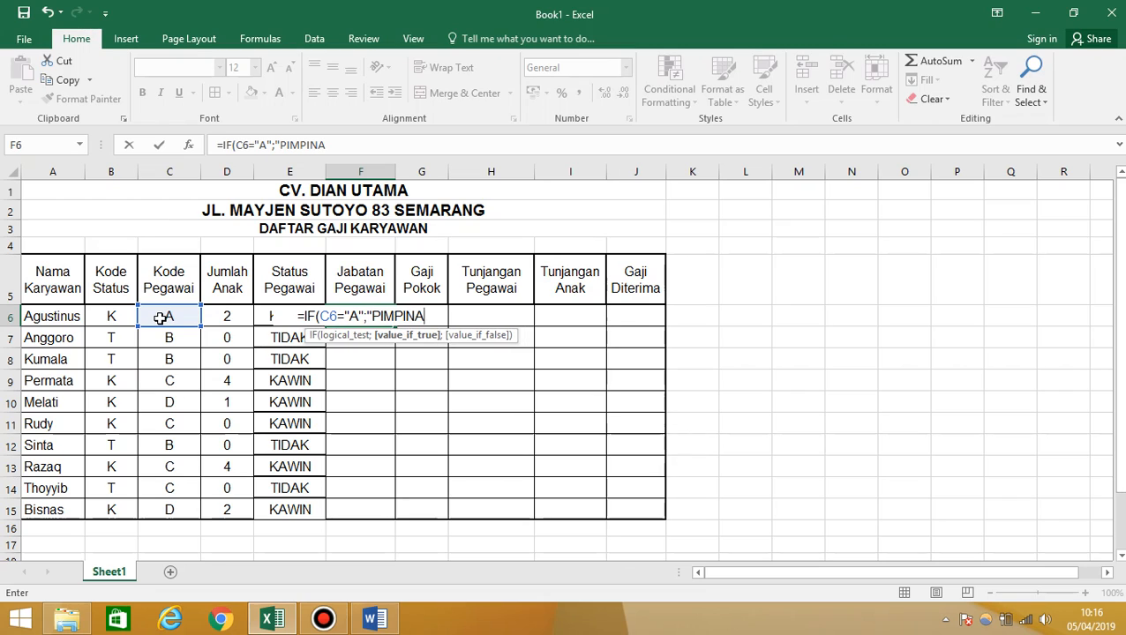
pyautogui.write('N"')
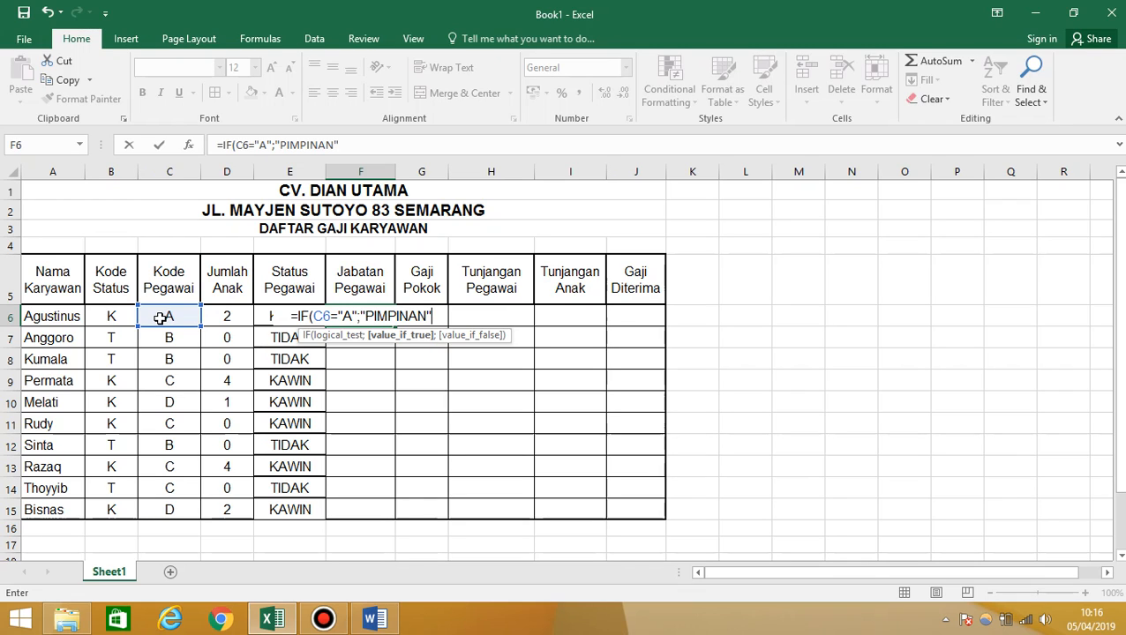
pyautogui.write(';')
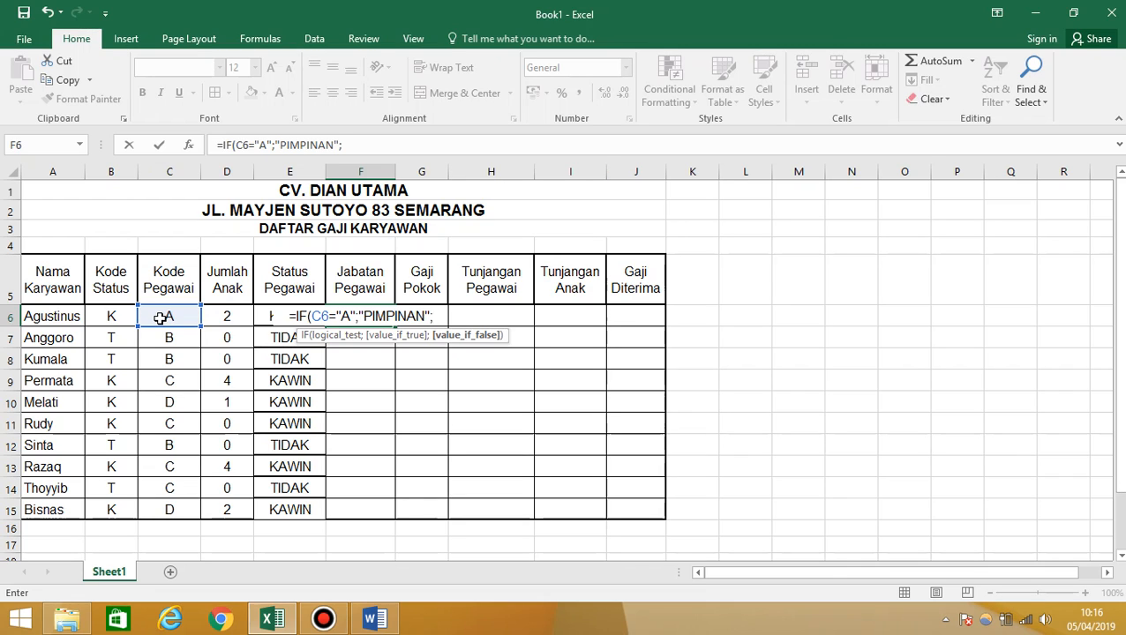
# Step: Extend the F6 formula with the nested condition IF(C6="B";"MANAGER"; and start another nested IF as its false value
pyautogui.write('IFF')
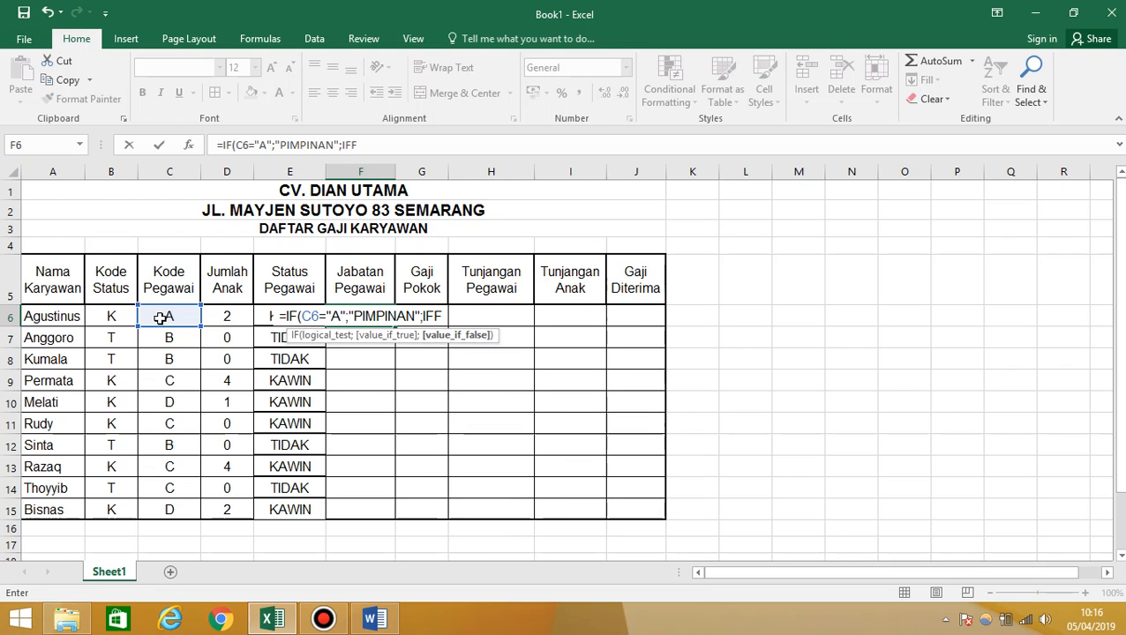
pyautogui.press('BackSpace')
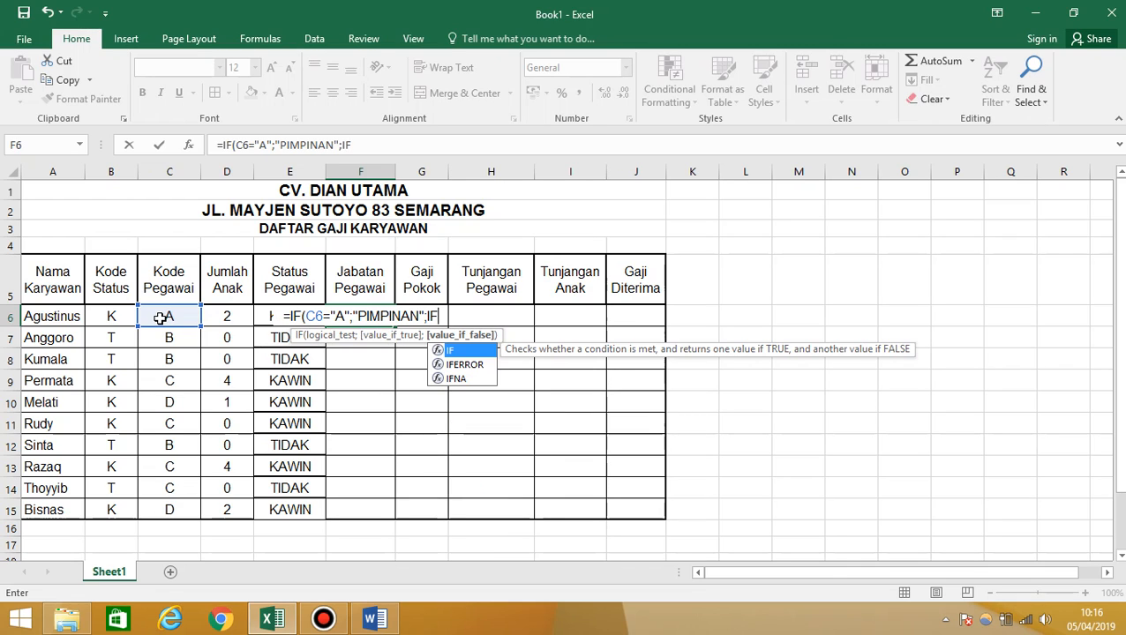
pyautogui.write('(')
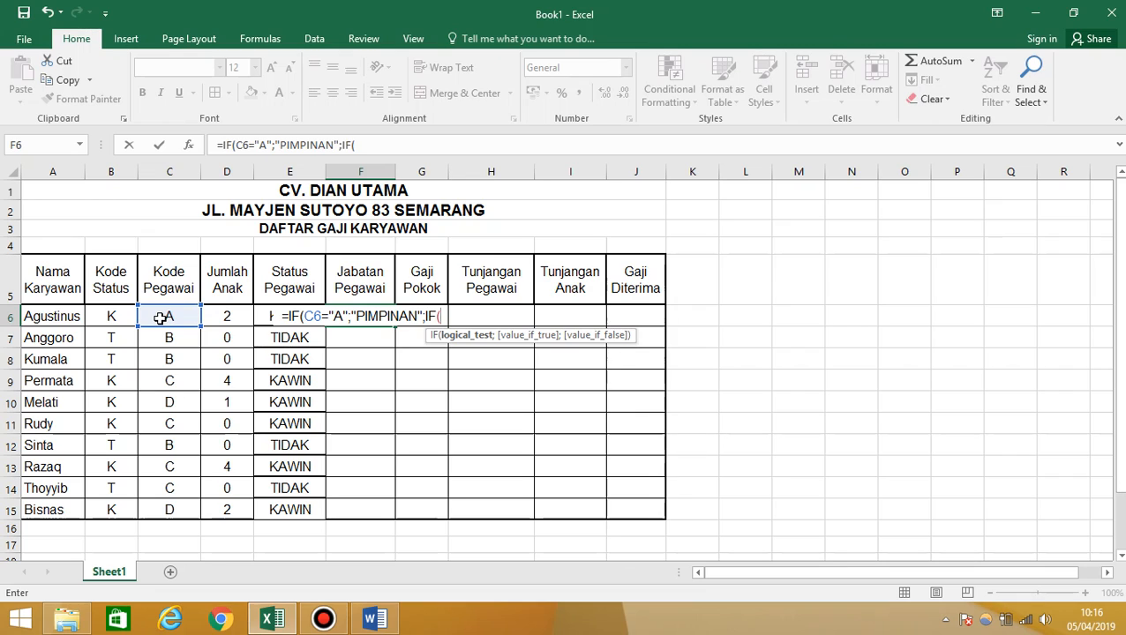
pyautogui.click(161, 318)
pyautogui.write('=')
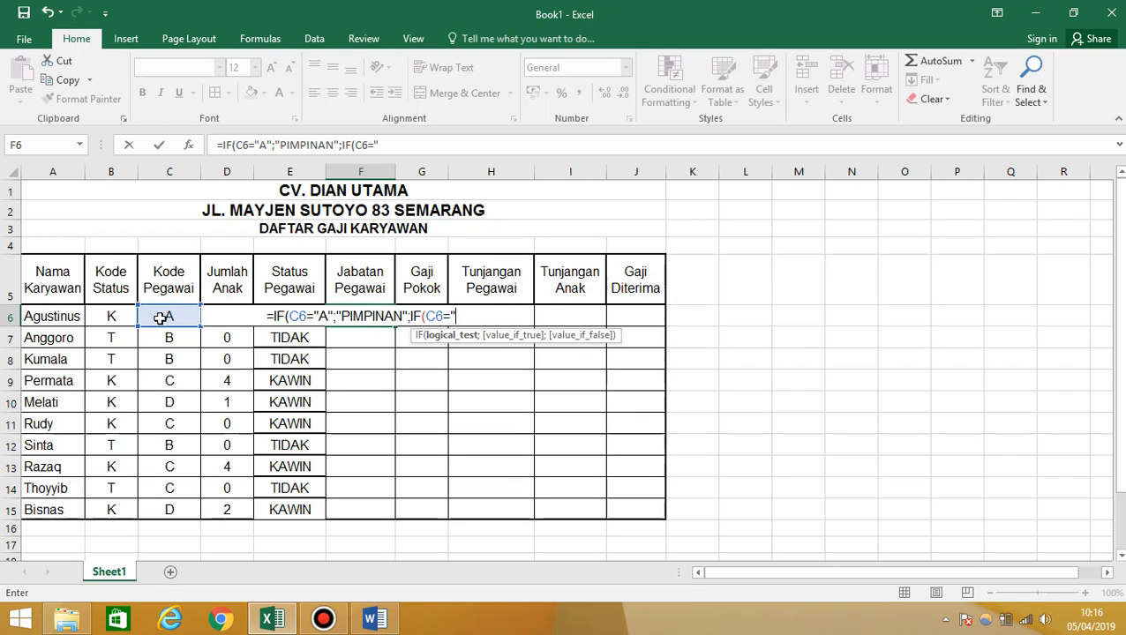
pyautogui.write('"B')
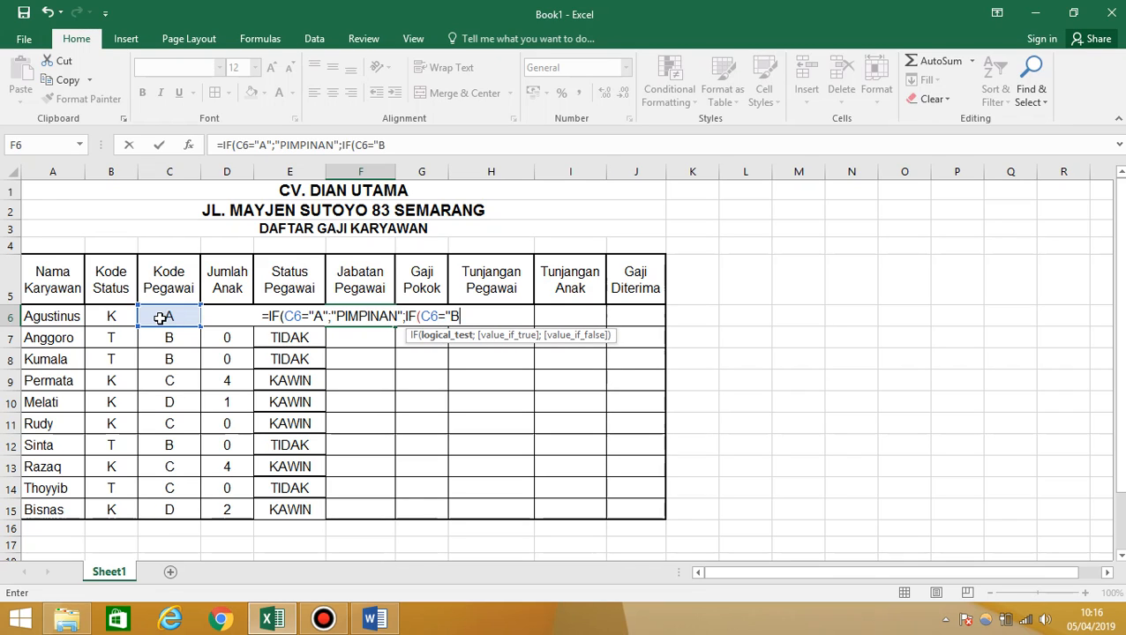
pyautogui.write('"')
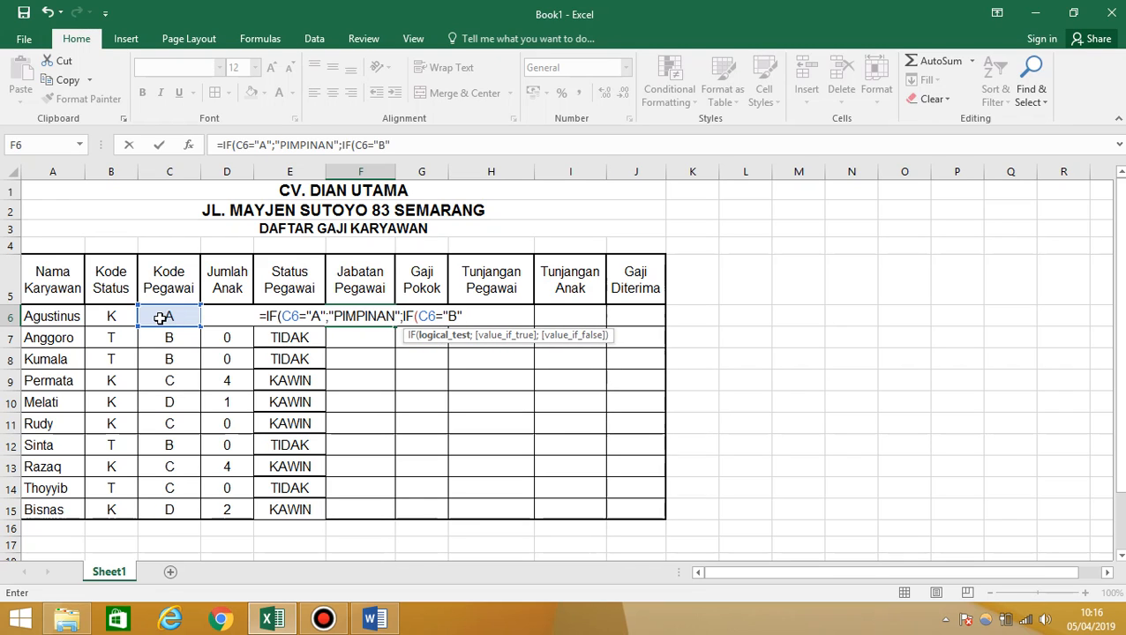
pyautogui.write(';')
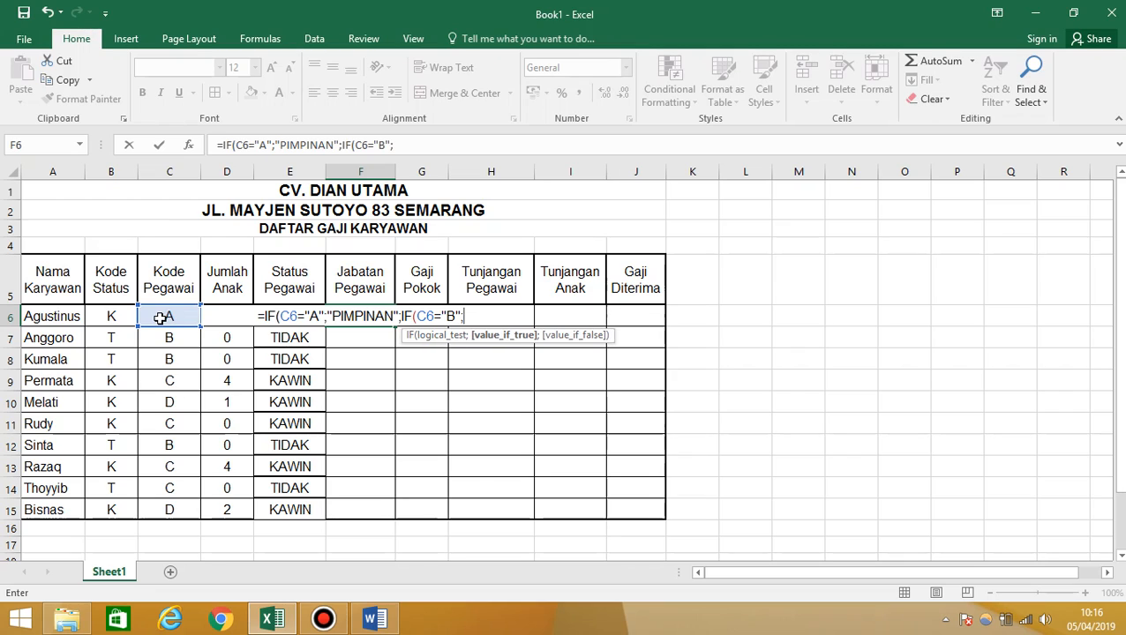
pyautogui.write('"')
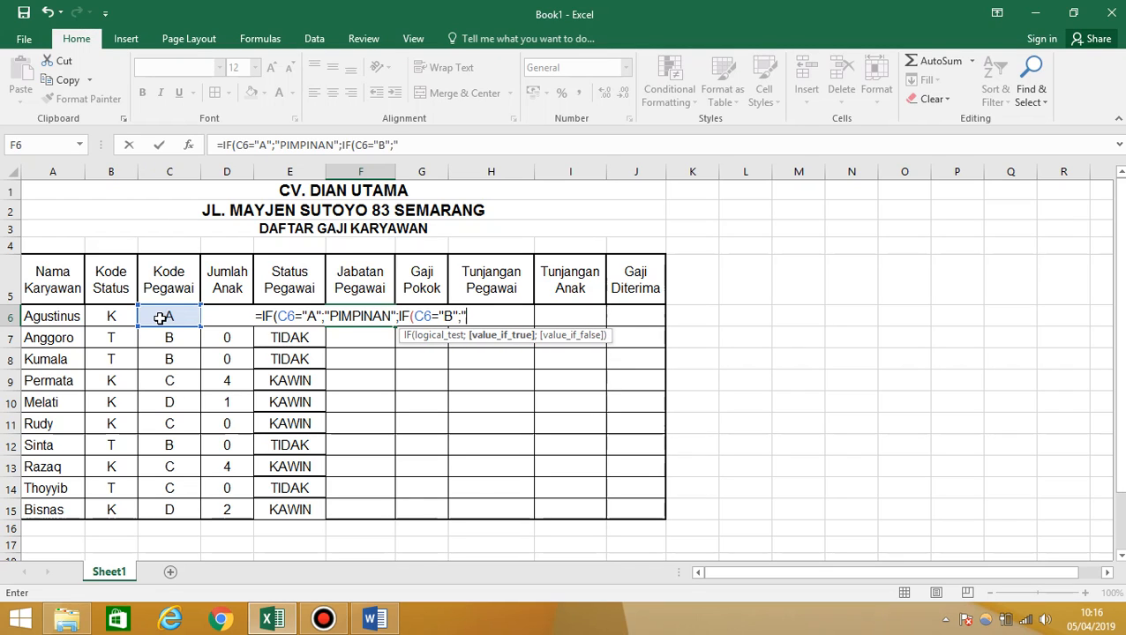
pyautogui.write('M')
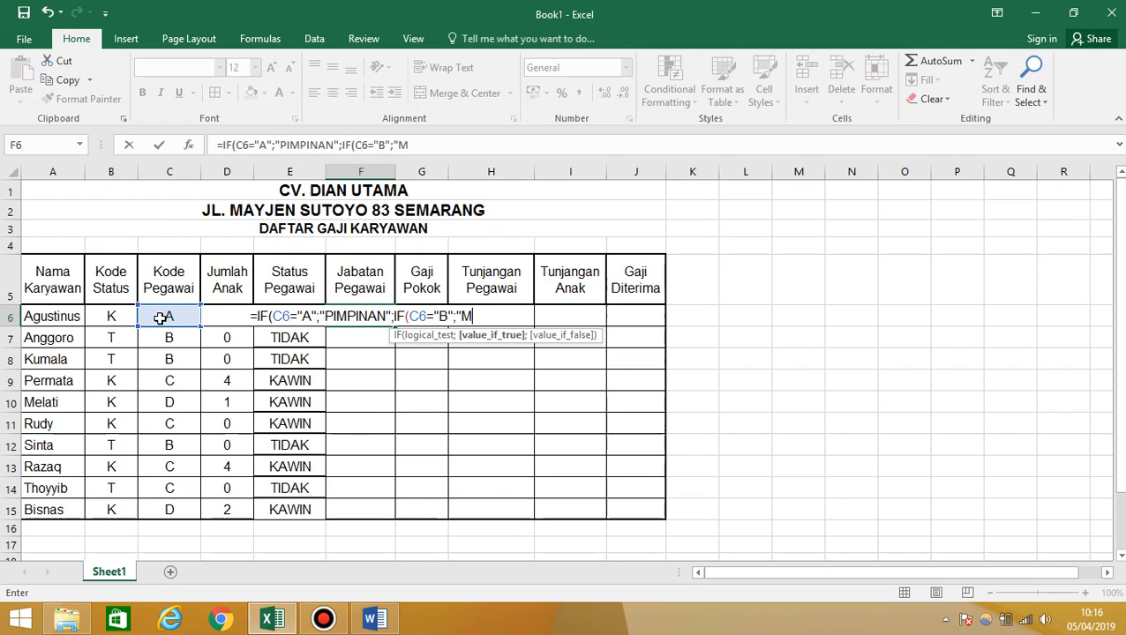
pyautogui.write('ANAGER')
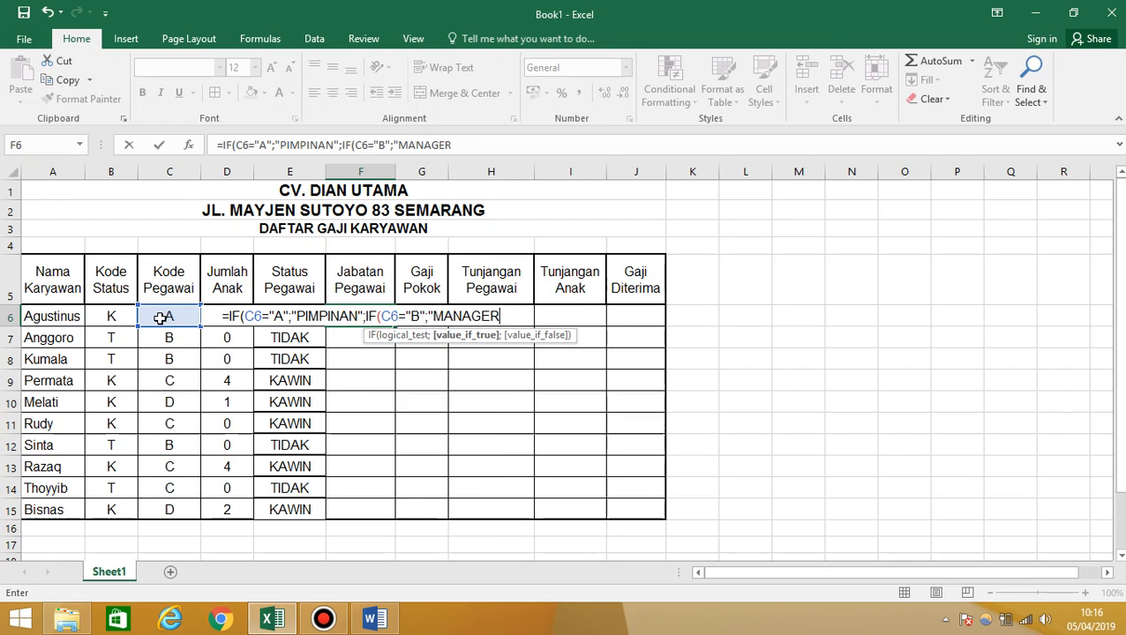
pyautogui.write('"')
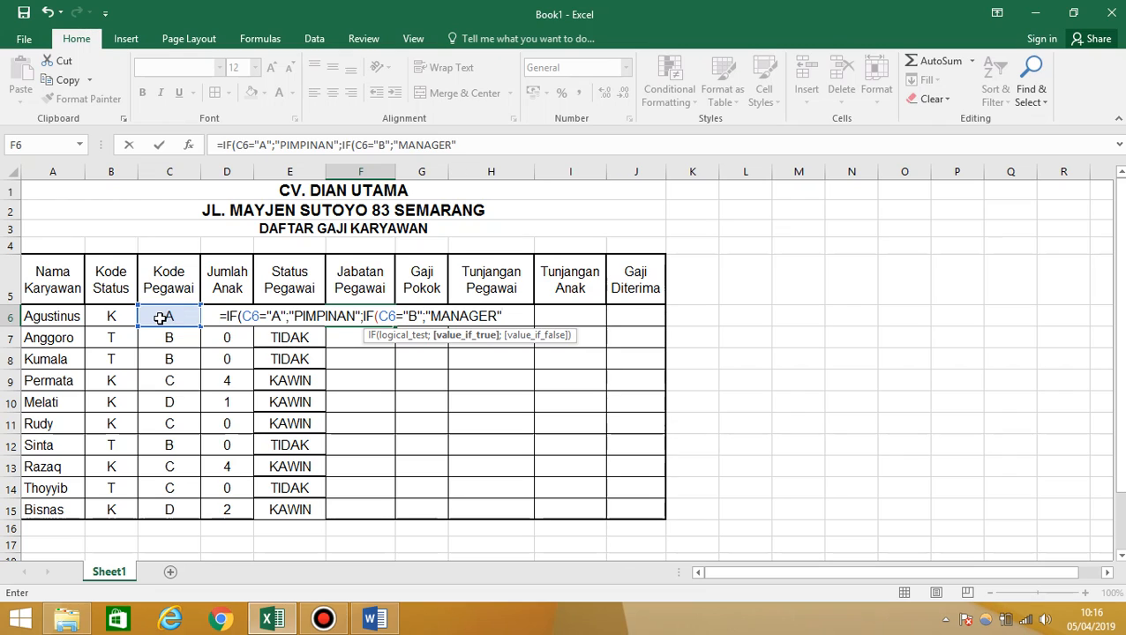
pyautogui.write(';')
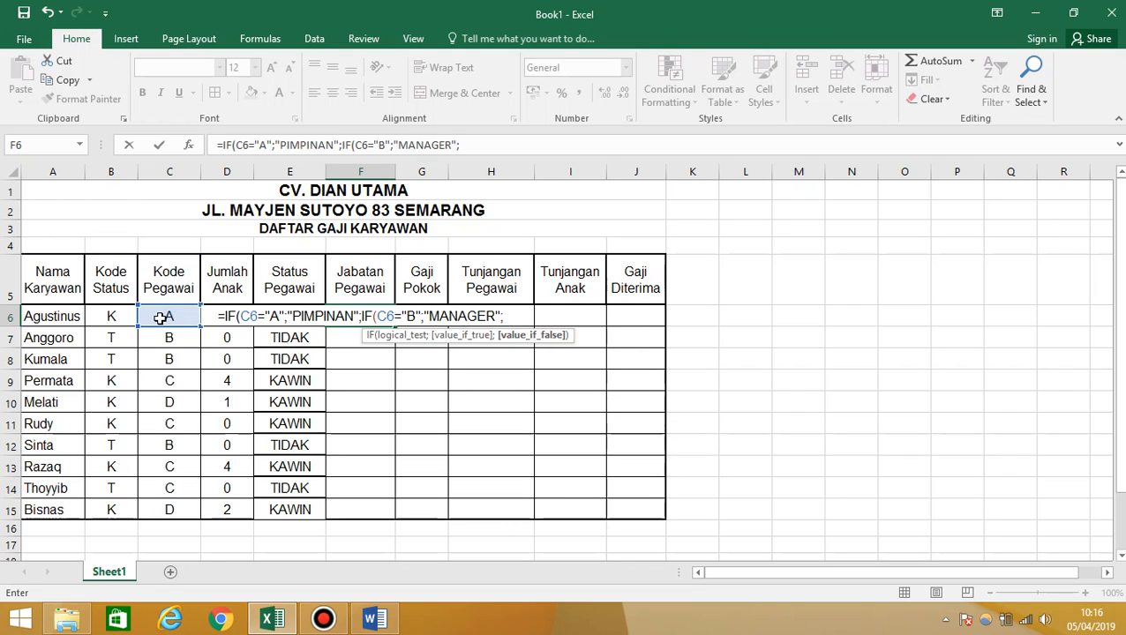
pyautogui.write('I')
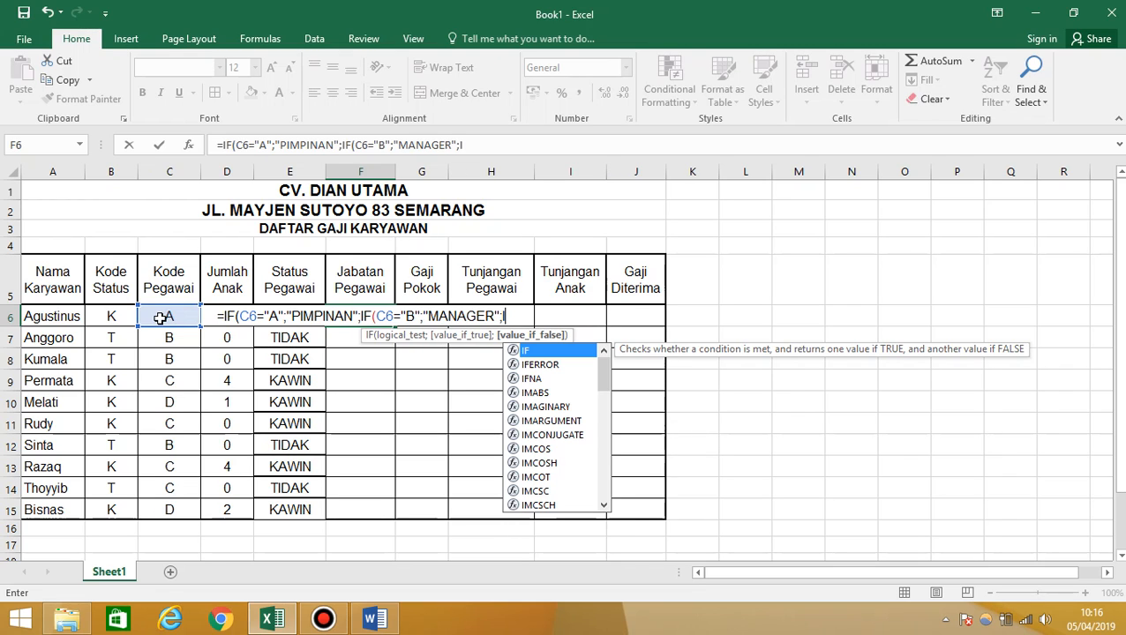
# Step: Continue the F6 formula with a nested IF that returns "STAFF" when C6="C"
pyautogui.write('F')
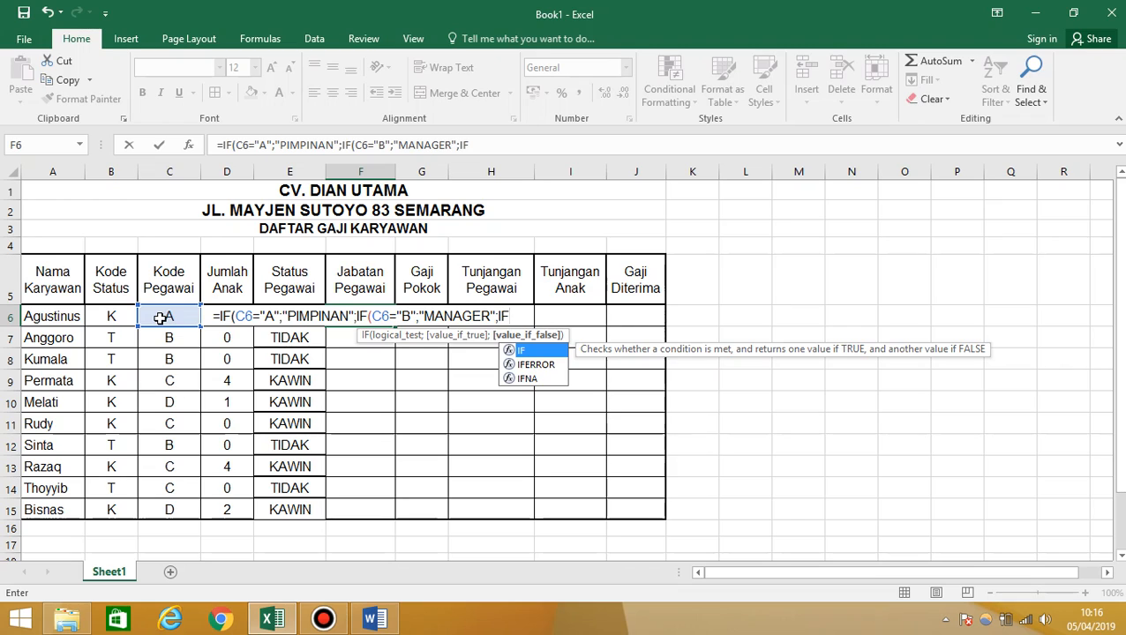
pyautogui.write('(')
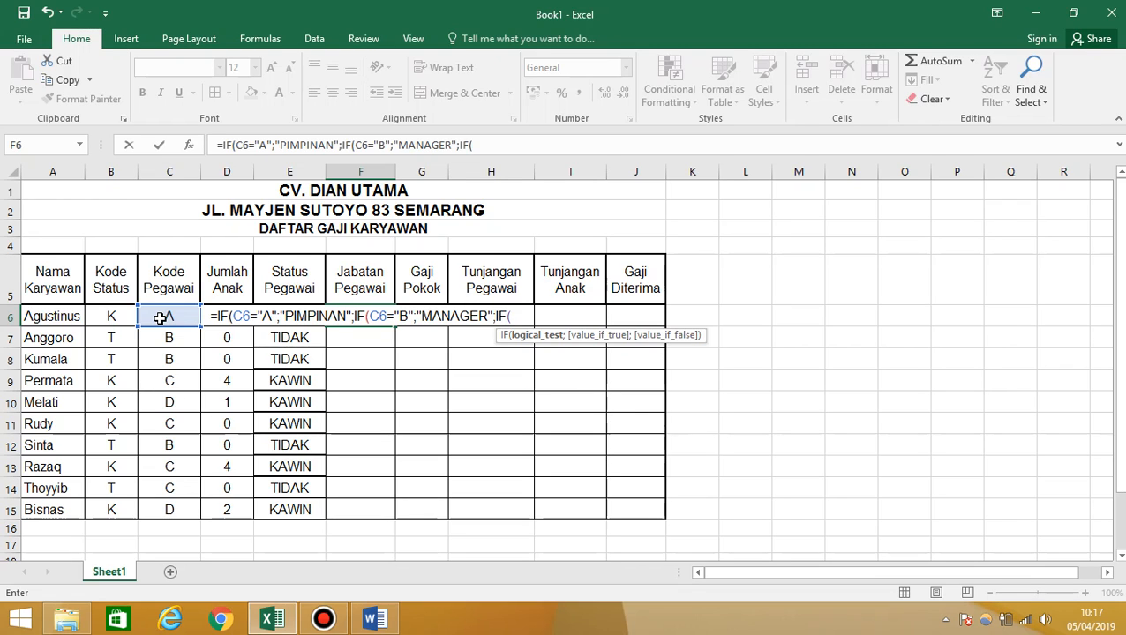
pyautogui.click(164, 319)
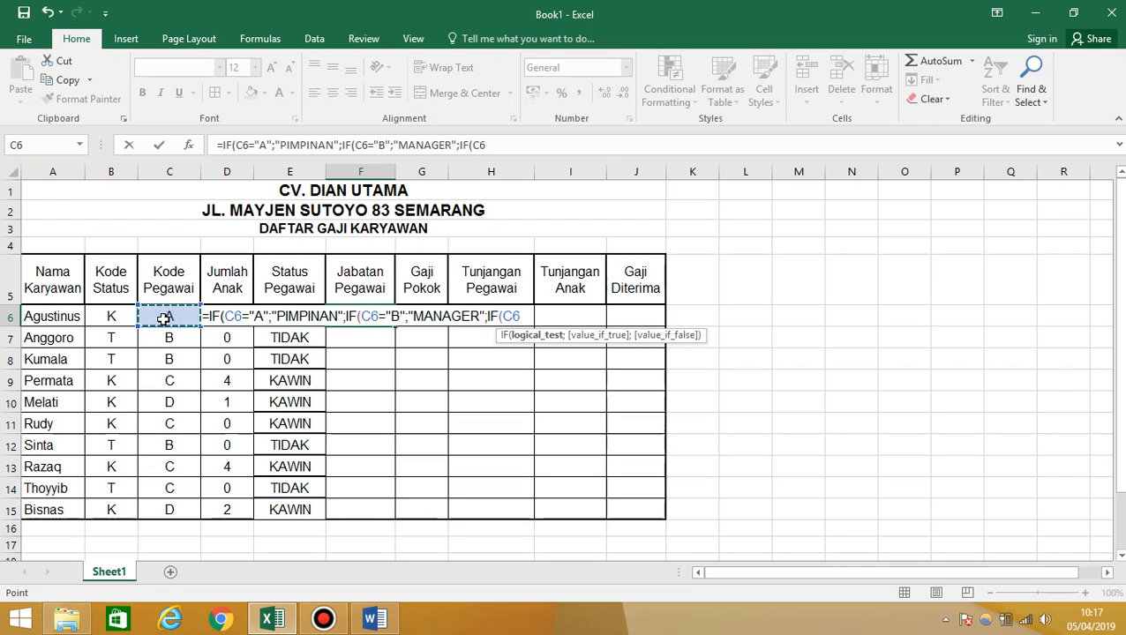
pyautogui.write('=')
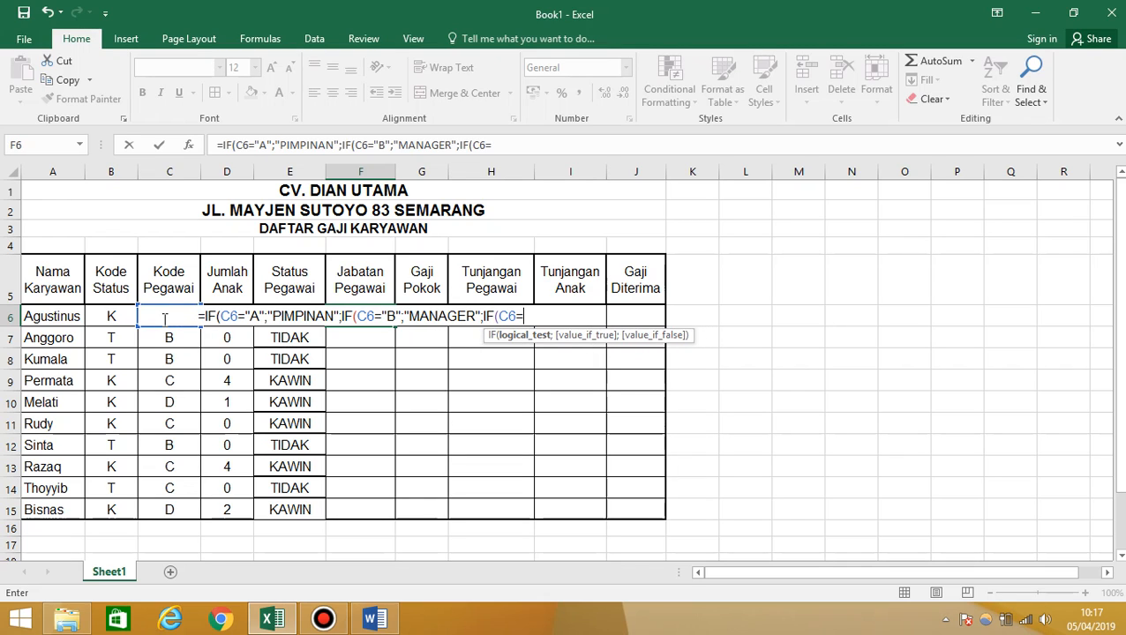
pyautogui.write('"')
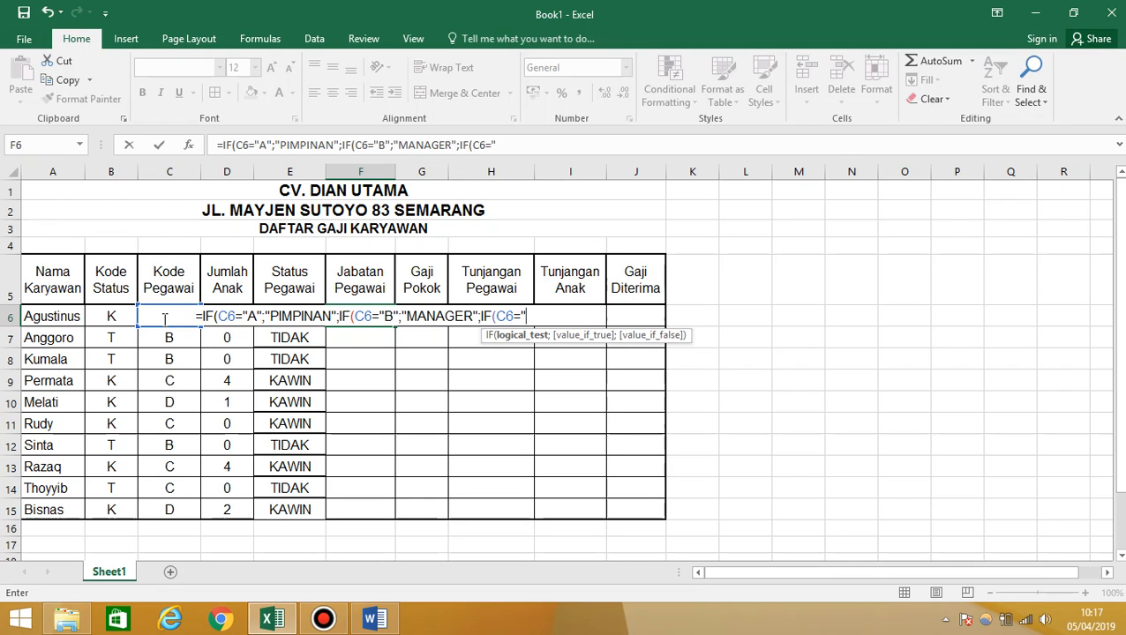
pyautogui.write('C')
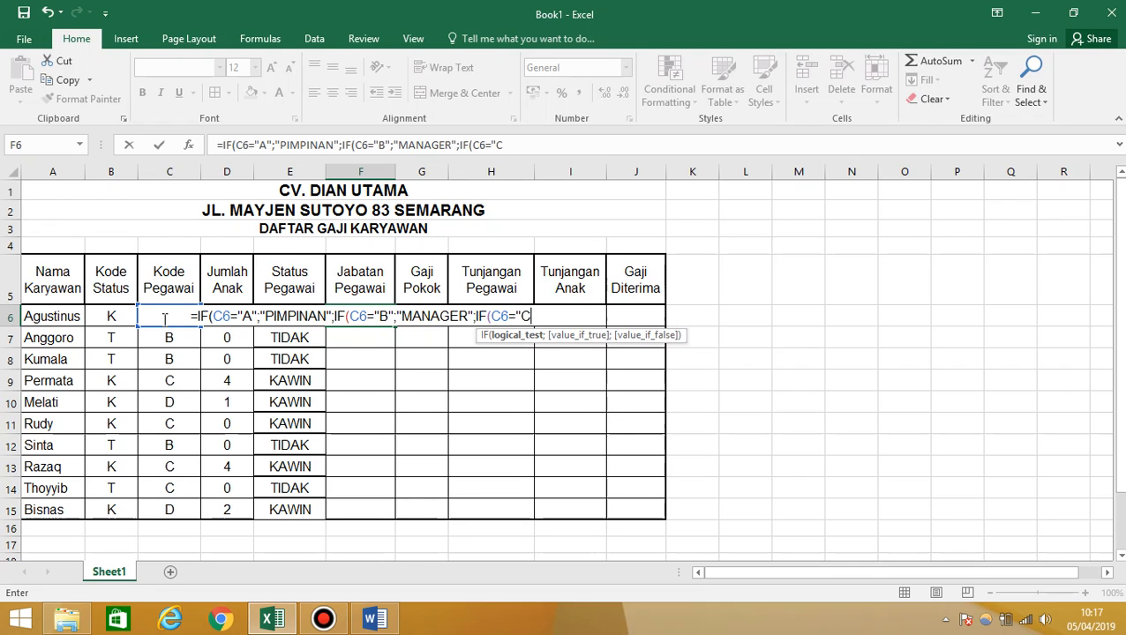
pyautogui.write('";')
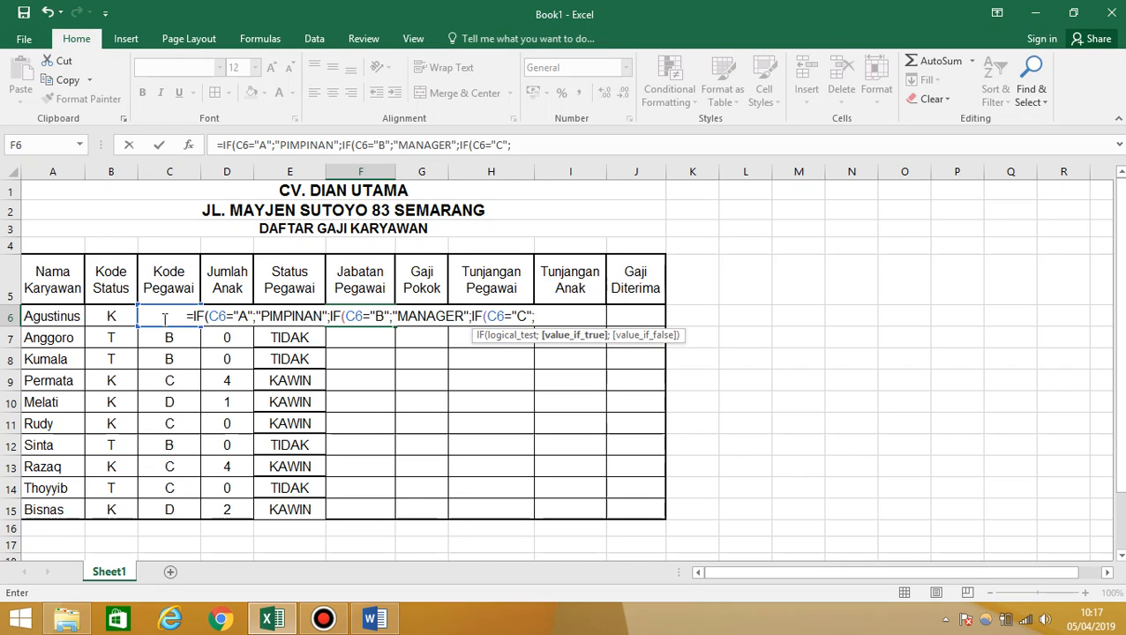
pyautogui.write('"STAFF')
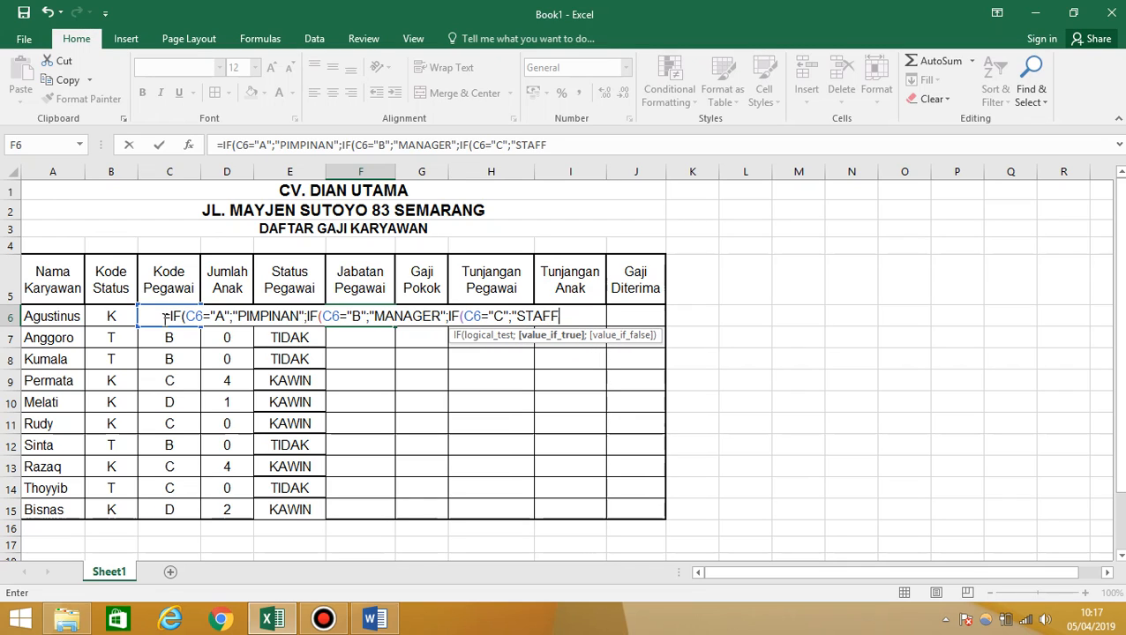
pyautogui.write('"')
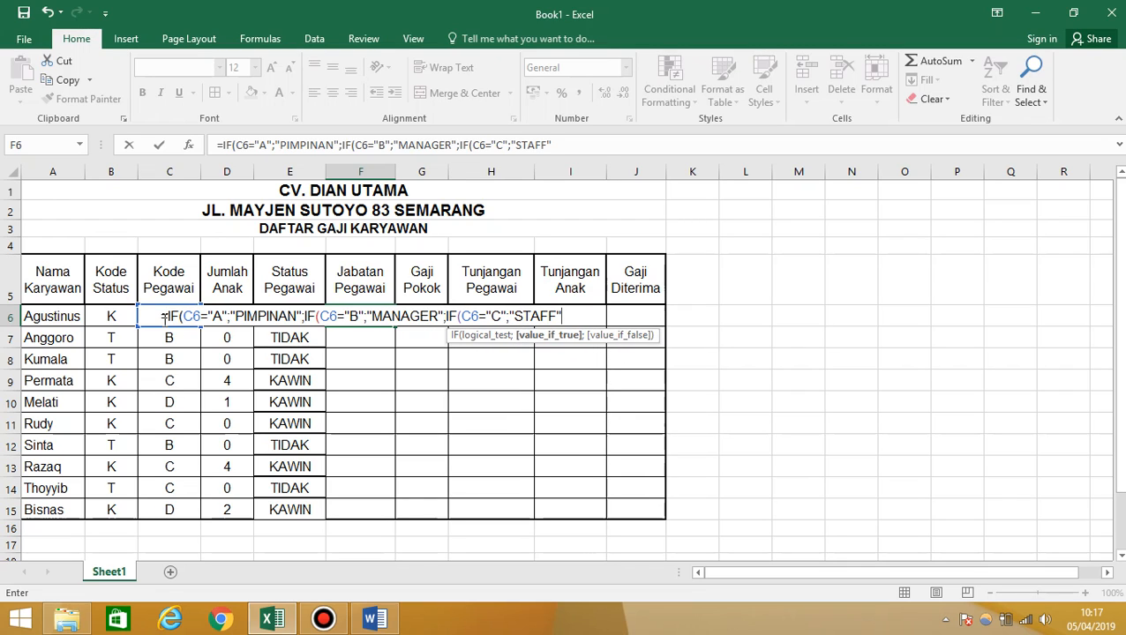
# Step: Add a final nested IF returning "UMUM" when C6="D", close all four parentheses and enter the formula in F6
pyautogui.write(';IF')
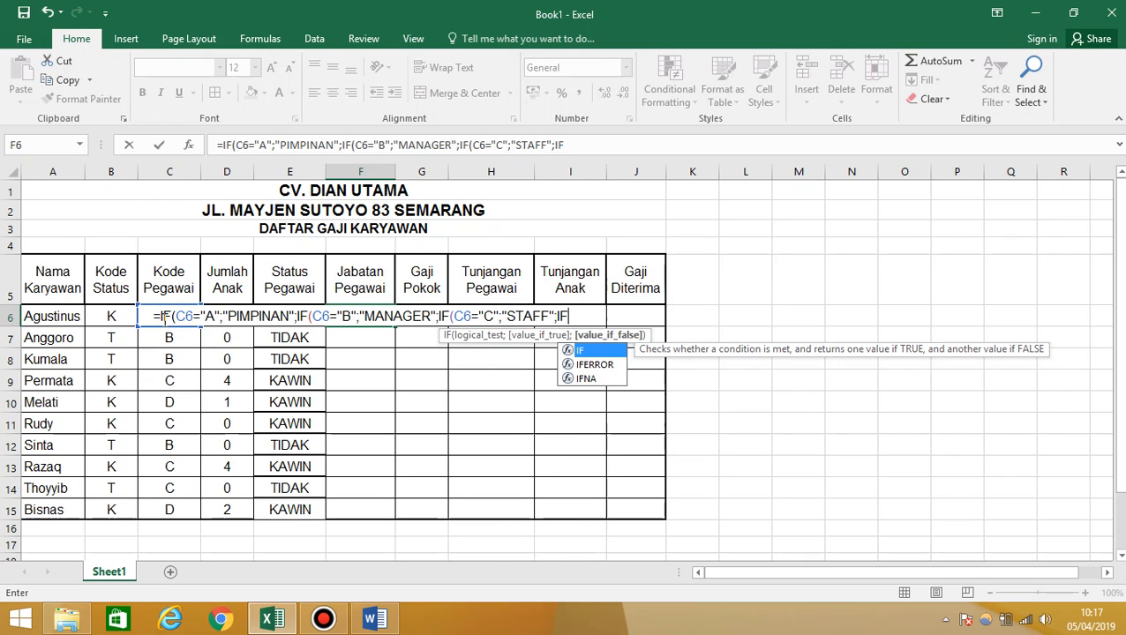
pyautogui.write('(')
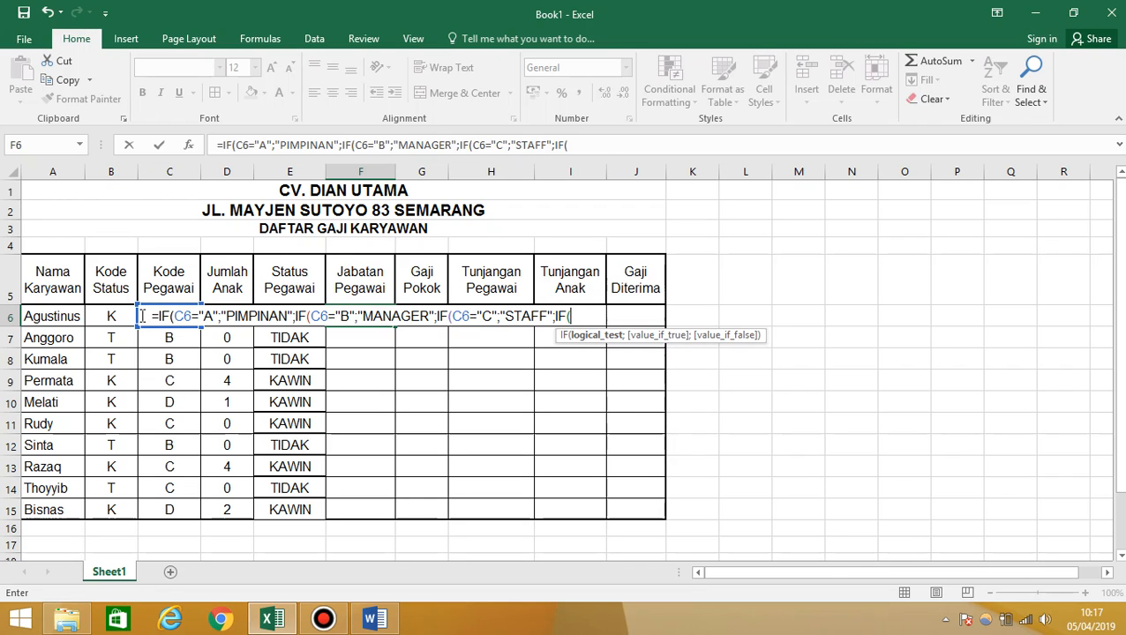
pyautogui.write('C6')
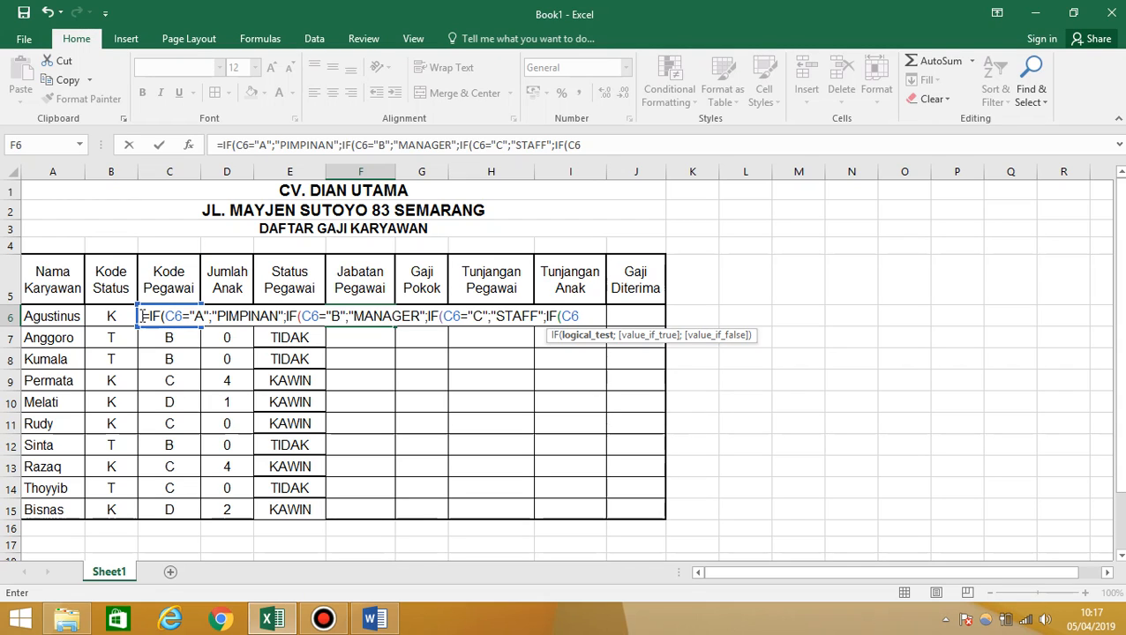
pyautogui.write('=')
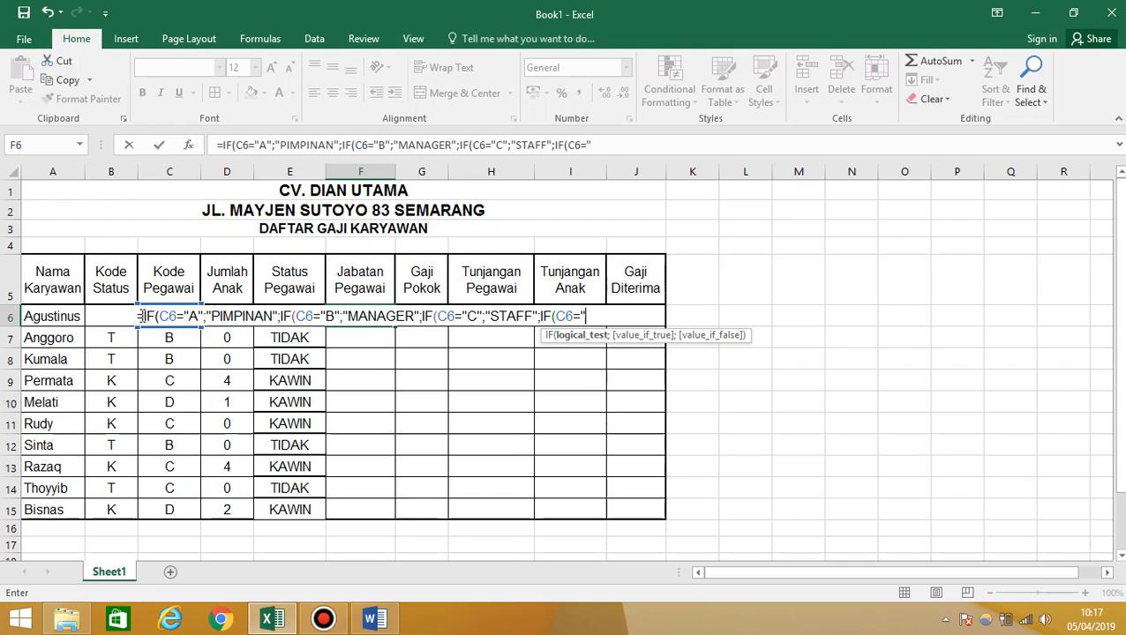
pyautogui.write('"D"')
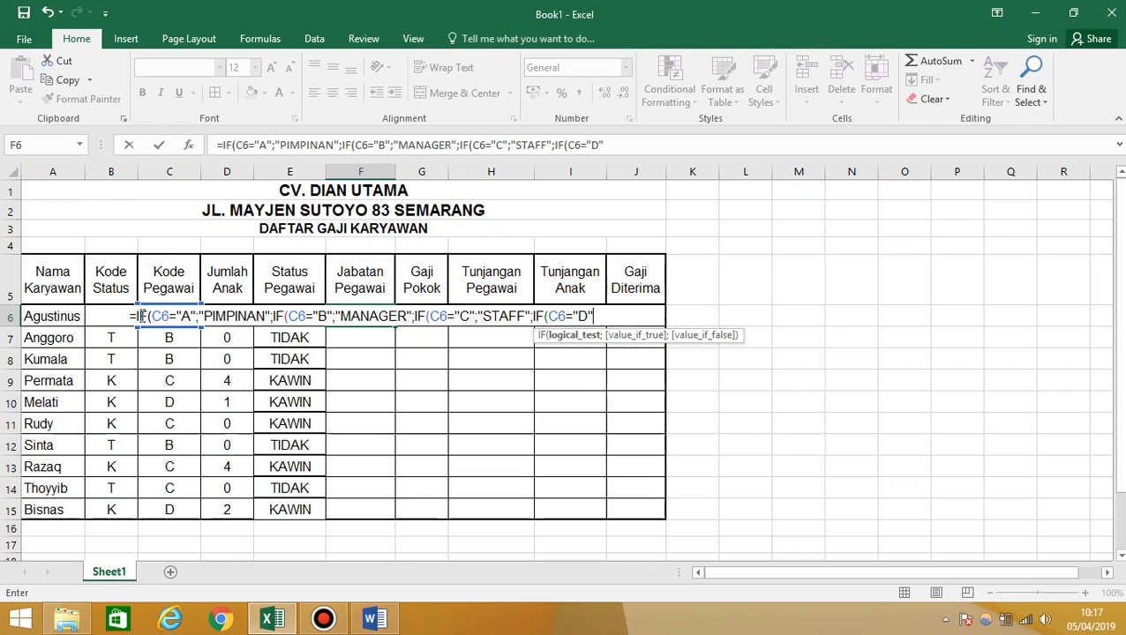
pyautogui.write(';')
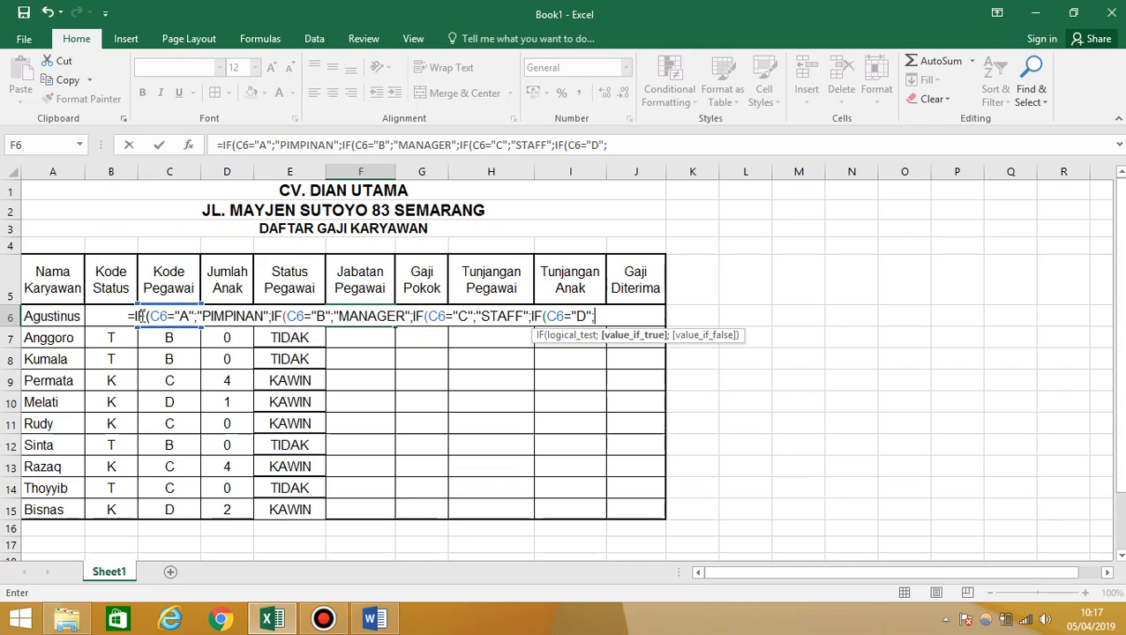
pyautogui.write('"')
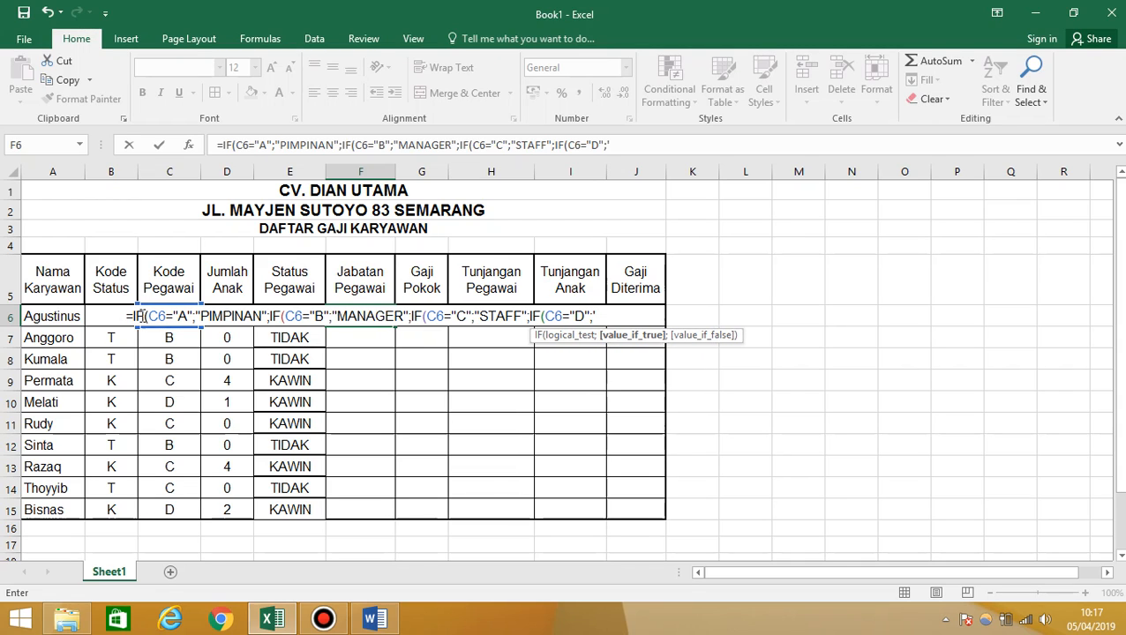
pyautogui.press('BackSpace')
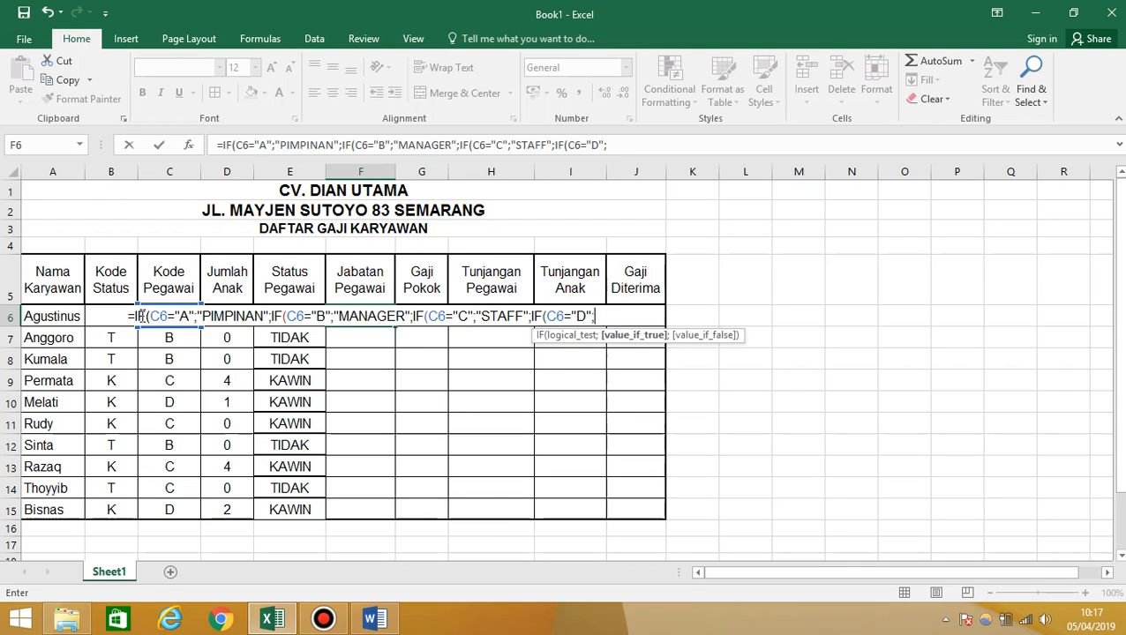
pyautogui.write('"')
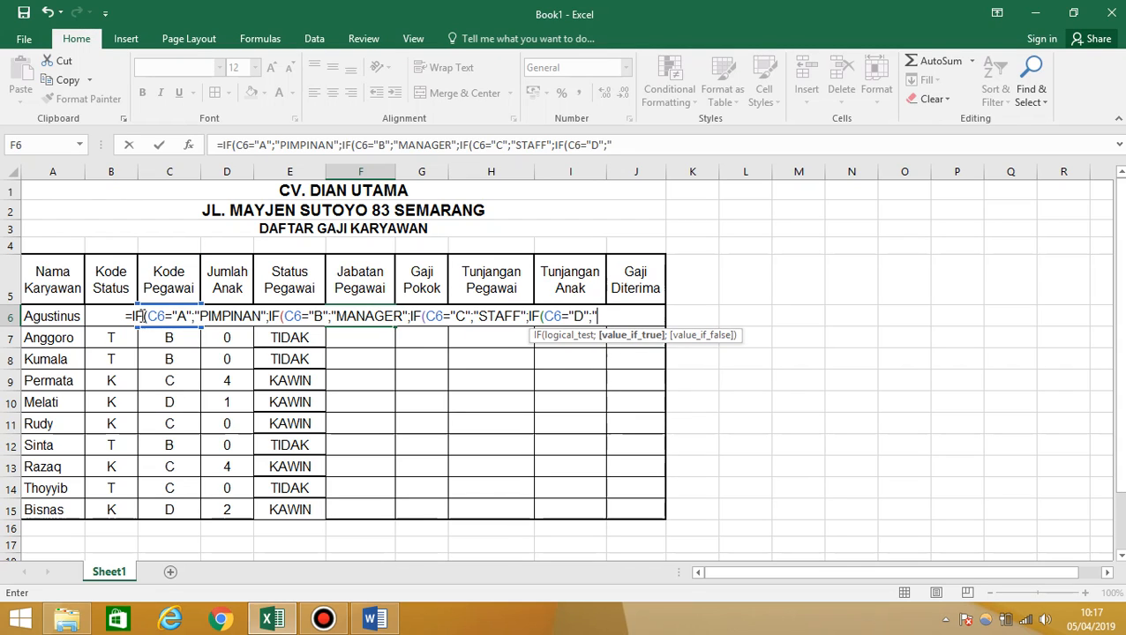
pyautogui.write('UMUM')
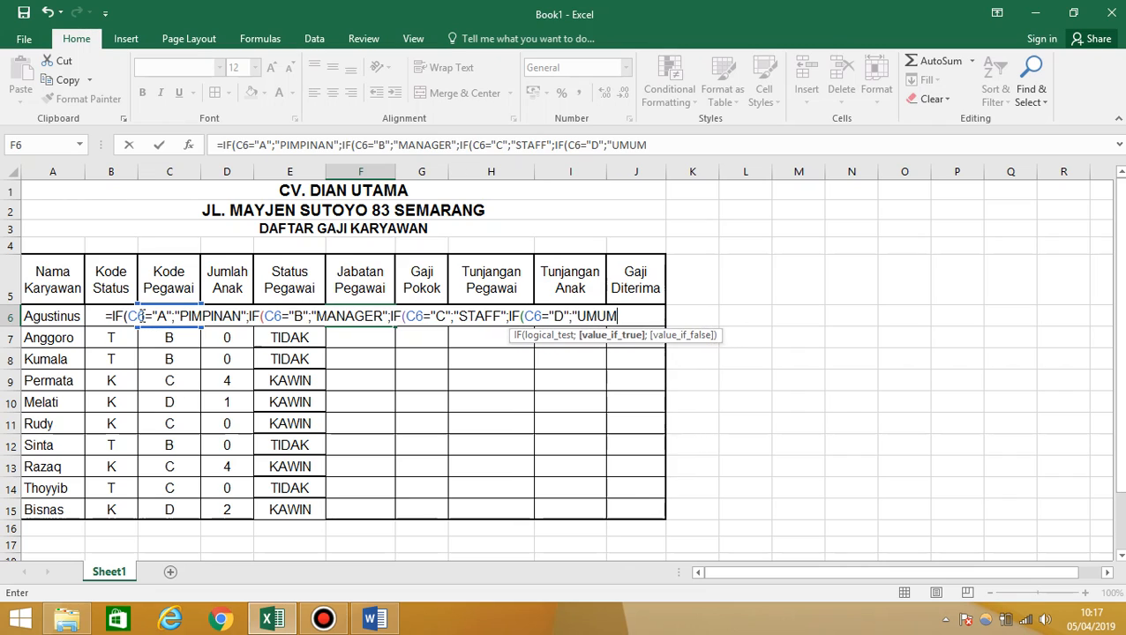
pyautogui.write('"')
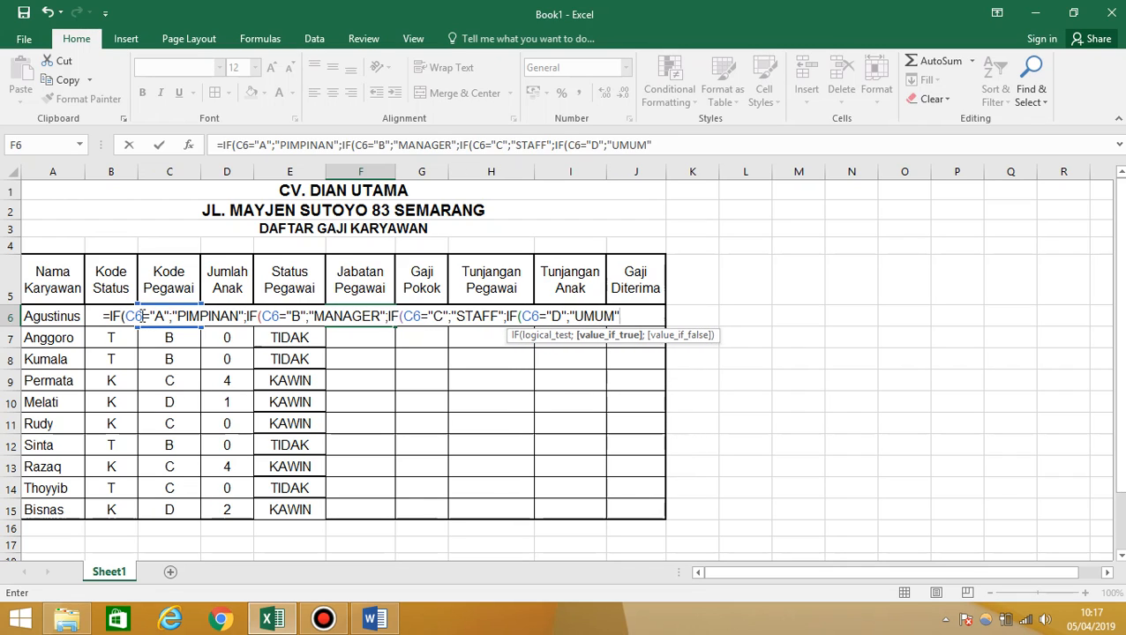
pyautogui.write(')')
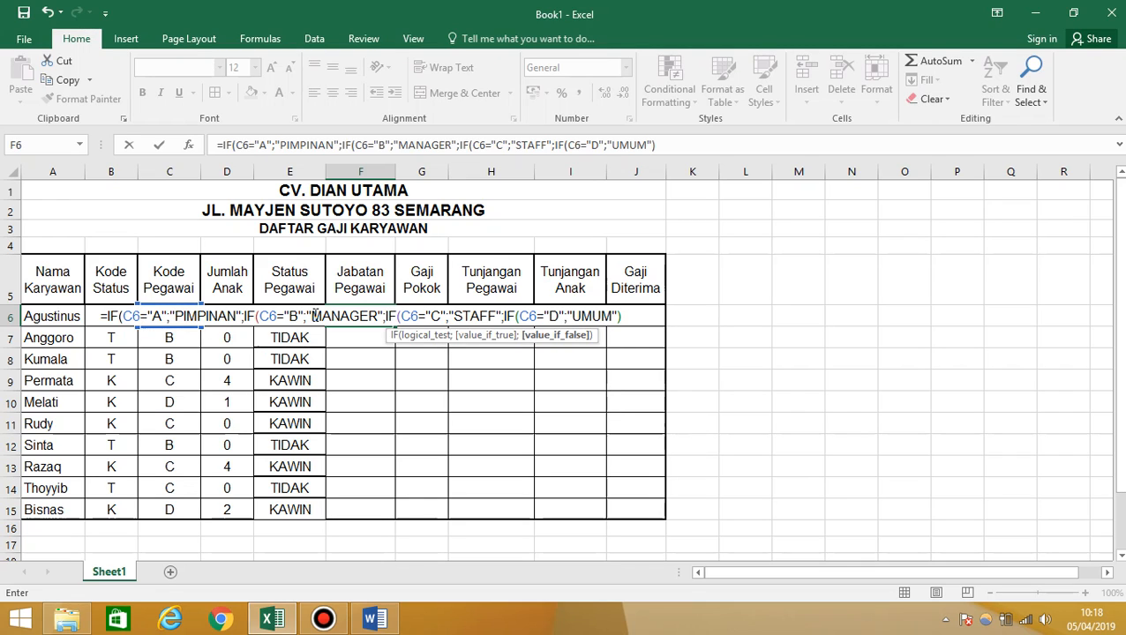
pyautogui.write(')))')
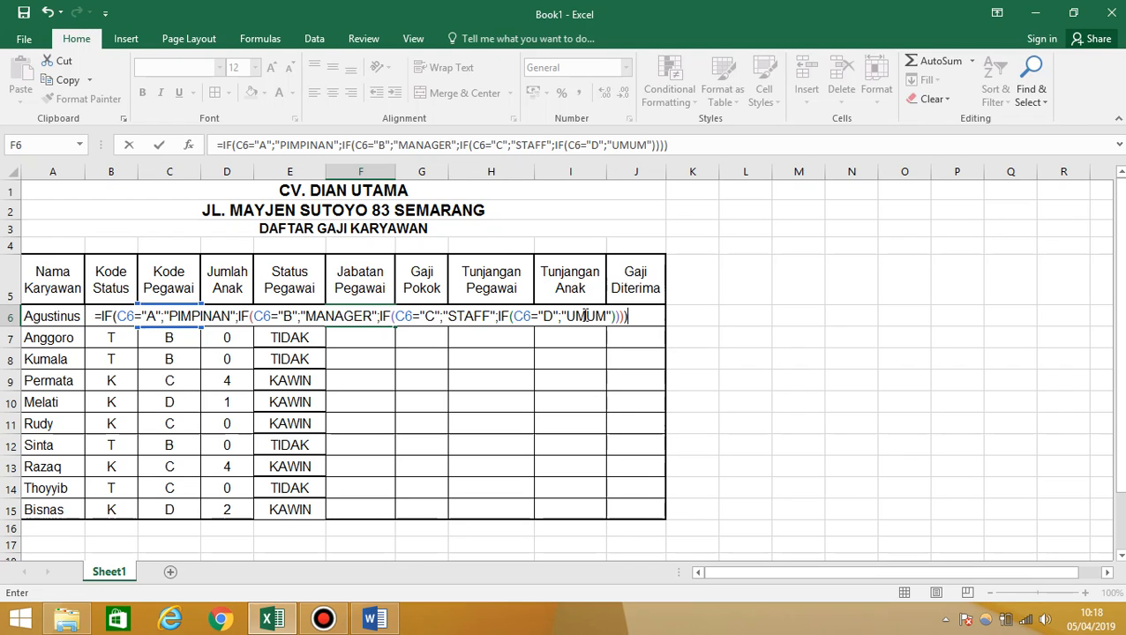
pyautogui.press('Return')
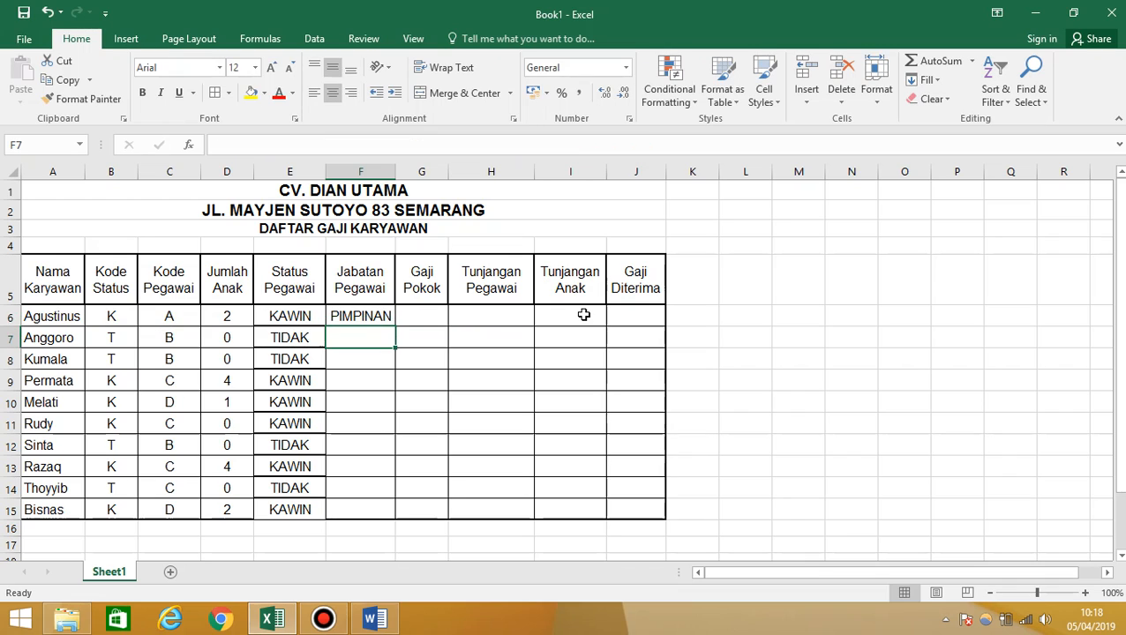
# Step: Fill the Jabatan Pegawai formula from F6 down to F15
pyautogui.click(377, 318)
pyautogui.moveTo(395, 326); pyautogui.dragTo(382, 519)
pyautogui.click(358, 389)
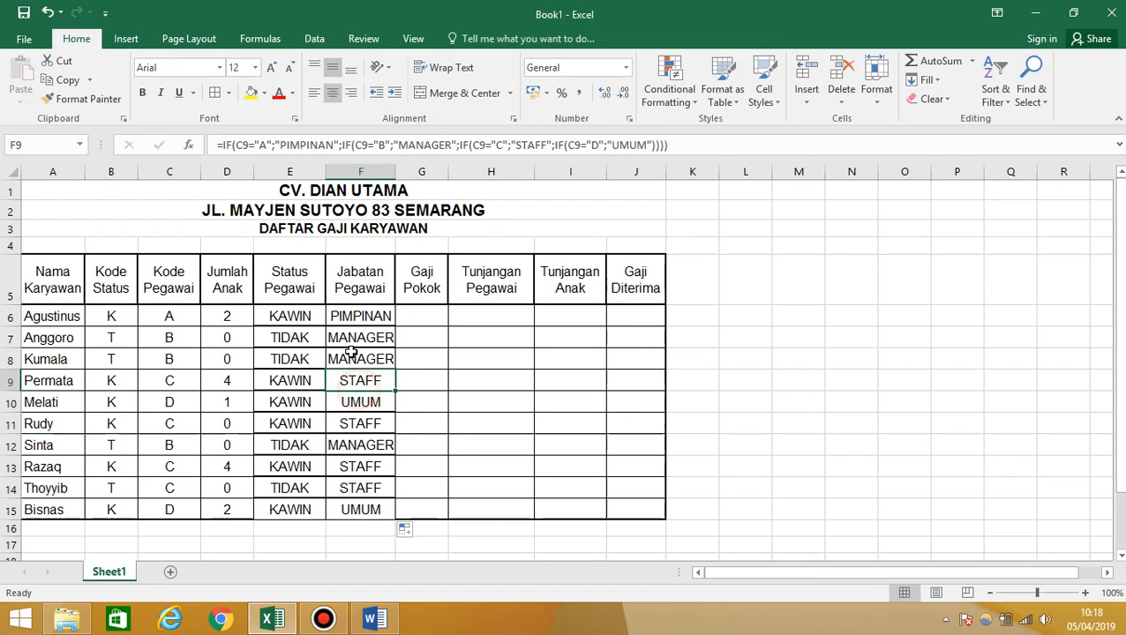
# Step: Compare the Kode Pegawai codes with the Jabatan Pegawai results row by row from row 6 to row 13
pyautogui.click(171, 322)
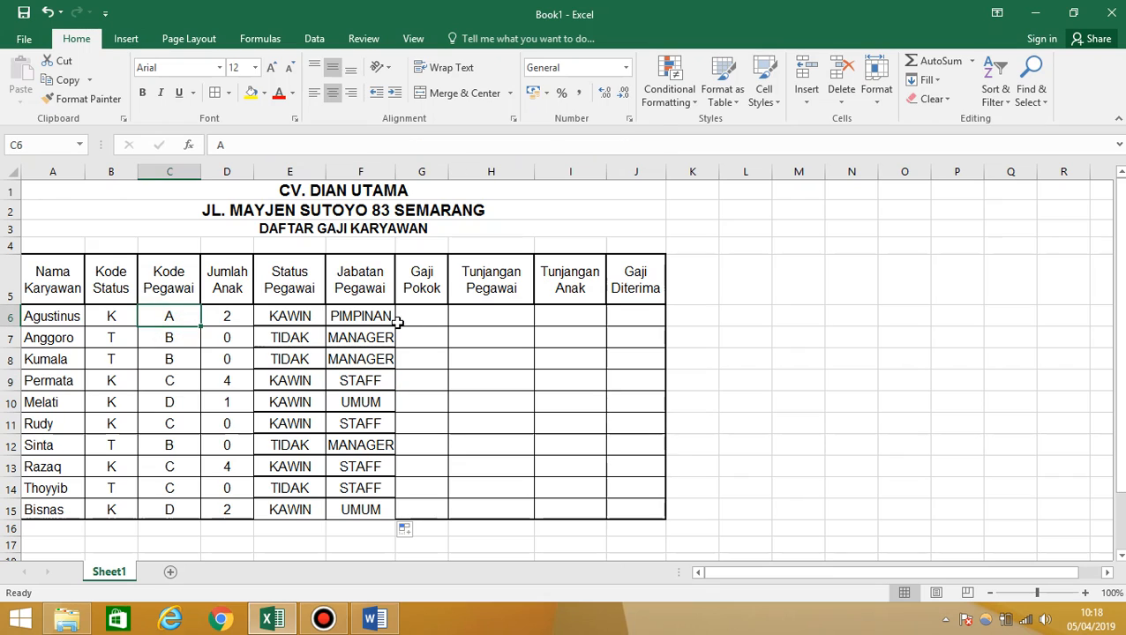
pyautogui.click(390, 320)
pyautogui.click(174, 343)
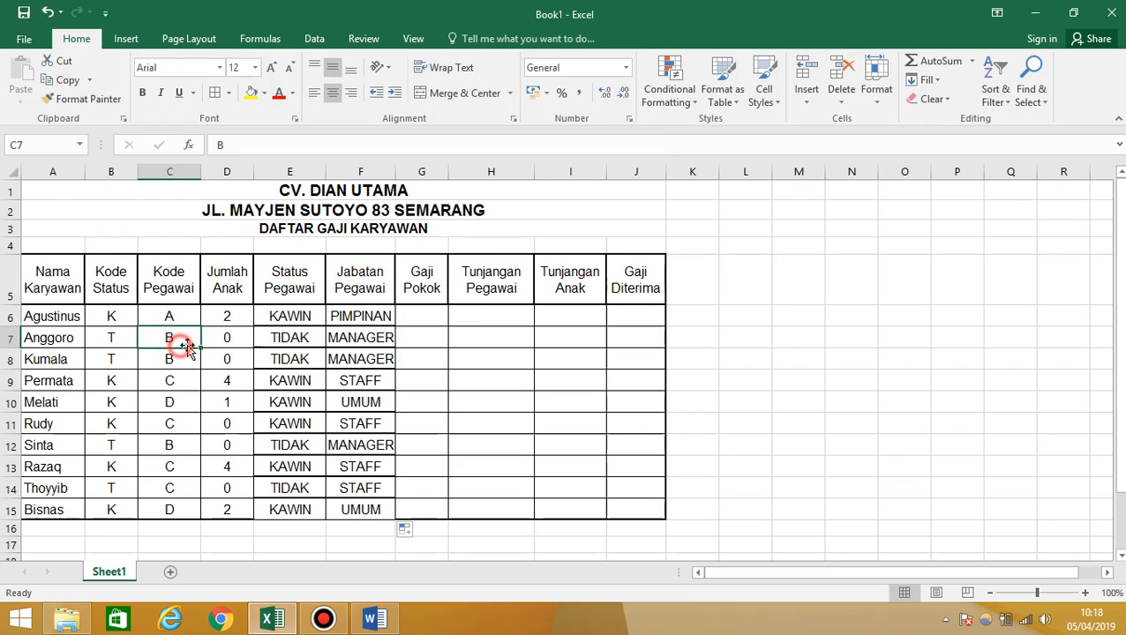
pyautogui.click(366, 335)
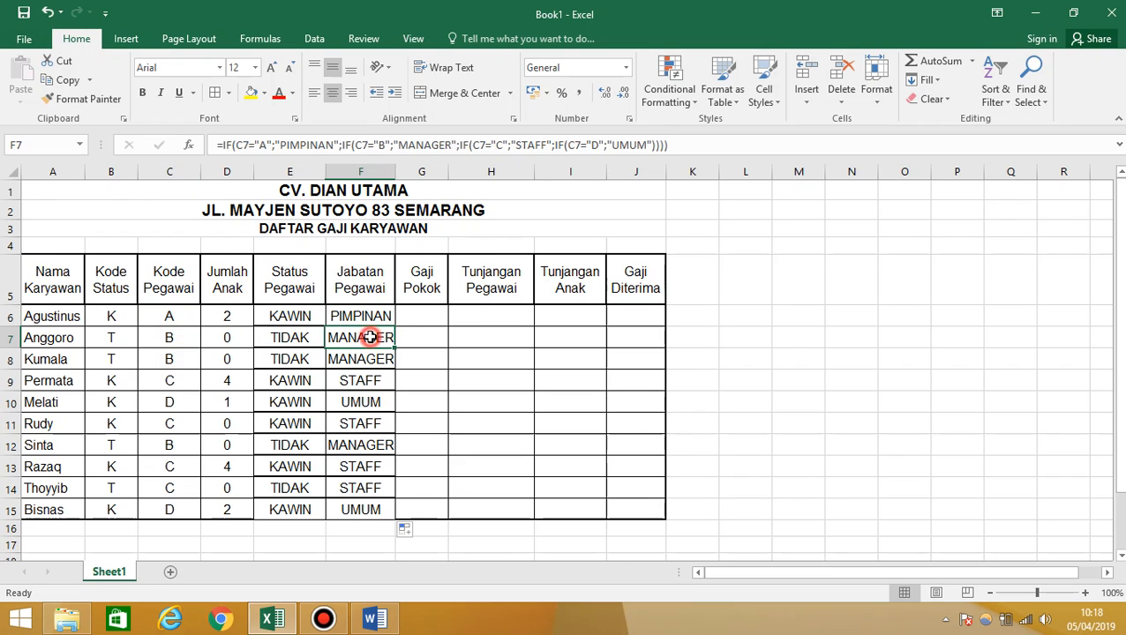
pyautogui.click(187, 367)
pyautogui.click(371, 358)
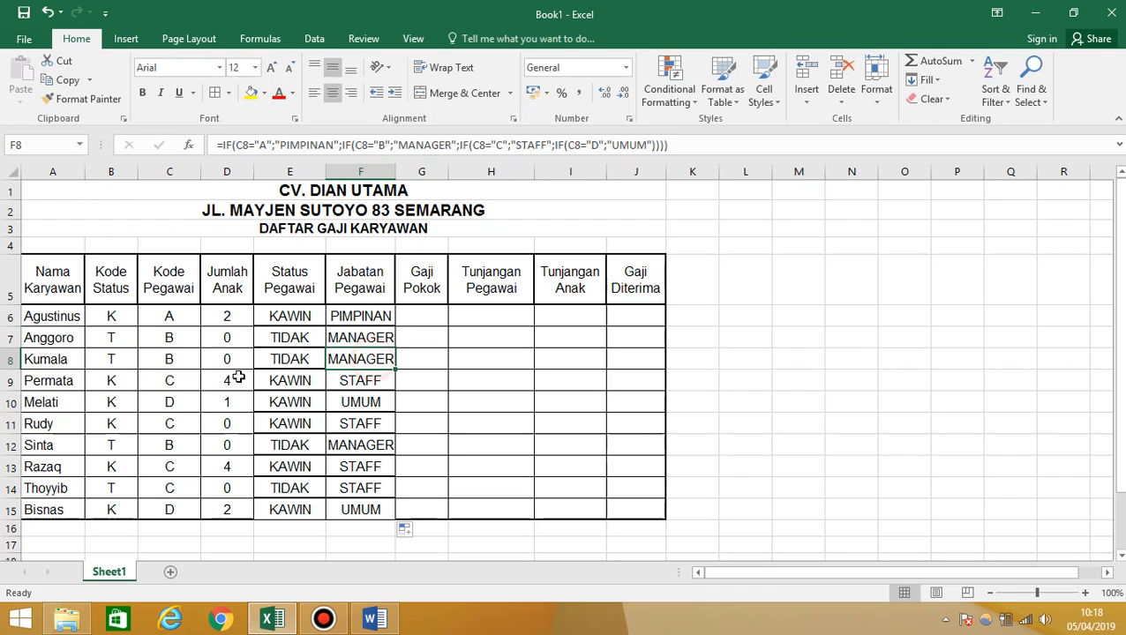
pyautogui.click(190, 393)
pyautogui.click(357, 382)
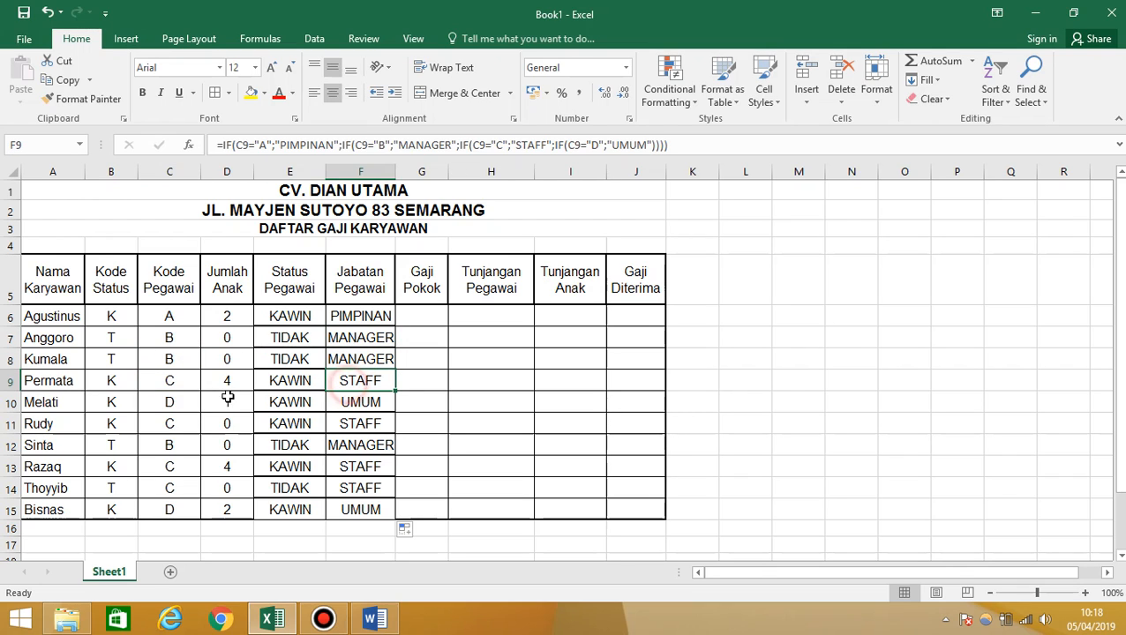
pyautogui.click(186, 407)
pyautogui.click(342, 404)
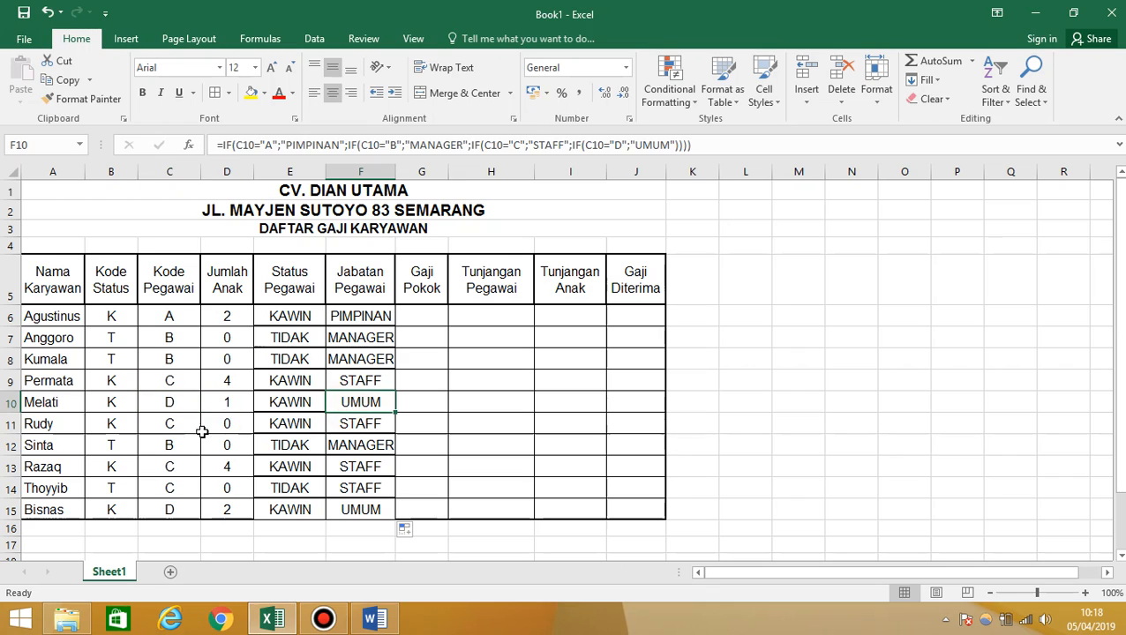
pyautogui.click(178, 428)
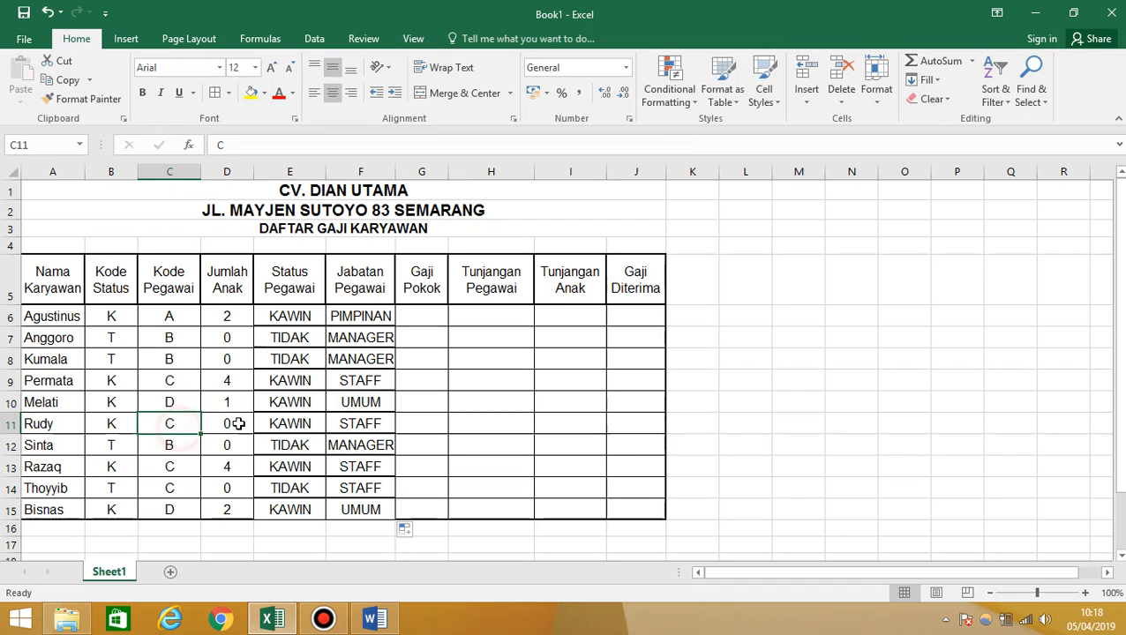
pyautogui.click(344, 426)
pyautogui.click(176, 448)
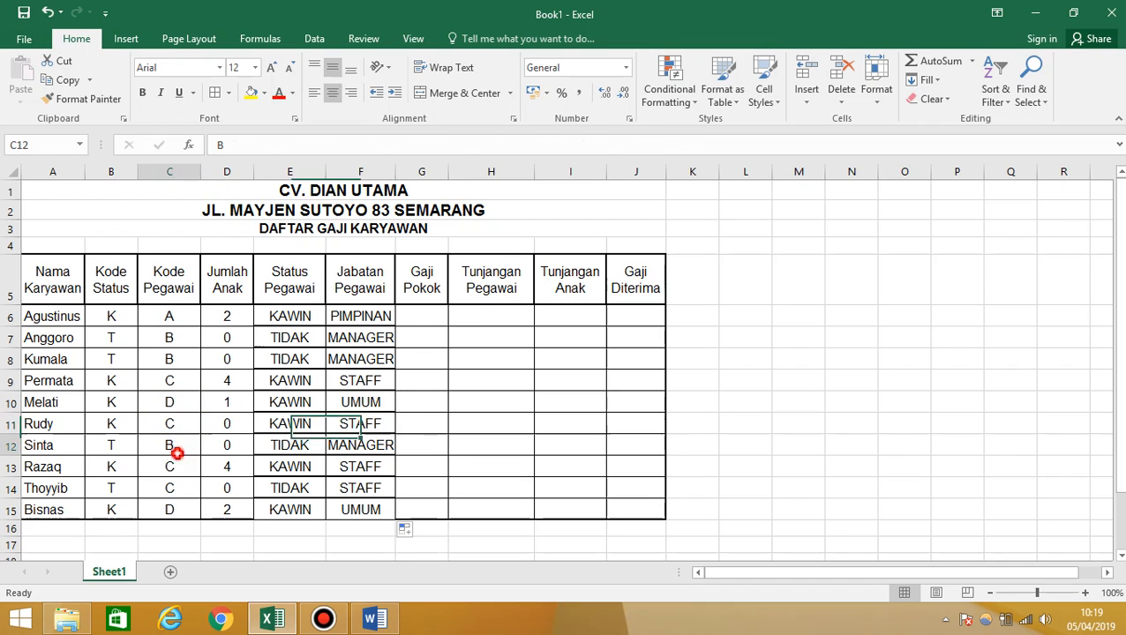
pyautogui.click(344, 447)
pyautogui.click(203, 471)
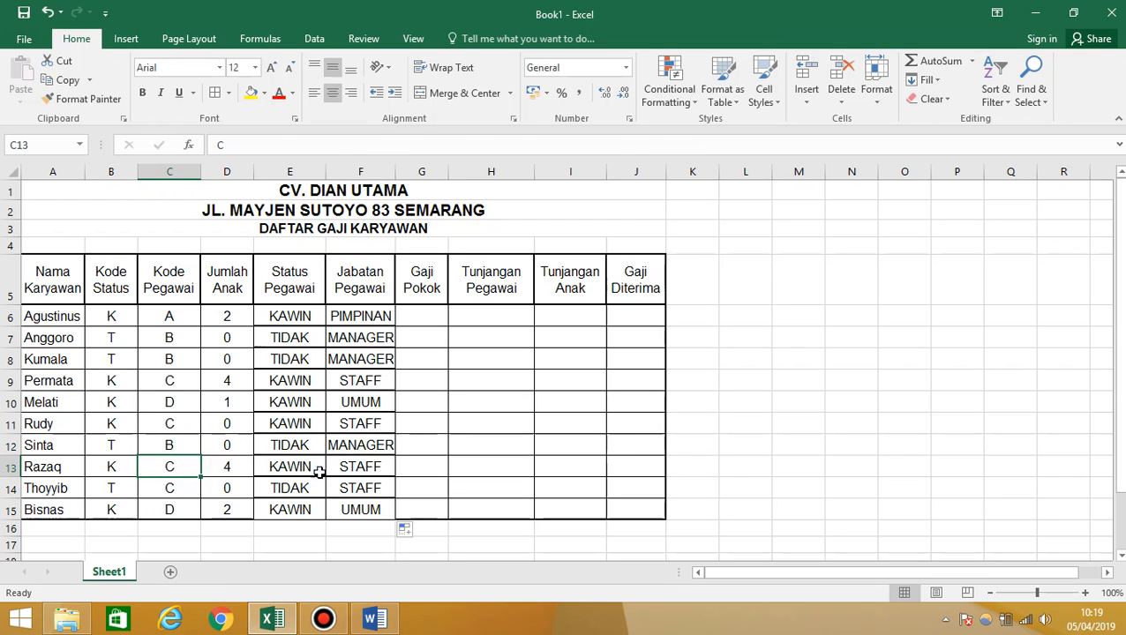
pyautogui.click(357, 469)
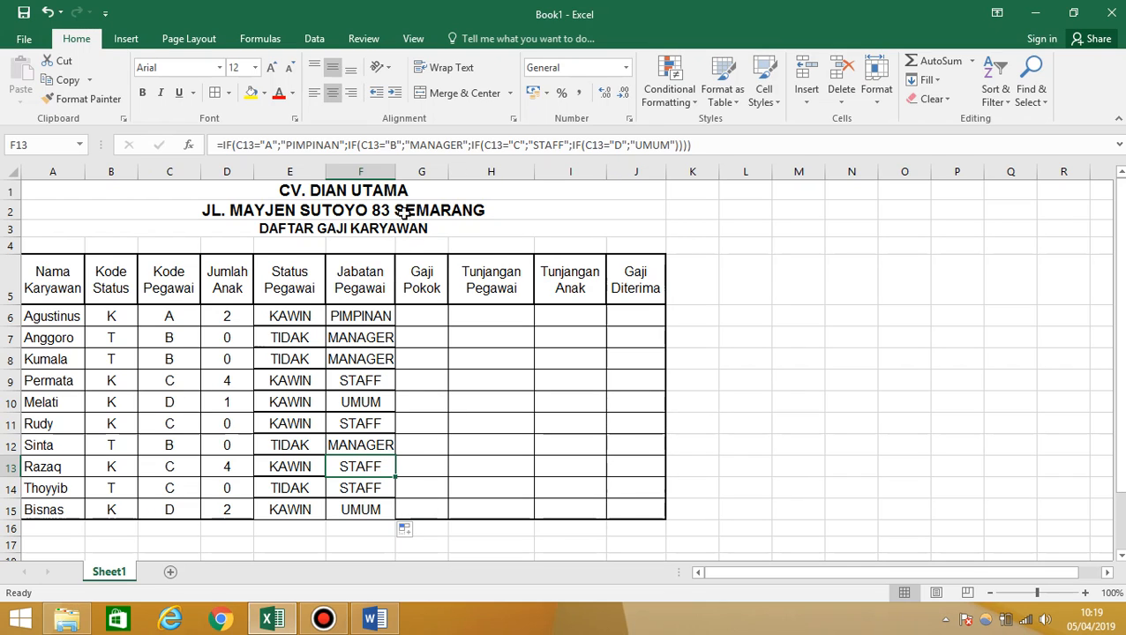
# Step: Widen the Jabatan Pegawai column slightly and select the first Gaji Pokok cell, G6
pyautogui.moveTo(398, 174); pyautogui.dragTo(403, 174)
pyautogui.click(424, 311)
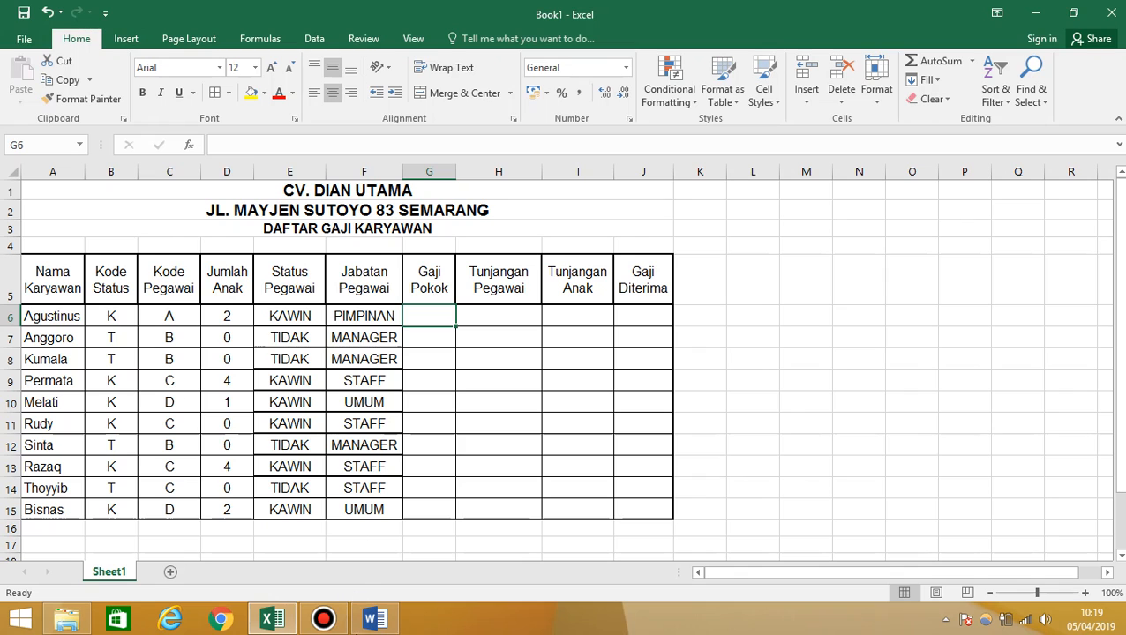
# Step: Check the Gaji Pokok rules in the TUGAS 1 Word document and start an IF formula in Excel cell G6
pyautogui.click(376, 621)
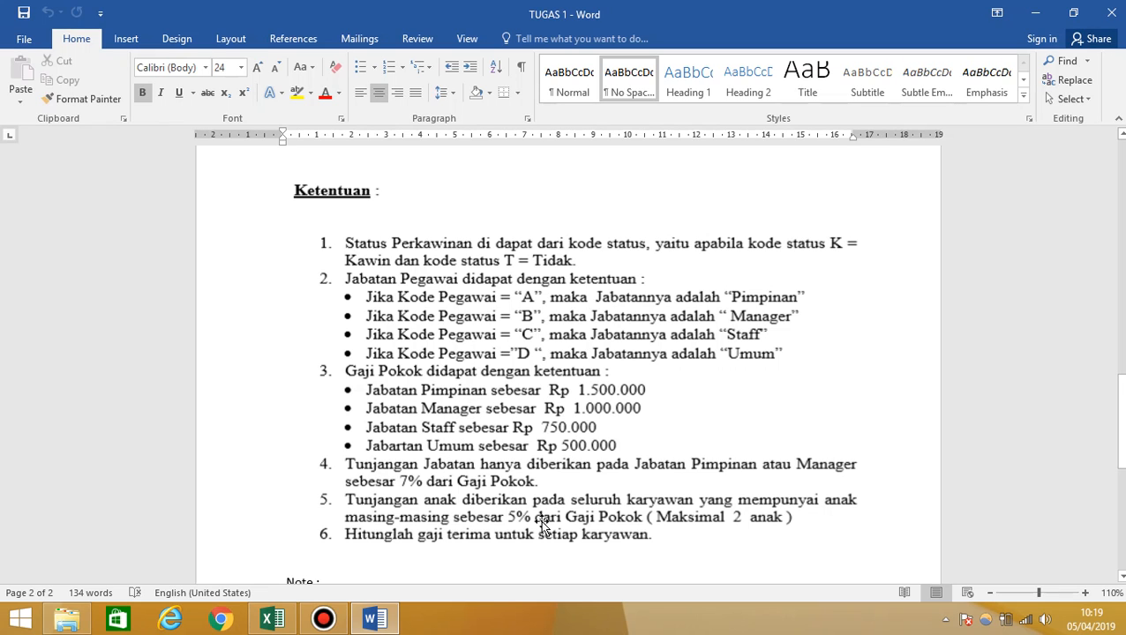
pyautogui.click(274, 619)
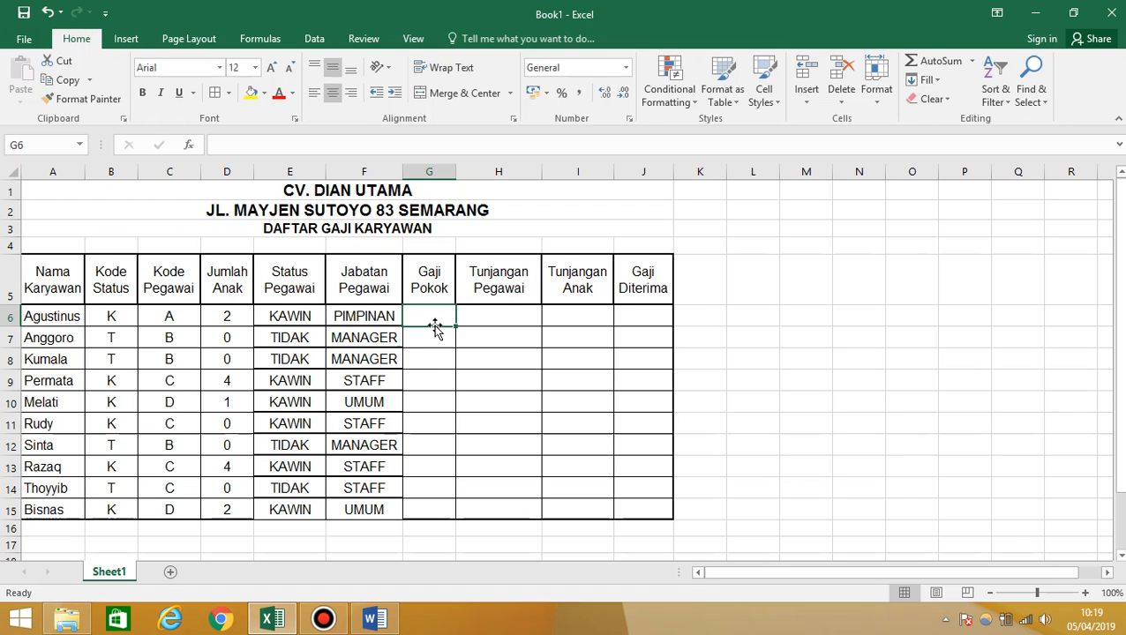
pyautogui.write('=')
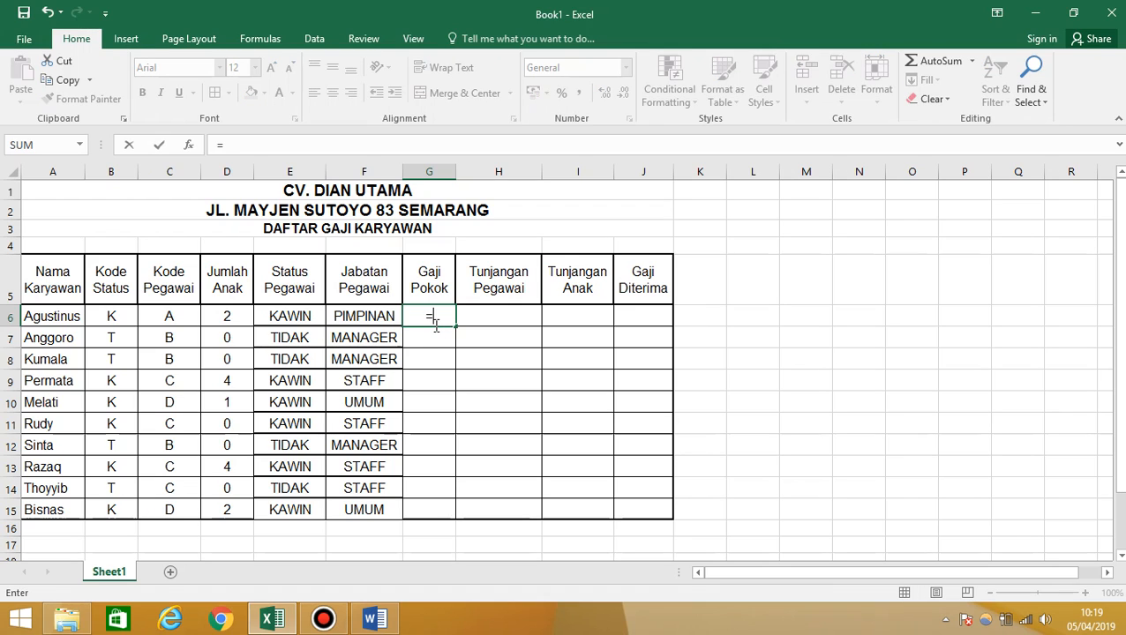
pyautogui.write('IF')
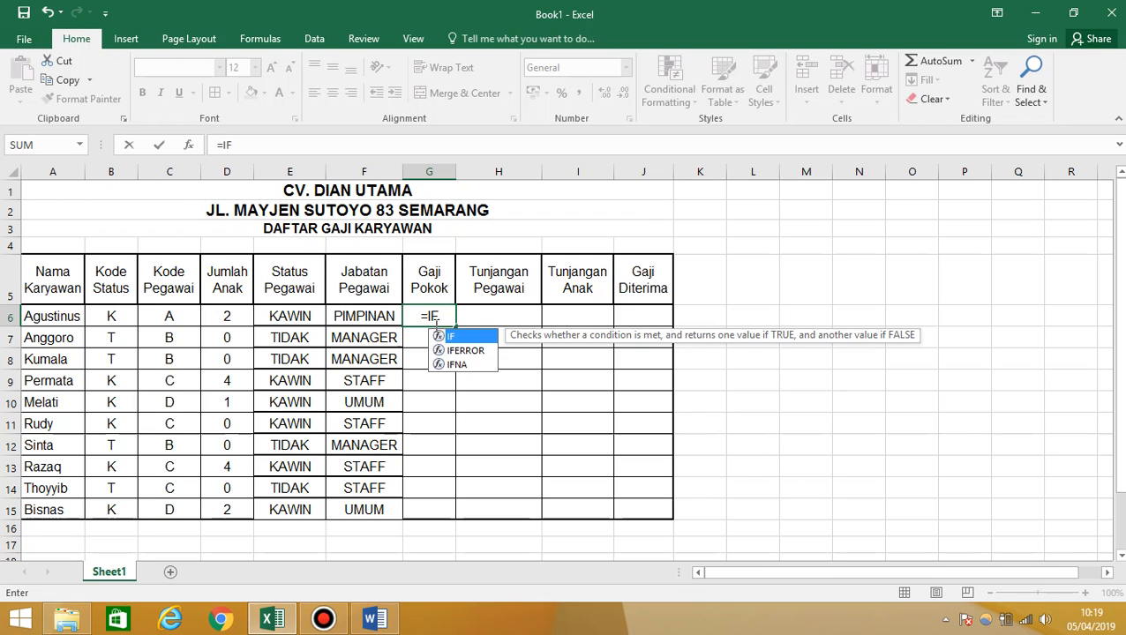
pyautogui.write('(')
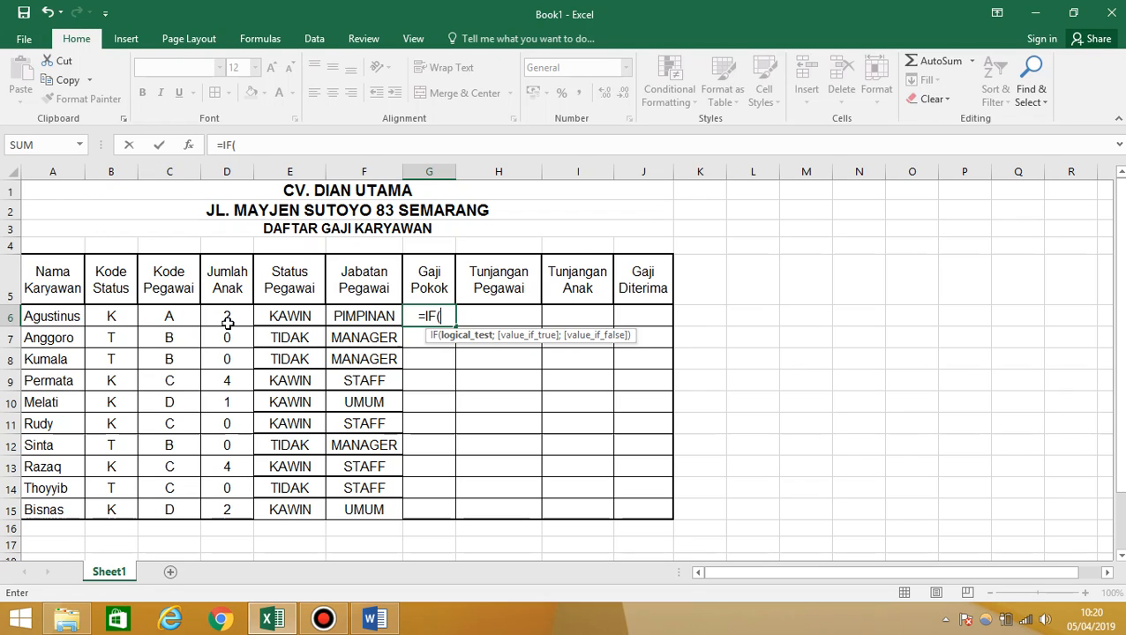
# Step: Make the G6 formula's first IF return 1500000 when F6="PIMPINAN", leaving the value-if-false argument open
pyautogui.click(369, 320)
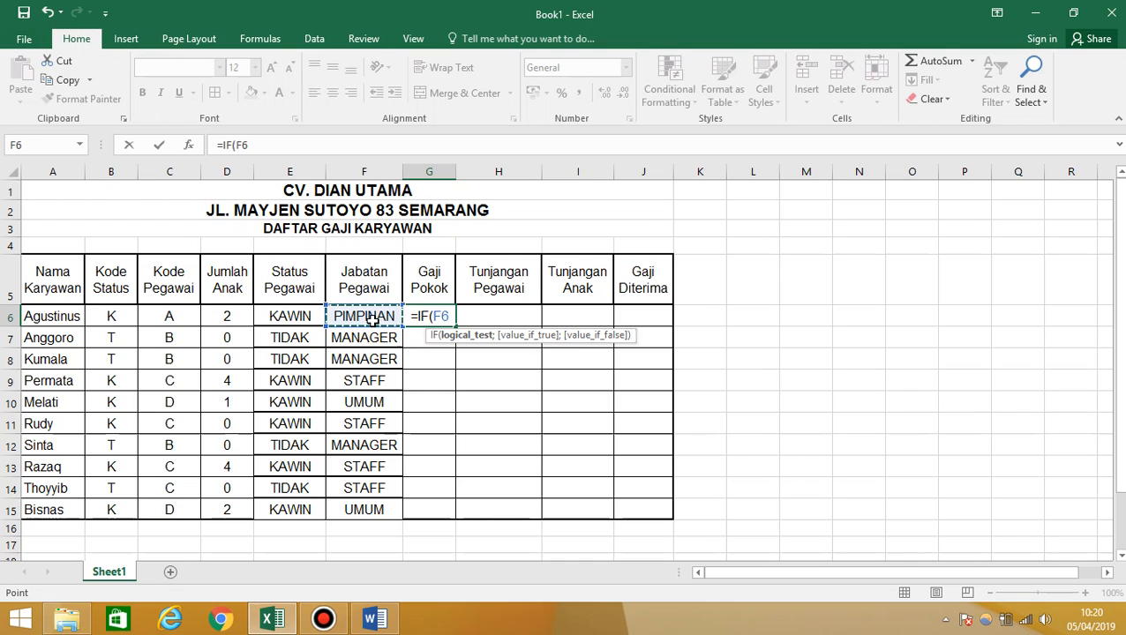
pyautogui.write('=')
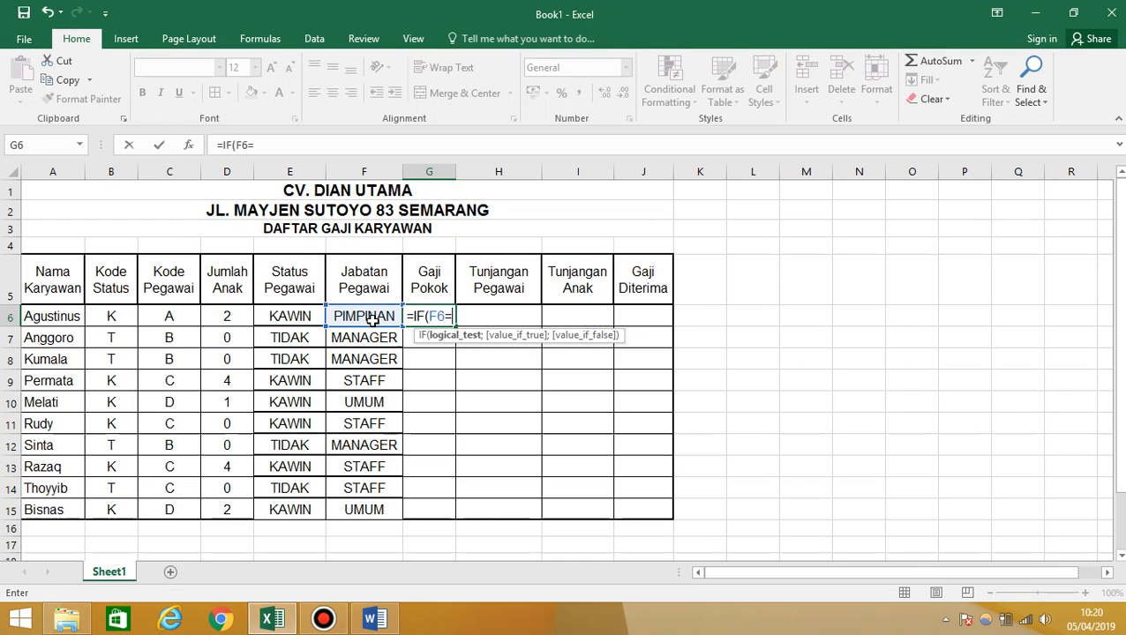
pyautogui.write('"P')
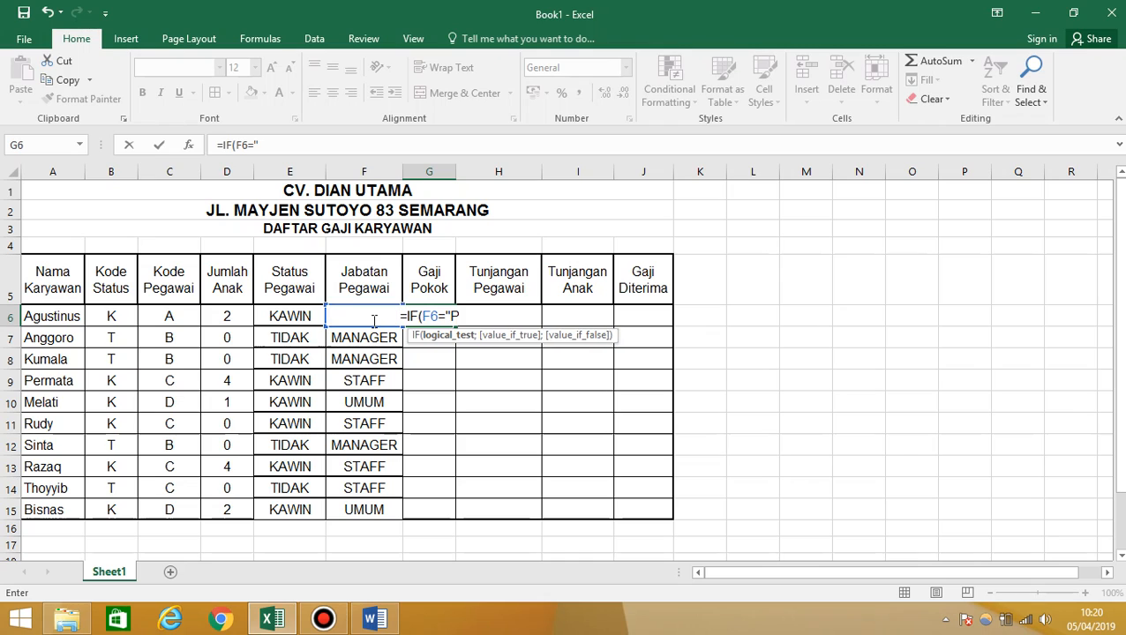
pyautogui.write('IMPIN')
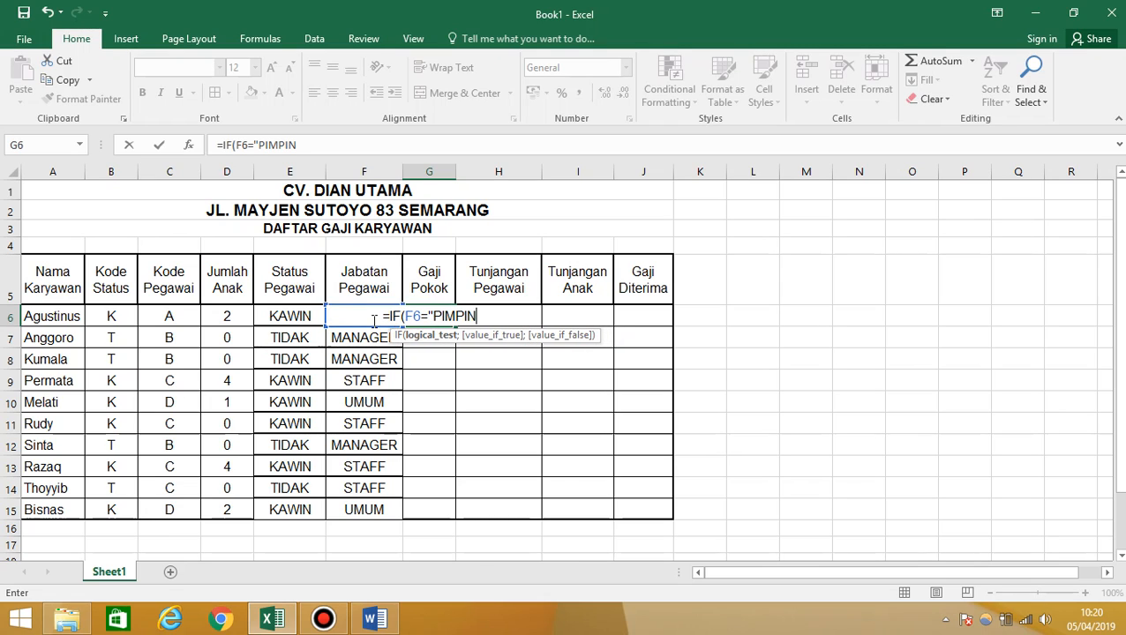
pyautogui.write('AN')
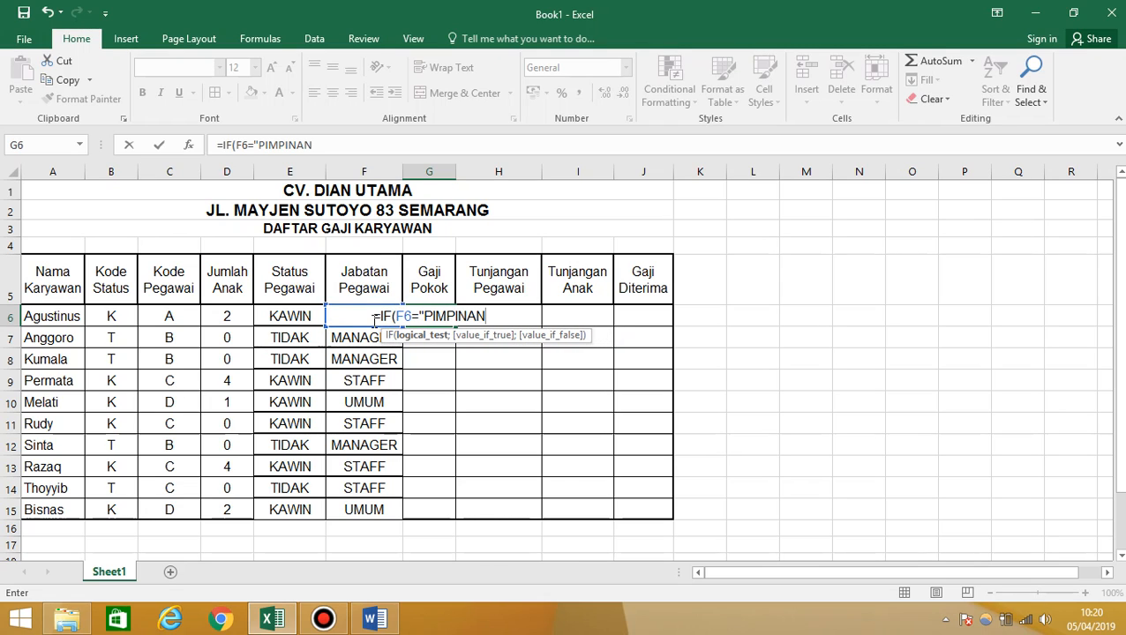
pyautogui.write('"')
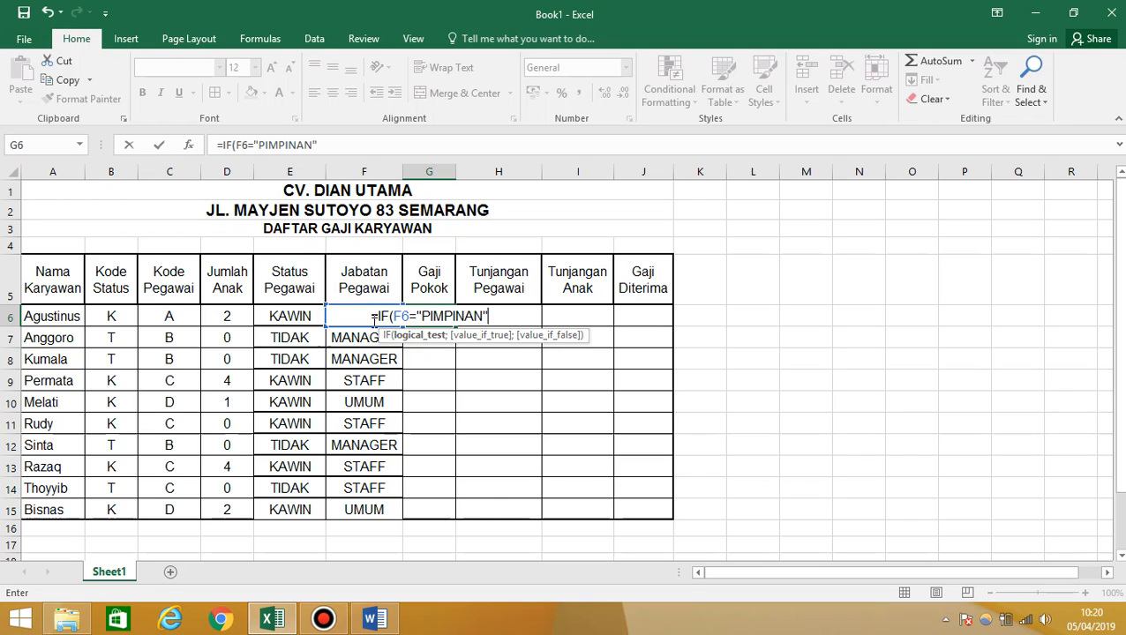
pyautogui.write(';150000')
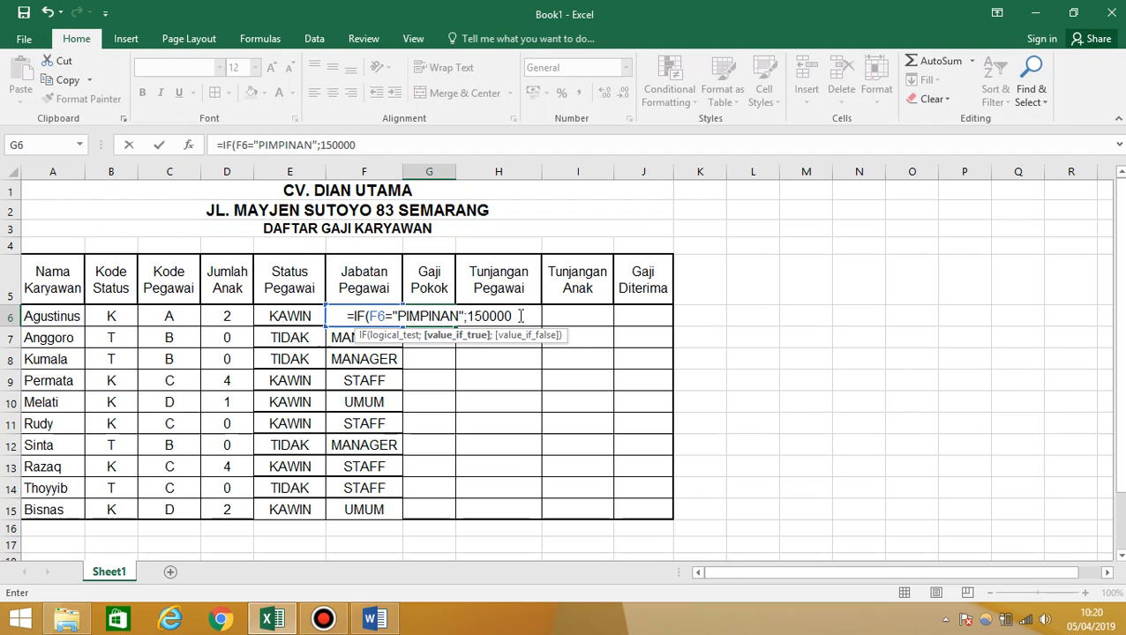
pyautogui.write('0')
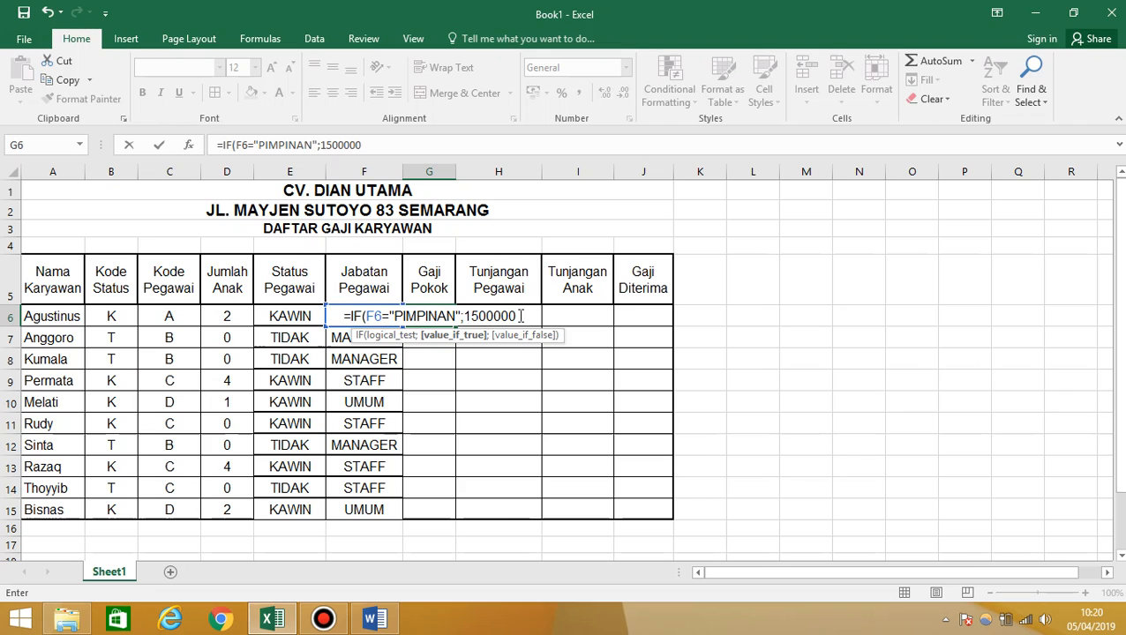
pyautogui.write(';')
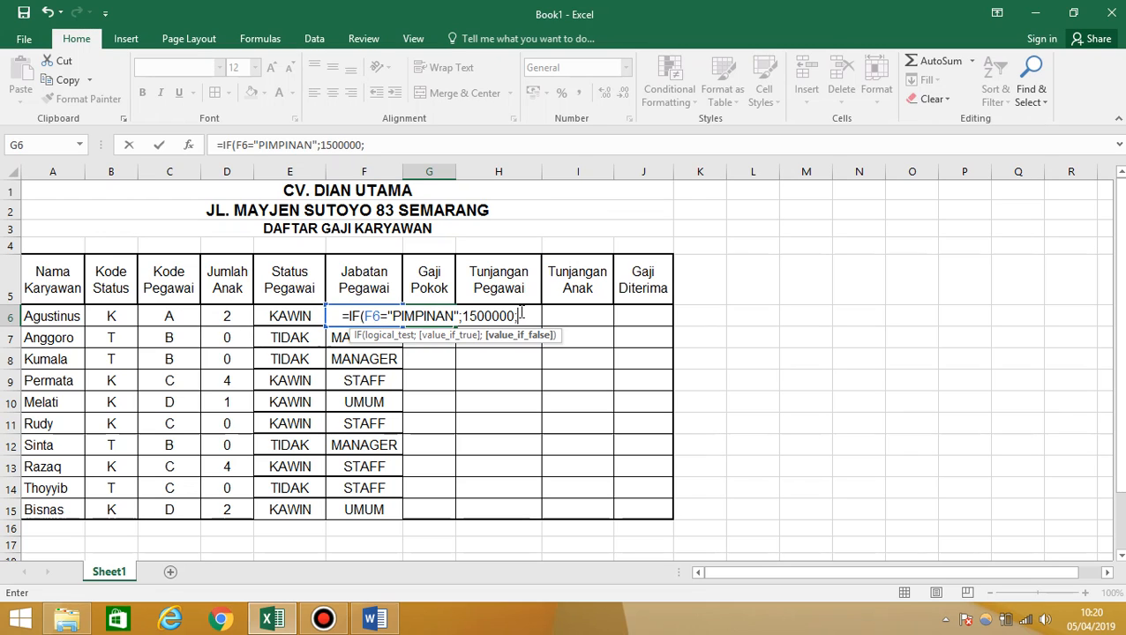
pyautogui.write('F6')
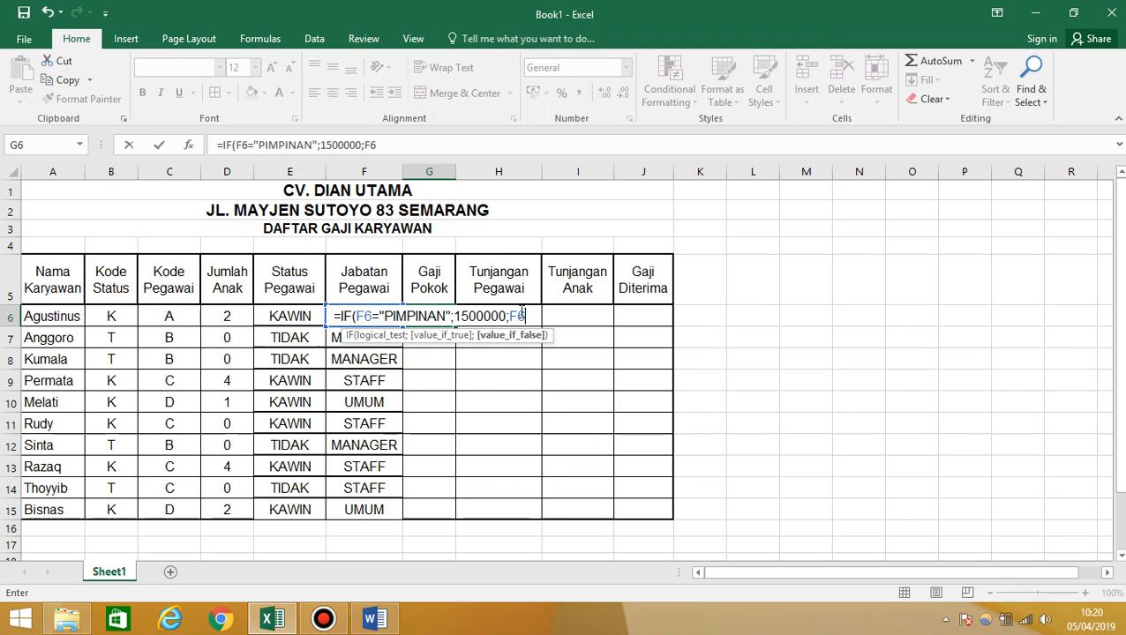
pyautogui.press('BackSpace')
pyautogui.press('BackSpace')
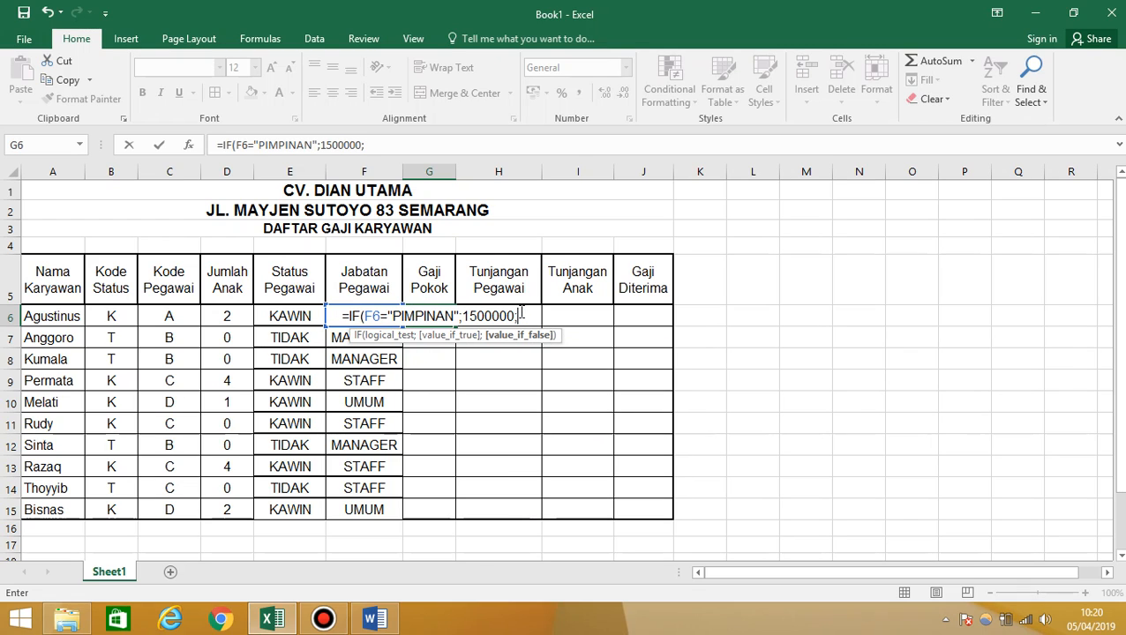
# Step: Add a nested IF to the G6 formula that returns 1000000 when F6="MANAGER"
pyautogui.write('IF')
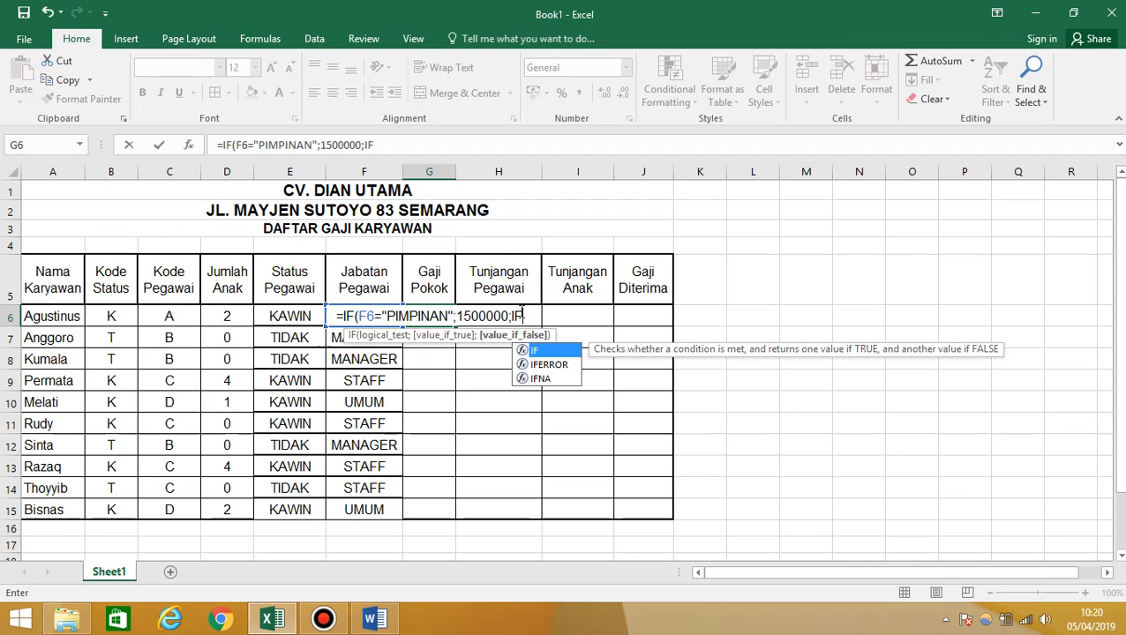
pyautogui.write('(')
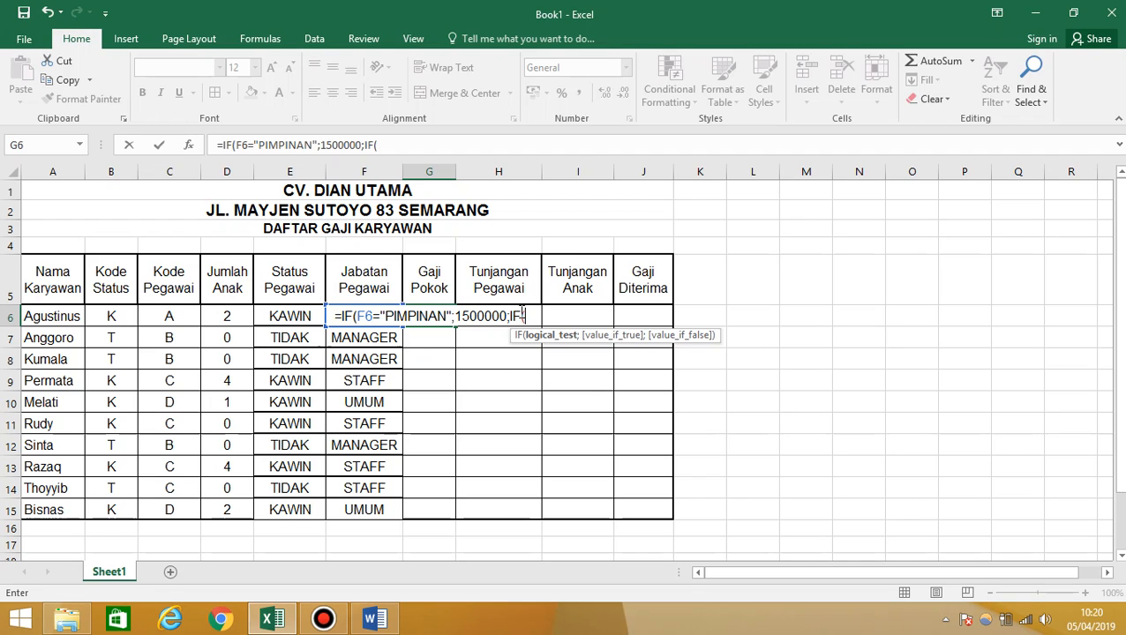
pyautogui.write('F6')
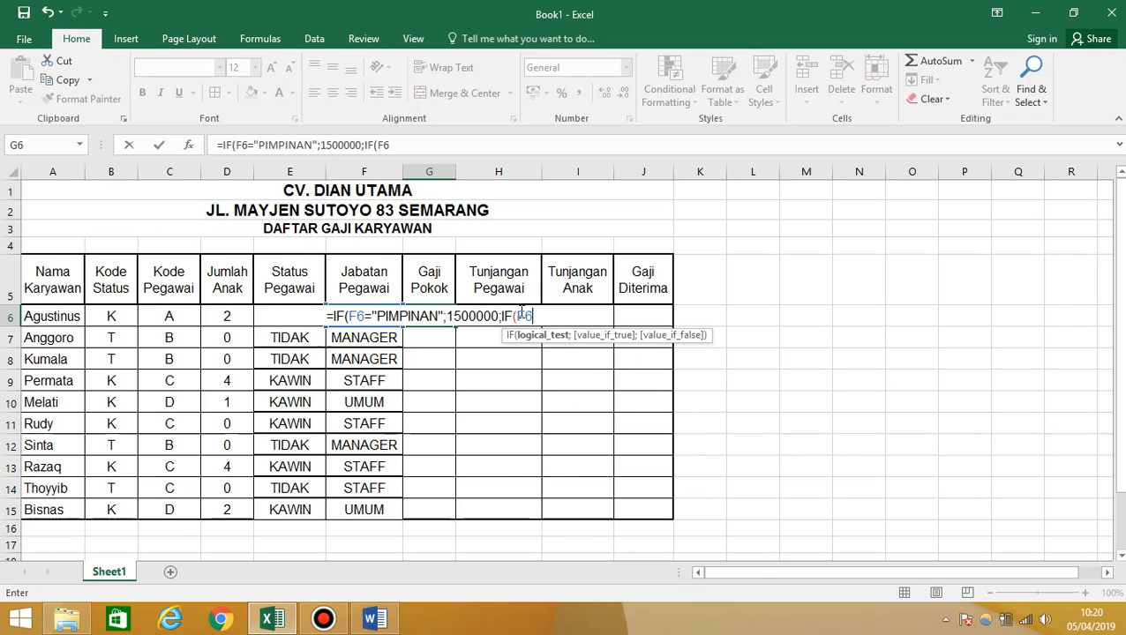
pyautogui.write('=')
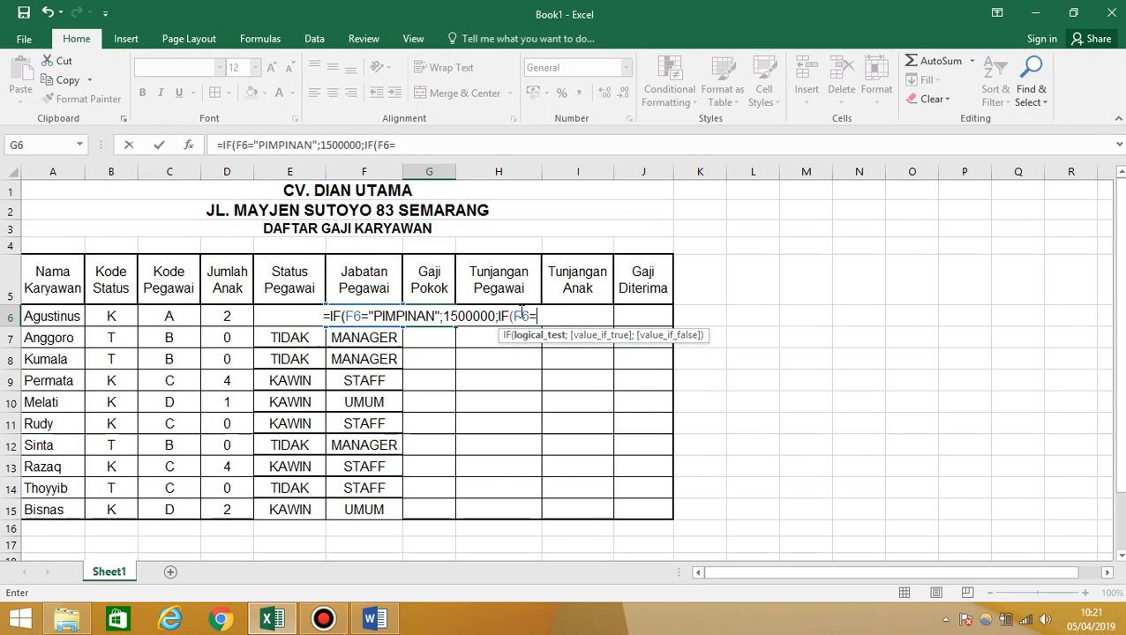
pyautogui.write('"')
pyautogui.write('M')
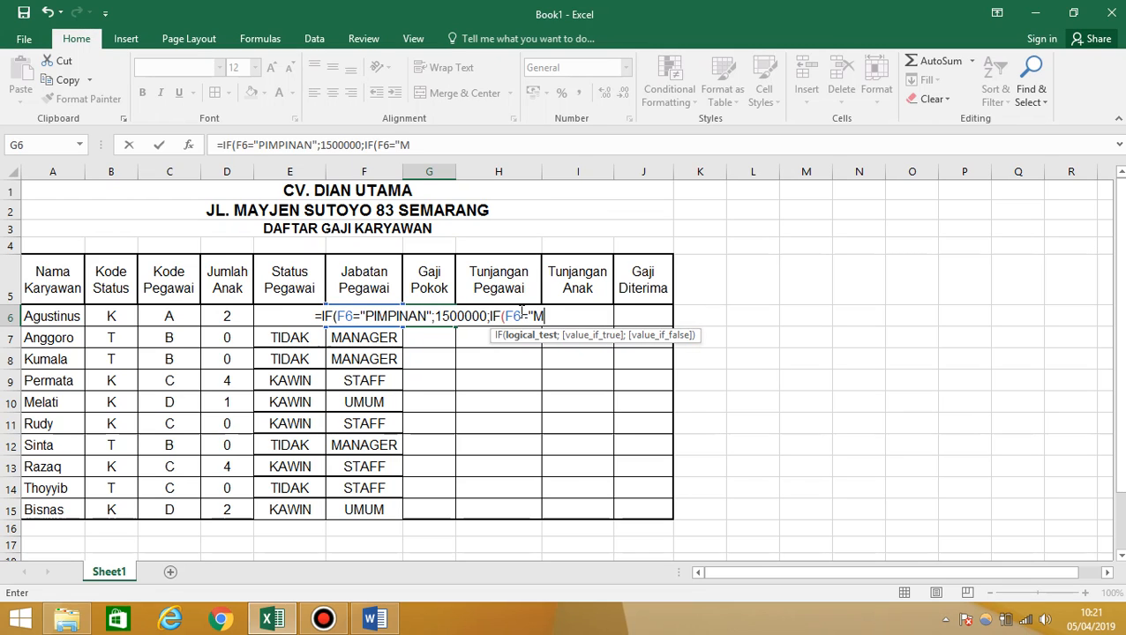
pyautogui.write('ANAGER')
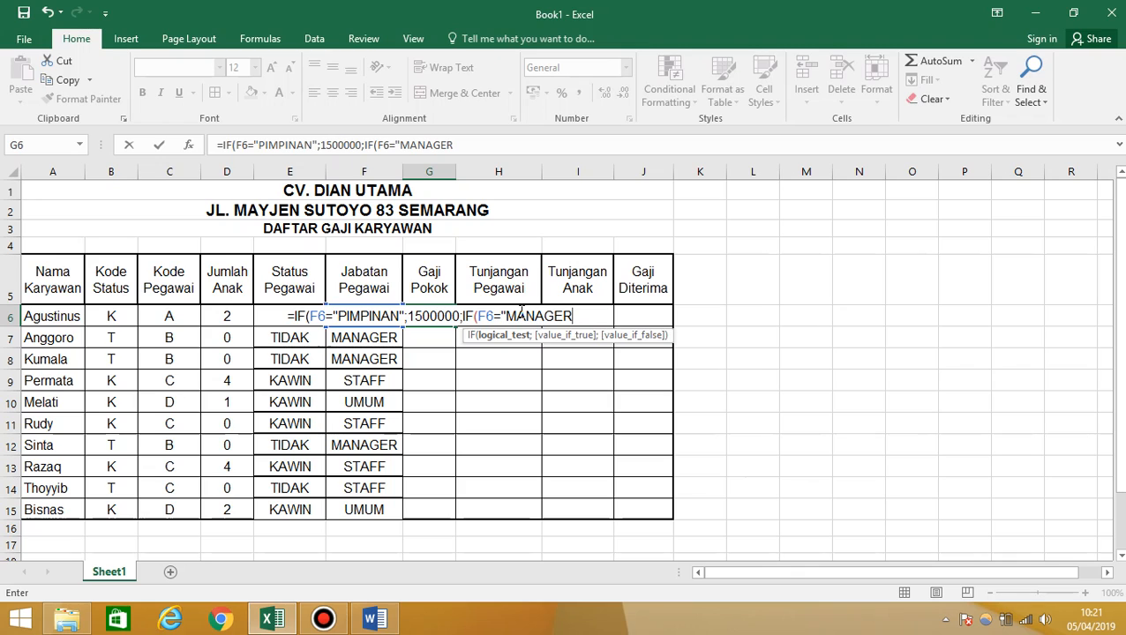
pyautogui.write('"')
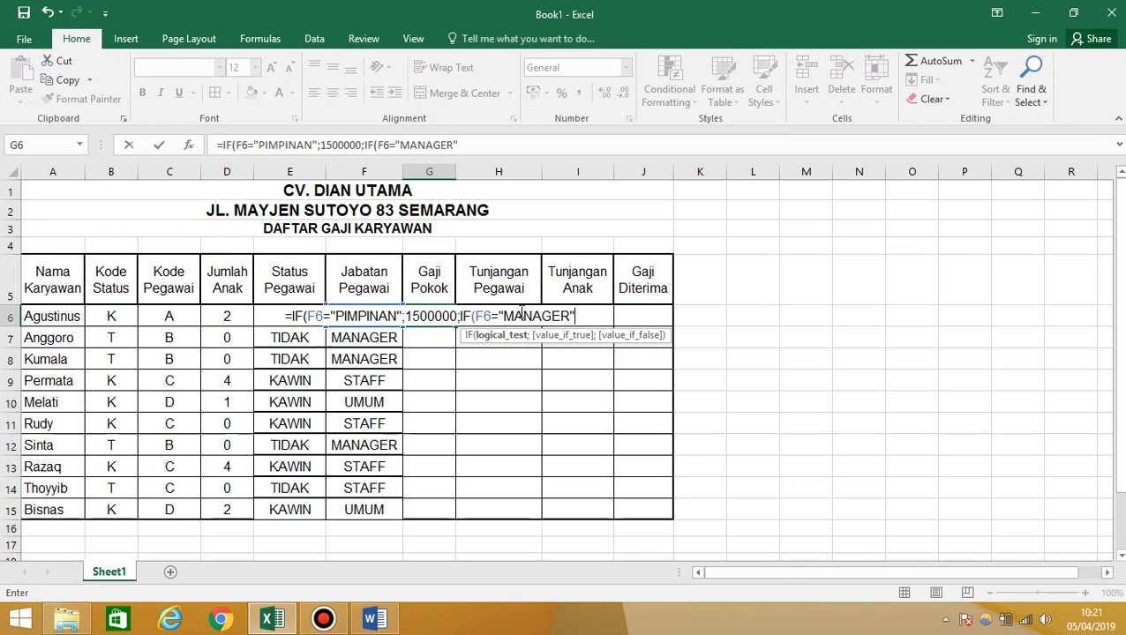
pyautogui.write(';')
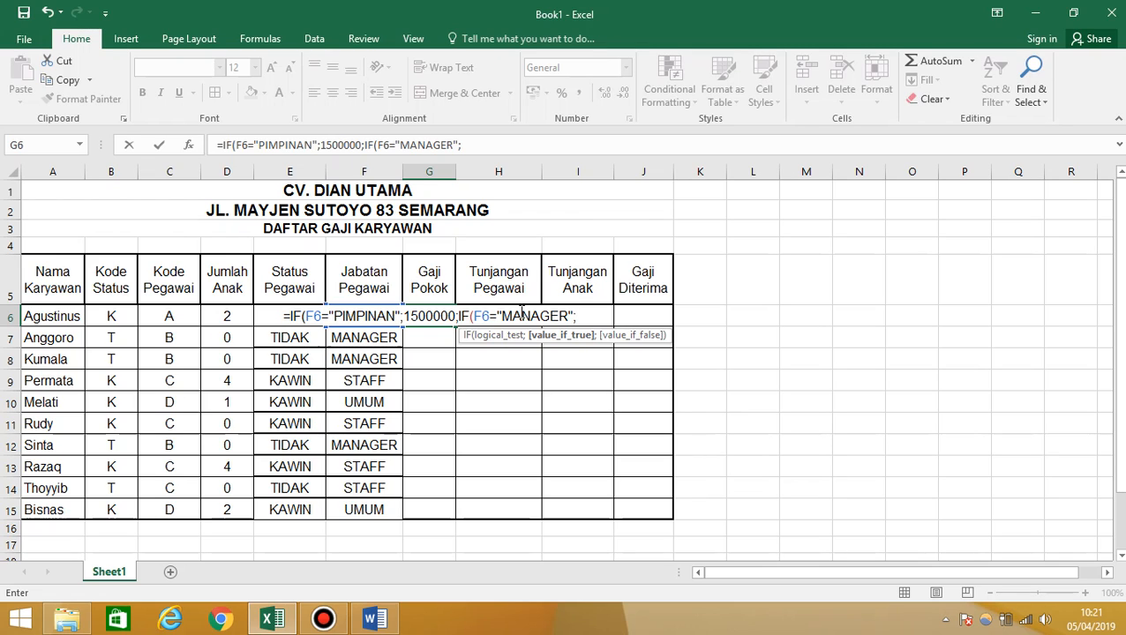
pyautogui.write('10000')
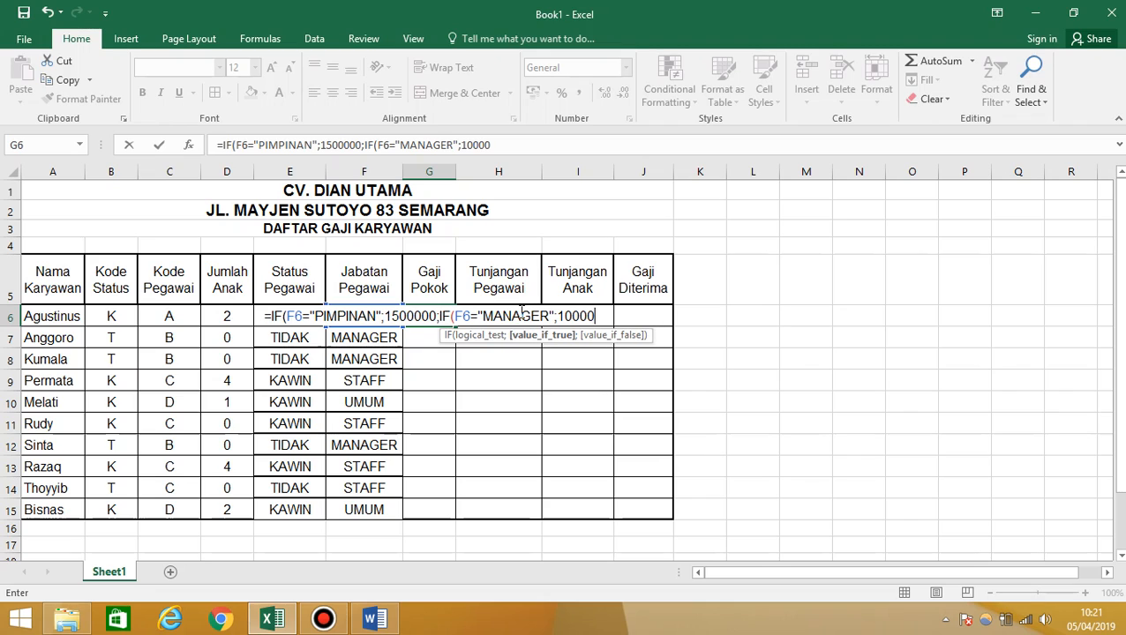
pyautogui.write('00')
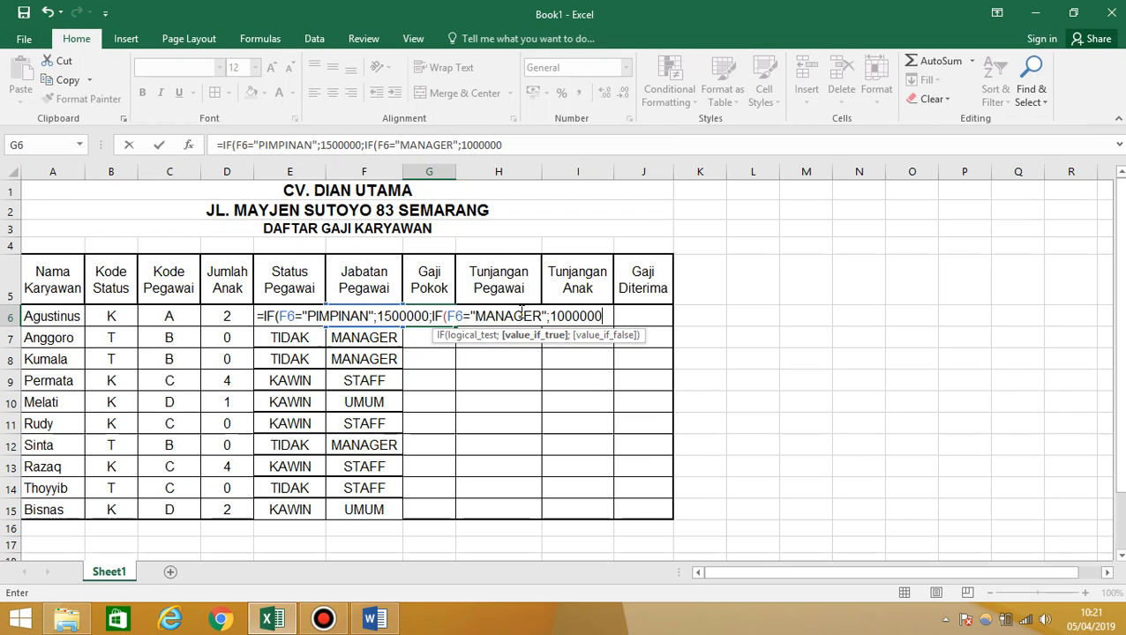
# Step: Nest a third IF in the G6 formula that returns 750000 when F6="STAFF"
pyautogui.write(';I')
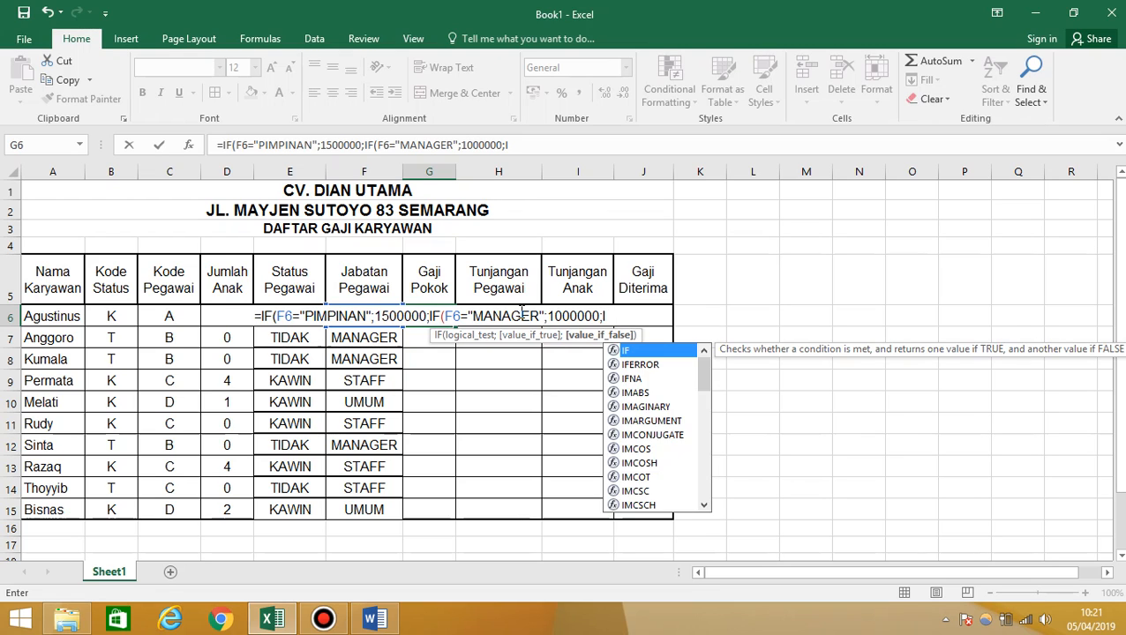
pyautogui.write('F')
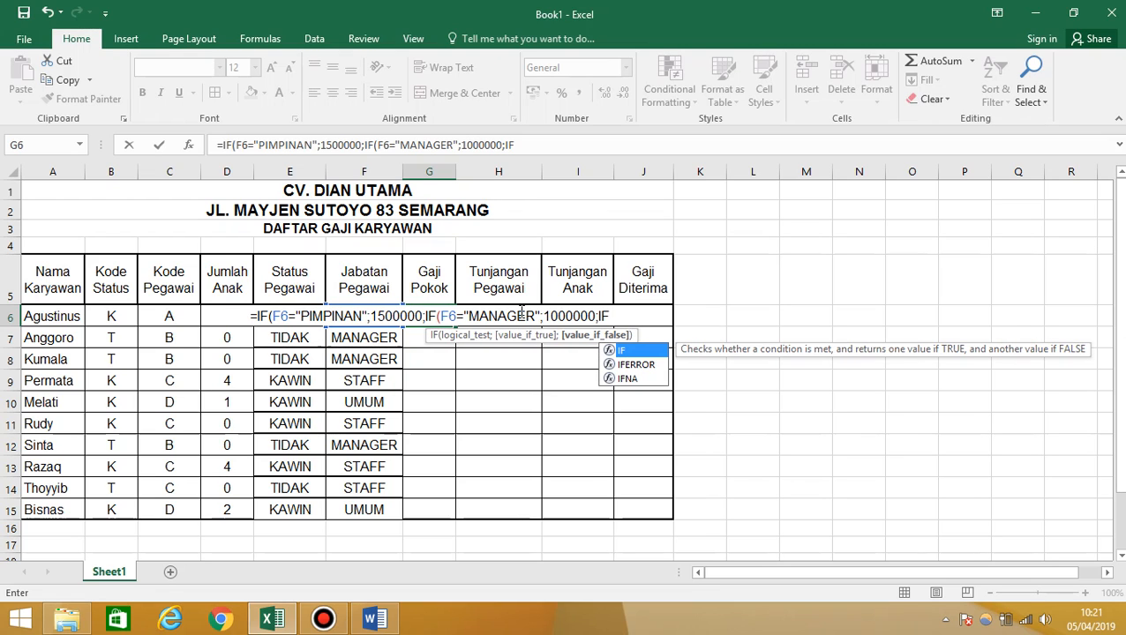
pyautogui.write('(')
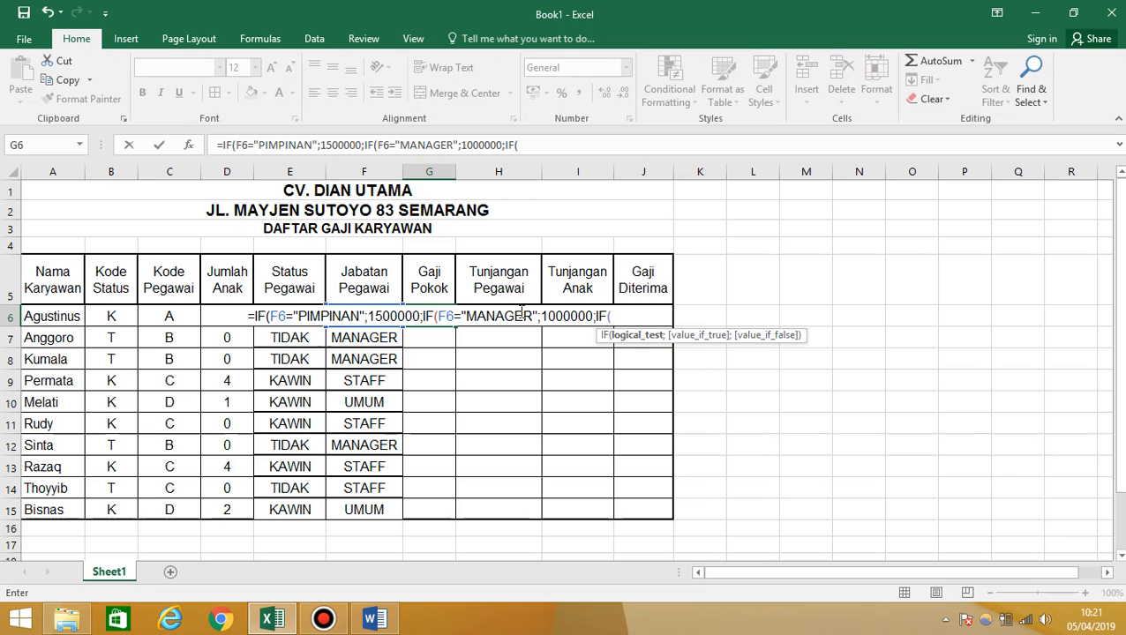
pyautogui.write('F6')
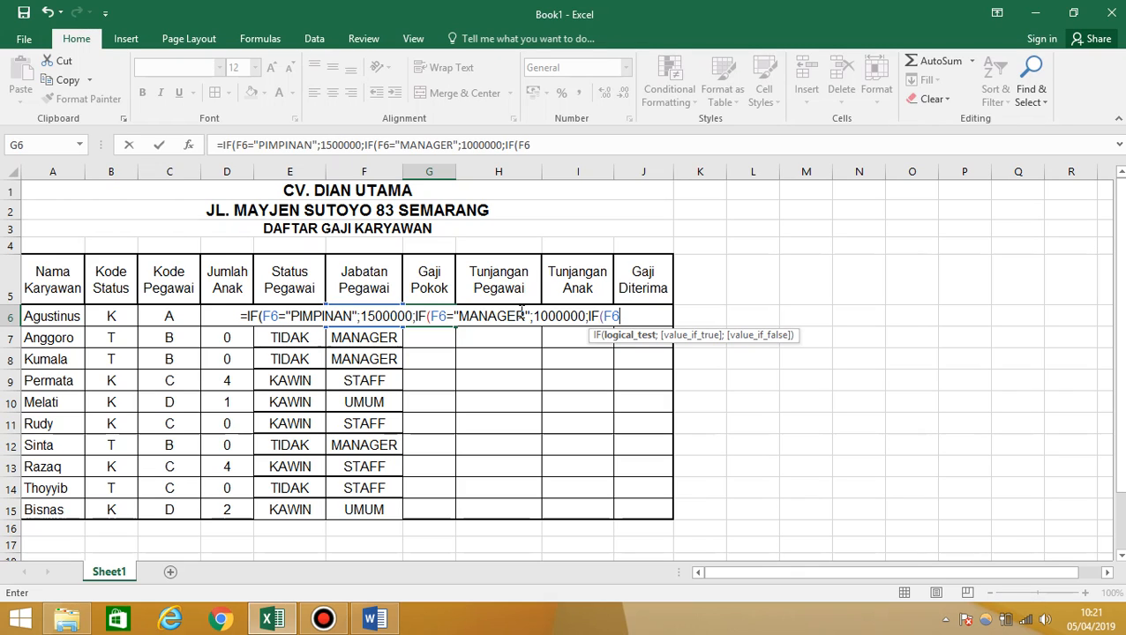
pyautogui.write('=')
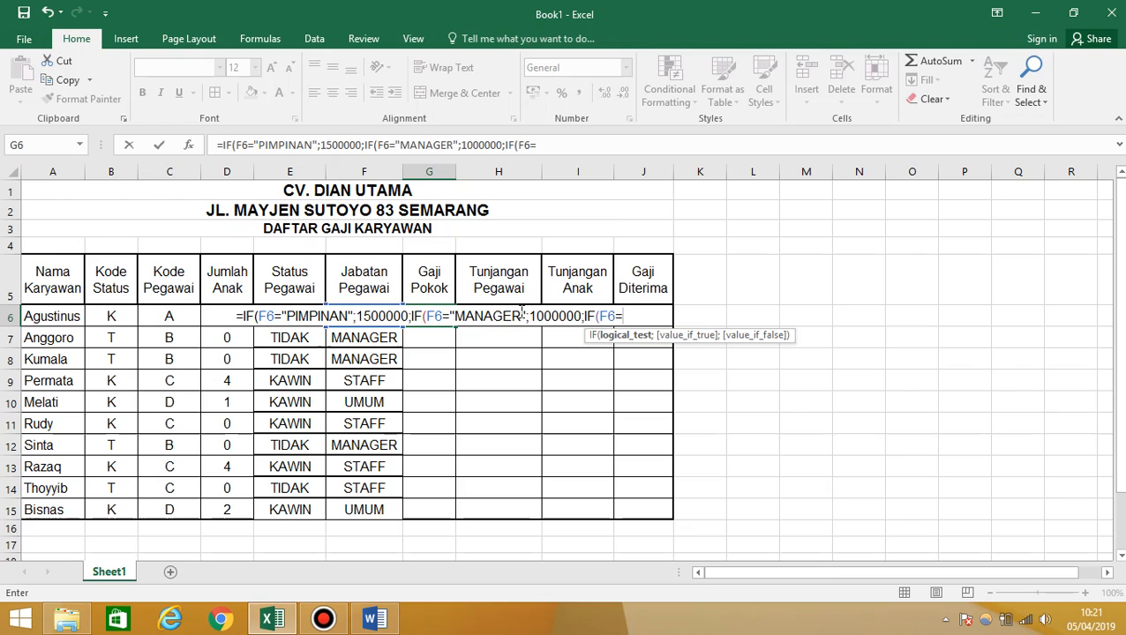
pyautogui.write('"')
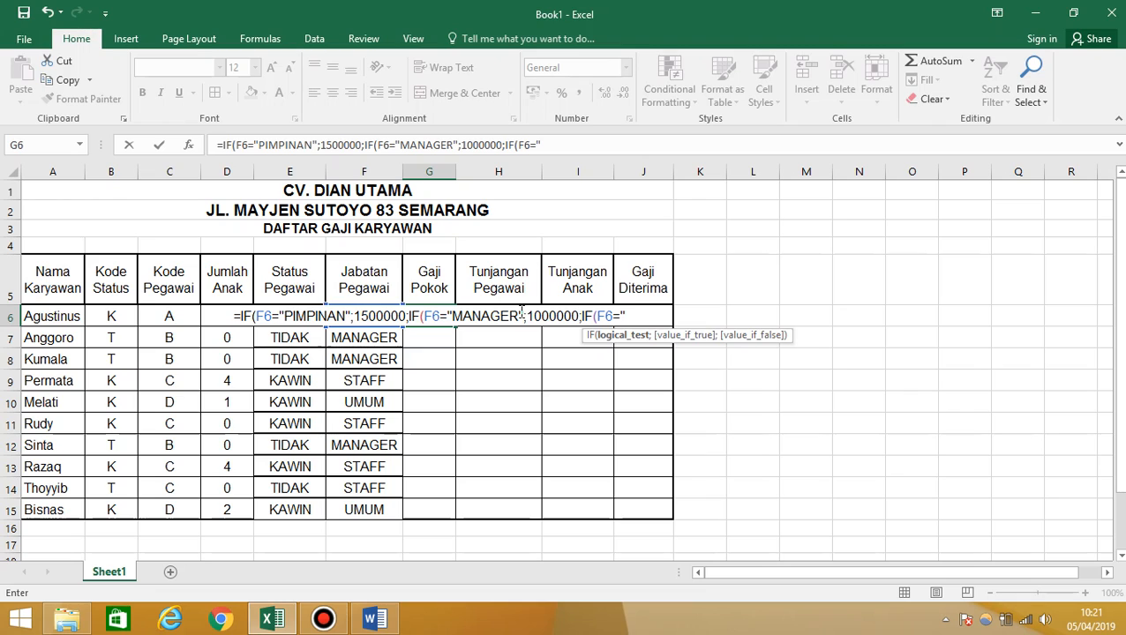
pyautogui.write('ST')
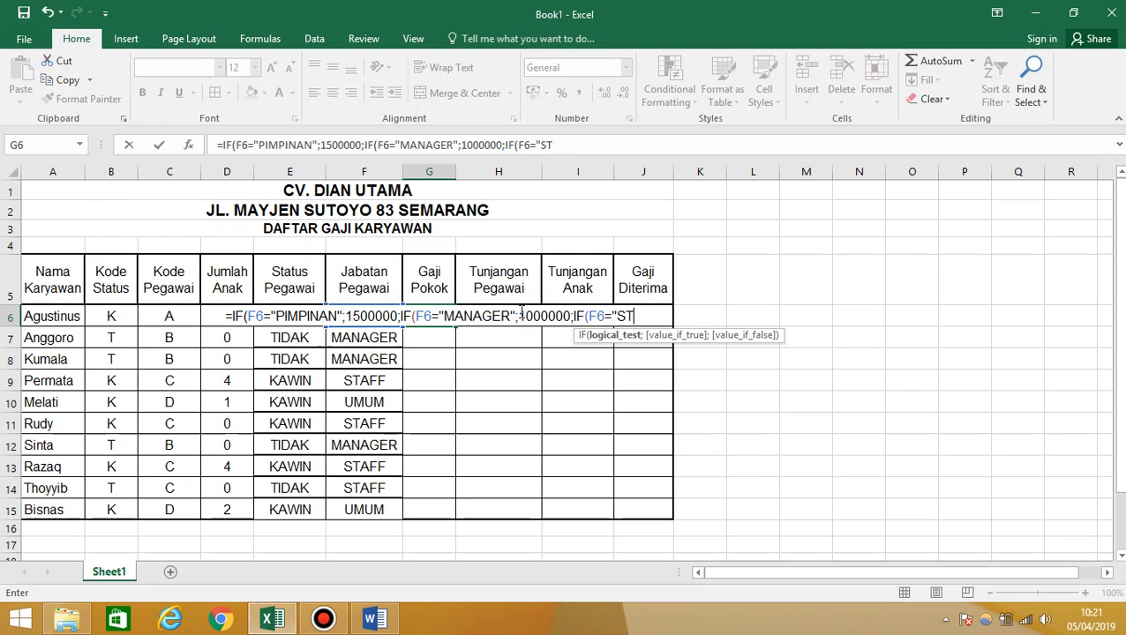
pyautogui.write('AFF')
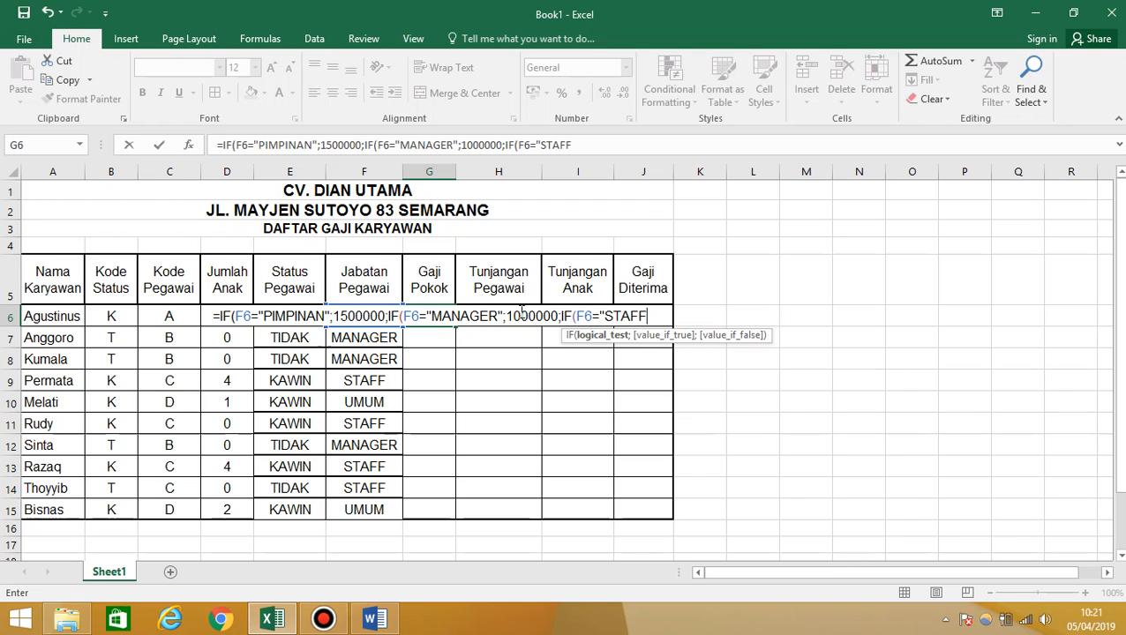
pyautogui.write('"')
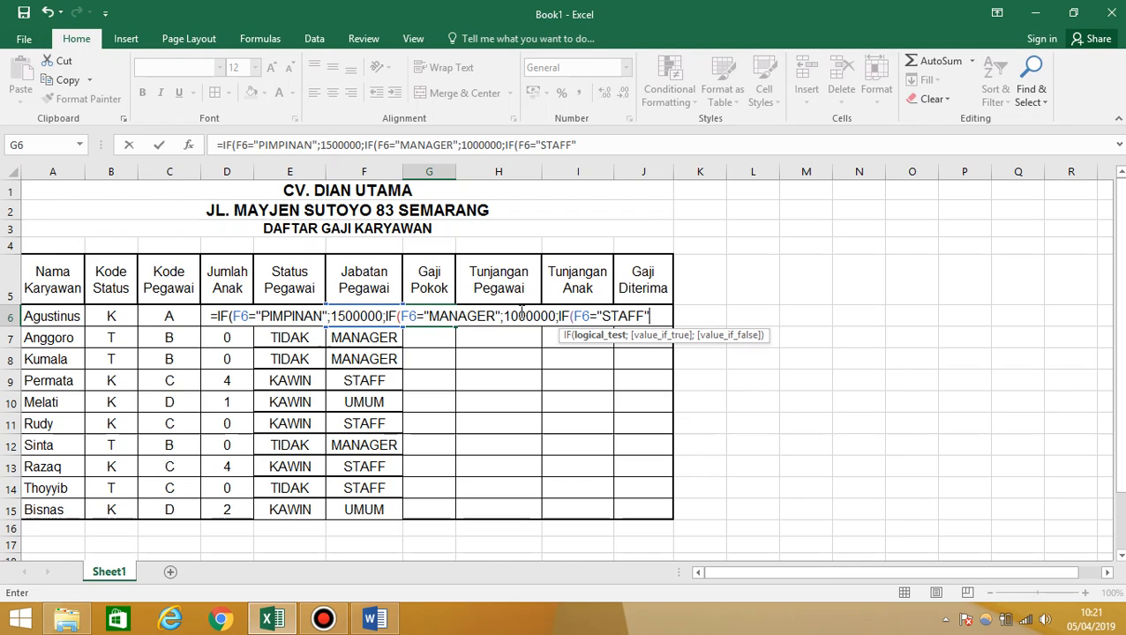
pyautogui.write(';')
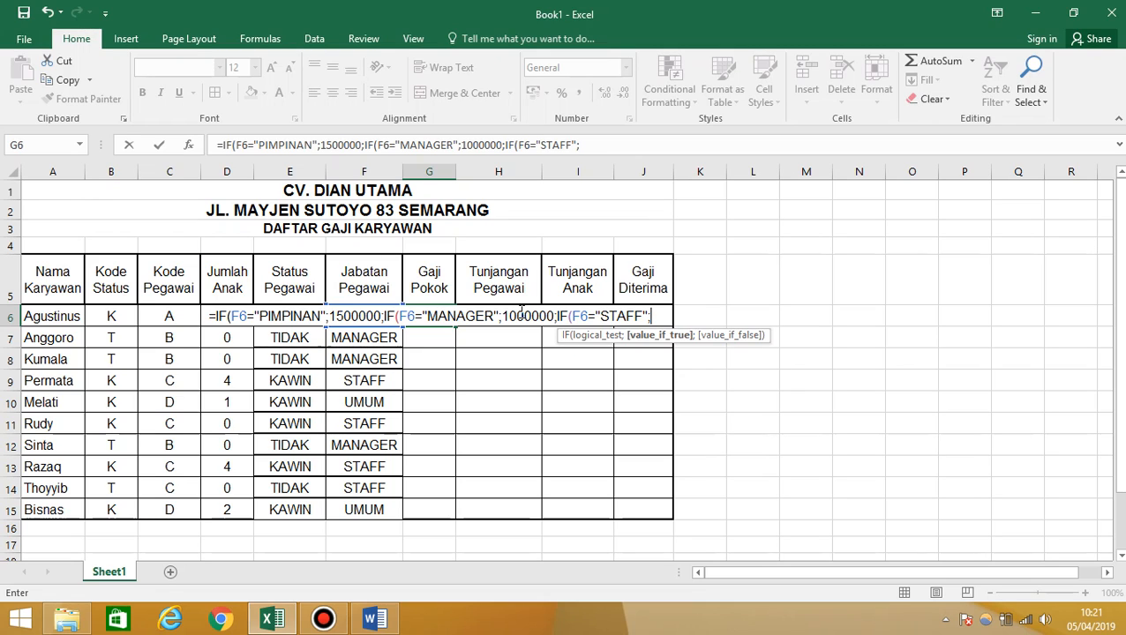
pyautogui.write('750000')
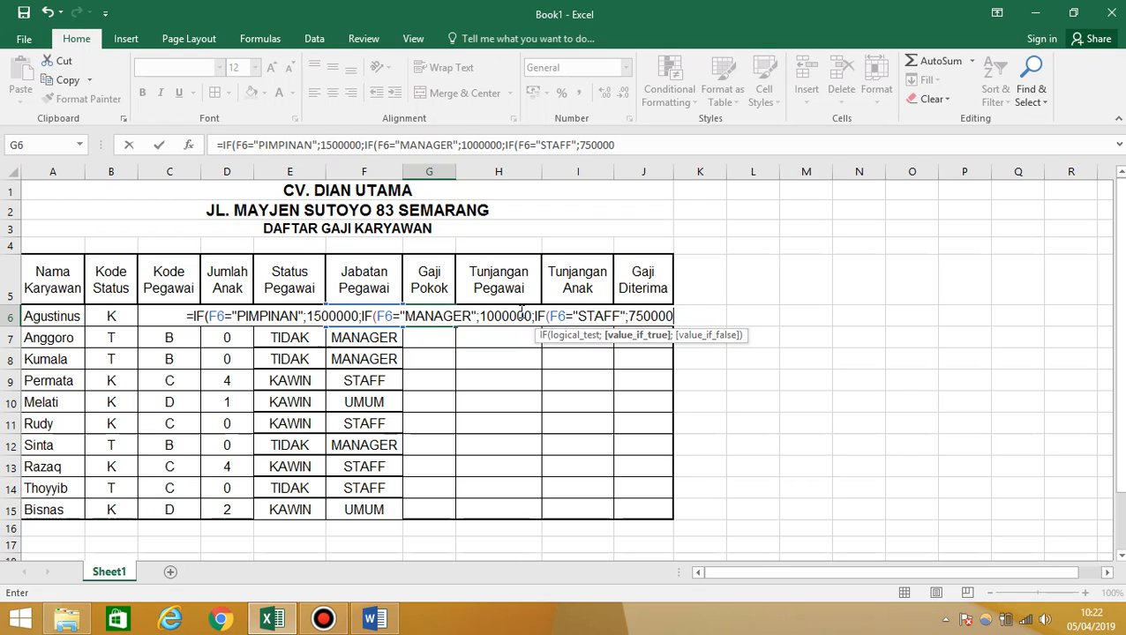
# Step: Nest a fourth IF returning 500000 when F6="UMUM", close all four parentheses and enter the G6 formula
pyautogui.write(';IF')
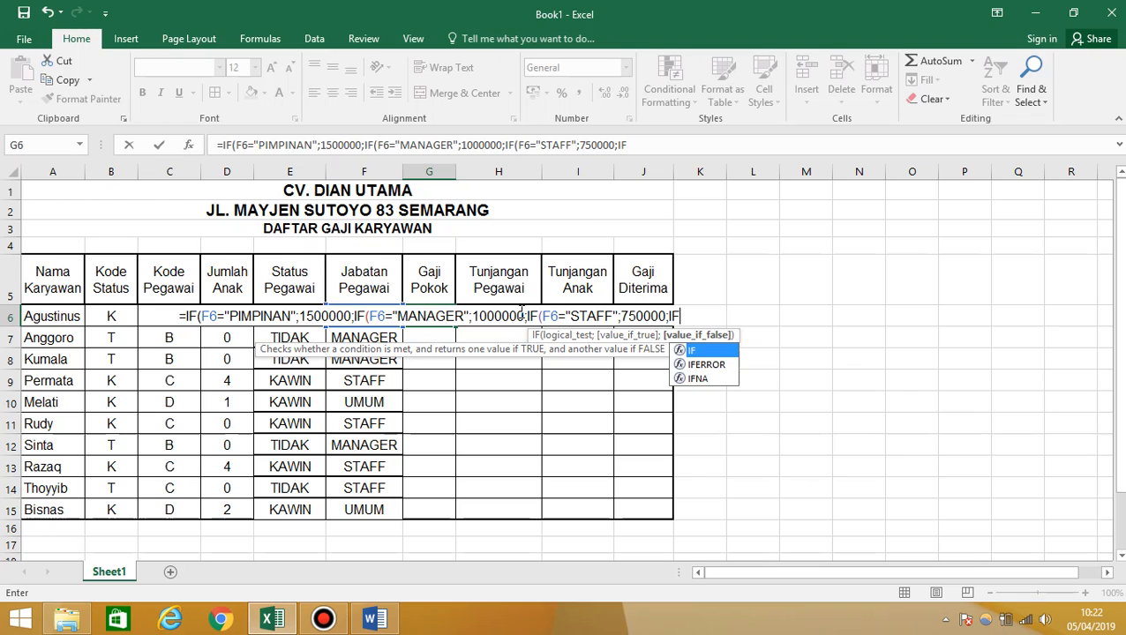
pyautogui.write('(')
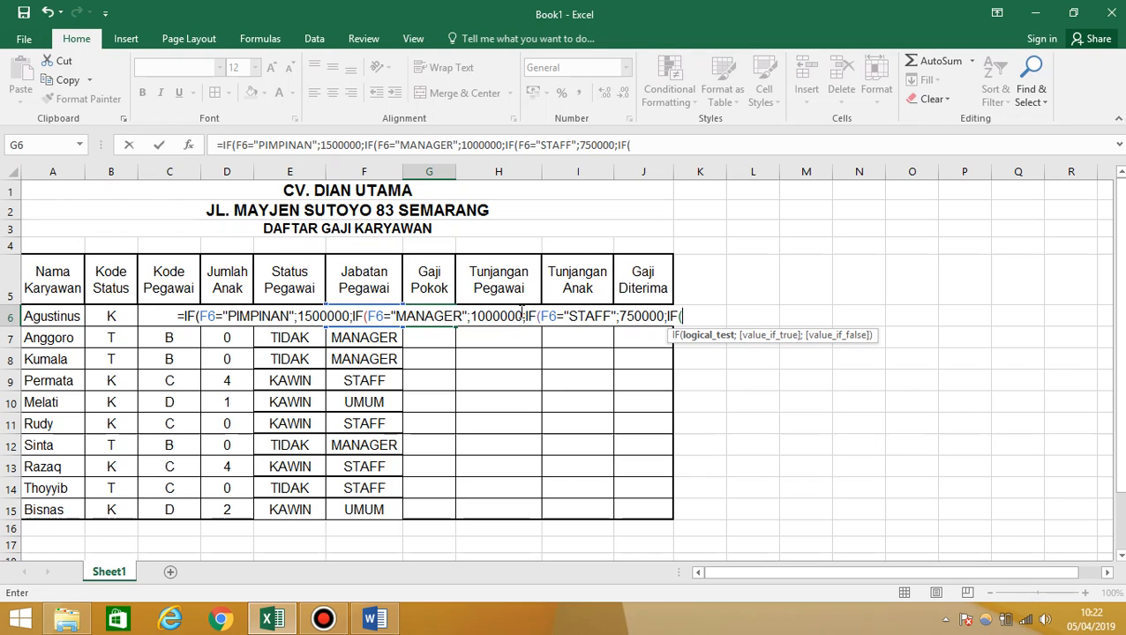
pyautogui.write('F6')
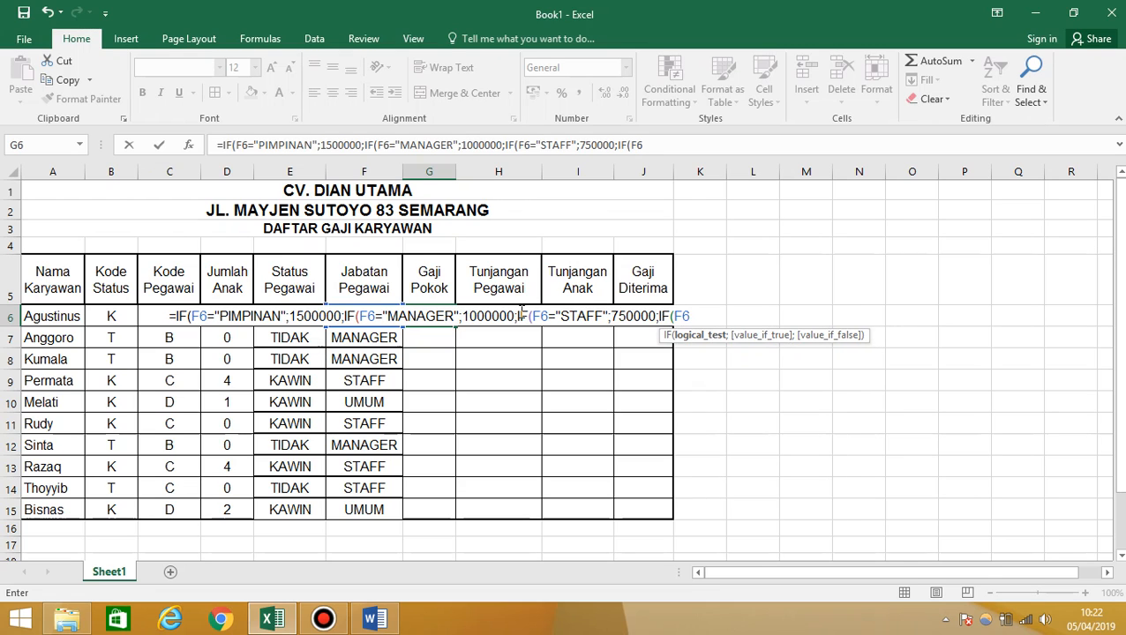
pyautogui.write('=')
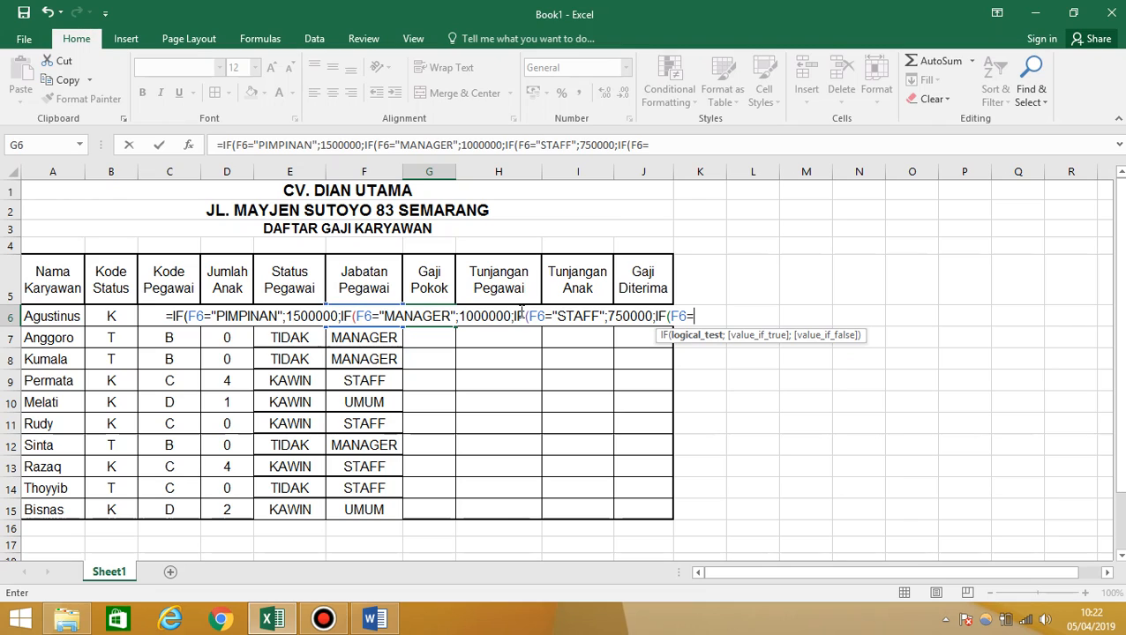
pyautogui.write('"UMUM')
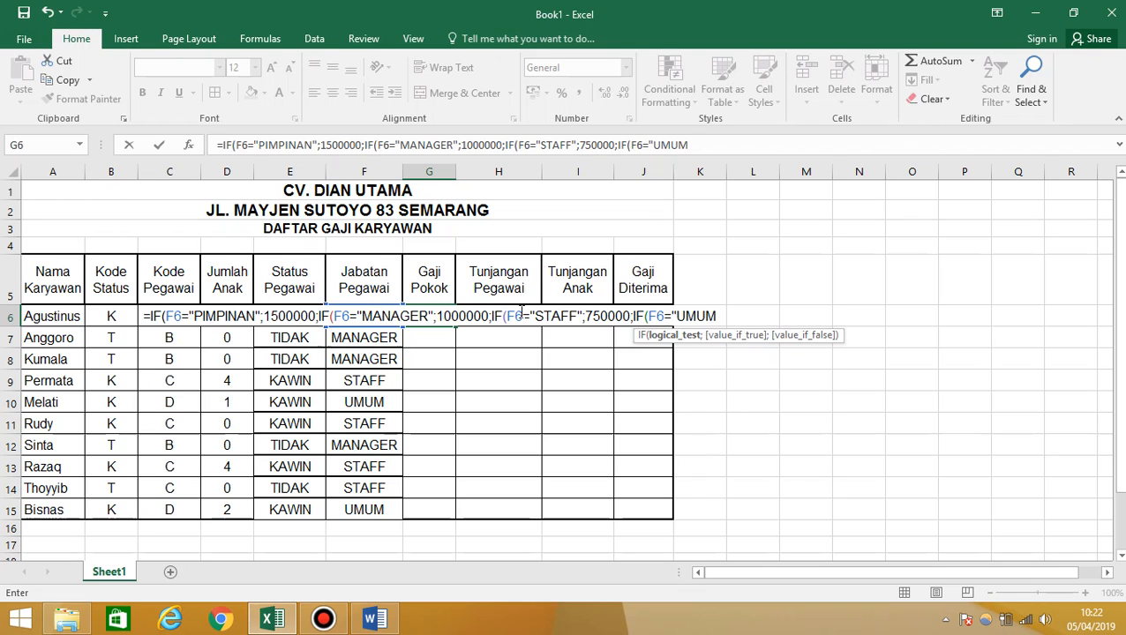
pyautogui.write('"')
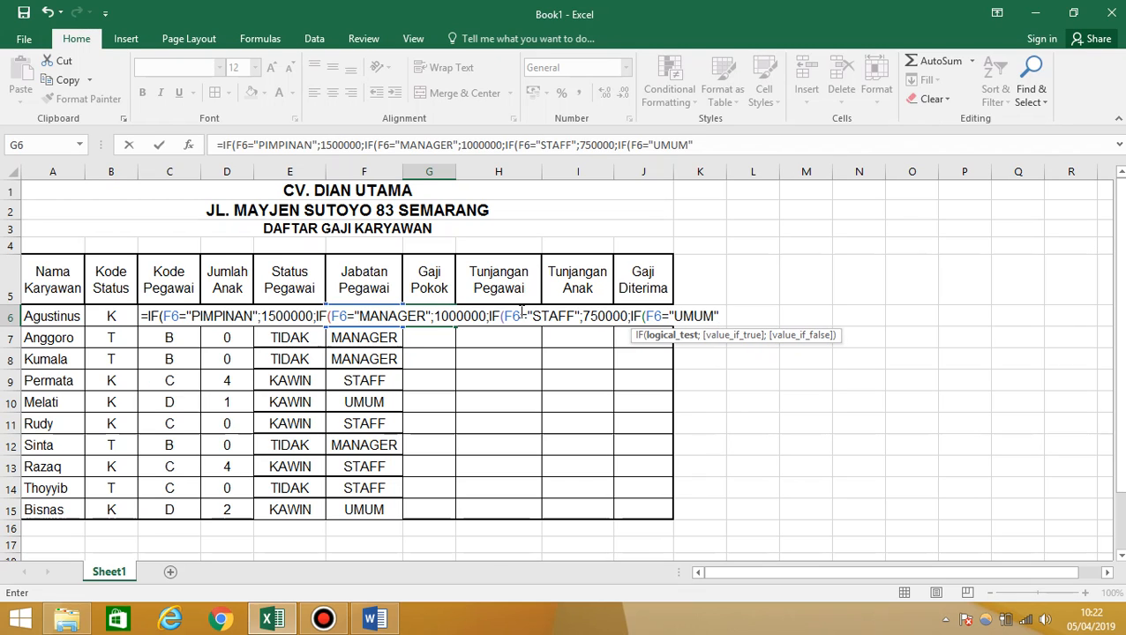
pyautogui.write(';50')
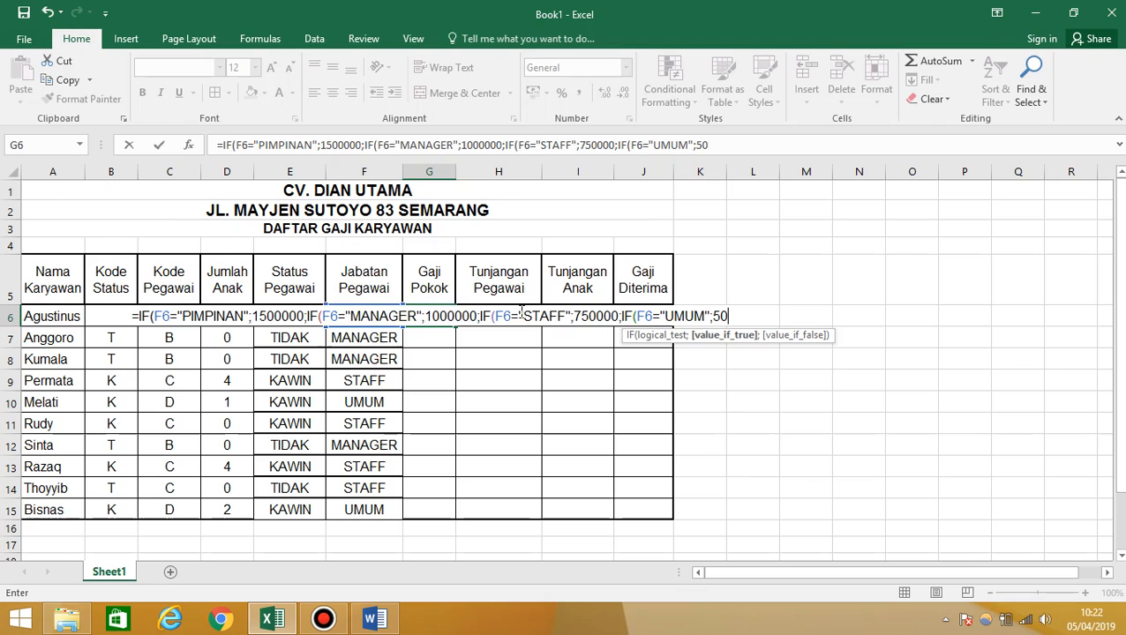
pyautogui.write('000')
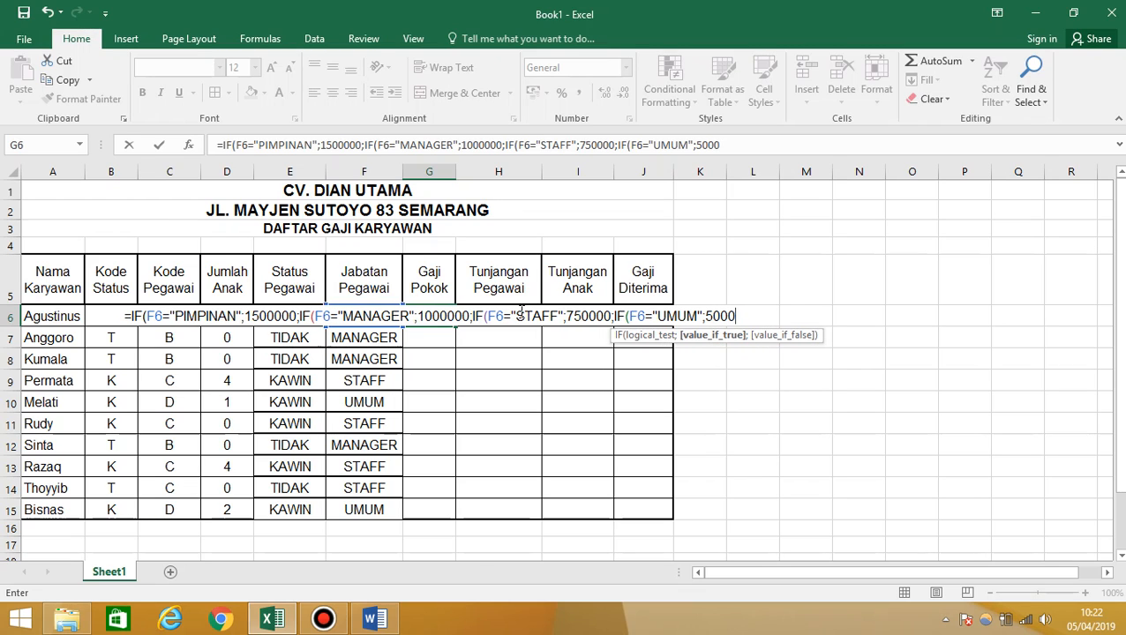
pyautogui.write('00')
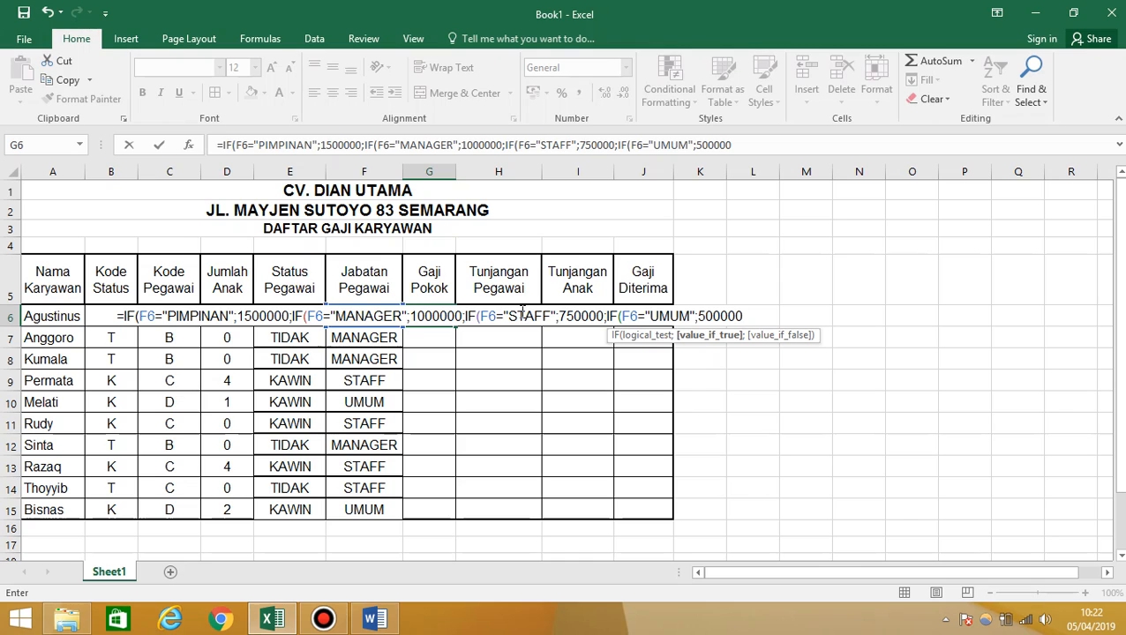
pyautogui.write('))))')
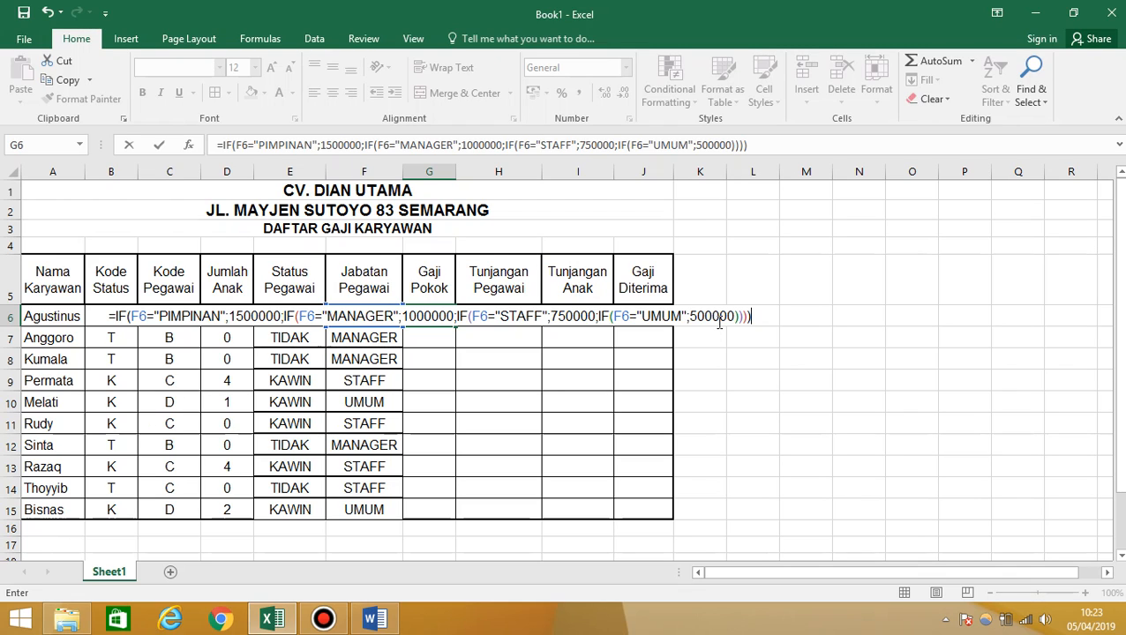
pyautogui.press('Return')
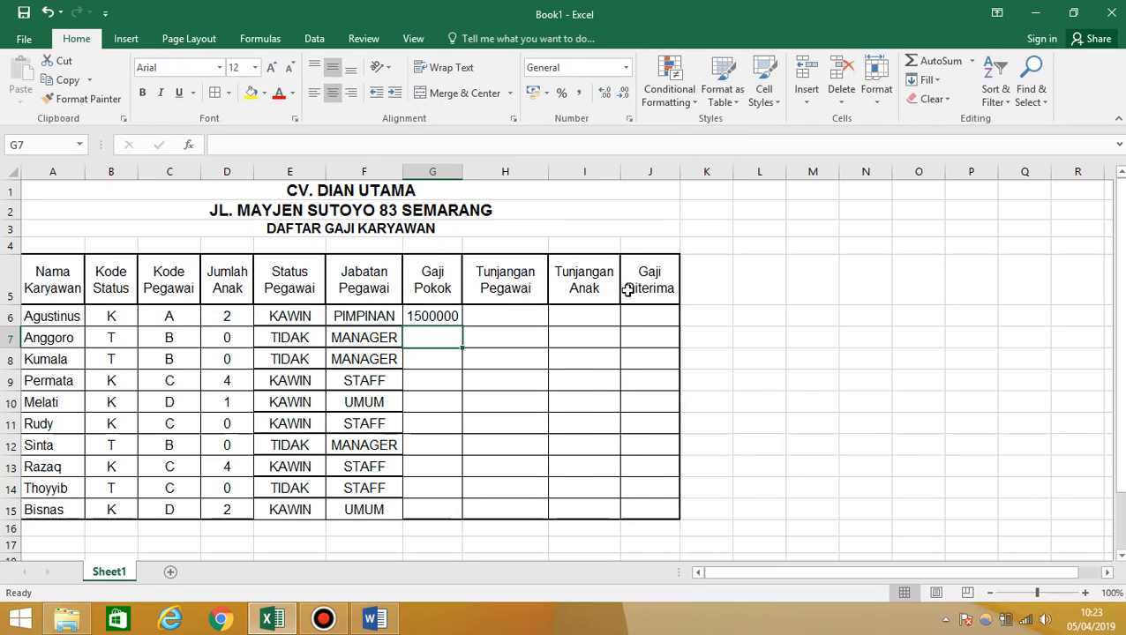
# Step: Format G6 as Accounting with the Rp symbol and 0 decimal places, and fill its formula down to G15
pyautogui.click(446, 314)
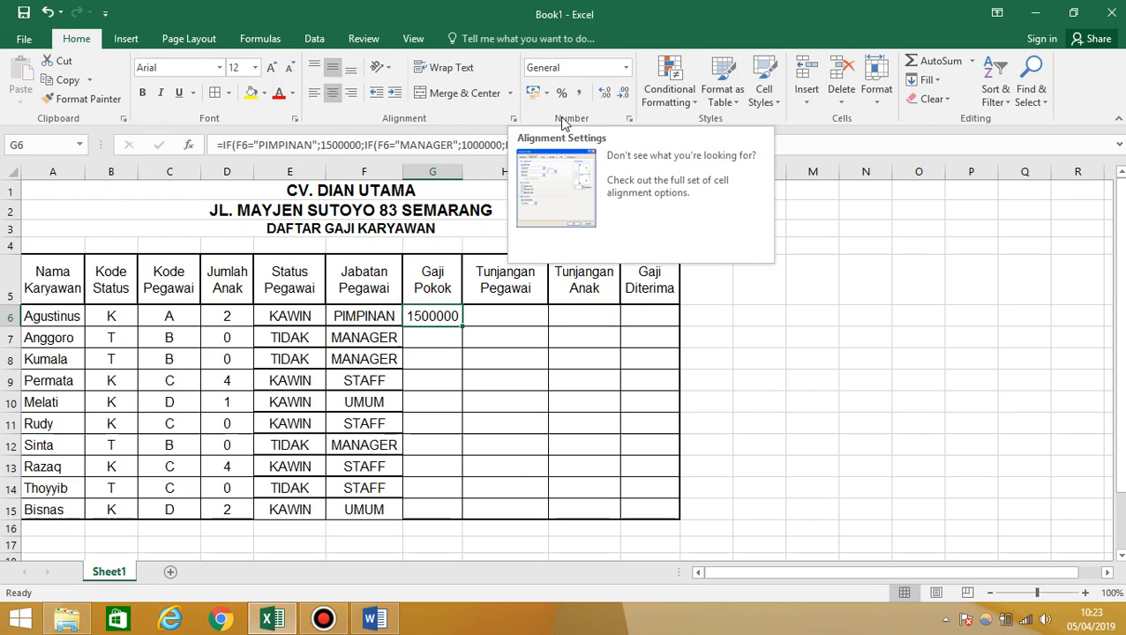
pyautogui.click(629, 119)
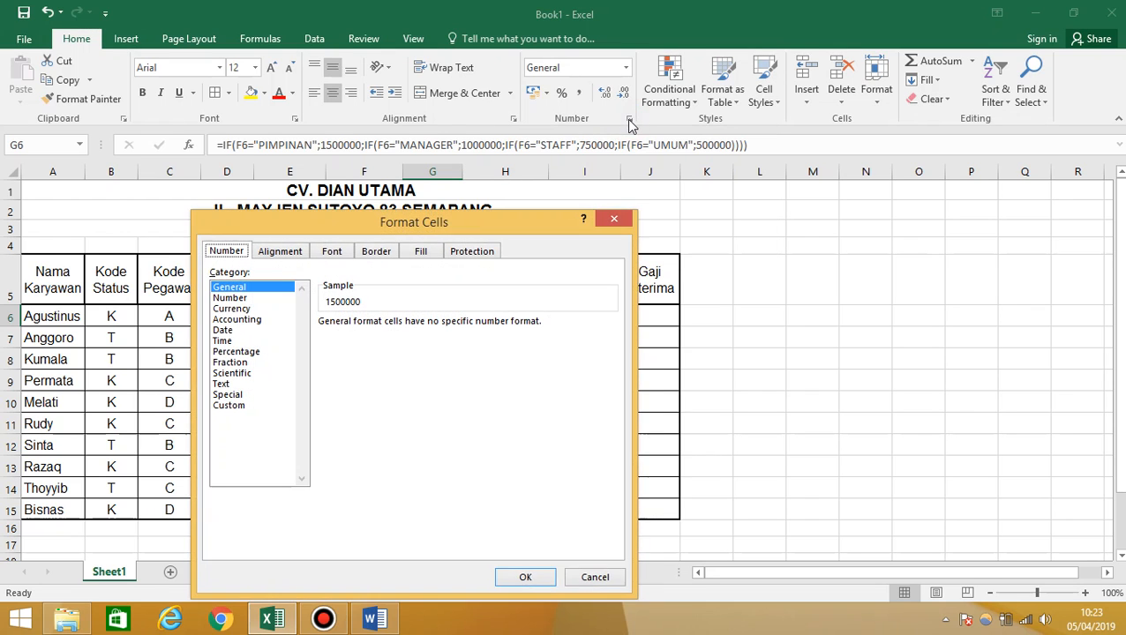
pyautogui.click(257, 320)
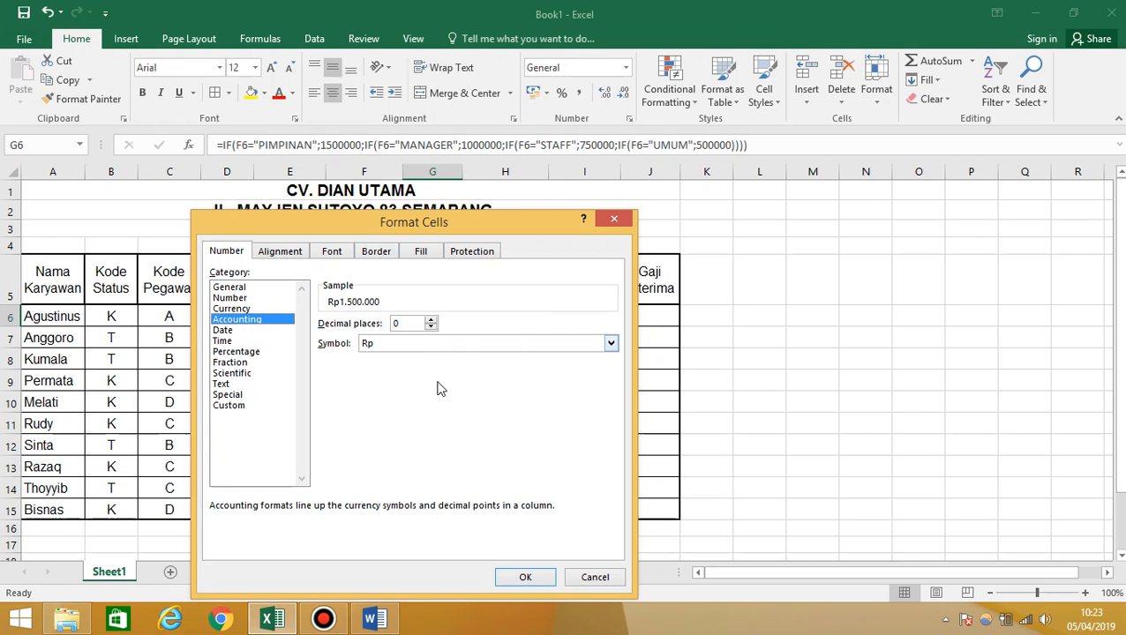
pyautogui.click(526, 578)
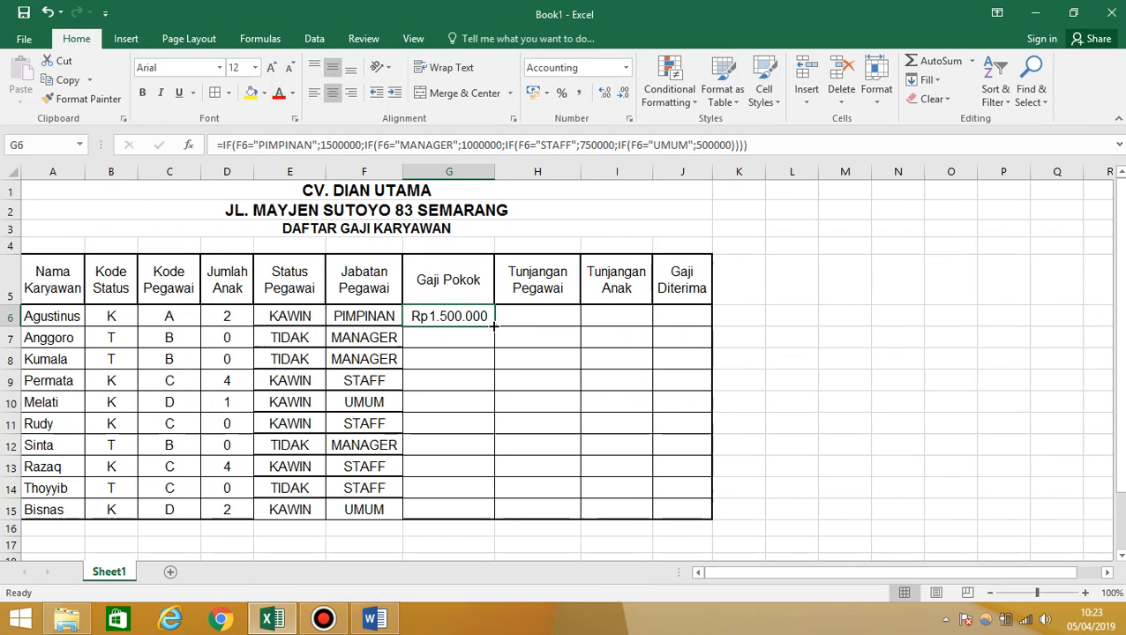
pyautogui.moveTo(494, 327); pyautogui.dragTo(468, 523)
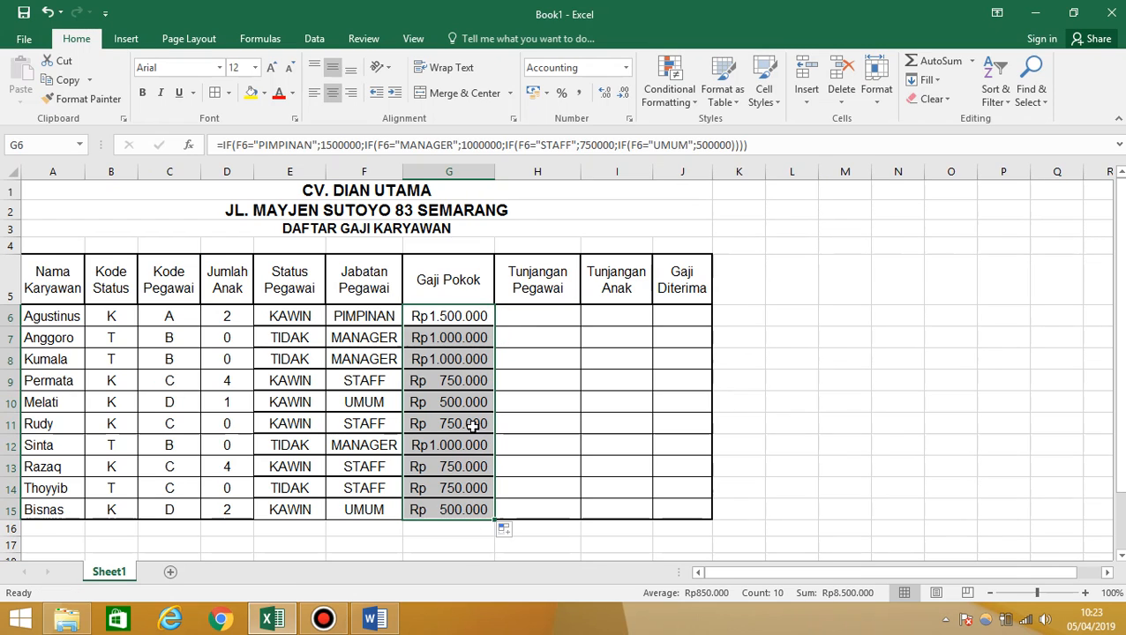
# Step: Check each employee's Gaji Pokok in G6:G15 against the Jabatan Pegawai in the same row
pyautogui.click(350, 319)
pyautogui.click(450, 316)
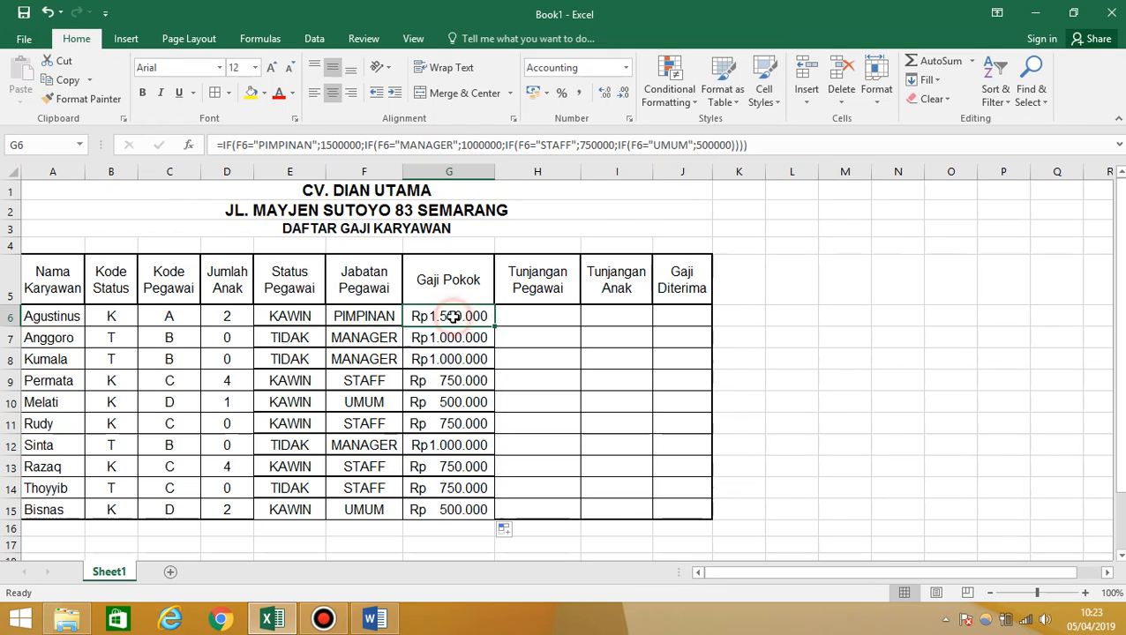
pyautogui.click(384, 343)
pyautogui.click(432, 338)
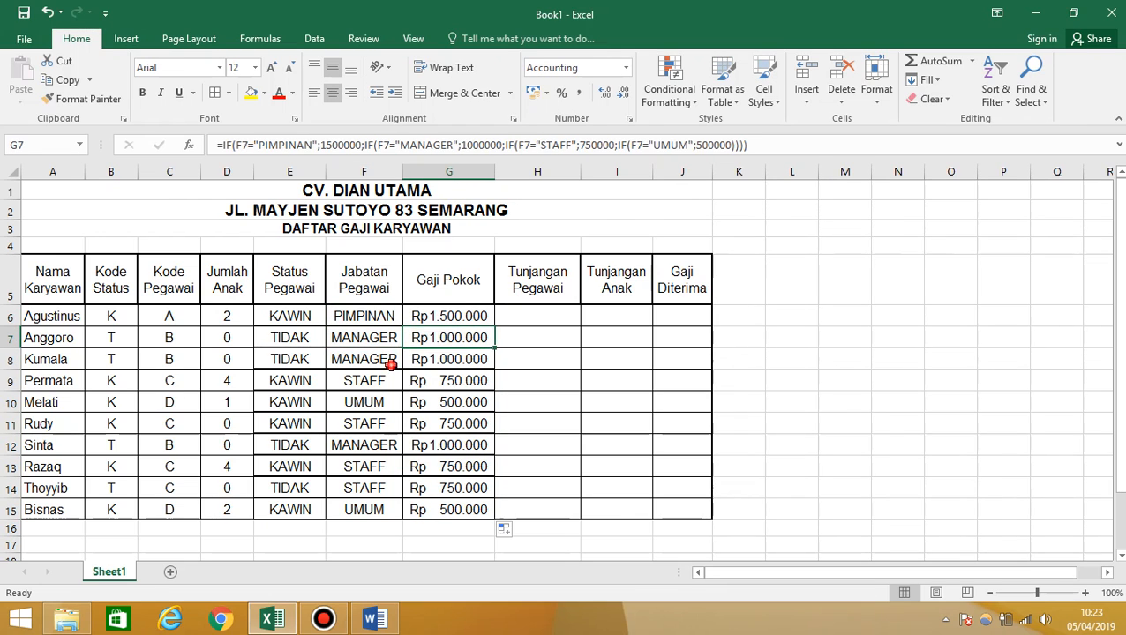
pyautogui.click(392, 366)
pyautogui.click(437, 360)
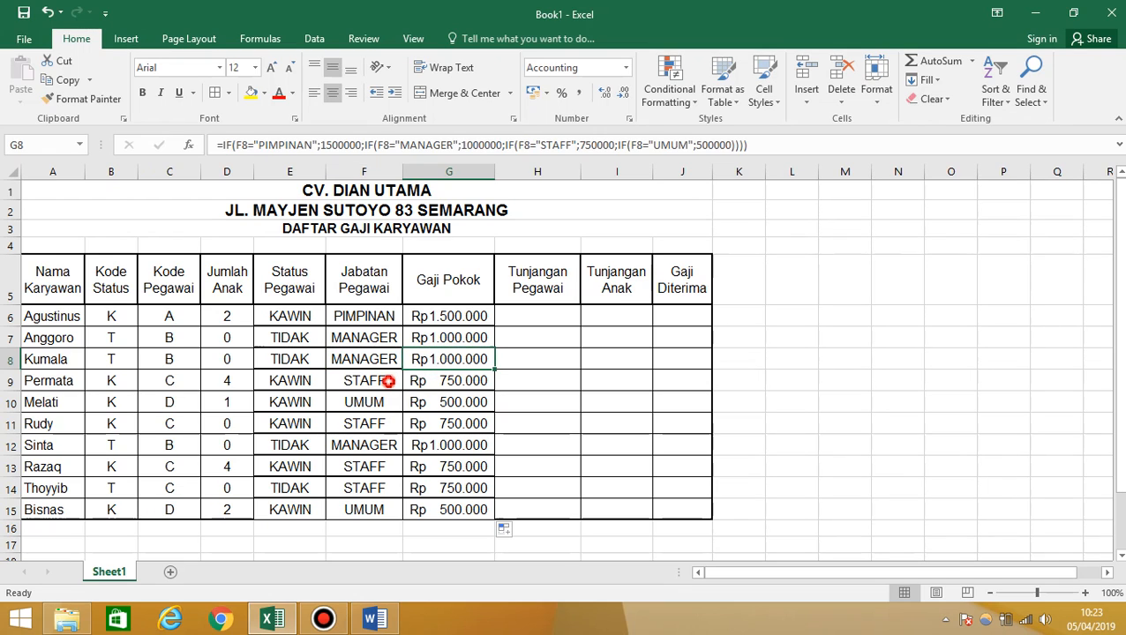
pyautogui.click(388, 381)
pyautogui.click(431, 382)
pyautogui.click(381, 402)
pyautogui.click(424, 403)
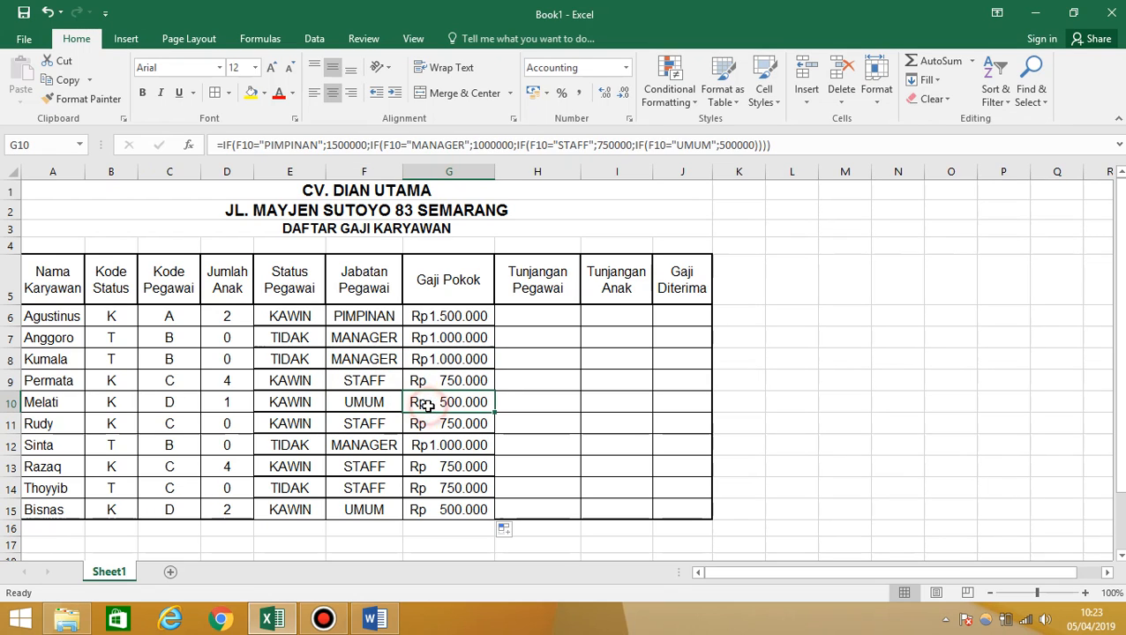
pyautogui.click(372, 427)
pyautogui.click(447, 426)
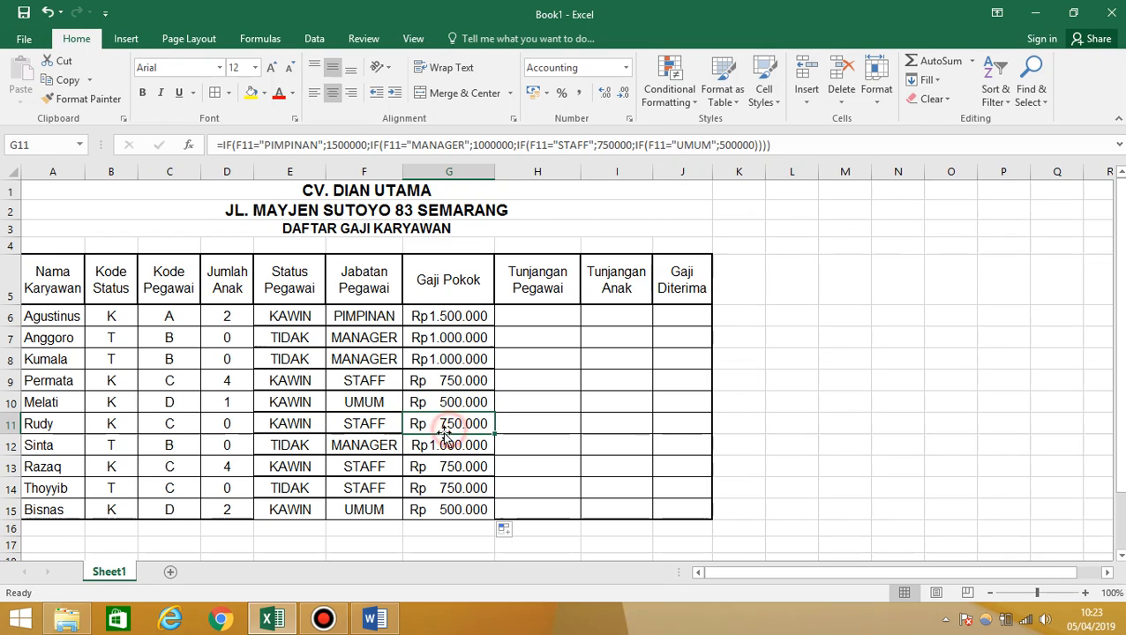
pyautogui.click(386, 450)
pyautogui.click(440, 446)
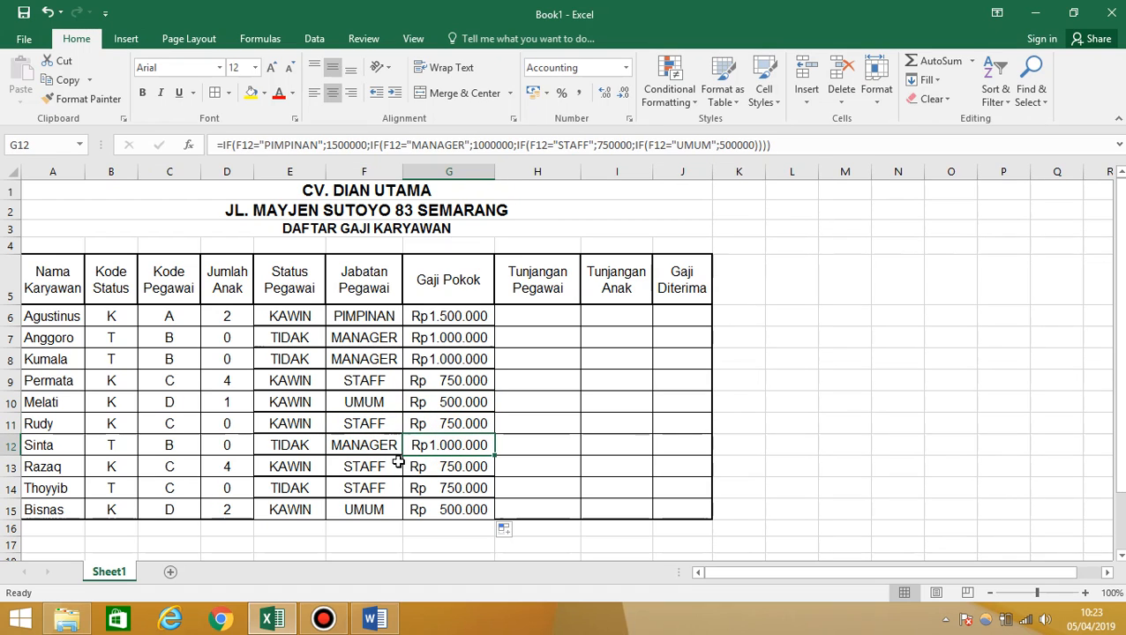
pyautogui.click(394, 466)
pyautogui.click(429, 463)
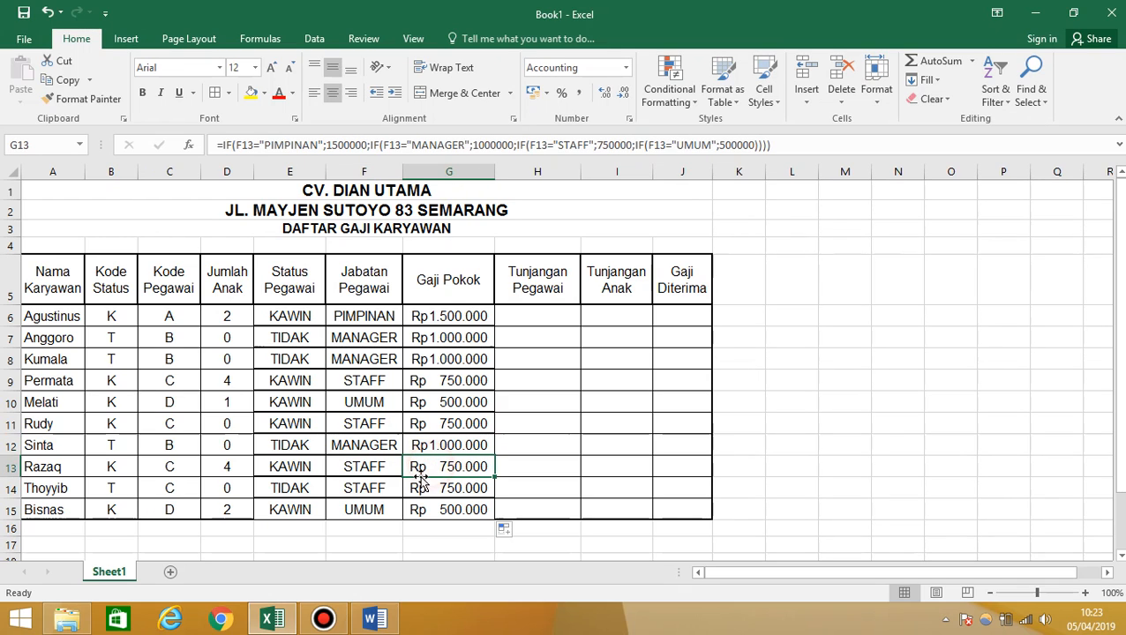
pyautogui.click(394, 488)
pyautogui.click(452, 493)
pyautogui.click(392, 511)
pyautogui.click(442, 512)
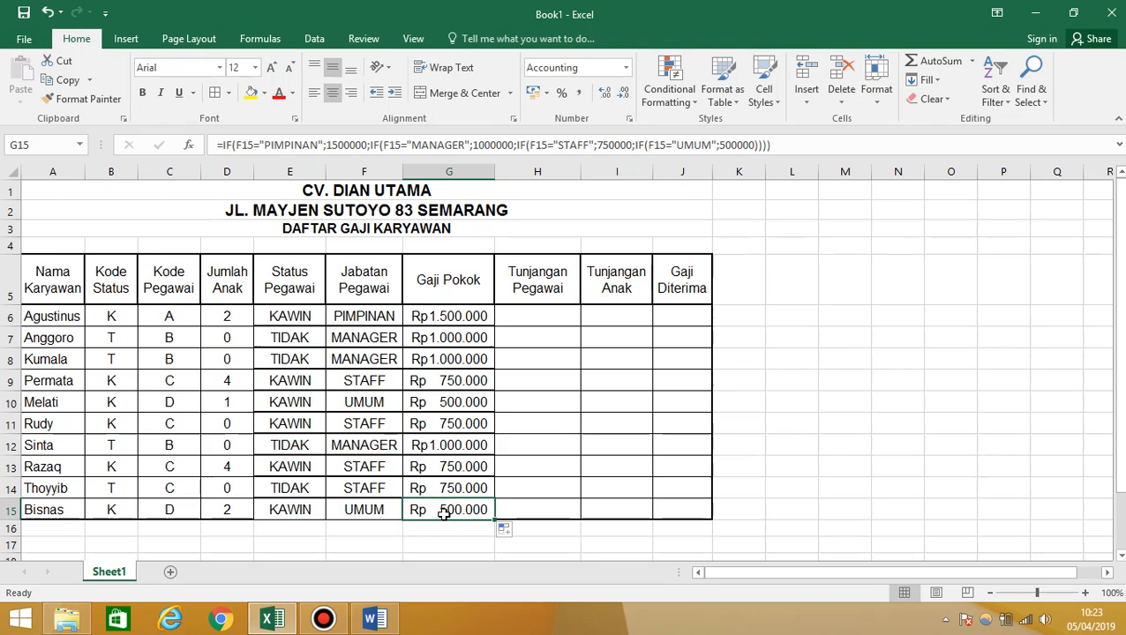
# Step: Start a formula in H6, and switch to the TUGAS 1 document in Word to read the Tunjangan Jabatan rule
pyautogui.click(567, 315)
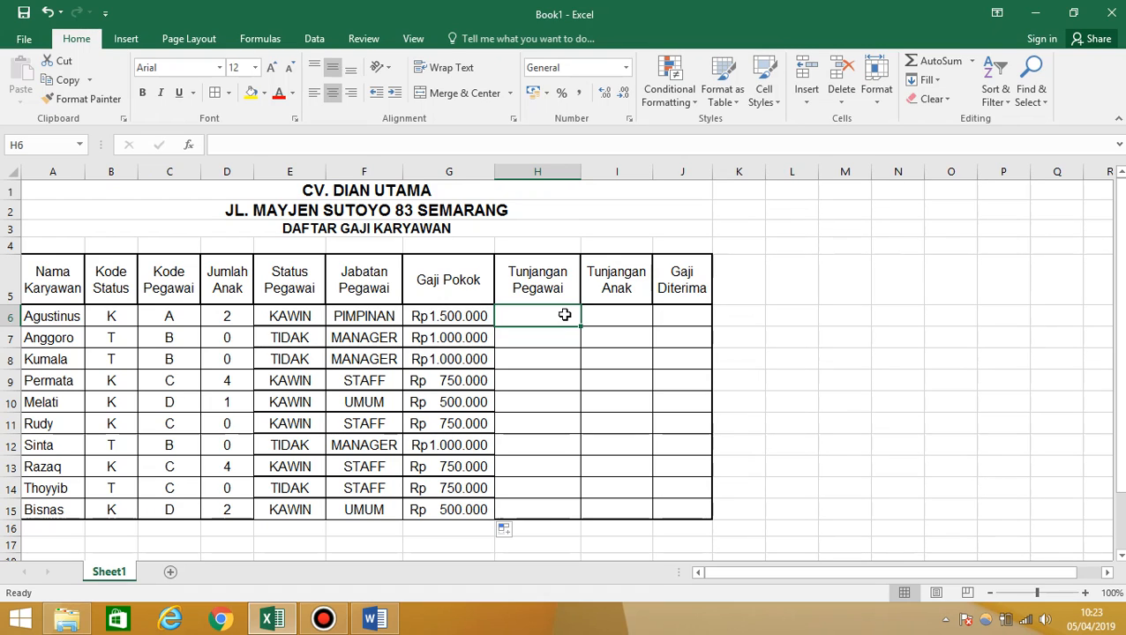
pyautogui.write('=')
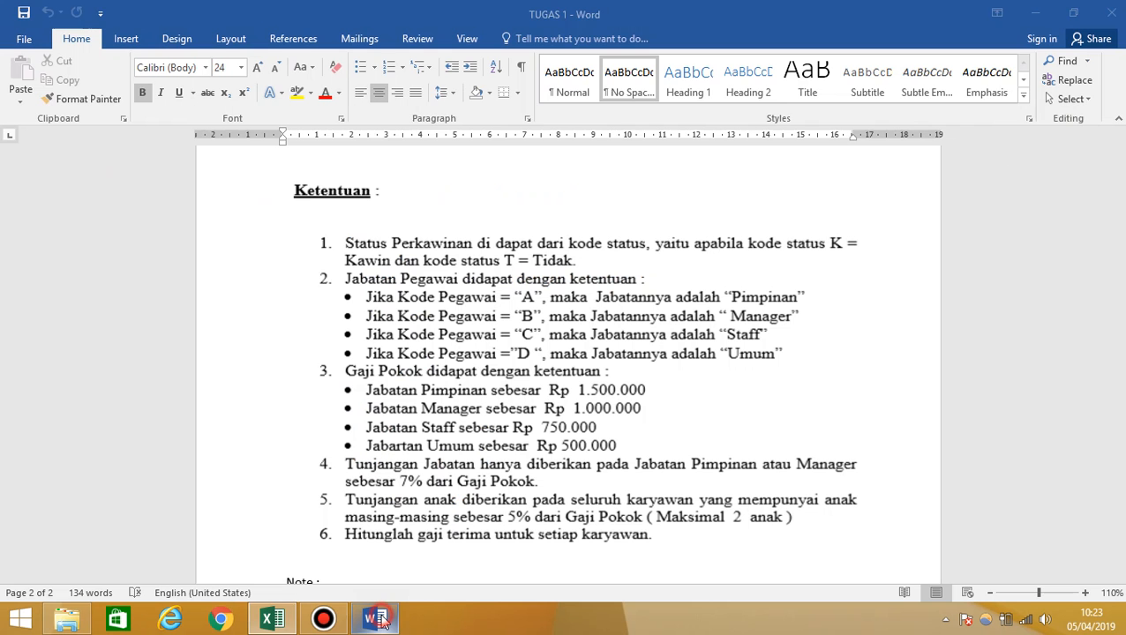
pyautogui.click(377, 620)
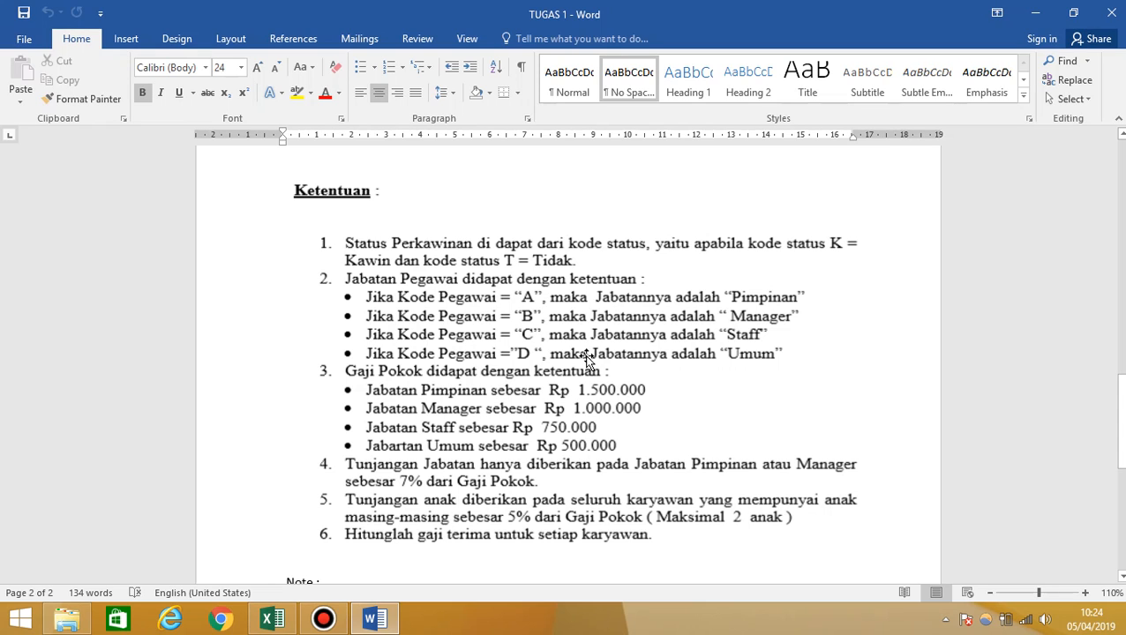
pyautogui.scroll(-1, 592, 410)
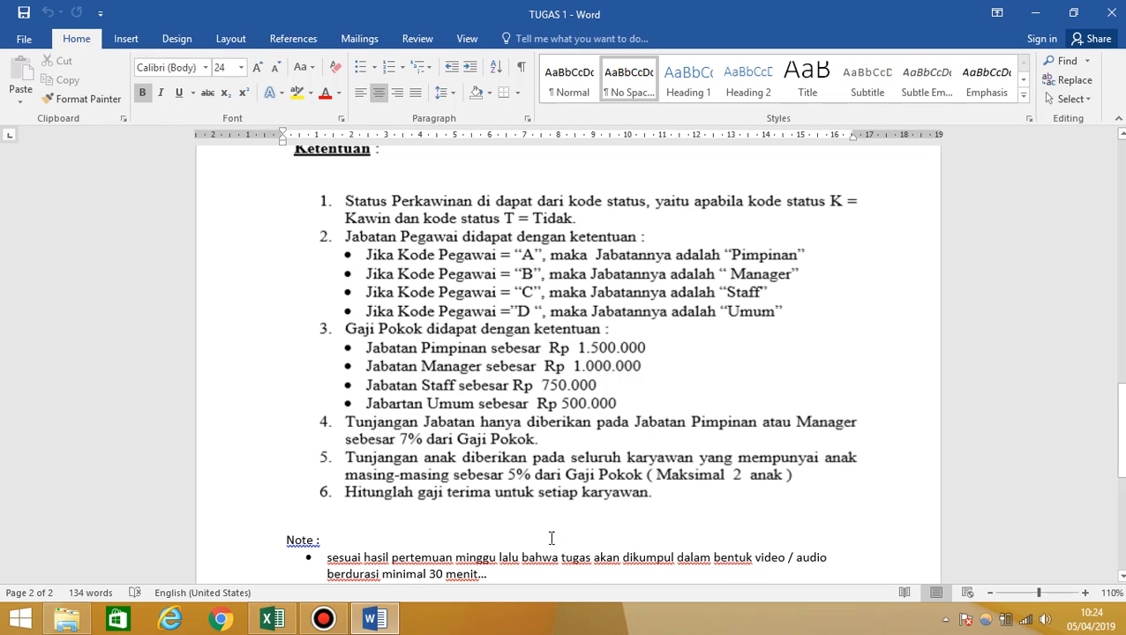
# Step: Switch back to Excel and continue the H6 formula with an IF whose OR test has F6="PIMPINAN" as first condition
pyautogui.click(272, 618)
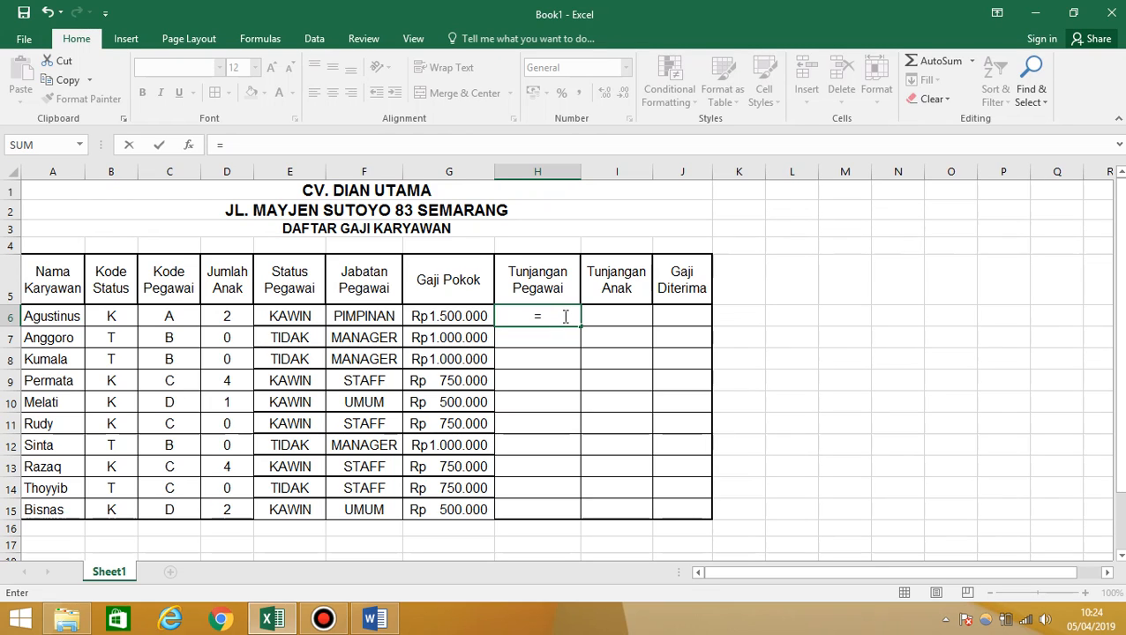
pyautogui.write('I')
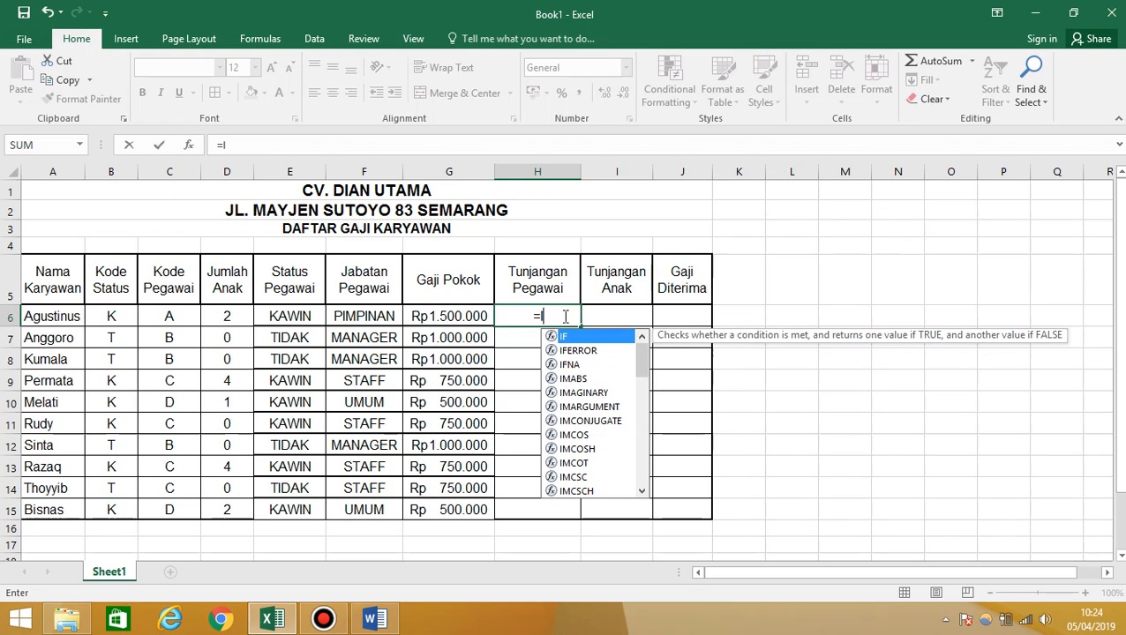
pyautogui.write('F')
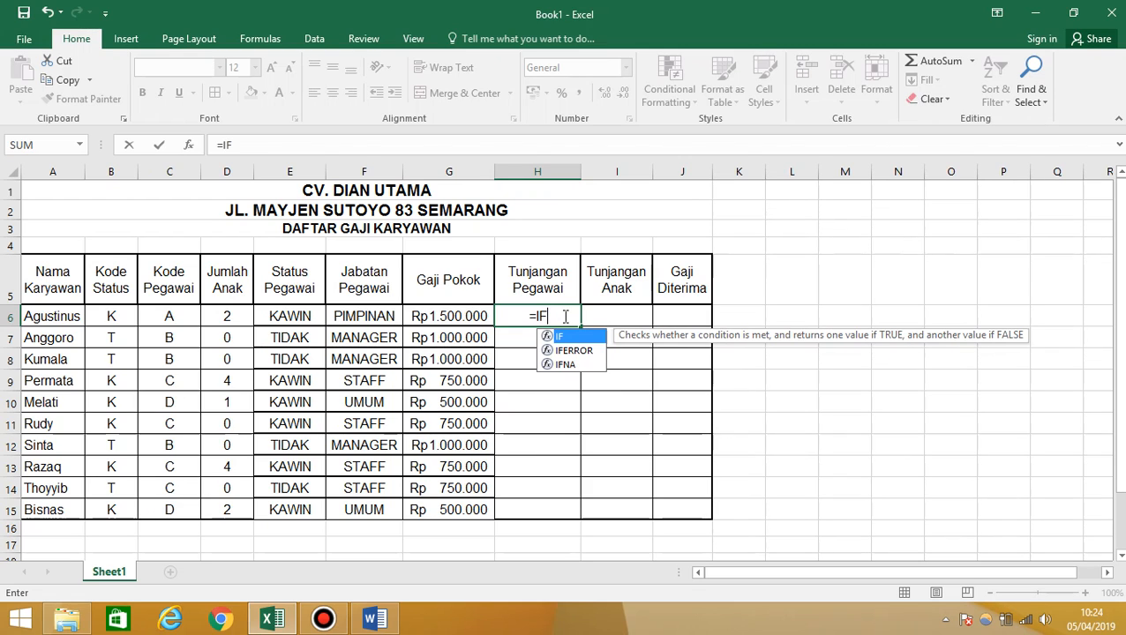
pyautogui.write('(')
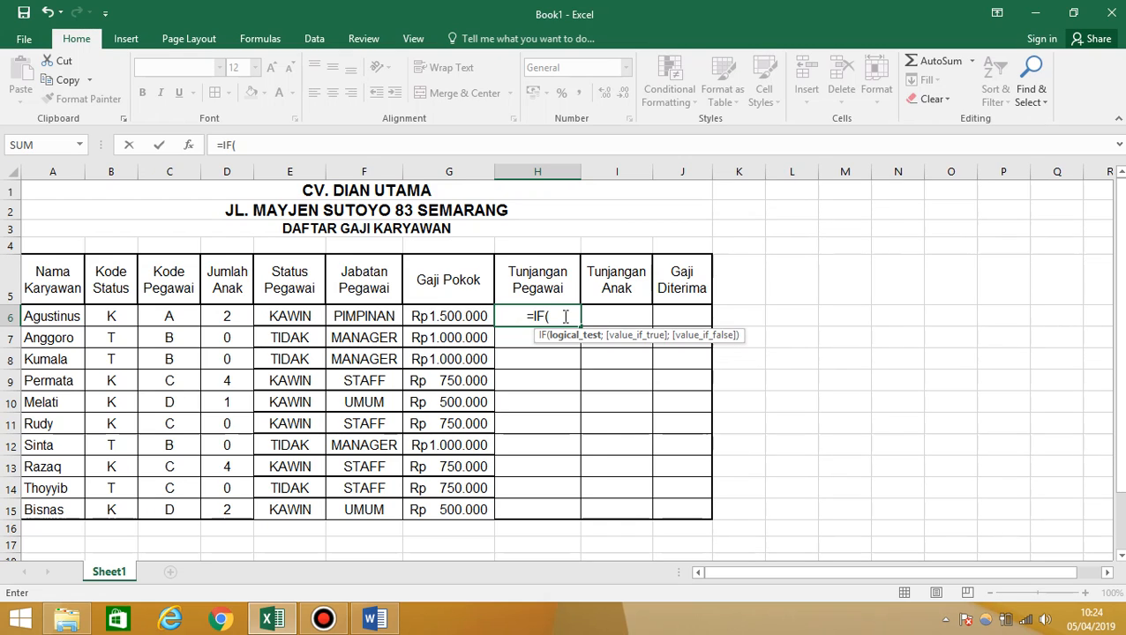
pyautogui.write('OR')
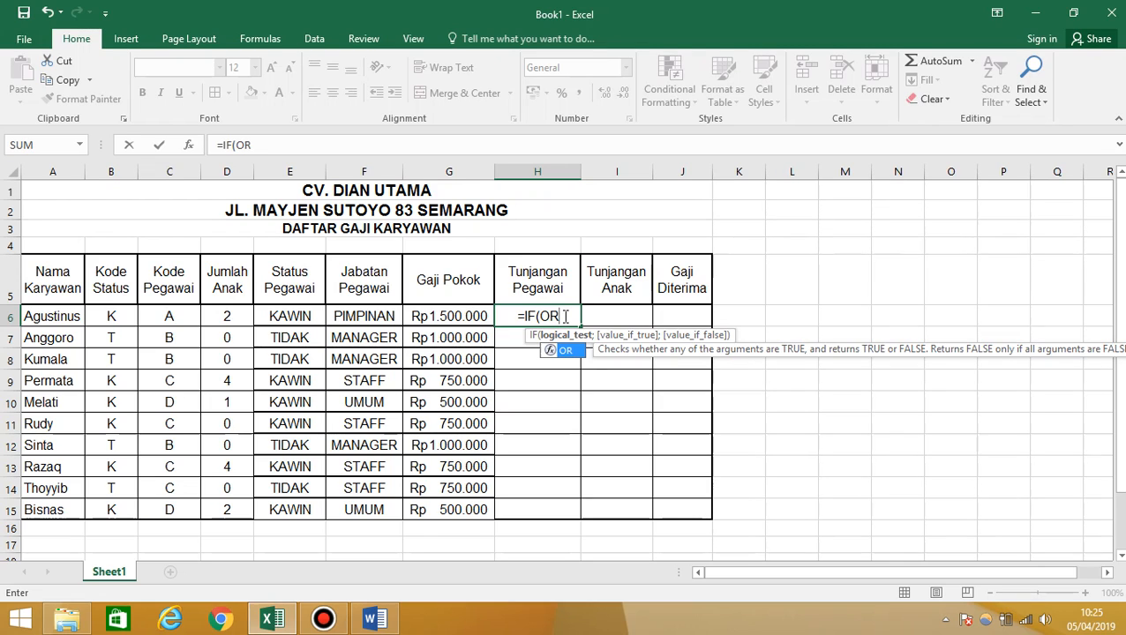
pyautogui.write('(')
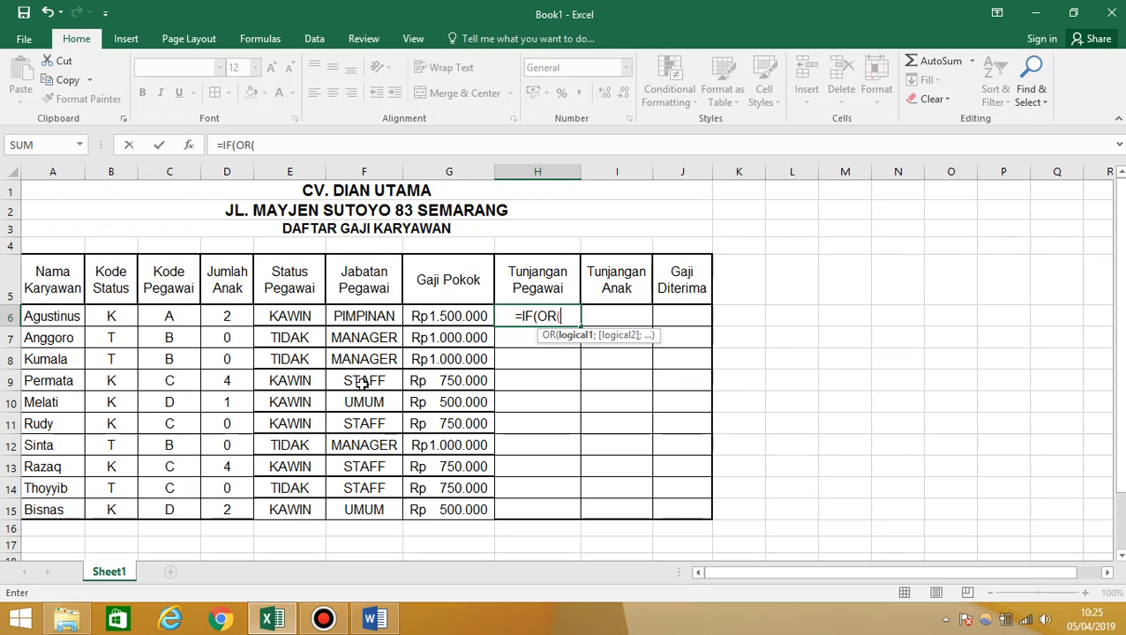
pyautogui.click(363, 320)
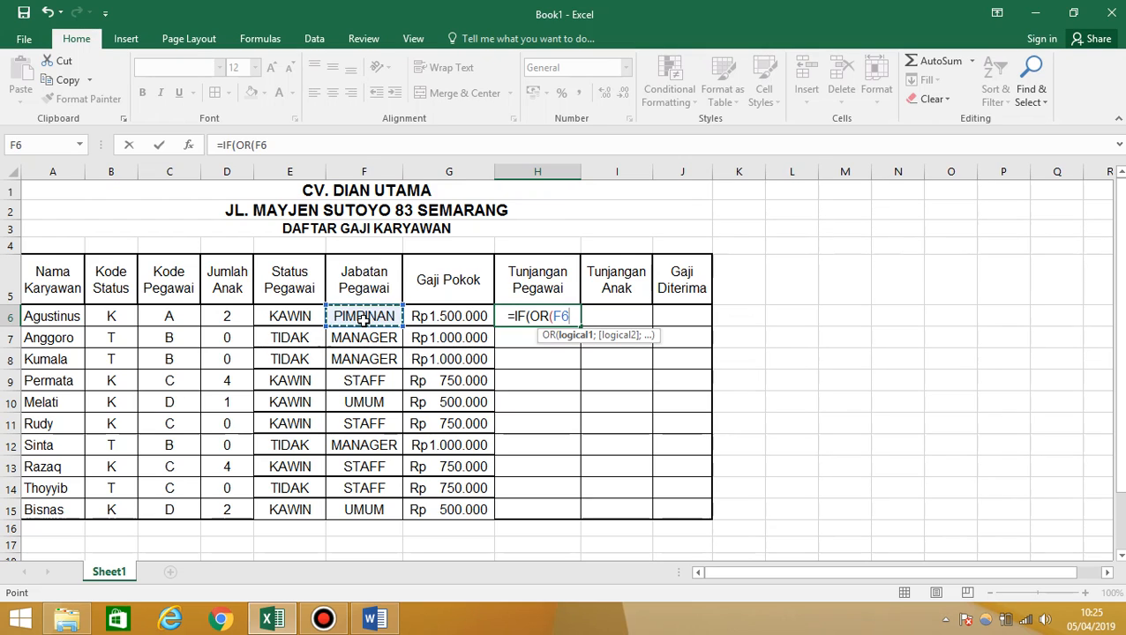
pyautogui.write('=')
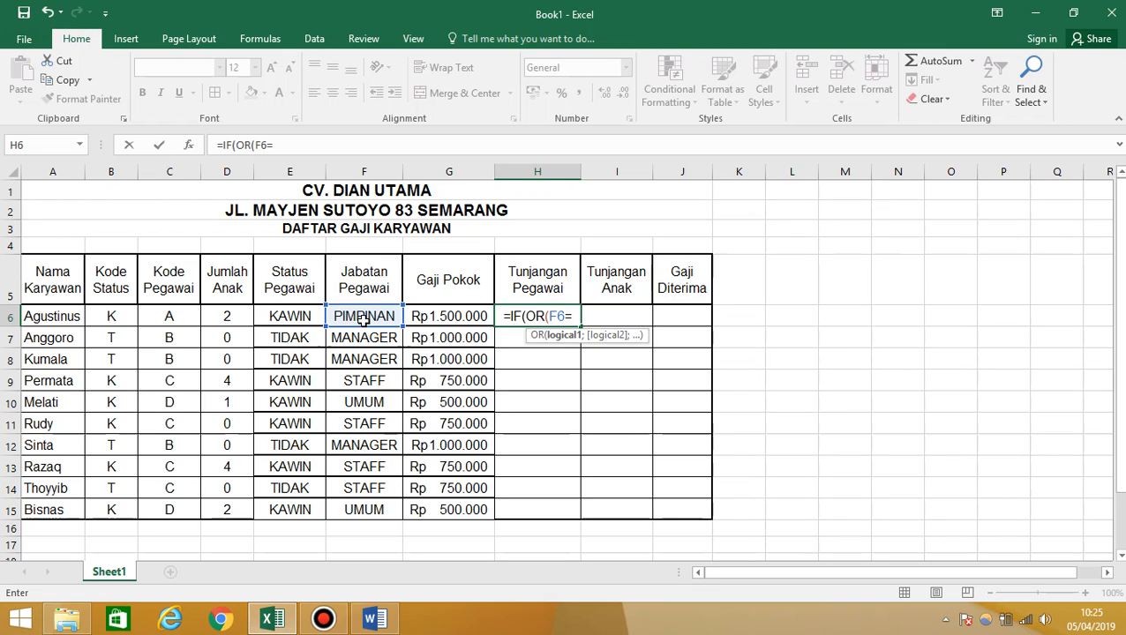
pyautogui.write('"PI')
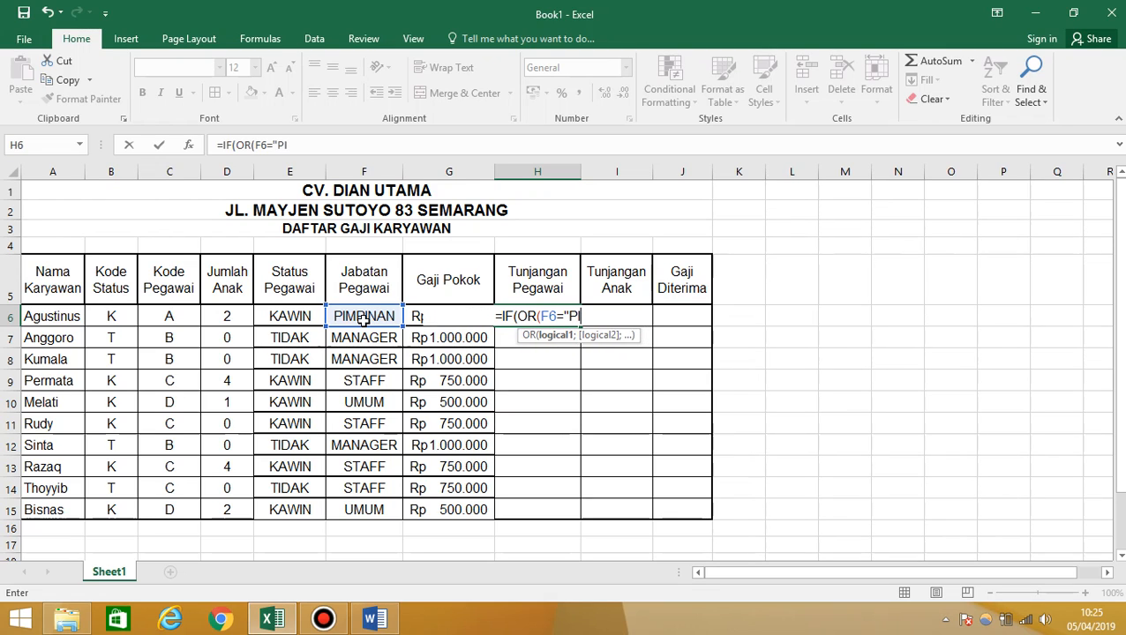
pyautogui.write('MPINAN')
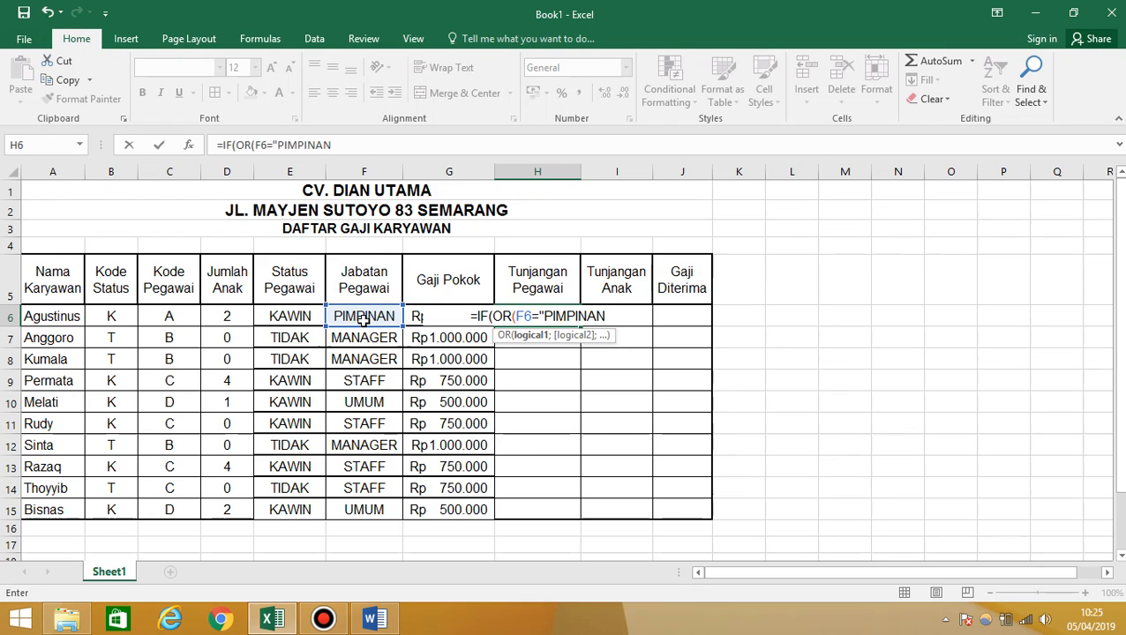
pyautogui.write('"')
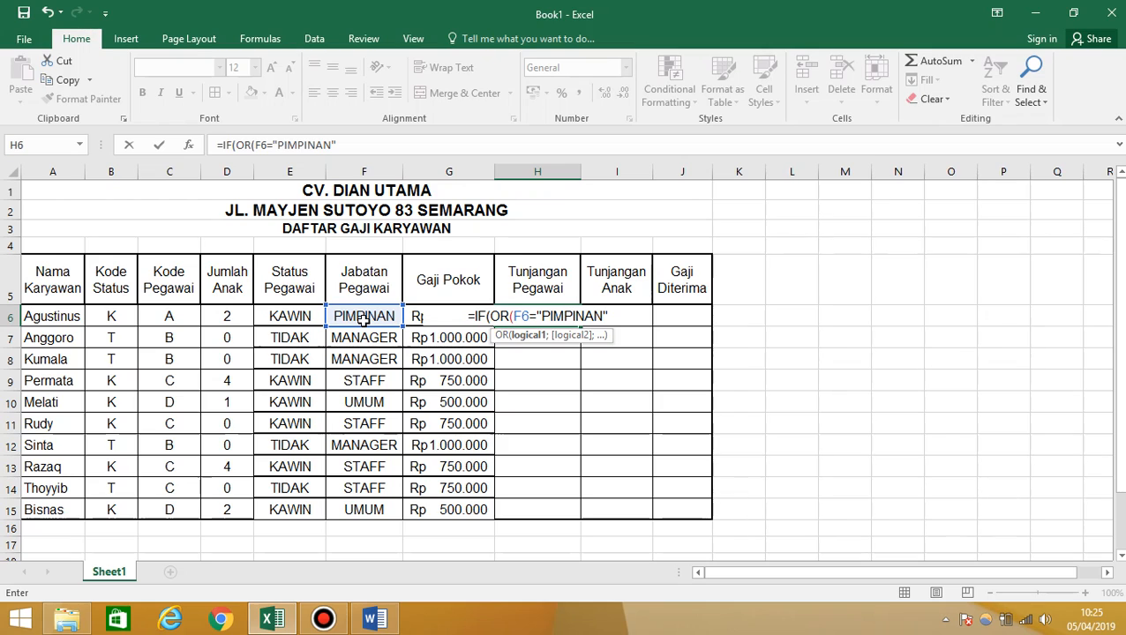
pyautogui.write(';')
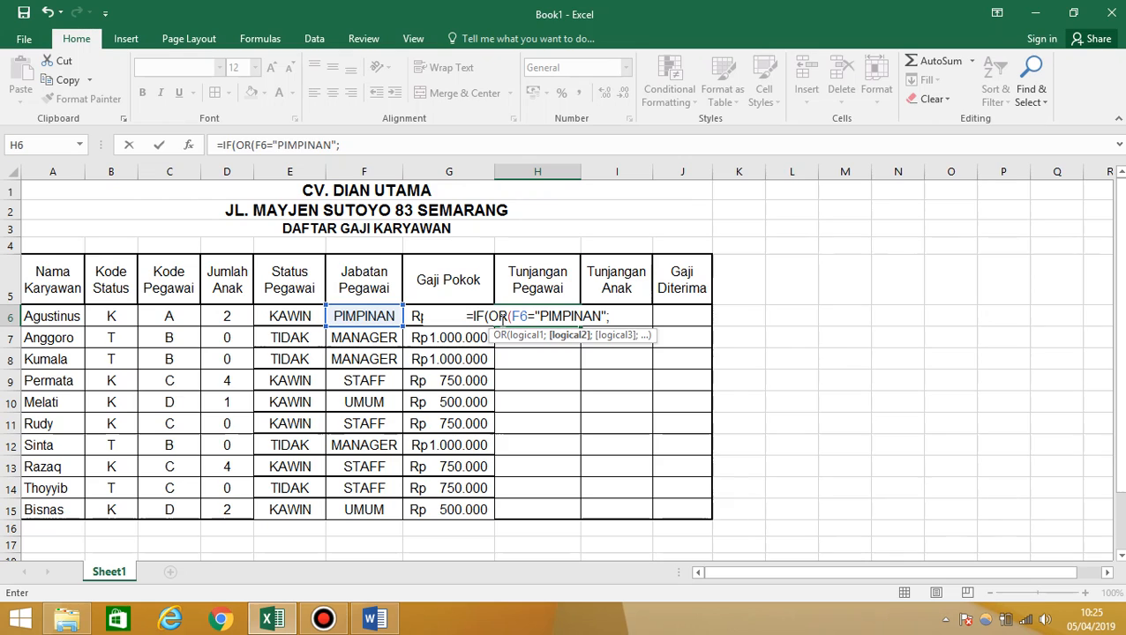
# Step: Add F6="MANAGER" as the second OR condition in the H6 formula and close the OR test
pyautogui.click(365, 315)
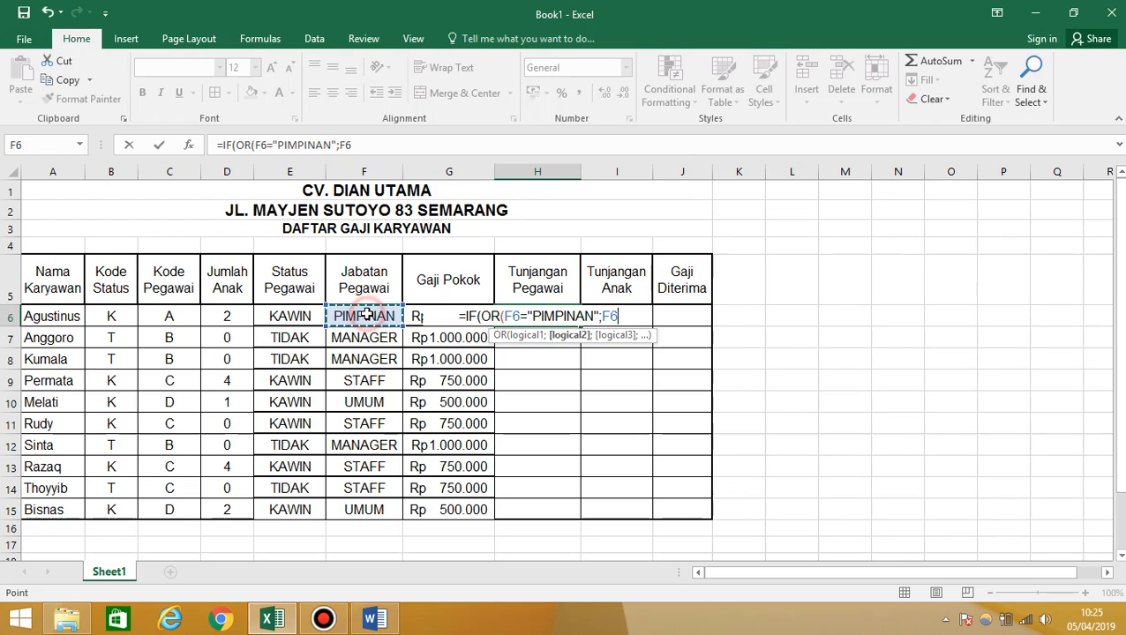
pyautogui.write('="MANA')
pyautogui.write('GERT')
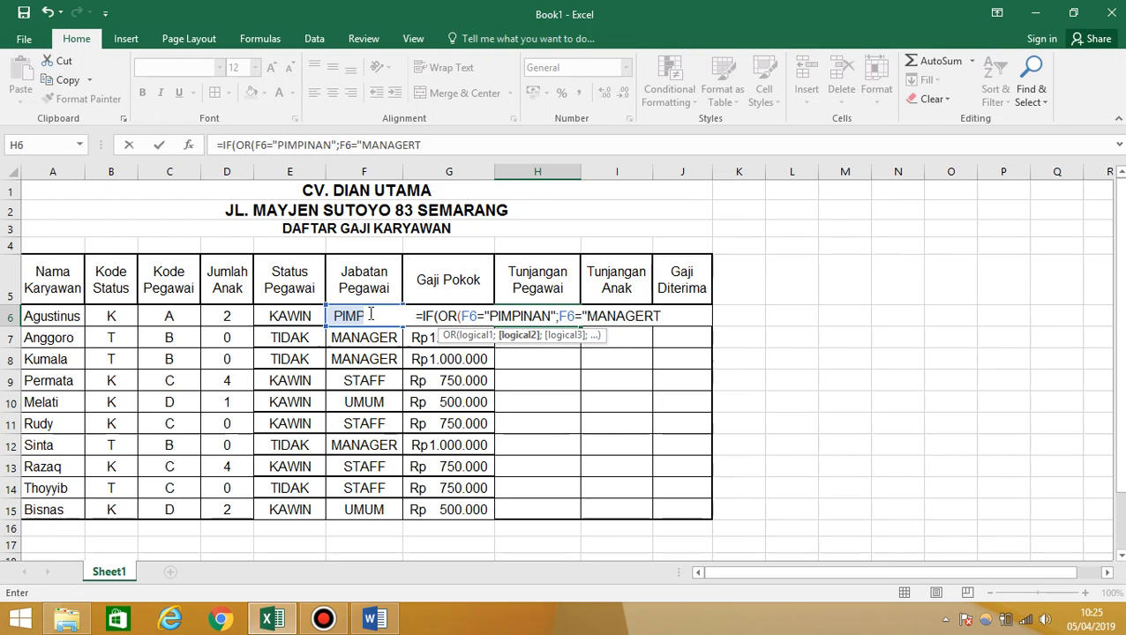
pyautogui.press('BackSpace')
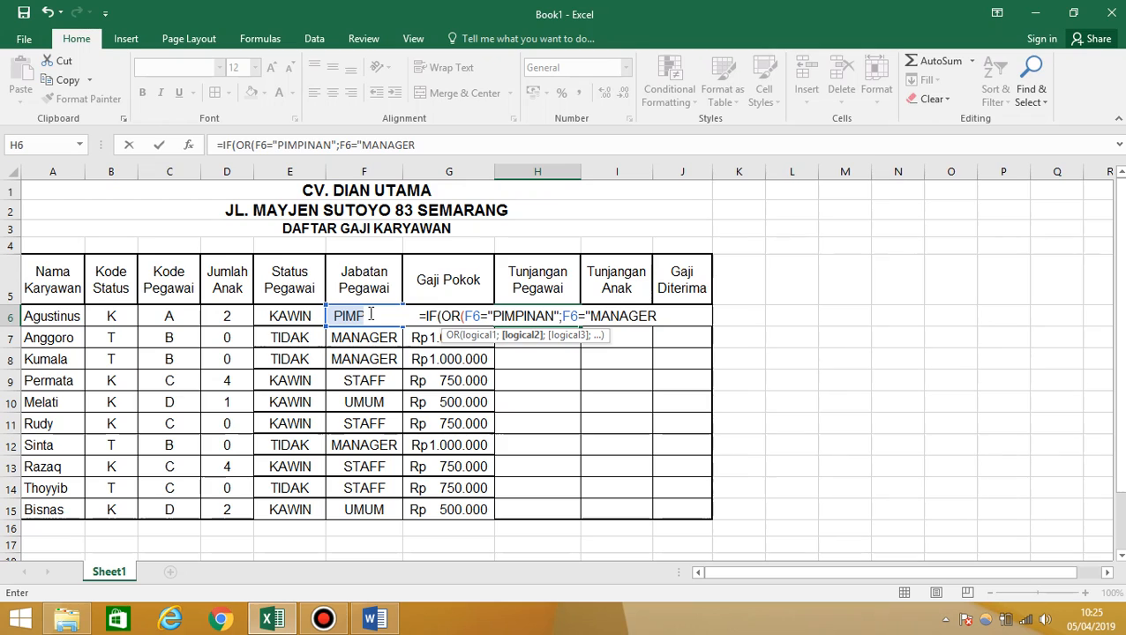
pyautogui.write('"')
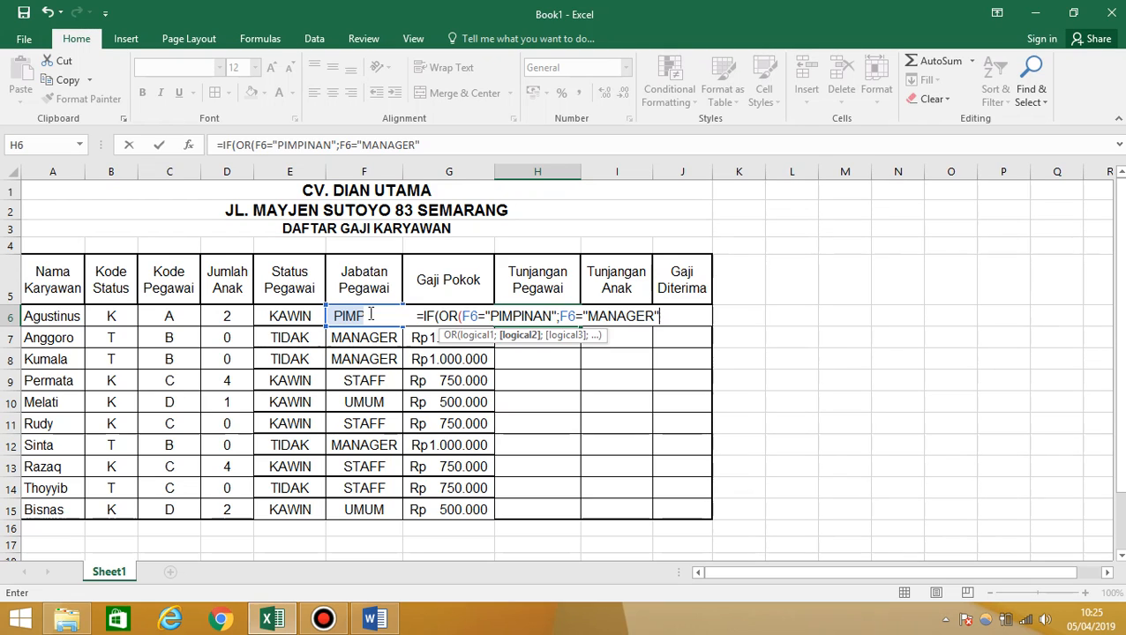
pyautogui.write(')')
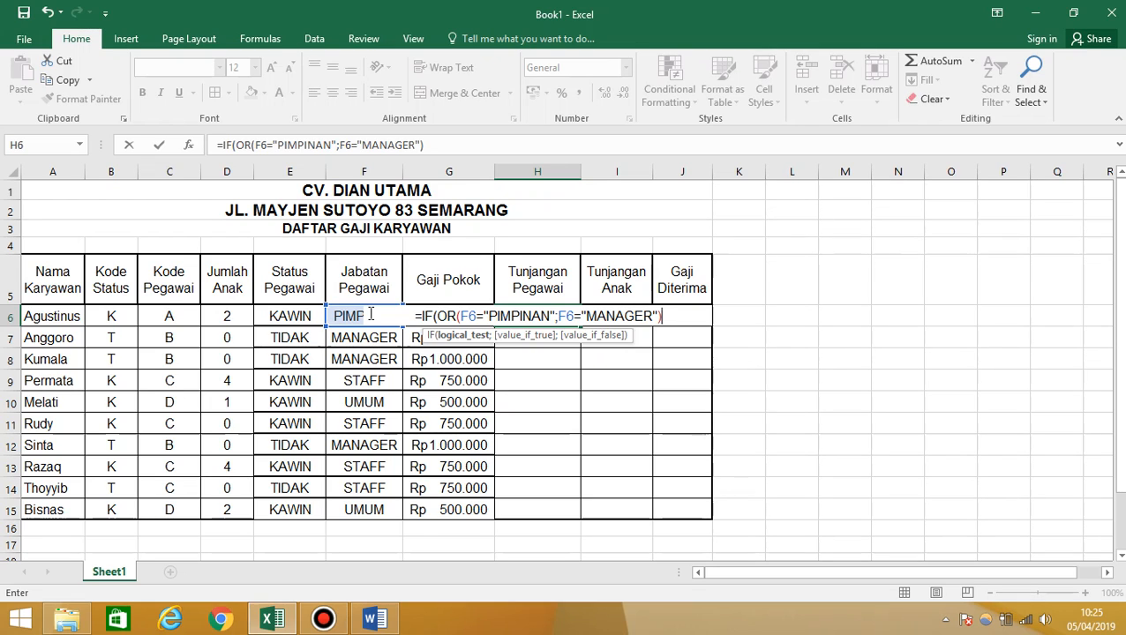
pyautogui.write(';')
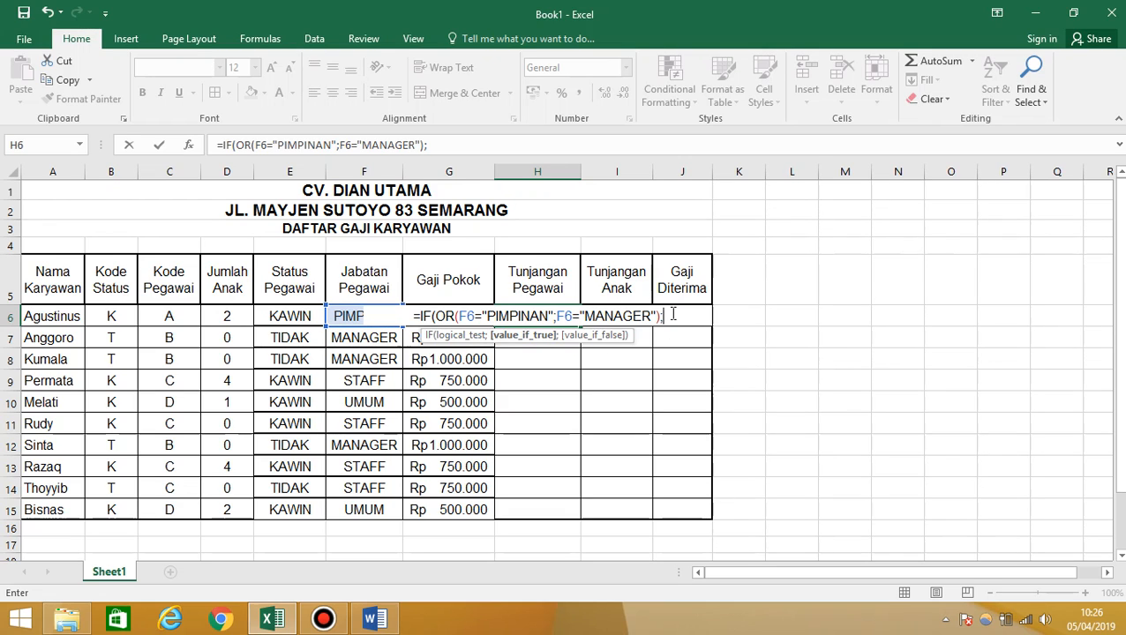
# Step: Make the H6 formula return G6*7% when the test is true and 0 otherwise, and enter it
pyautogui.write('G')
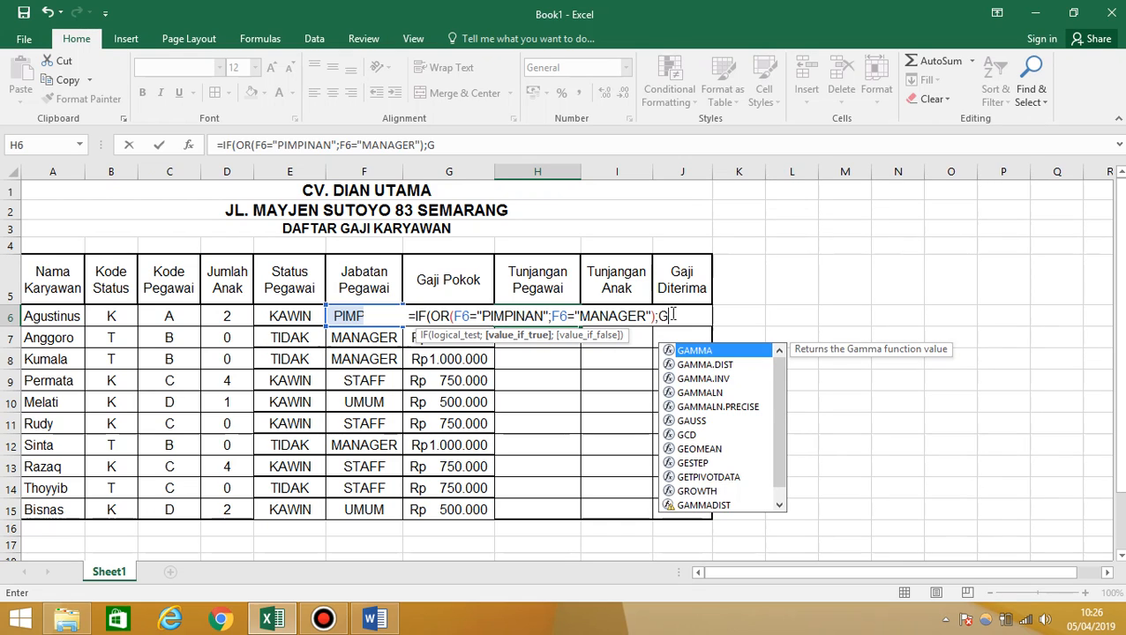
pyautogui.write('6')
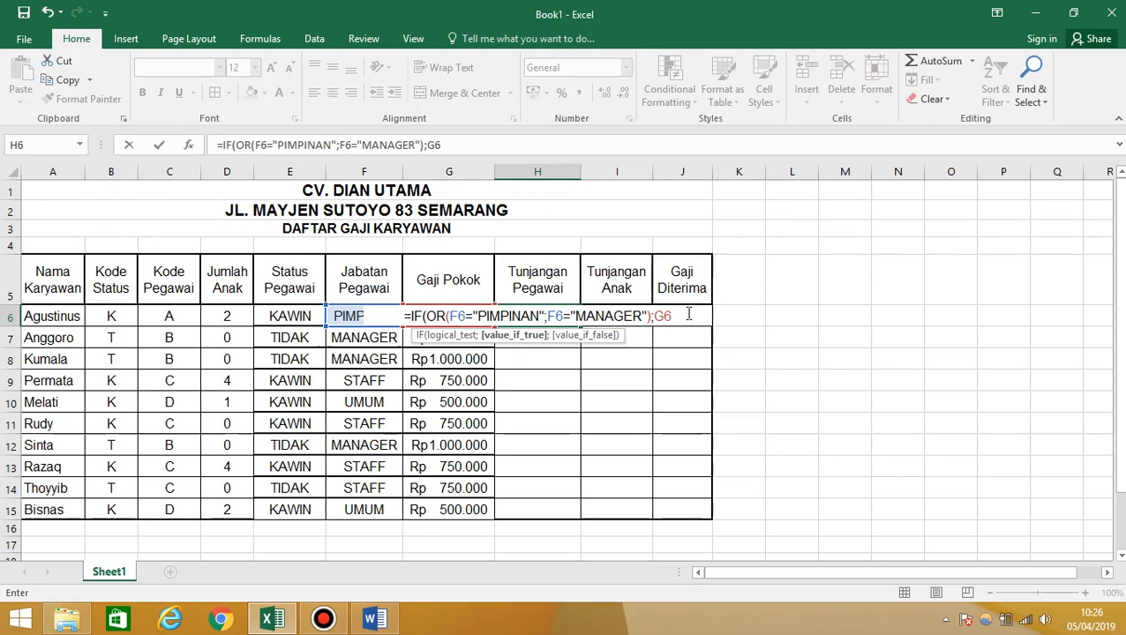
pyautogui.write('*')
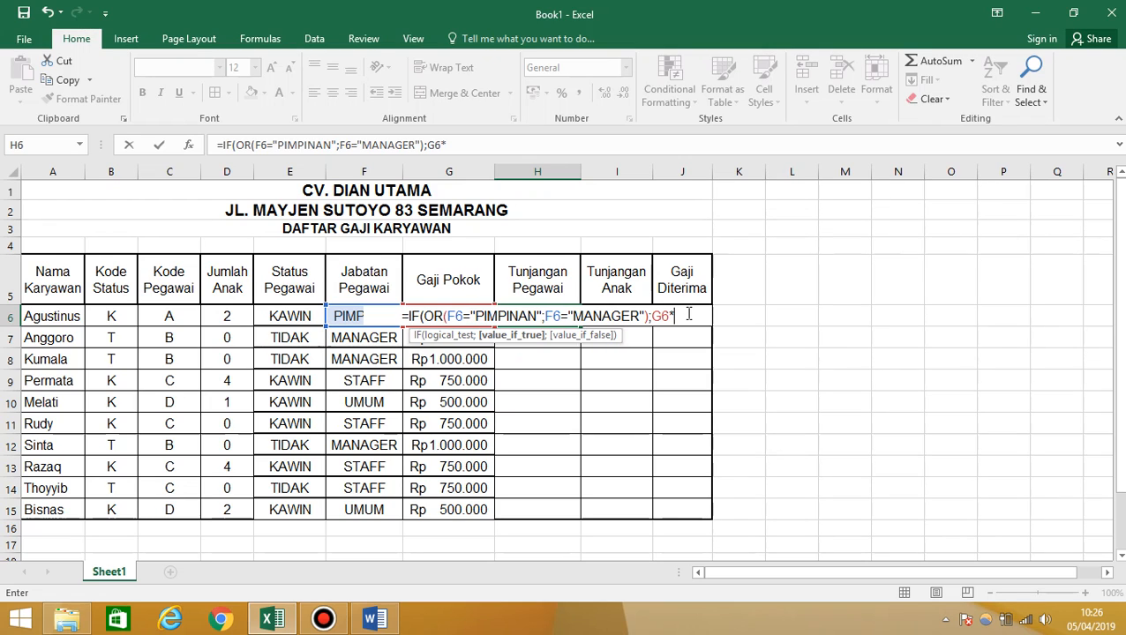
pyautogui.write('7')
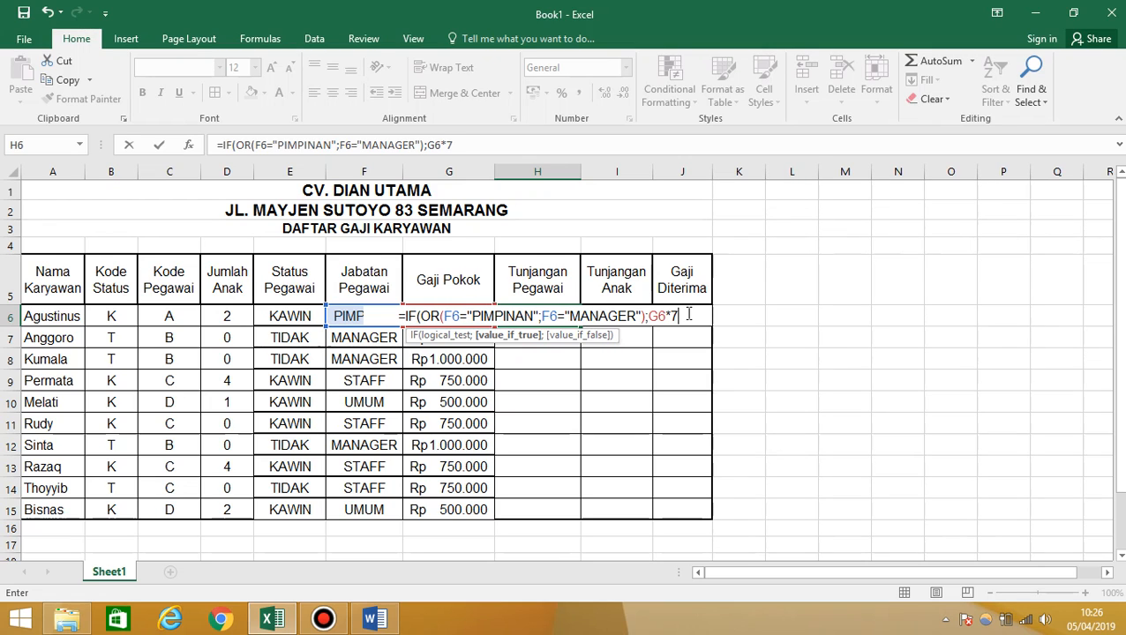
pyautogui.write('%')
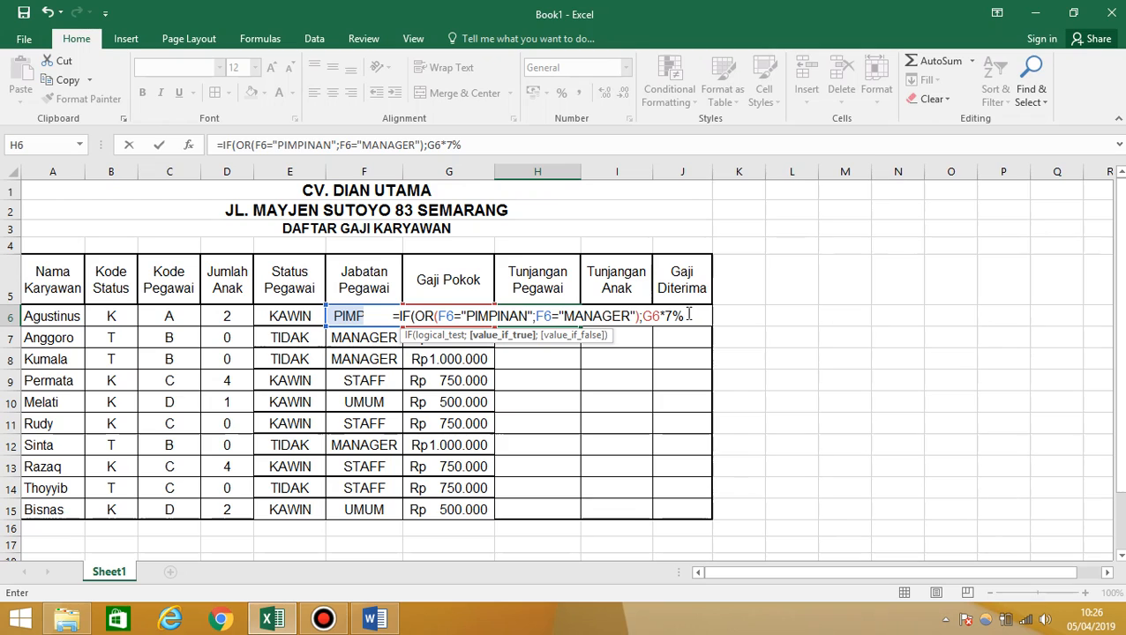
pyautogui.write(';')
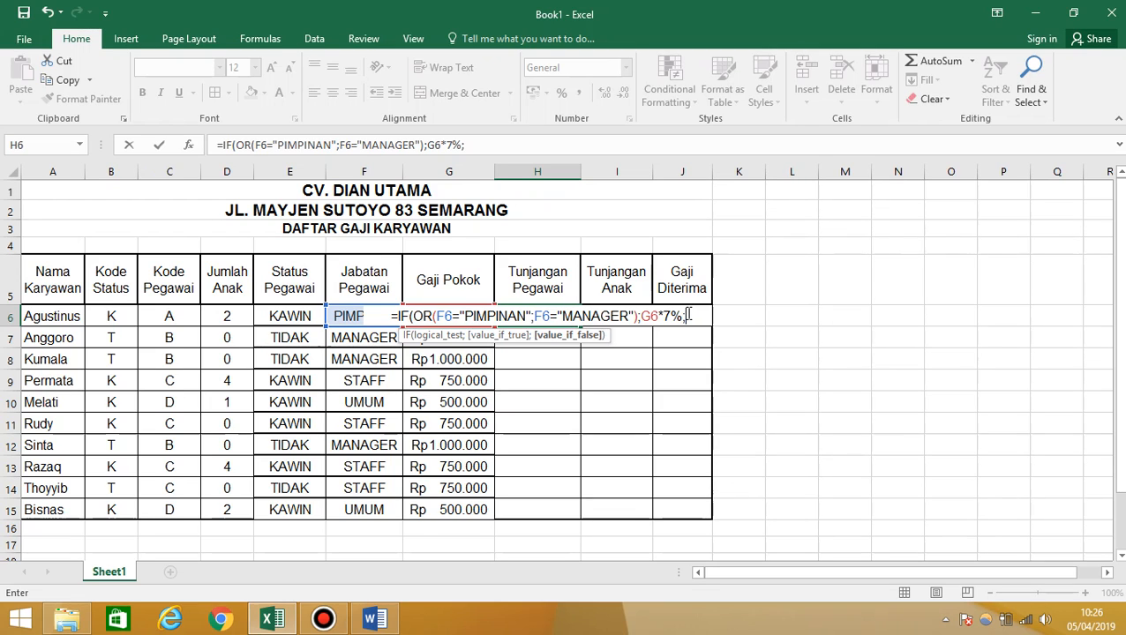
pyautogui.write('0')
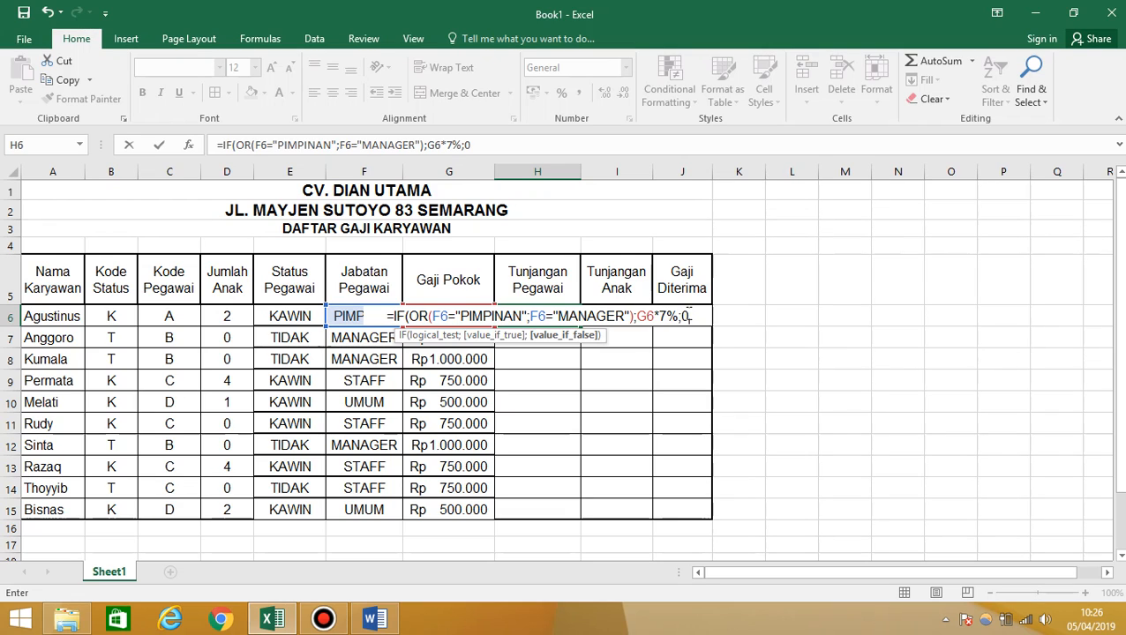
pyautogui.write(')')
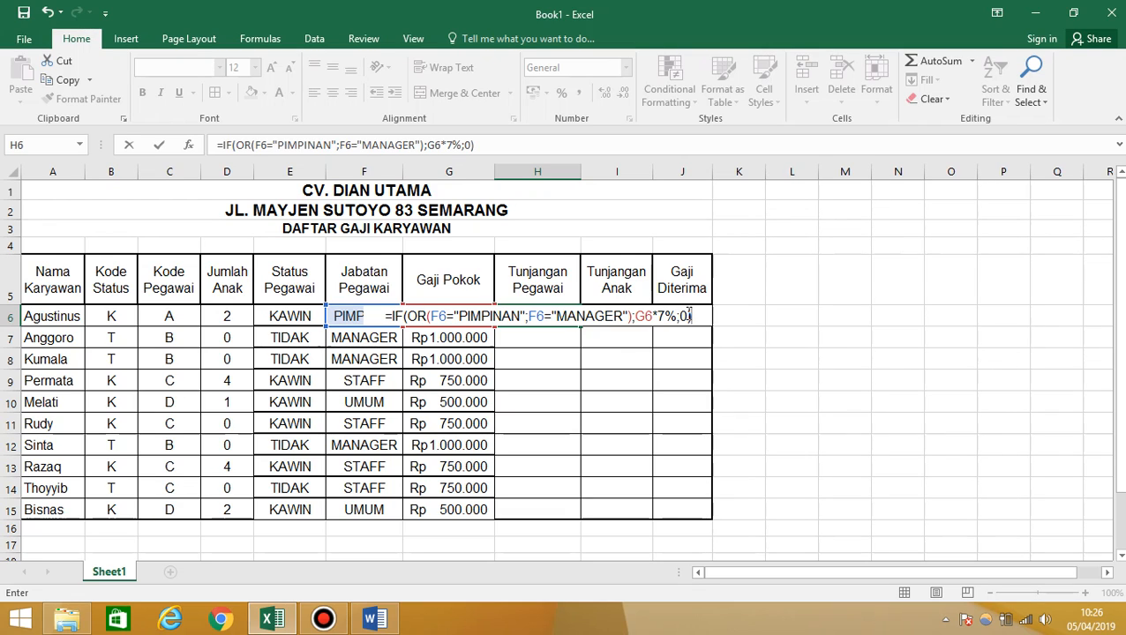
pyautogui.press('Return')
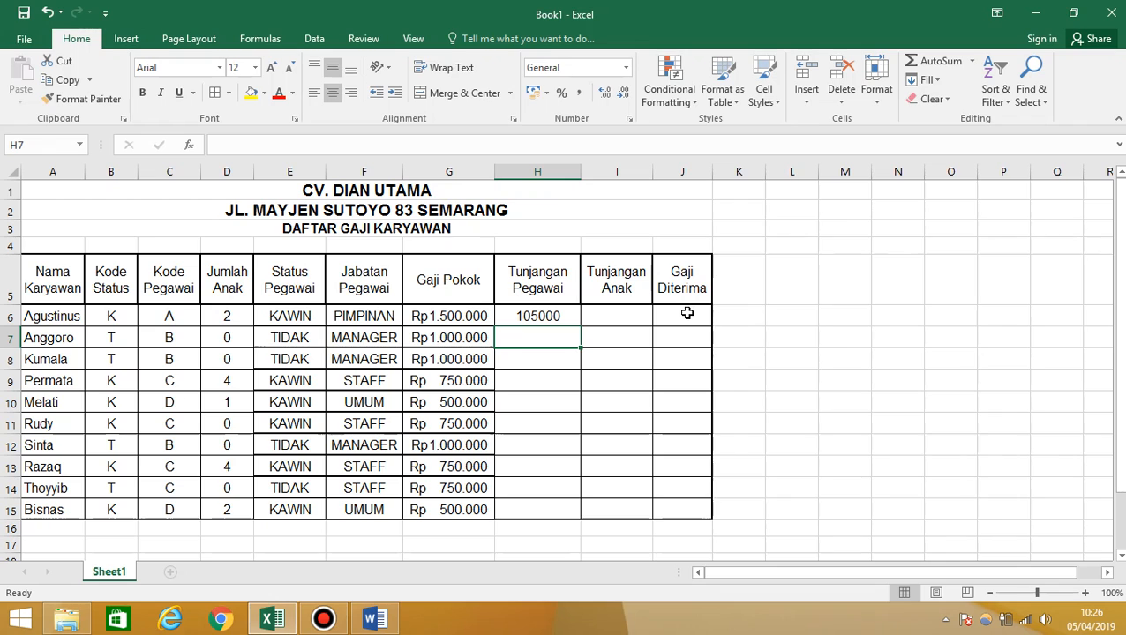
# Step: Format H6 as Accounting and fill its formula down to H15
pyautogui.click(532, 314)
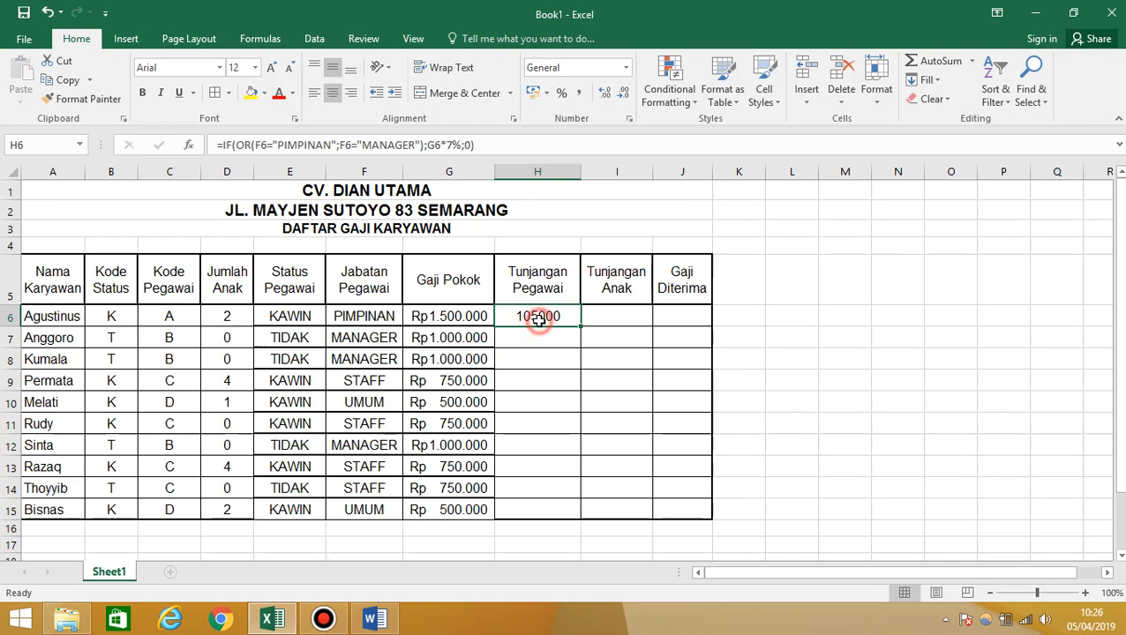
pyautogui.click(629, 118)
pyautogui.click(236, 319)
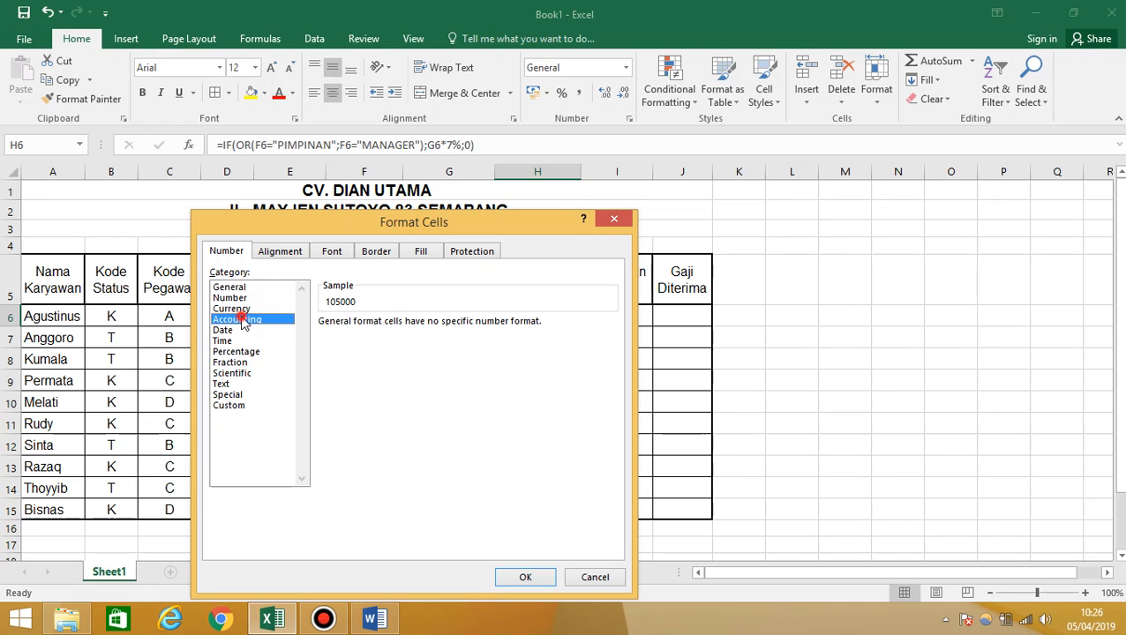
pyautogui.click(524, 576)
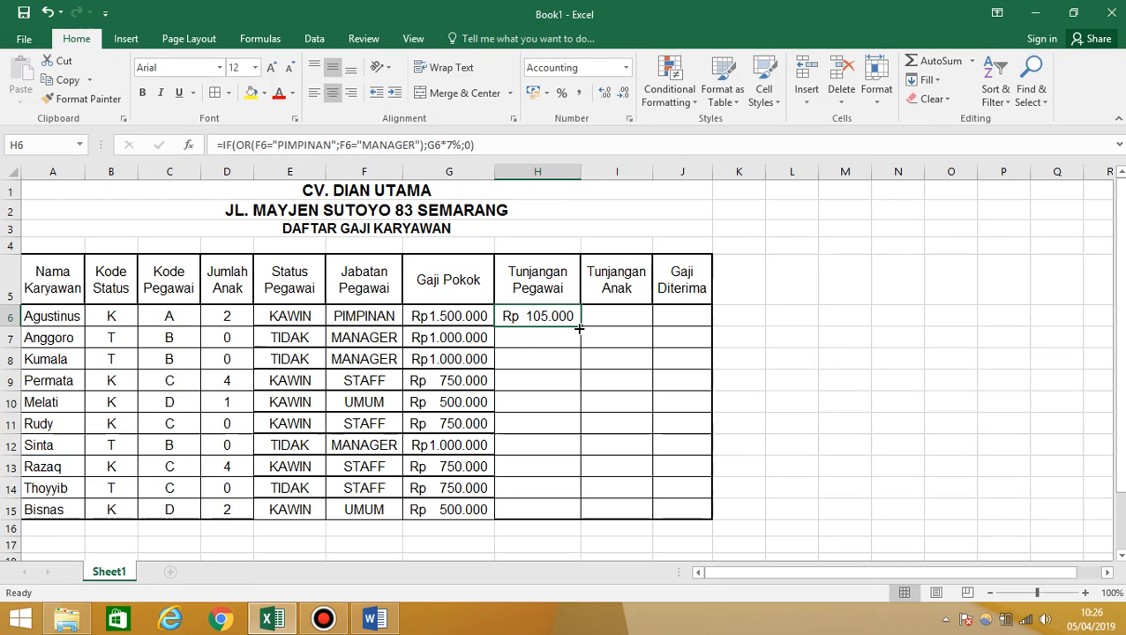
pyautogui.moveTo(579, 329); pyautogui.dragTo(558, 513)
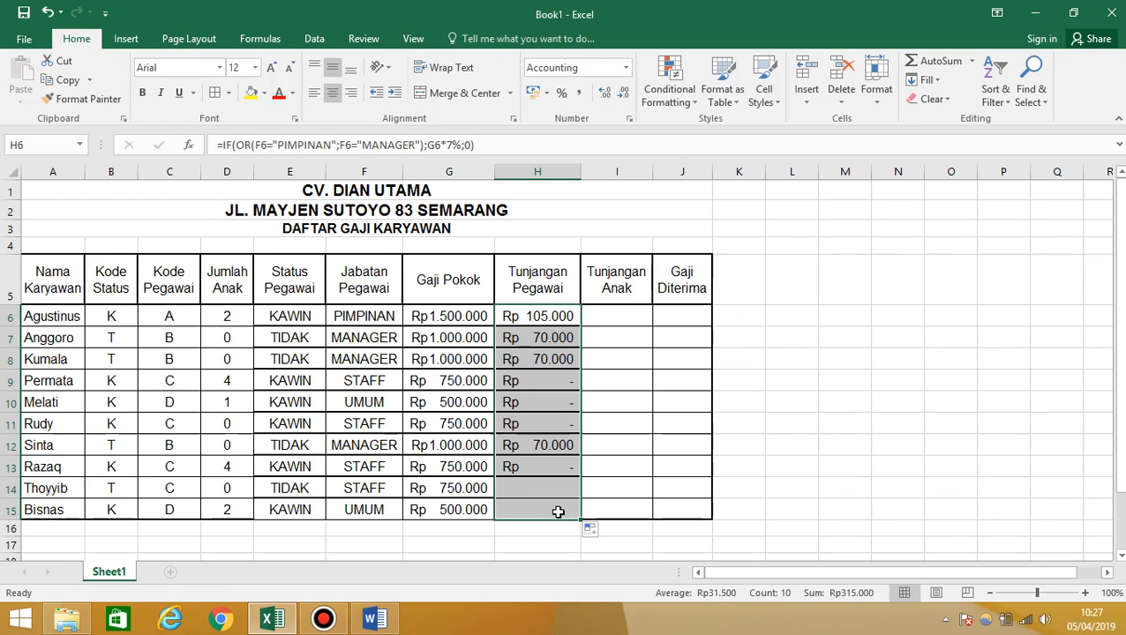
# Step: Check the Tunjangan Pegawai results in column H against the Jabatan Pegawai values in column F
pyautogui.click(535, 323)
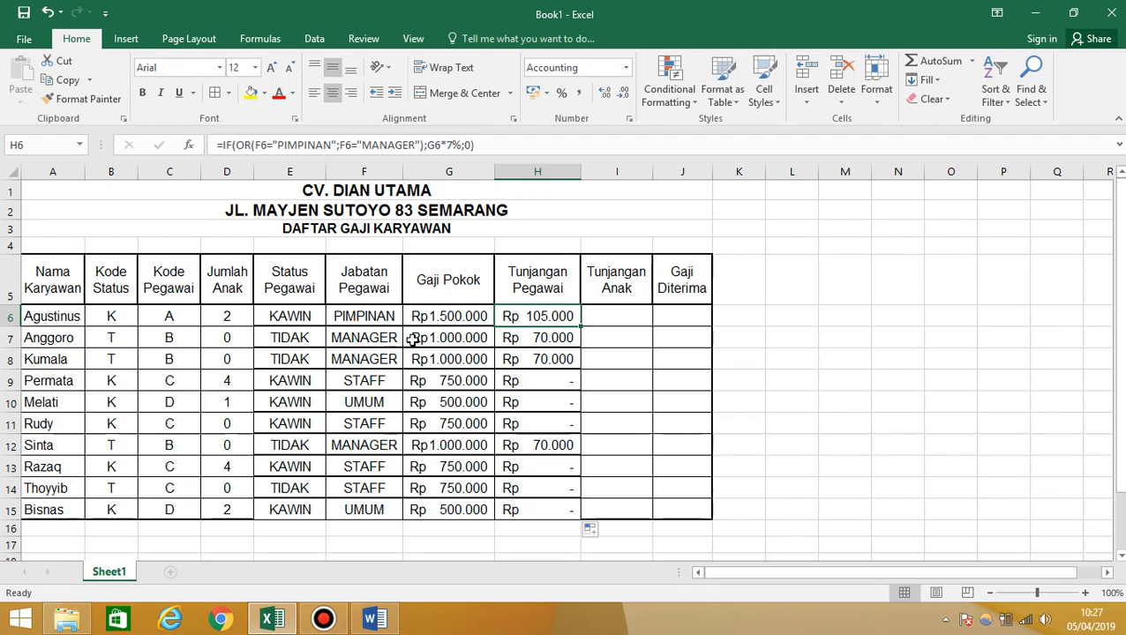
pyautogui.click(551, 339)
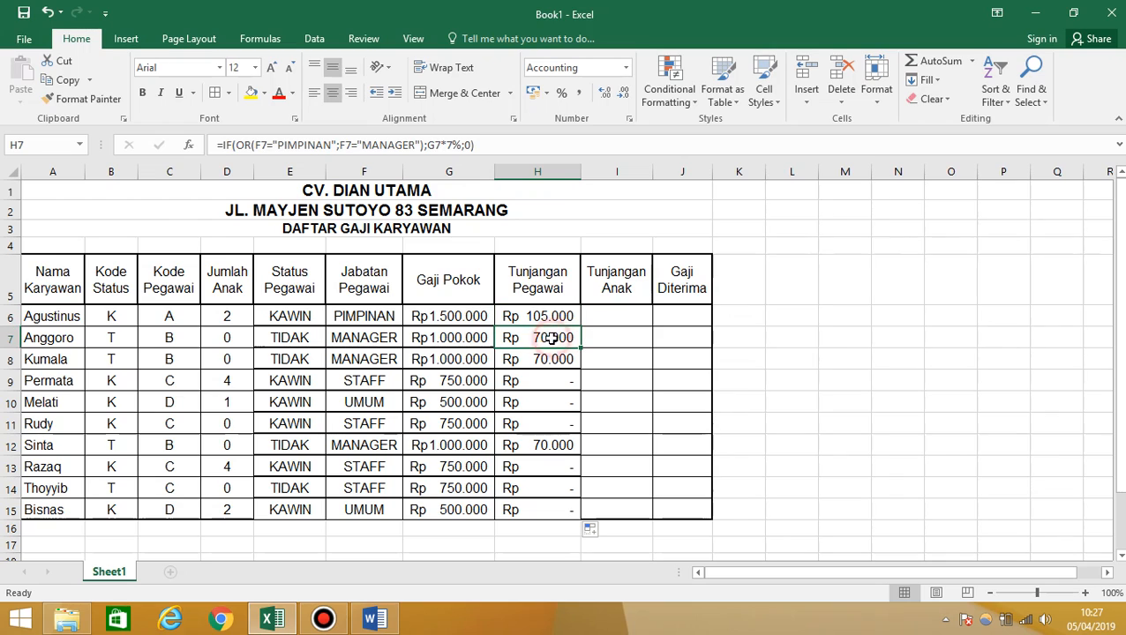
pyautogui.click(363, 359)
pyautogui.click(556, 359)
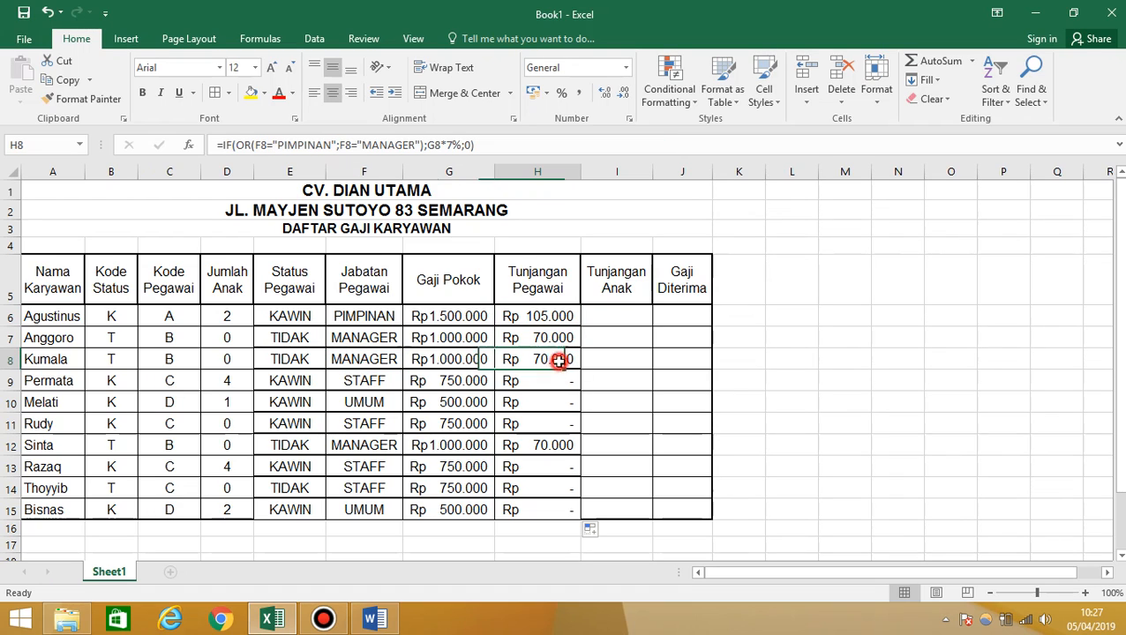
pyautogui.click(367, 446)
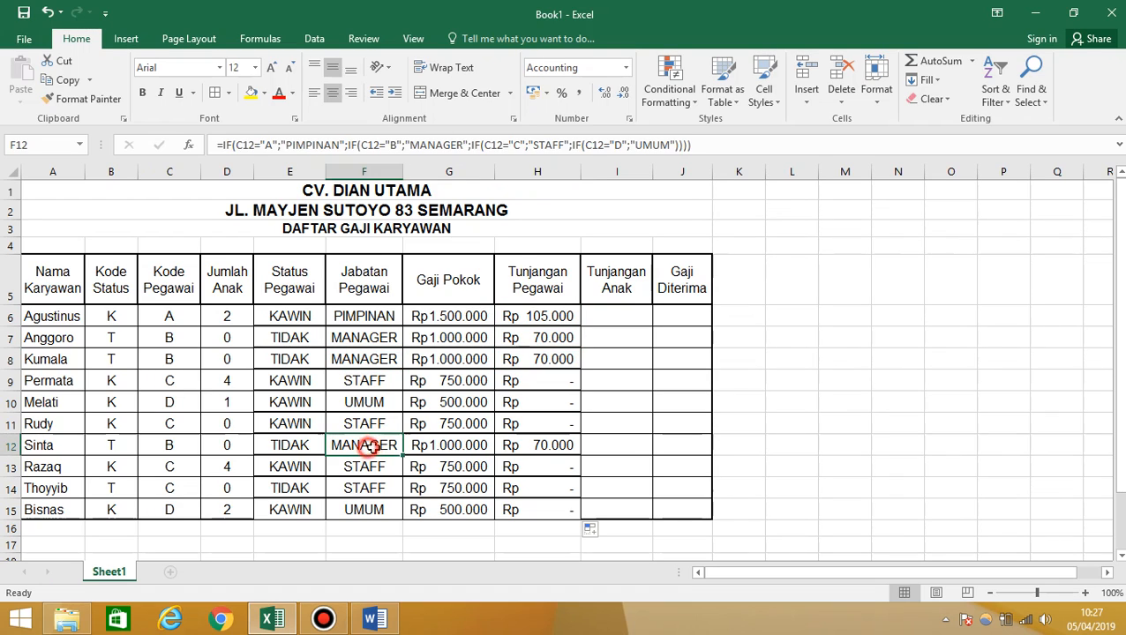
pyautogui.click(563, 448)
pyautogui.click(366, 382)
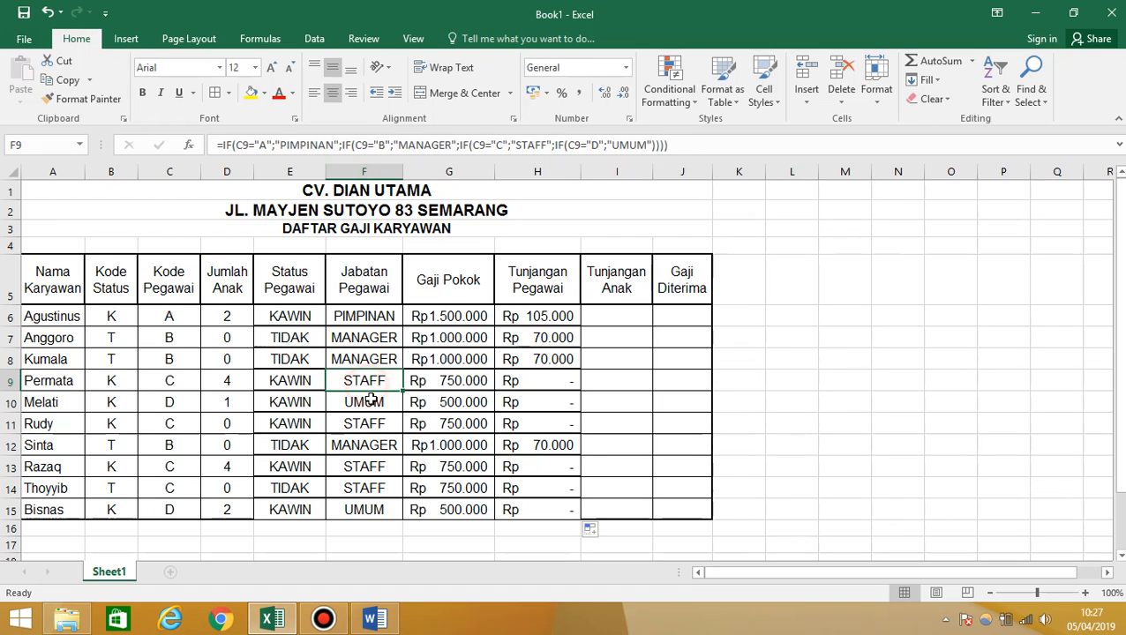
pyautogui.click(375, 406)
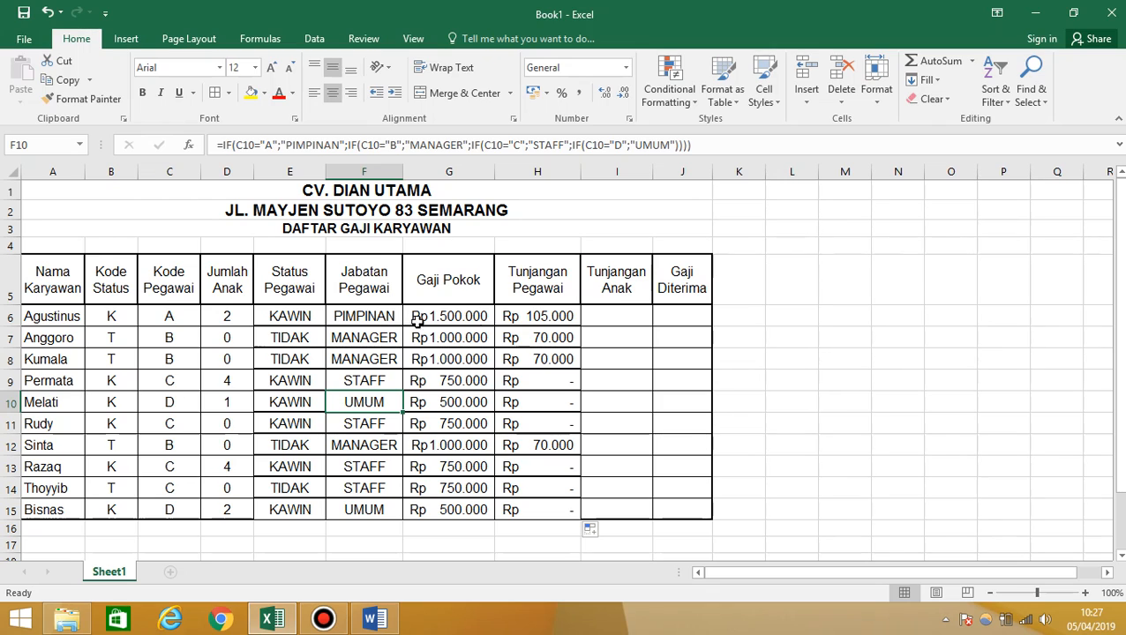
pyautogui.click(572, 316)
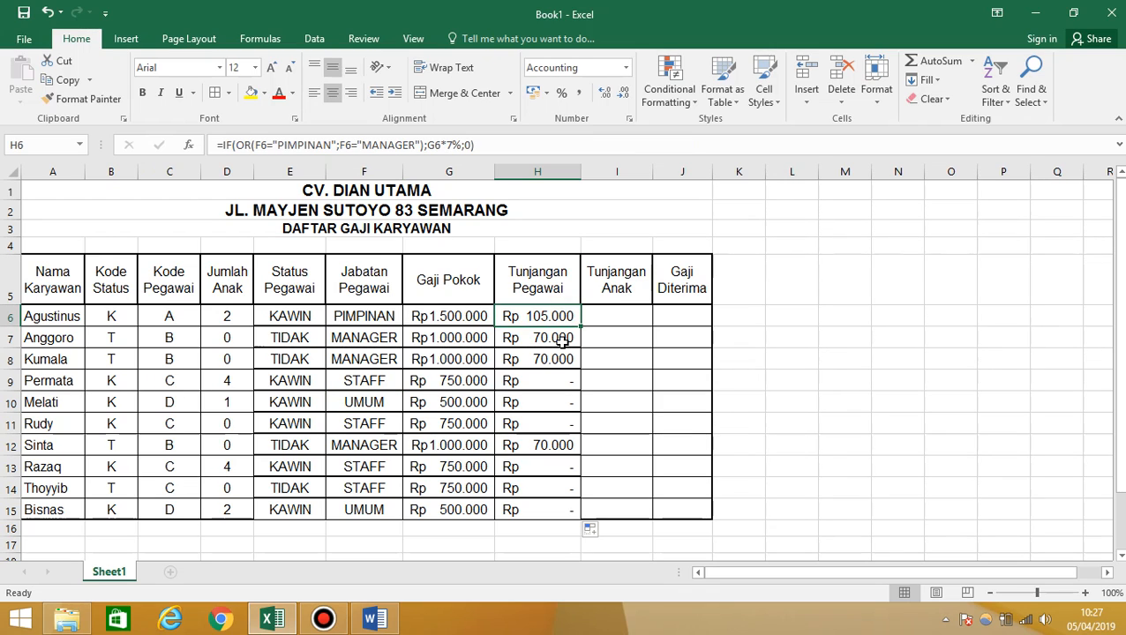
pyautogui.click(561, 339)
# Step: Select I6, consult the Tunjangan Anak rule in the Word document TUGAS 1, and return to the Excel sheet
pyautogui.click(604, 315)
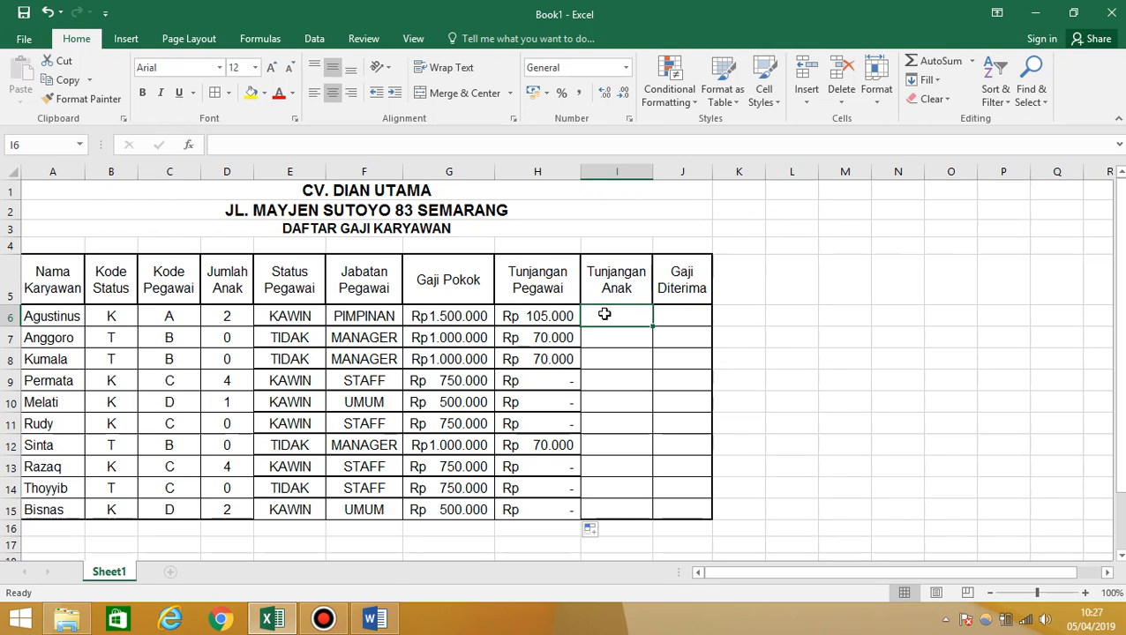
pyautogui.click(374, 619)
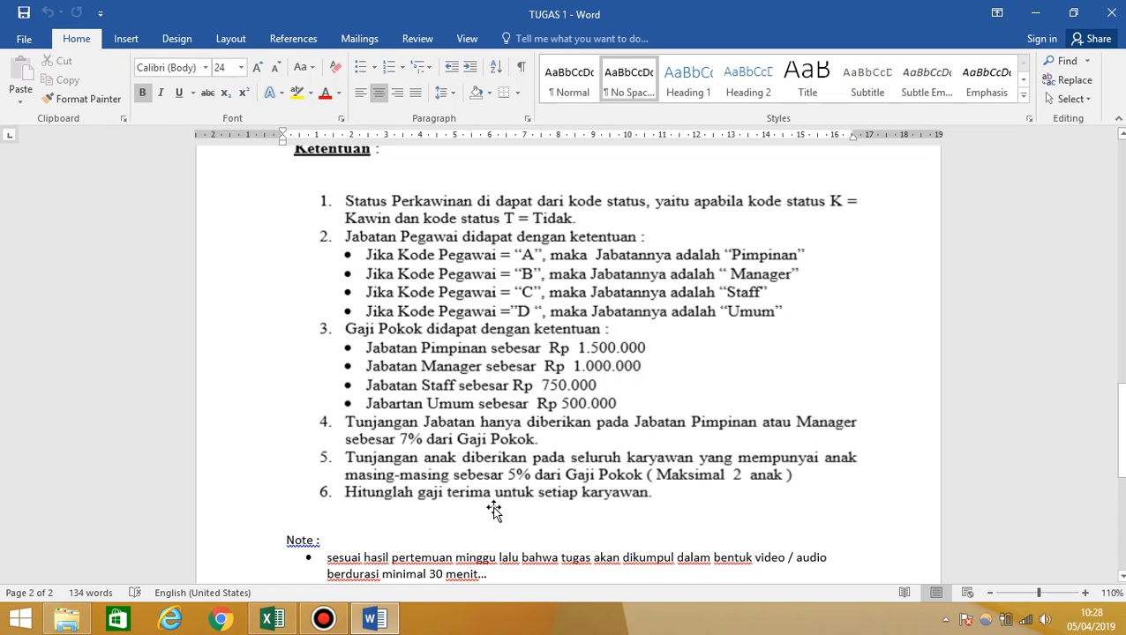
pyautogui.click(274, 619)
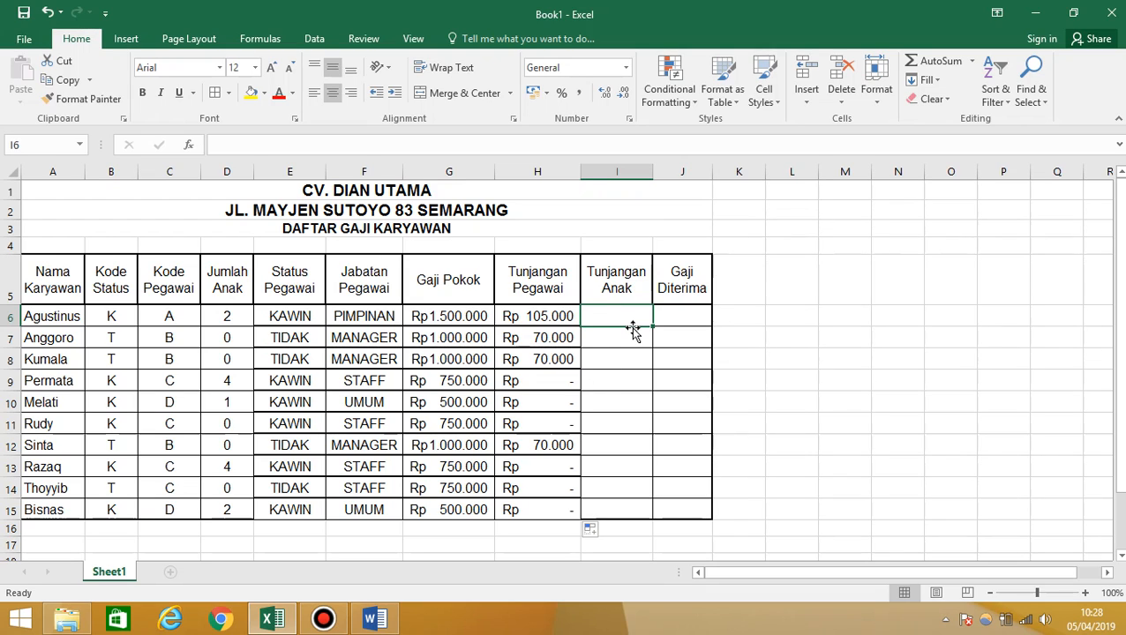
# Step: Start the I6 formula with an IF that tests whether D6 is greater than 2
pyautogui.write('=')
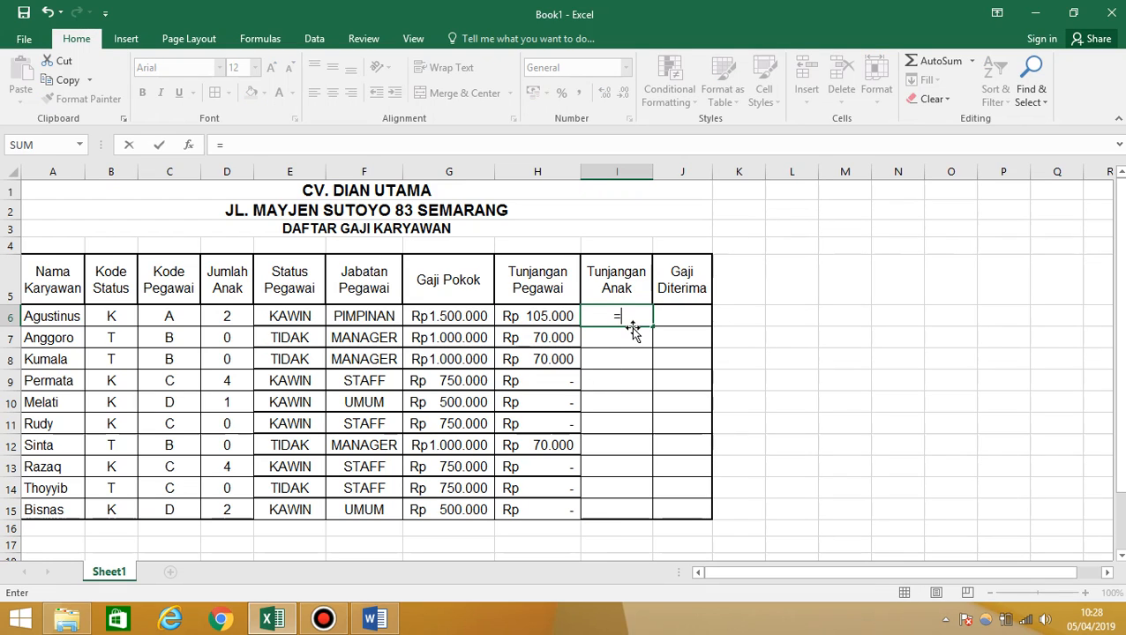
pyautogui.write('IF')
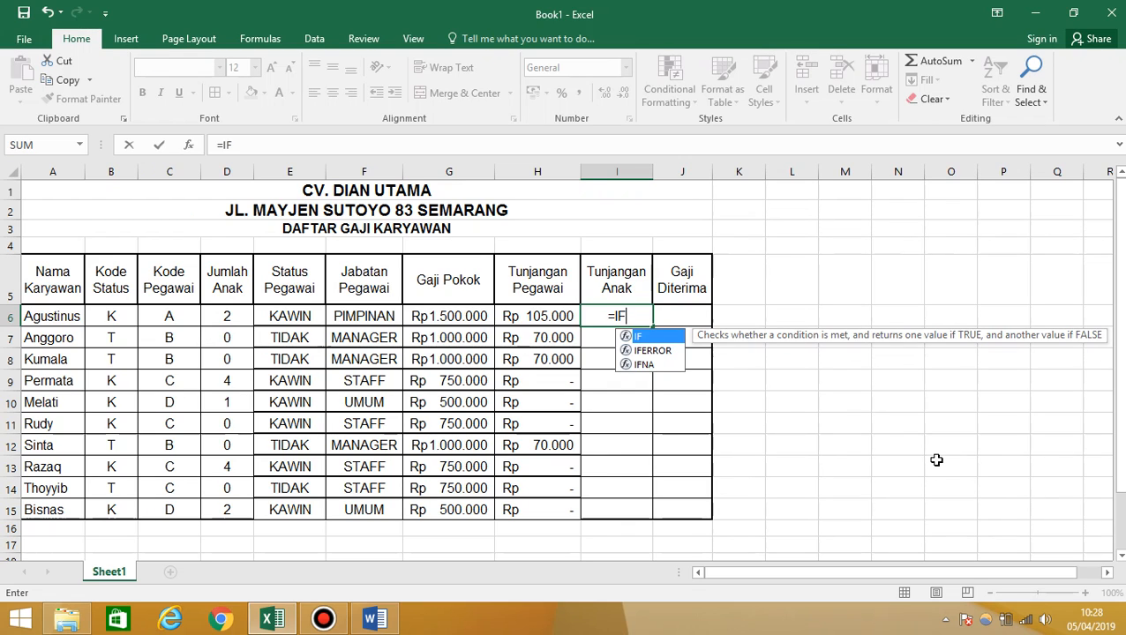
pyautogui.write('(')
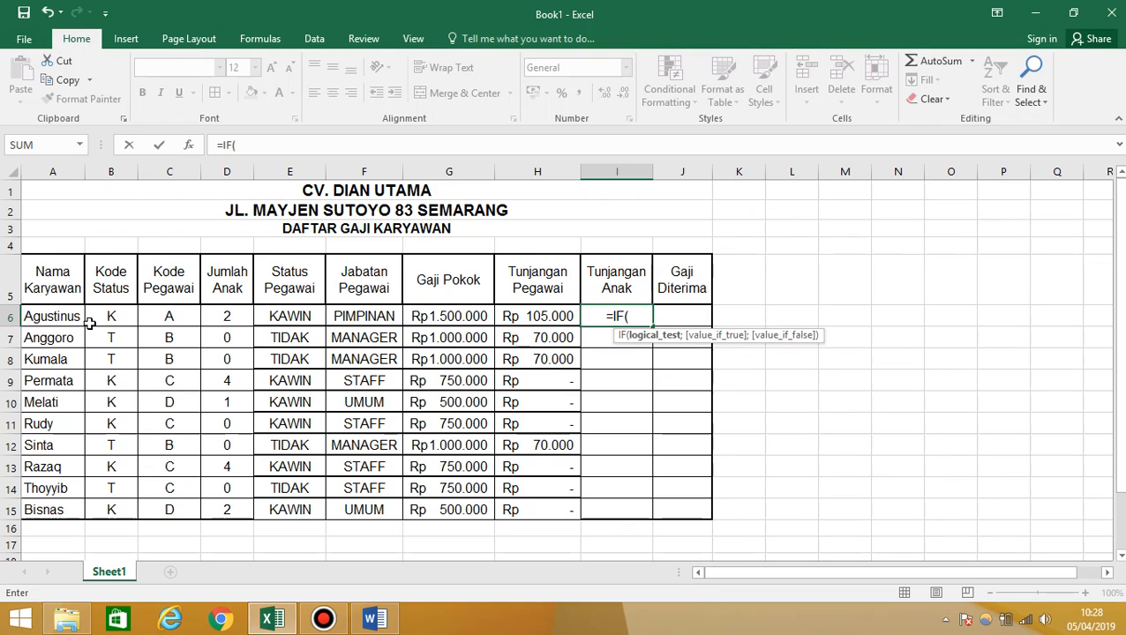
pyautogui.click(226, 318)
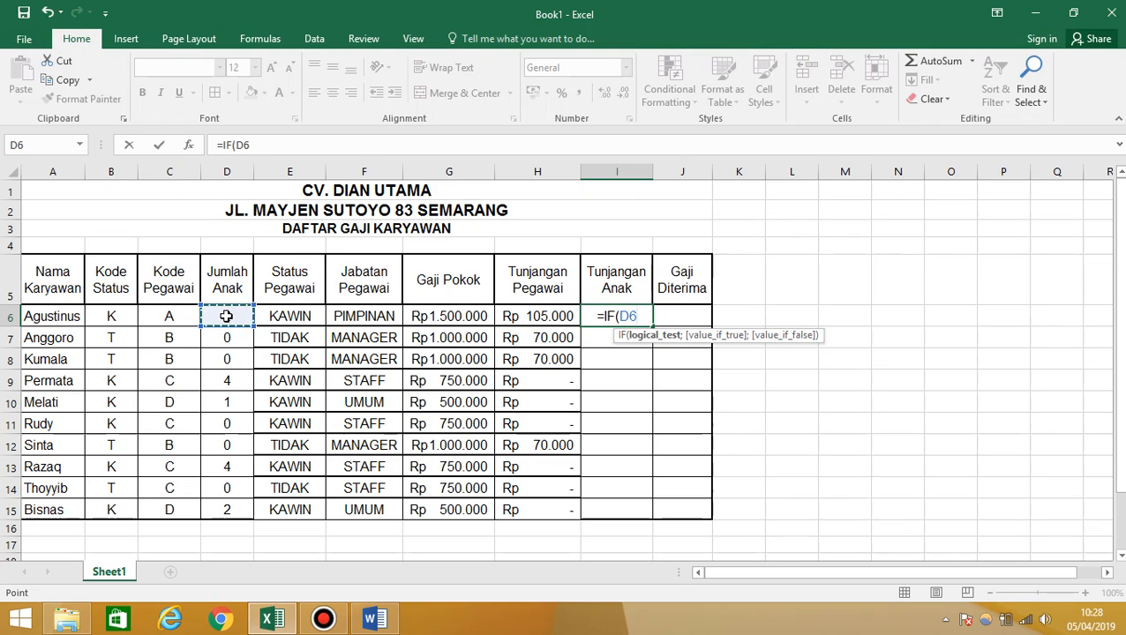
pyautogui.write('>')
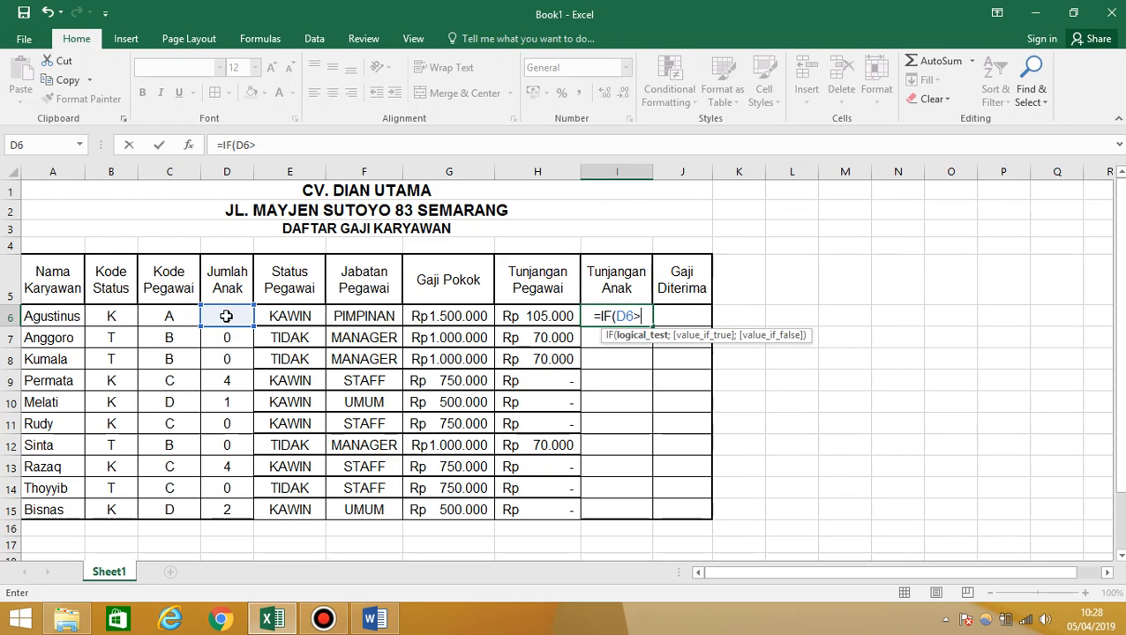
pyautogui.write('2')
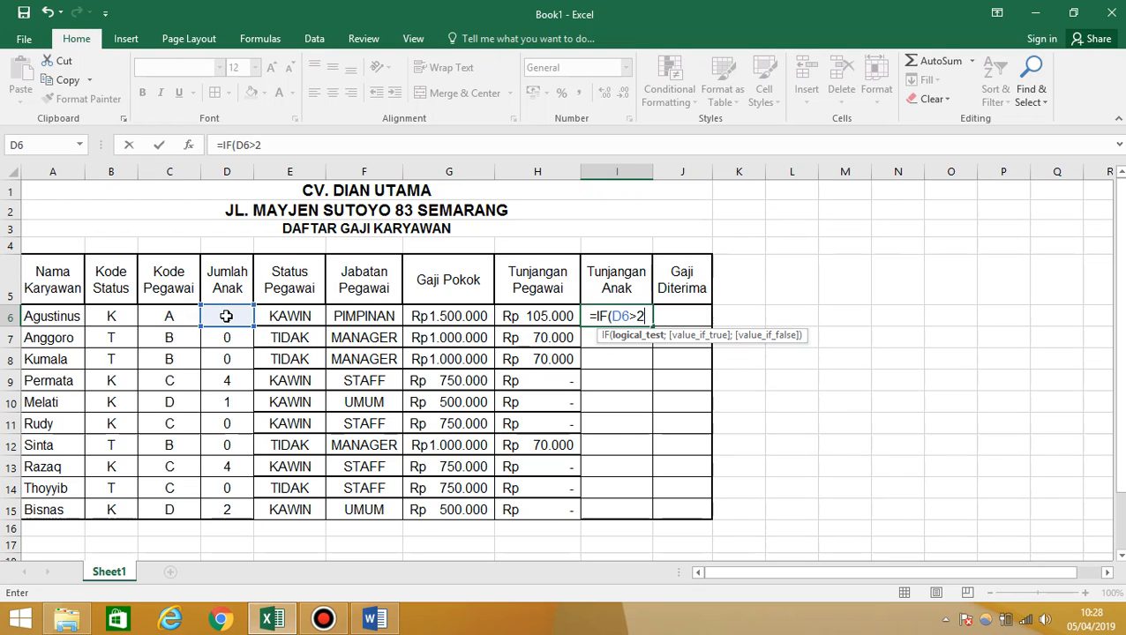
# Step: Make the IF in I6 return 2 when the test is true and D6 otherwise, and close the function
pyautogui.write(';')
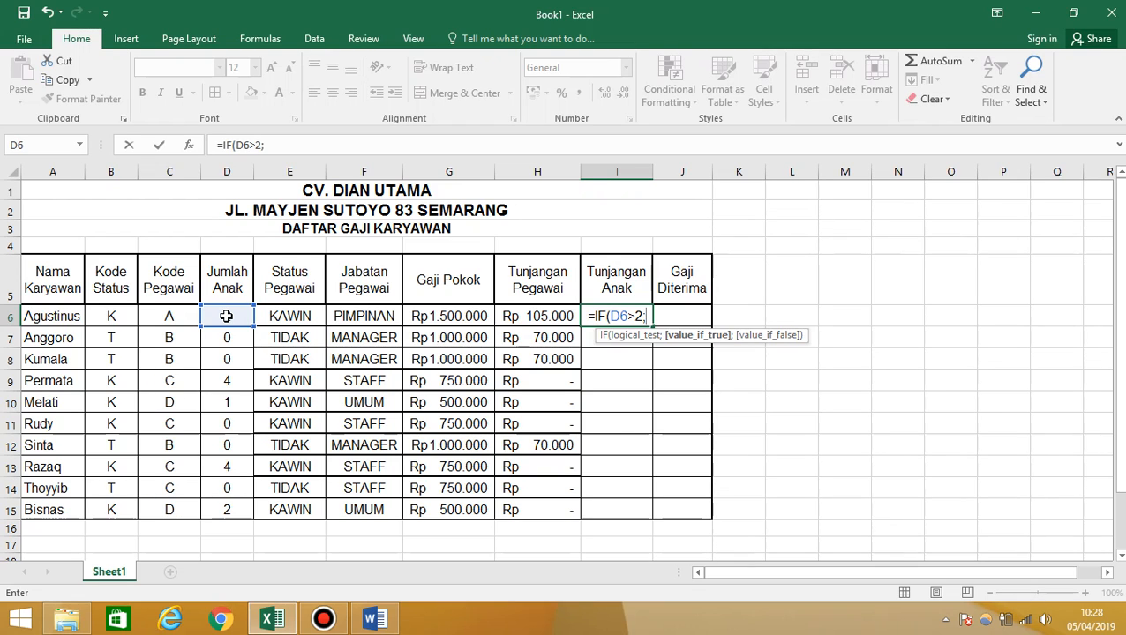
pyautogui.write('2')
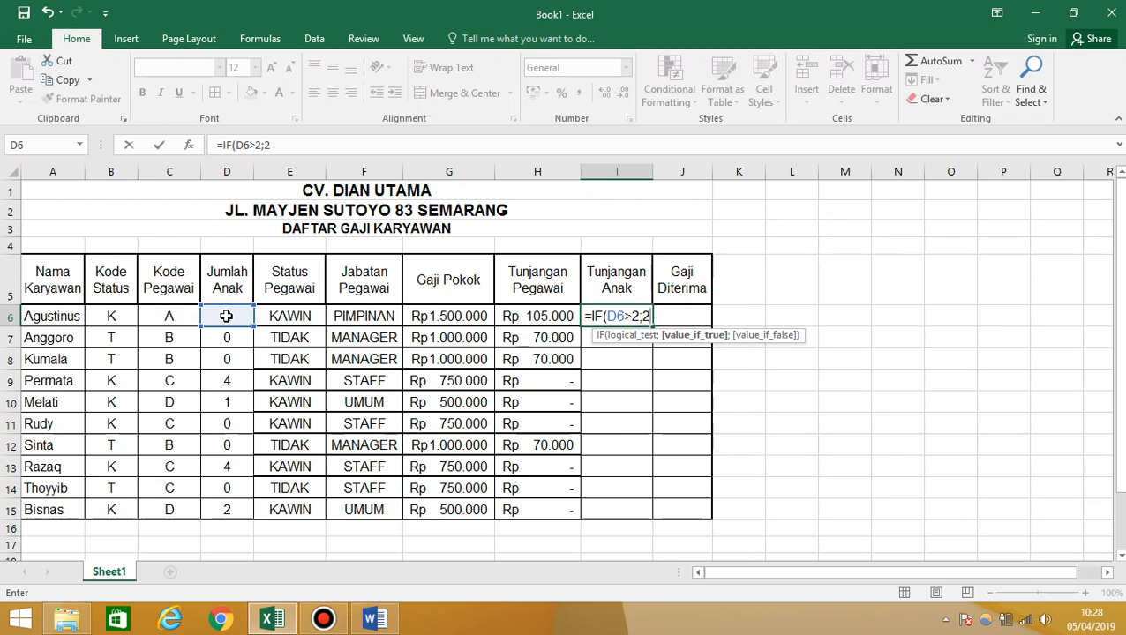
pyautogui.write(';')
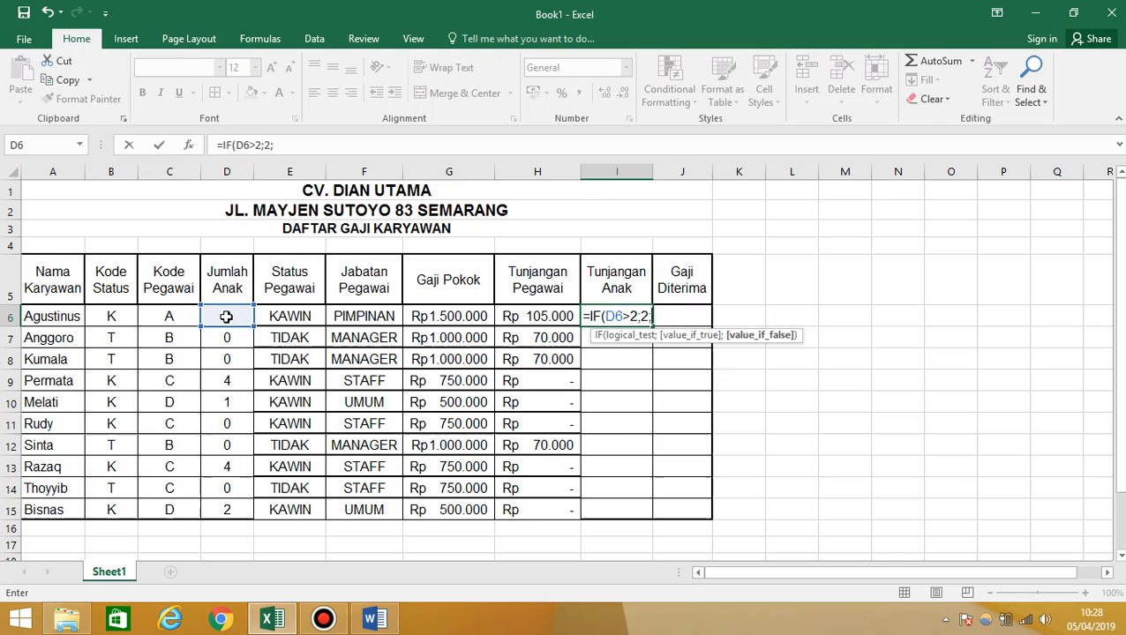
pyautogui.click(226, 317)
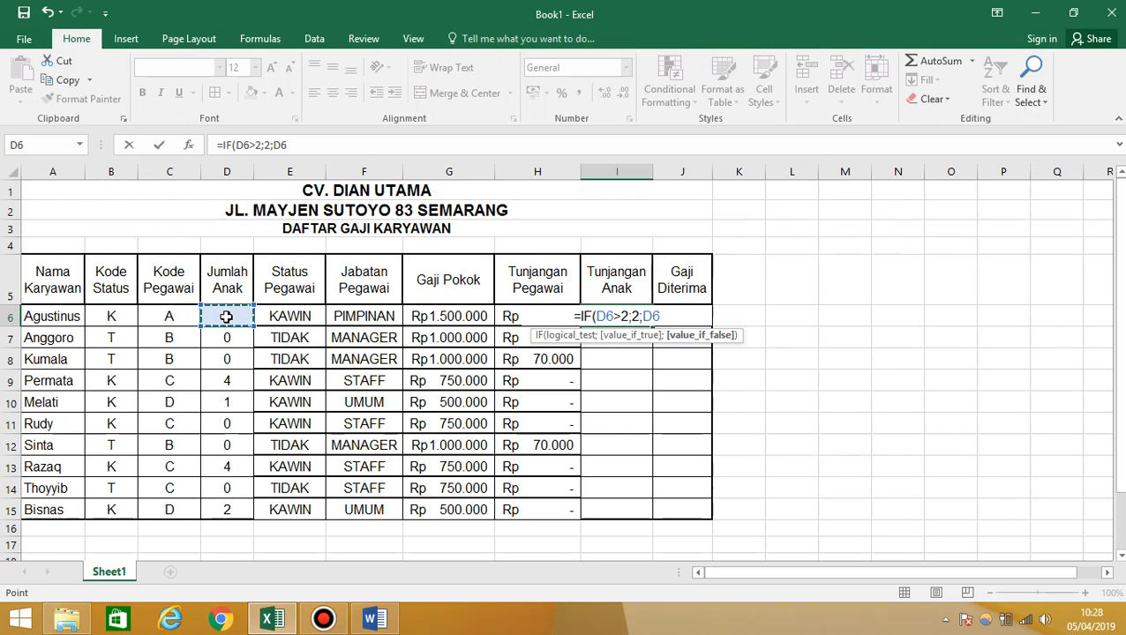
pyautogui.write(')')
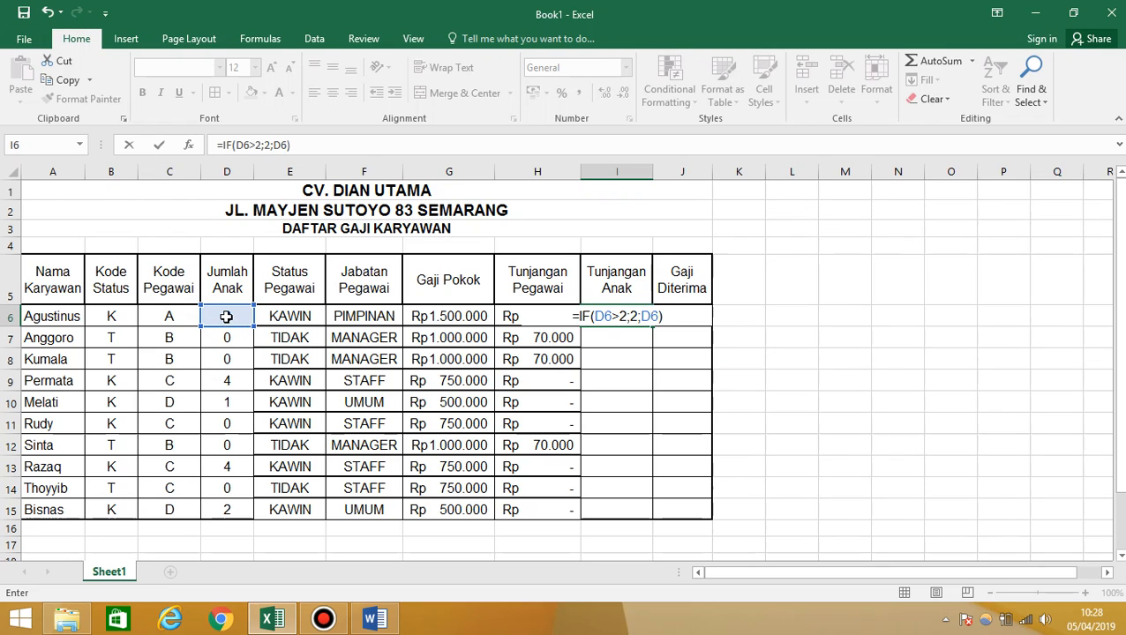
# Step: Multiply the IF result in the I6 formula by the parenthesised product (G6*5%)
pyautogui.write('*')
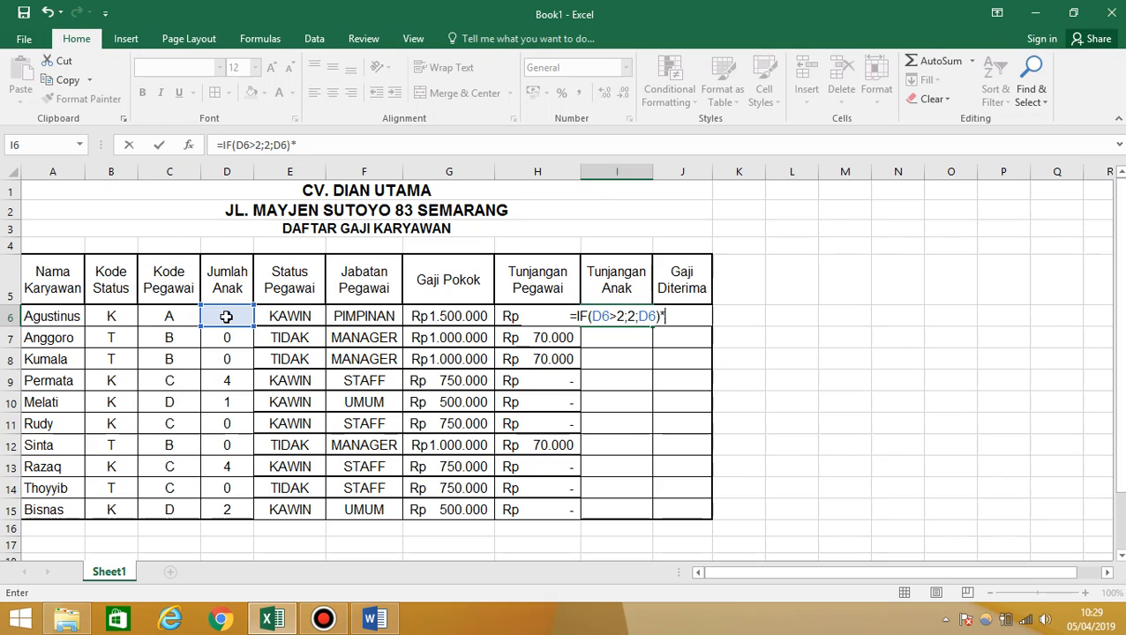
pyautogui.click(455, 318)
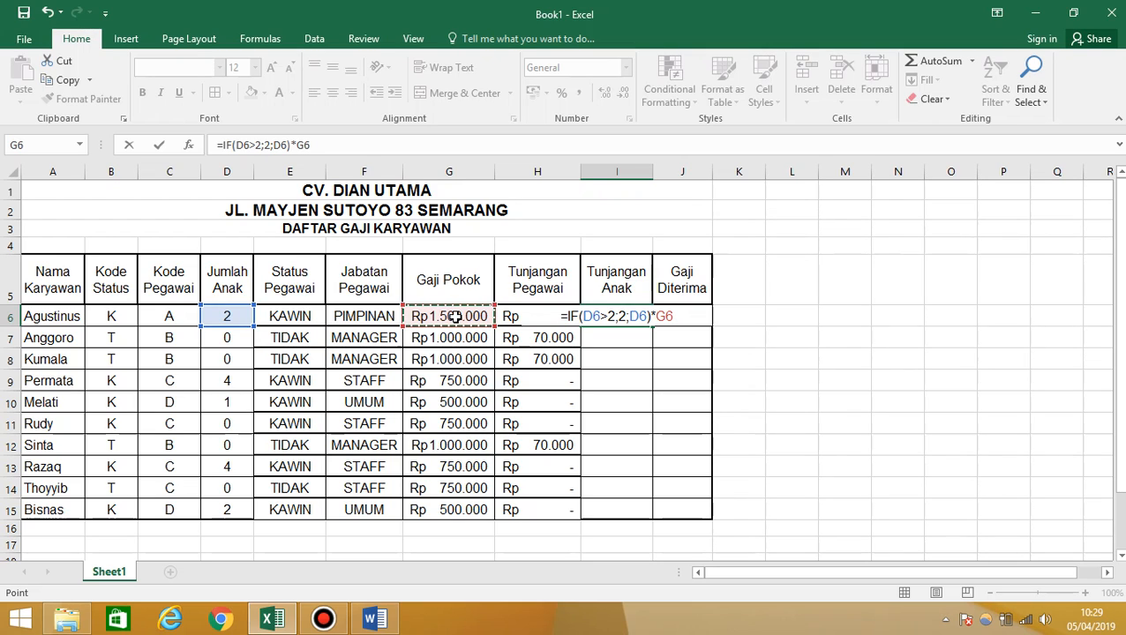
pyautogui.write('*5?')
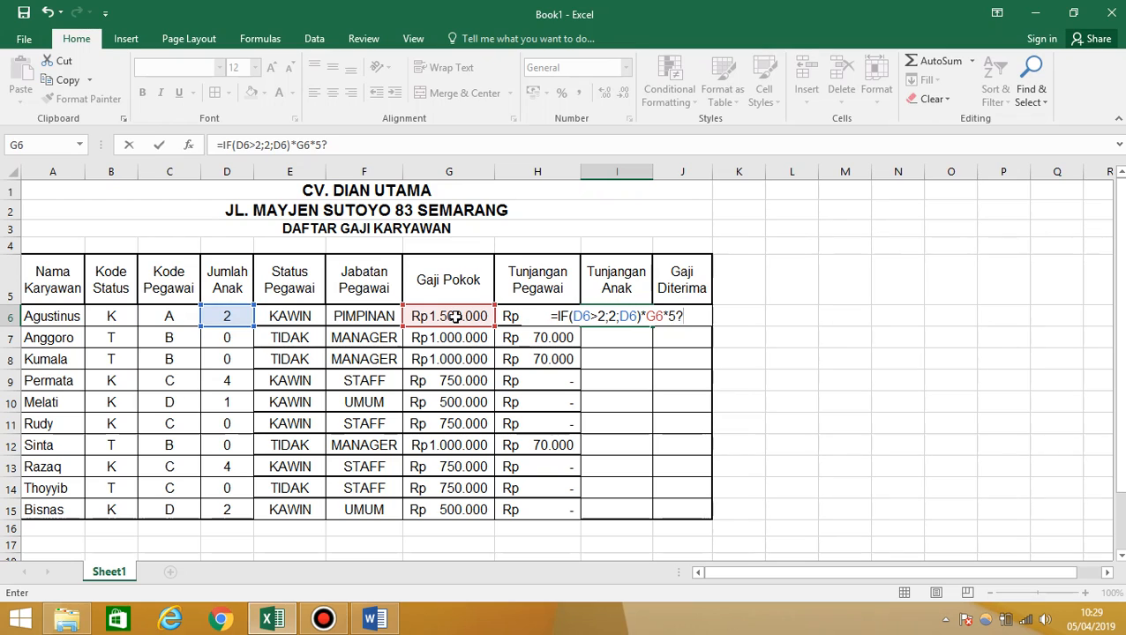
pyautogui.press('BackSpace')
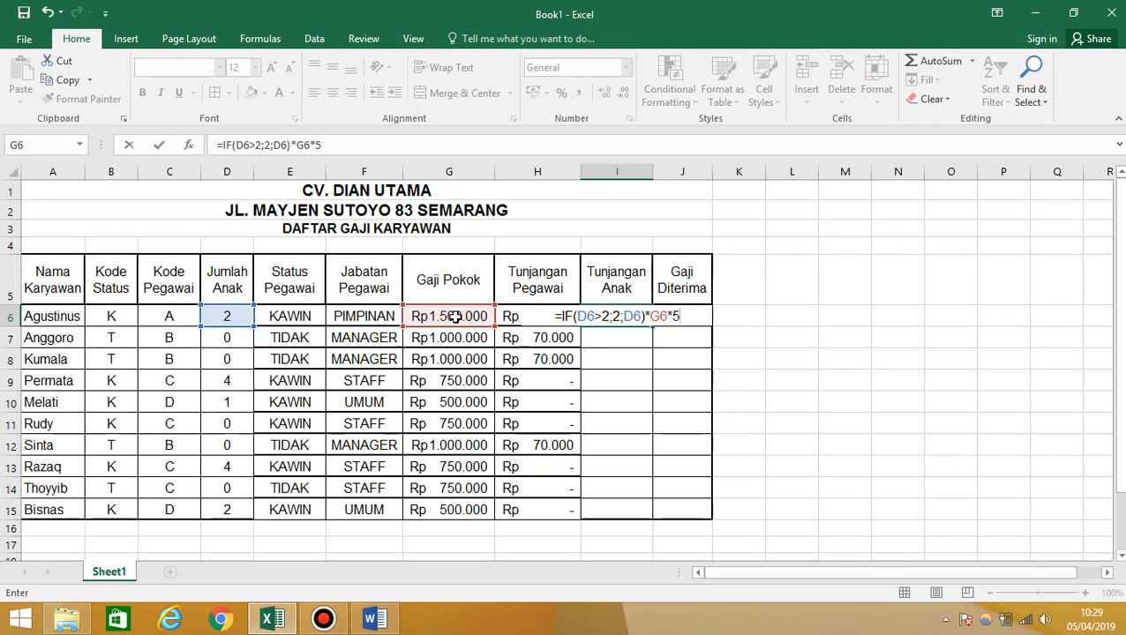
pyautogui.write('%')
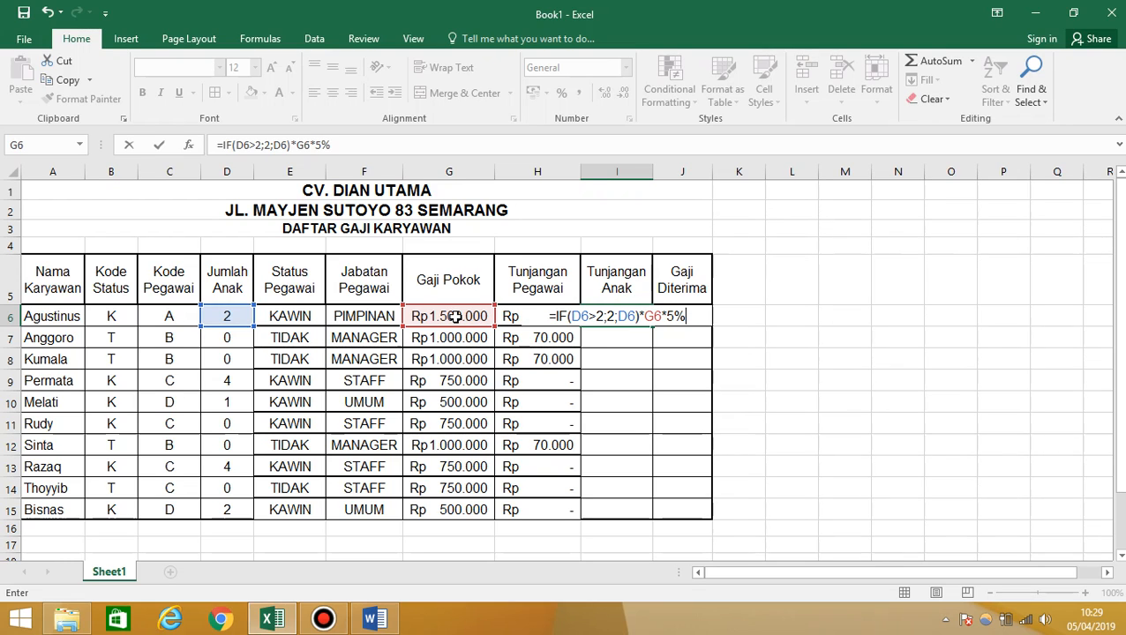
pyautogui.write(')')
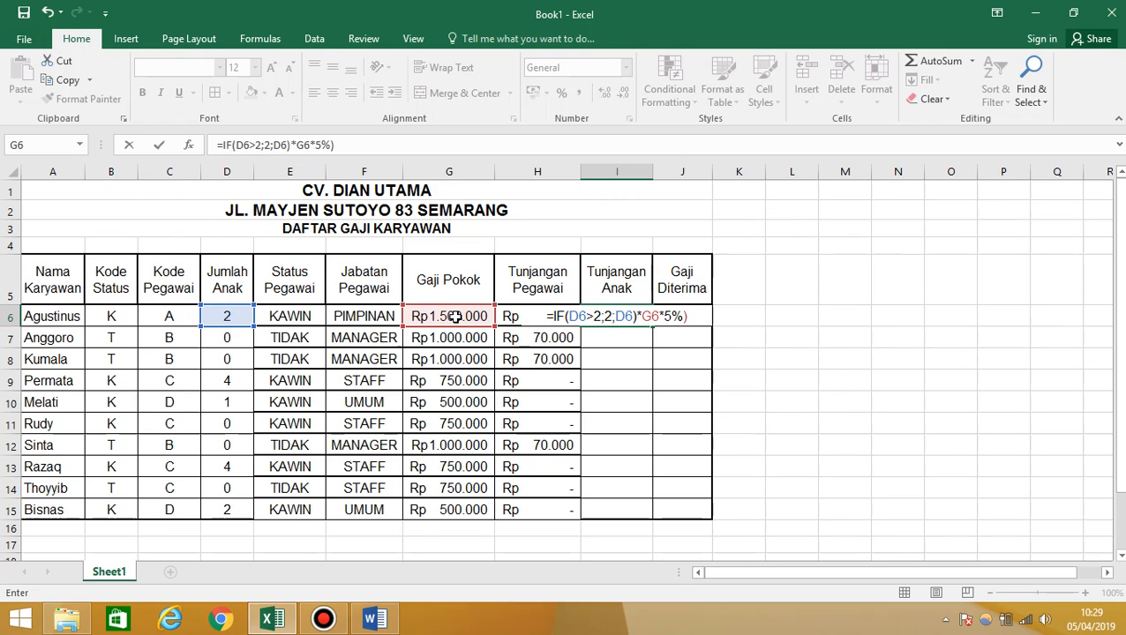
pyautogui.click(641, 315)
pyautogui.write('(')
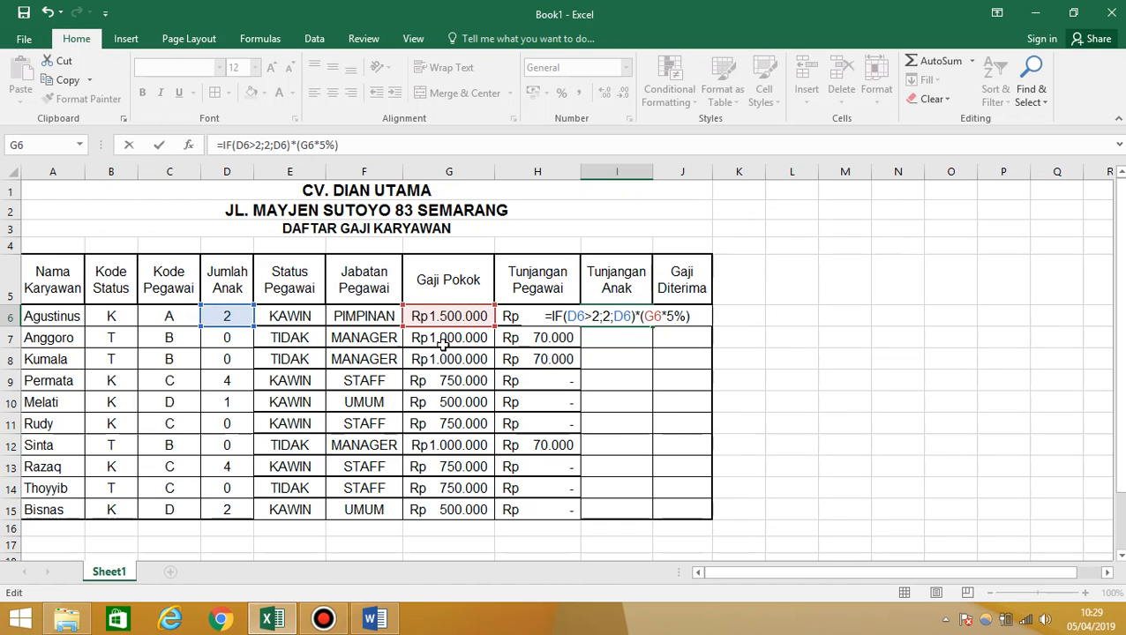
# Step: Review the parts of the I6 formula: the D6 test, its two return values and the G6*5% multiplier
pyautogui.click(589, 316)
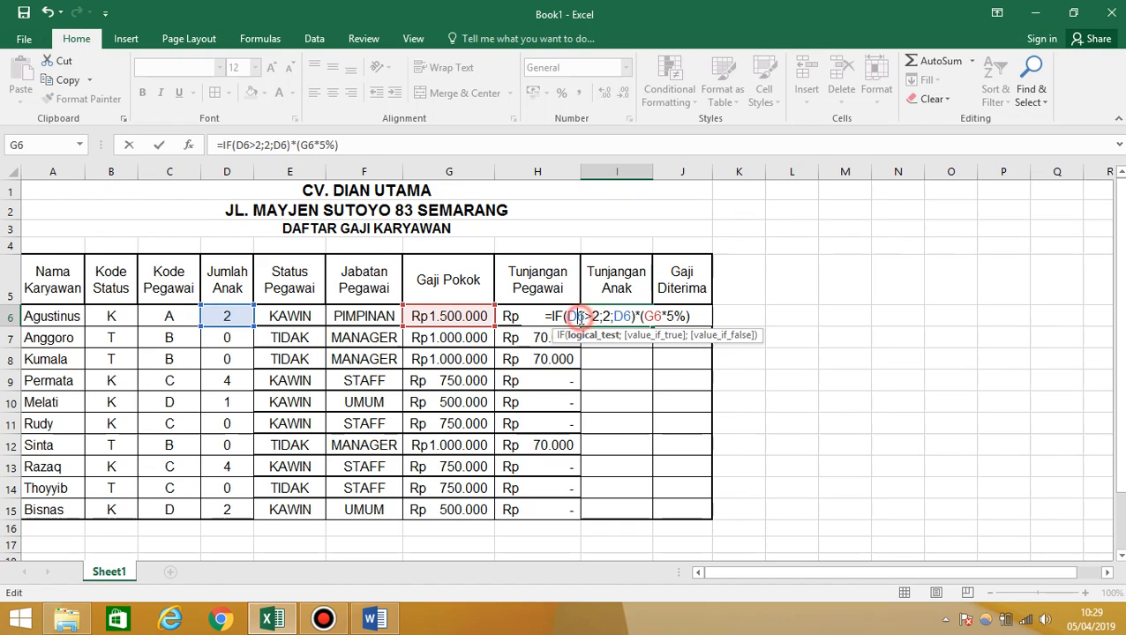
pyautogui.click(604, 316)
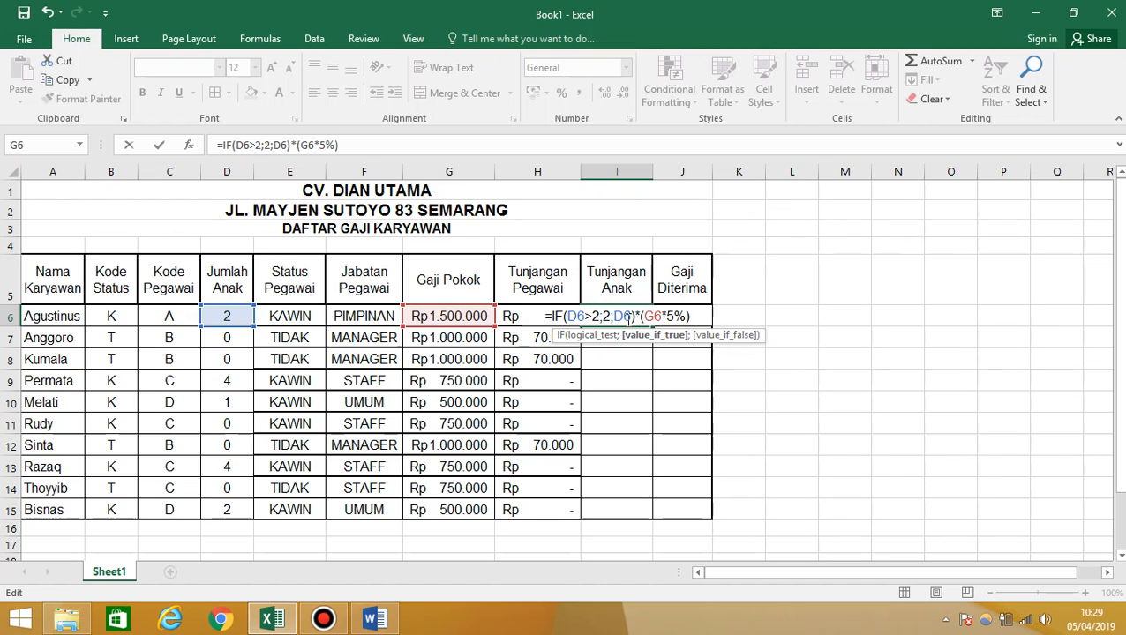
pyautogui.click(627, 316)
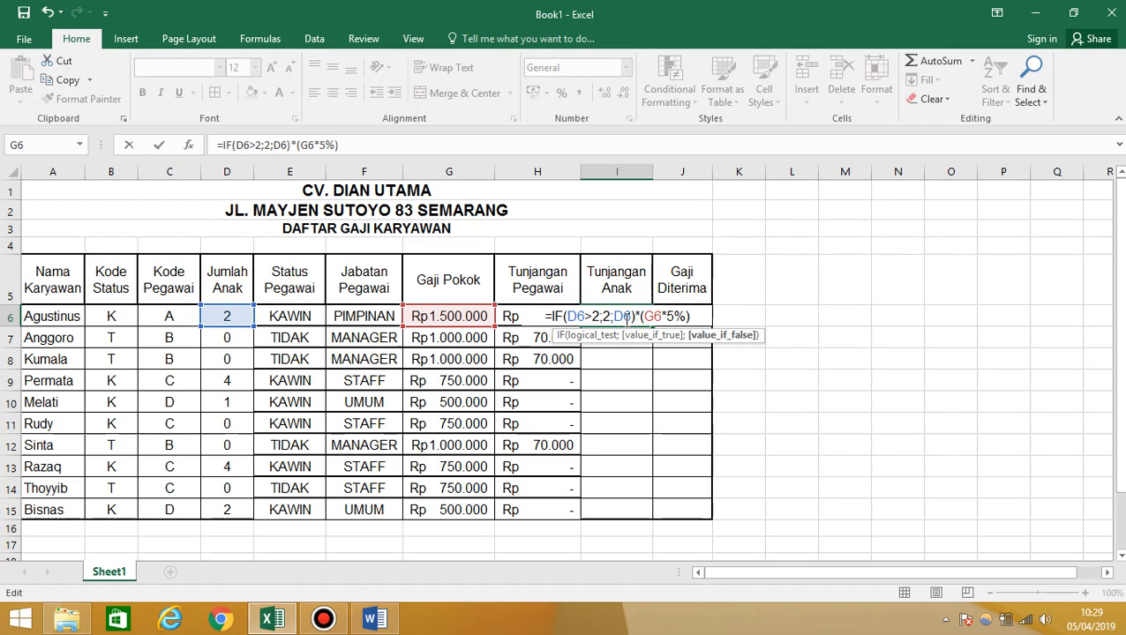
pyautogui.click(675, 316)
pyautogui.click(623, 318)
pyautogui.click(661, 315)
pyautogui.click(632, 320)
pyautogui.click(633, 317)
pyautogui.click(662, 316)
pyautogui.click(622, 315)
pyautogui.click(660, 318)
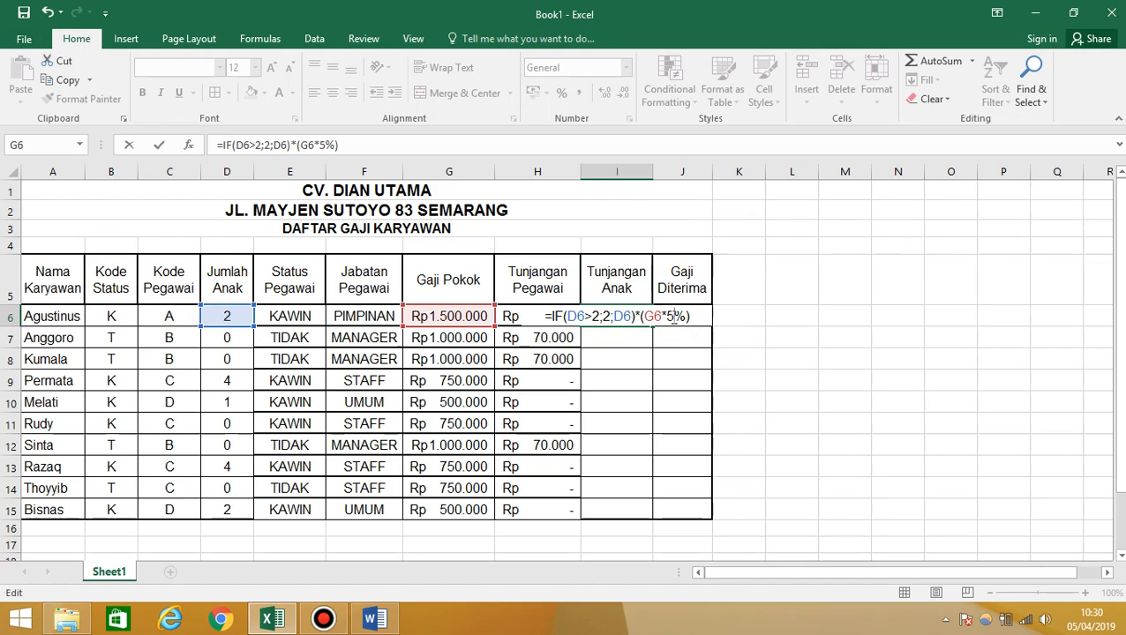
# Step: Enter the I6 formula with column I widened to fit the amount, and fill it down to I15
pyautogui.press('Return')
pyautogui.click(620, 315)
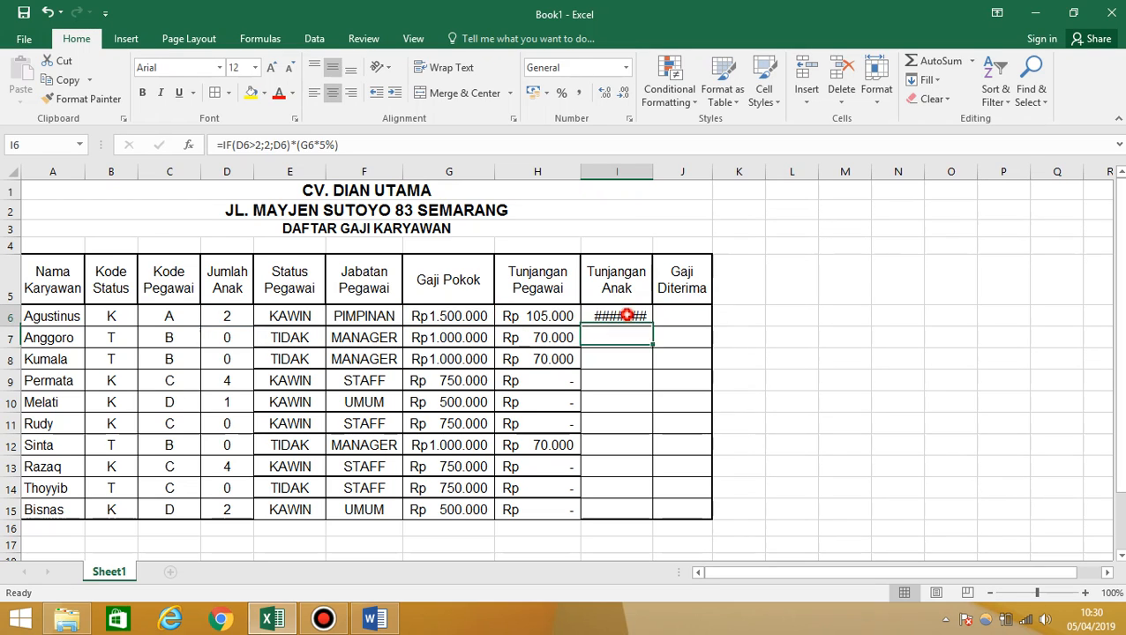
pyautogui.moveTo(649, 176); pyautogui.dragTo(677, 171)
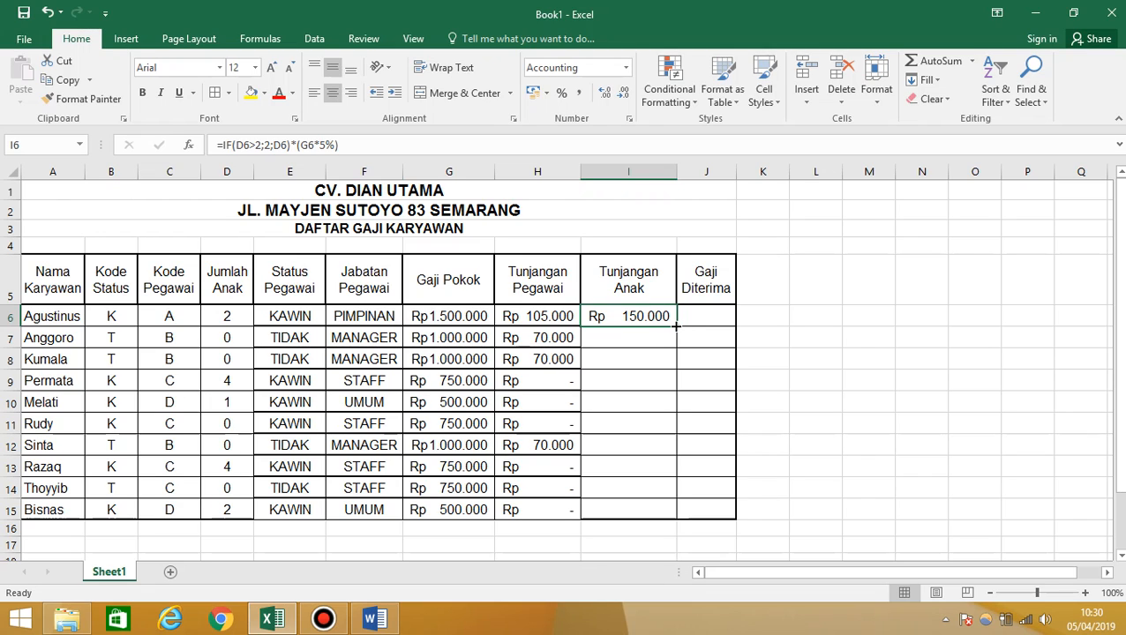
pyautogui.moveTo(675, 329); pyautogui.dragTo(665, 524)
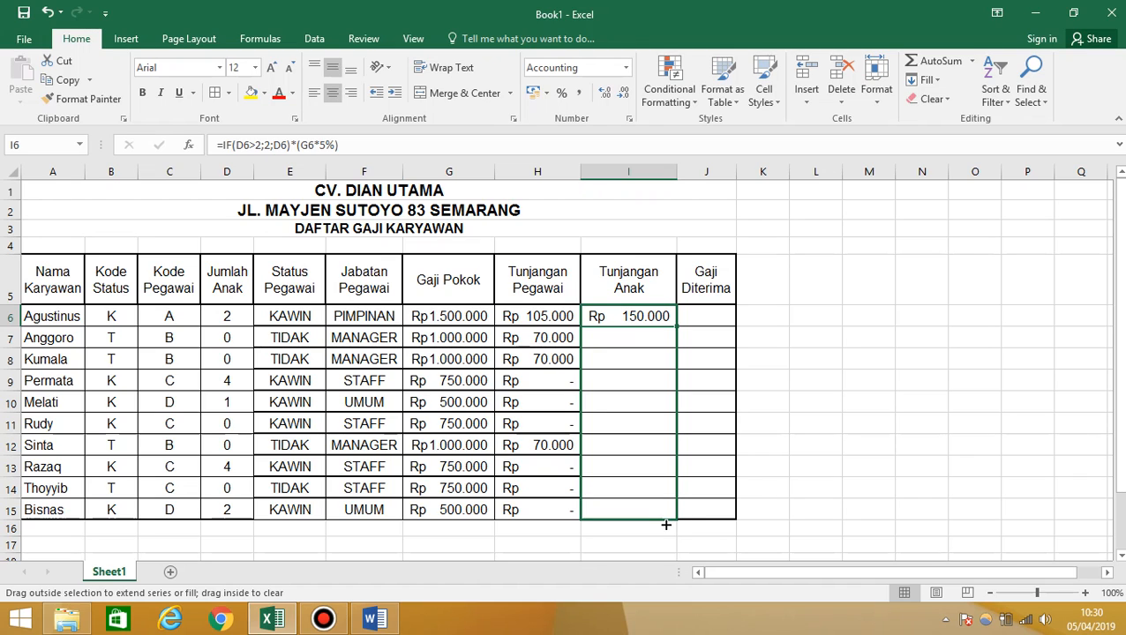
# Step: Complete the Tunjangan Anak fill down to I15 and check rows 7, 8, 11 and 12 against their Jumlah Anak
pyautogui.moveTo(666, 524); pyautogui.dragTo(663, 523)
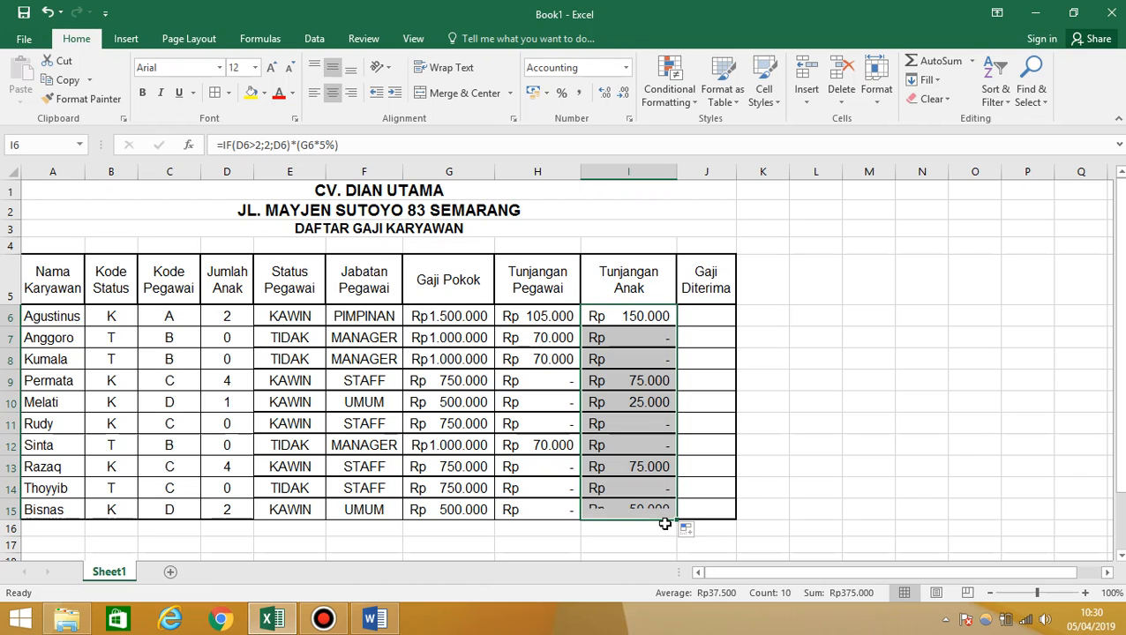
pyautogui.click(636, 335)
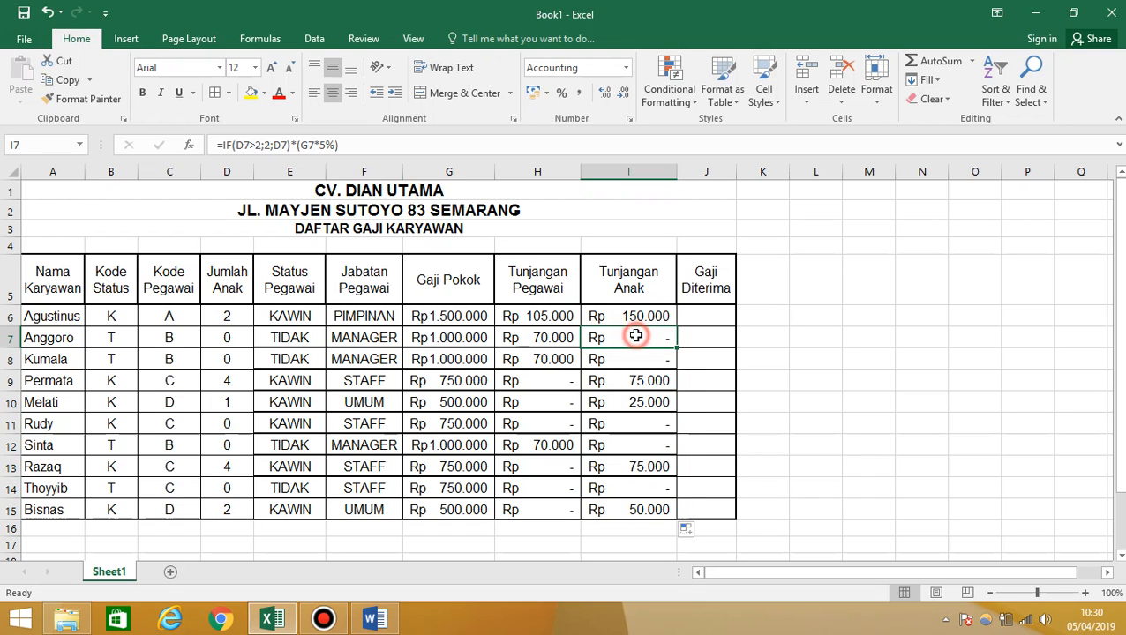
pyautogui.click(231, 341)
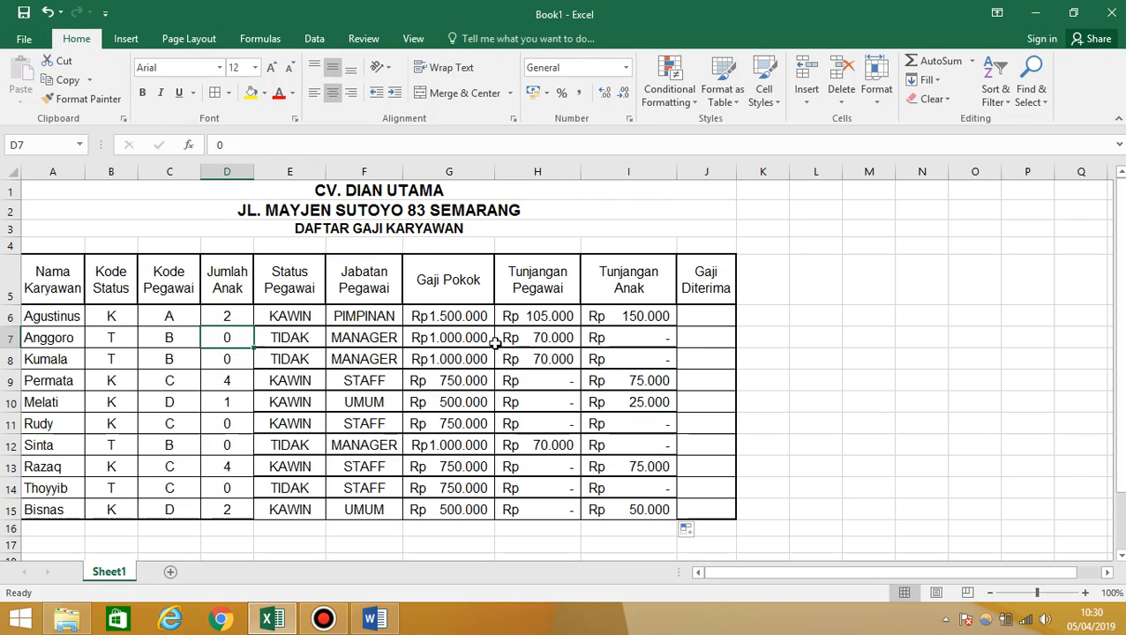
pyautogui.click(638, 336)
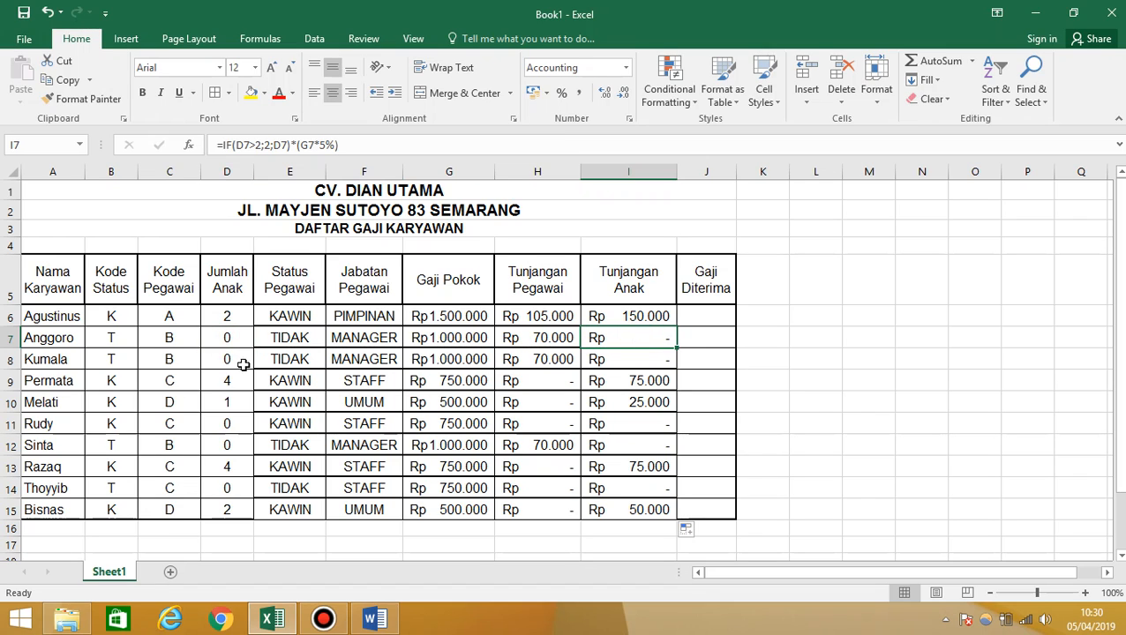
pyautogui.click(233, 338)
pyautogui.click(231, 358)
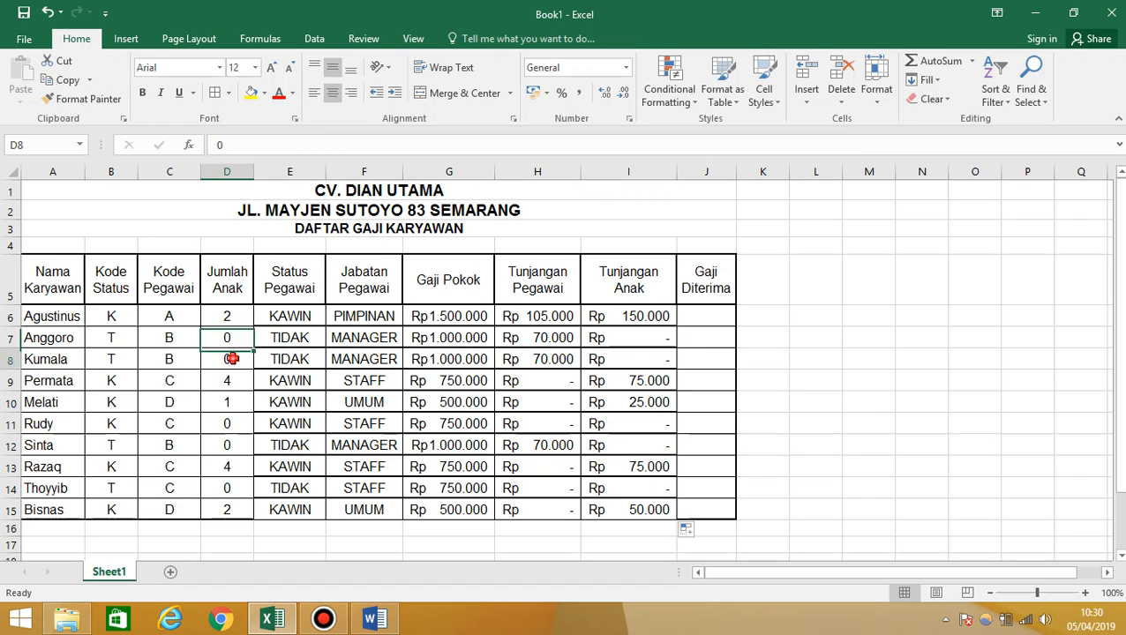
pyautogui.click(665, 364)
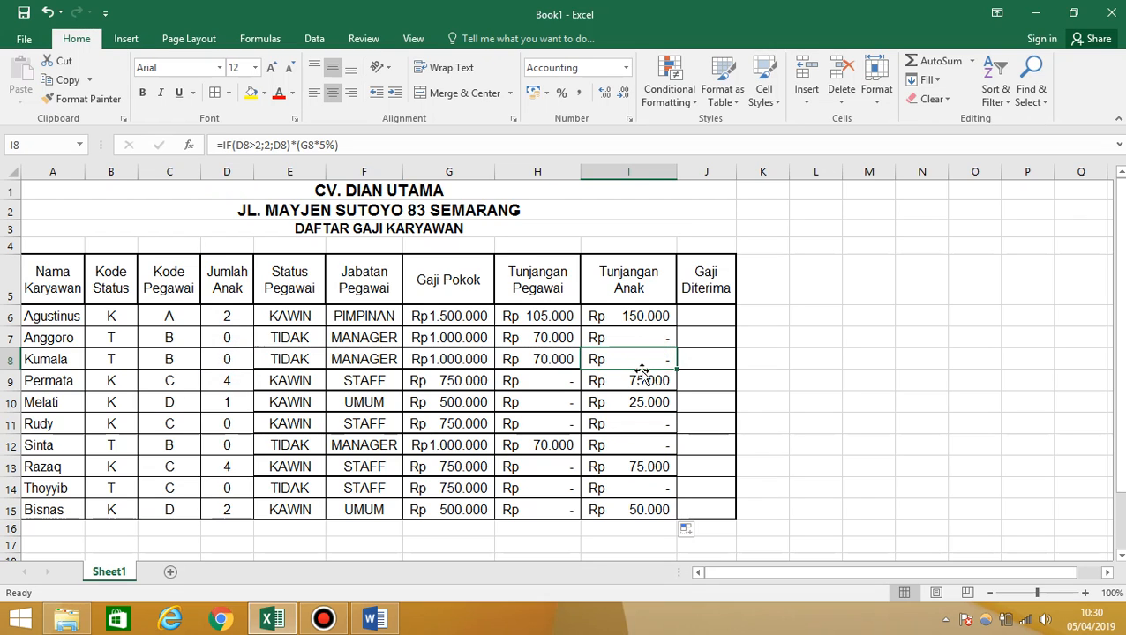
pyautogui.click(221, 428)
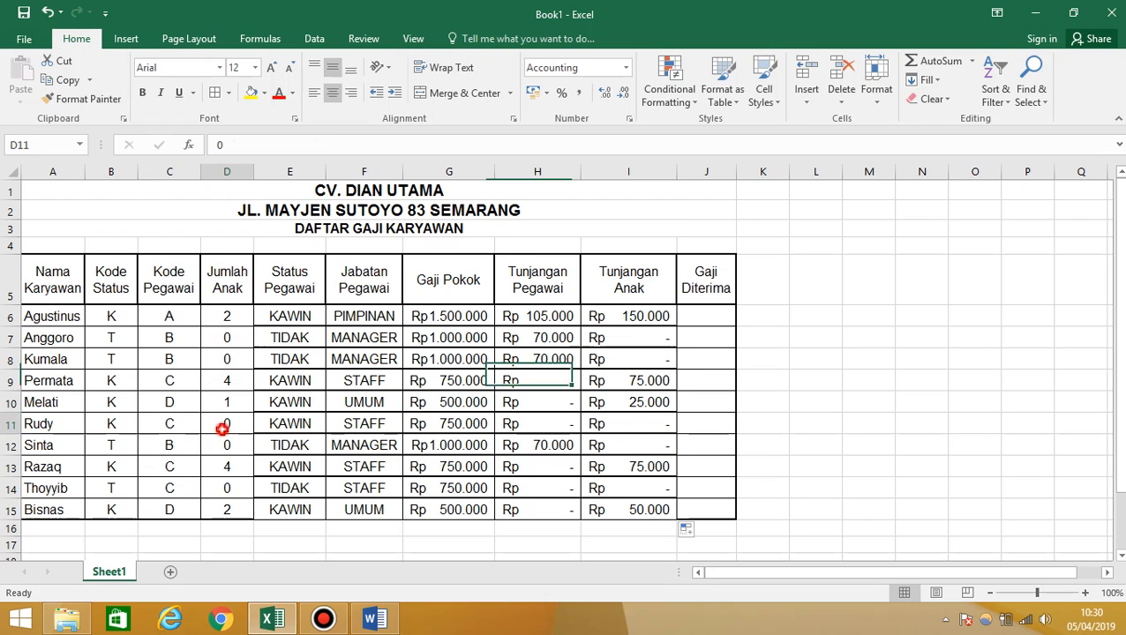
pyautogui.click(643, 422)
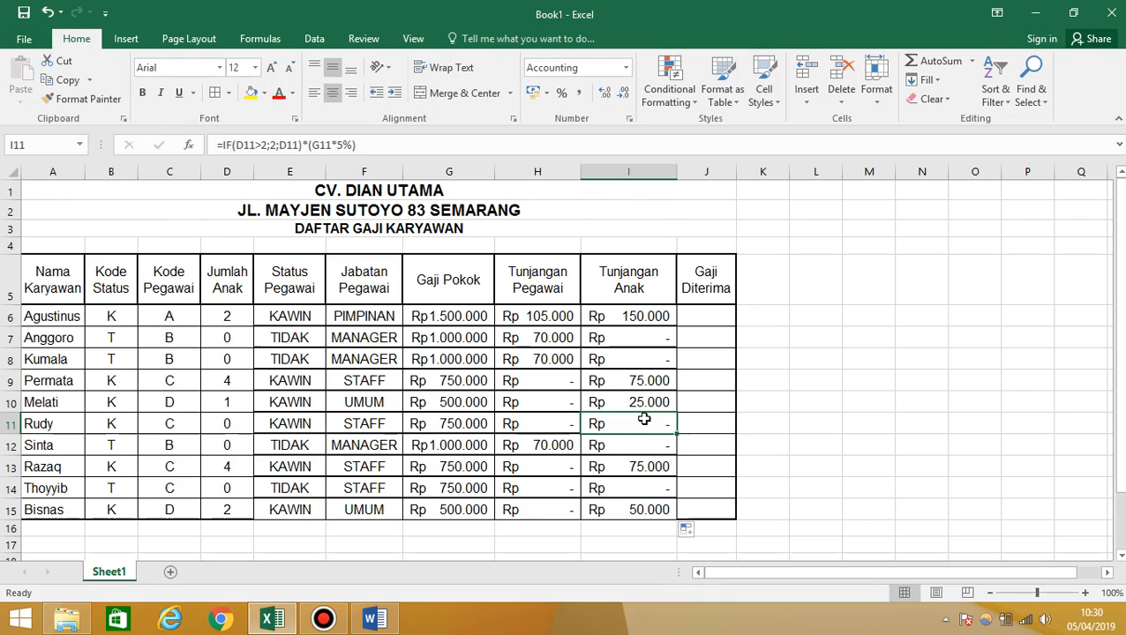
pyautogui.click(228, 451)
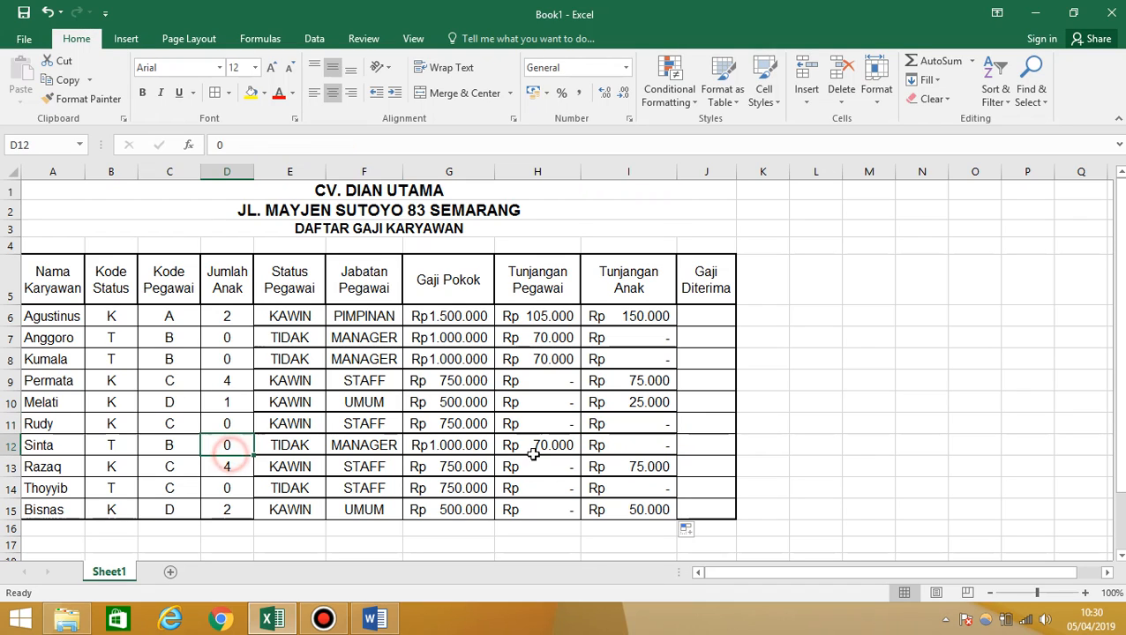
pyautogui.click(645, 452)
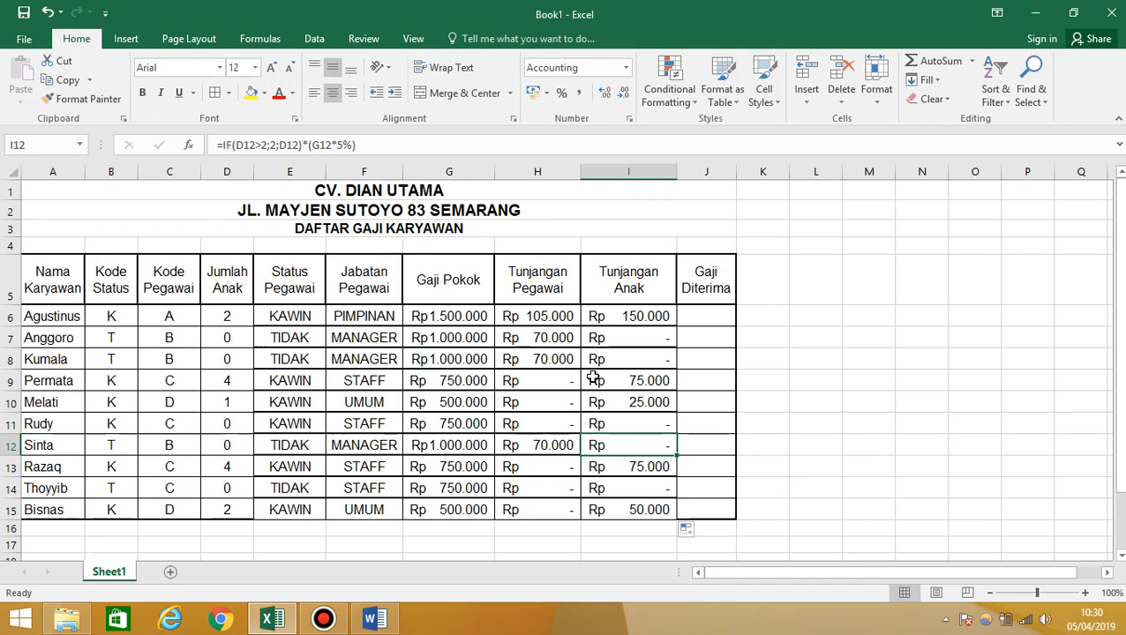
# Step: Compare Jumlah Anak with Tunjangan Anak in rows 6, 10 and 9
pyautogui.click(228, 320)
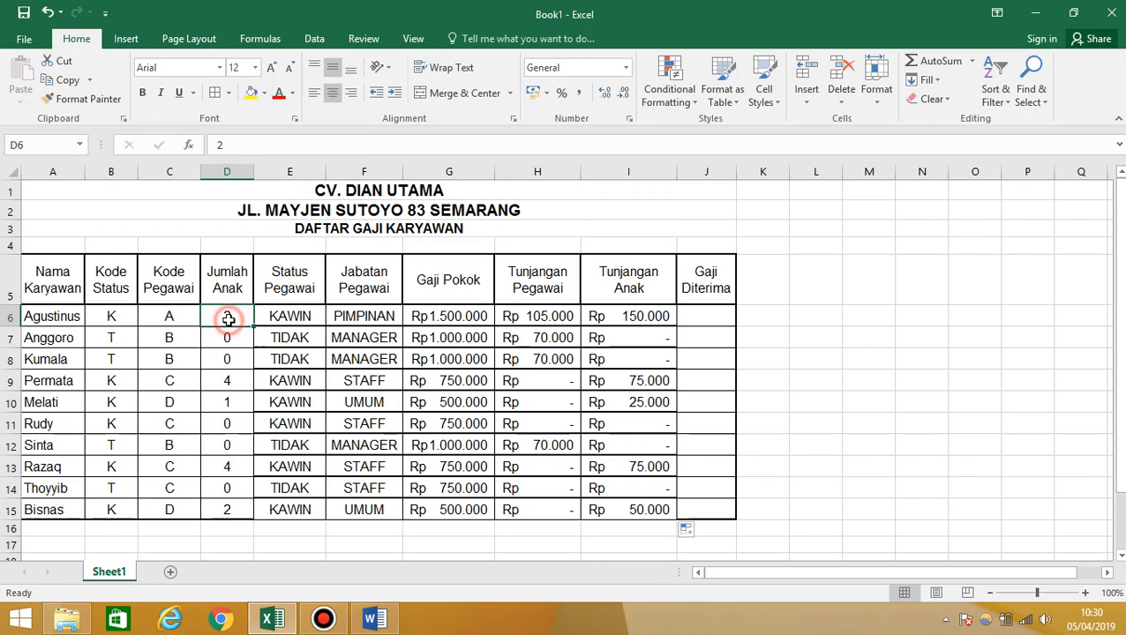
pyautogui.click(644, 316)
pyautogui.click(220, 404)
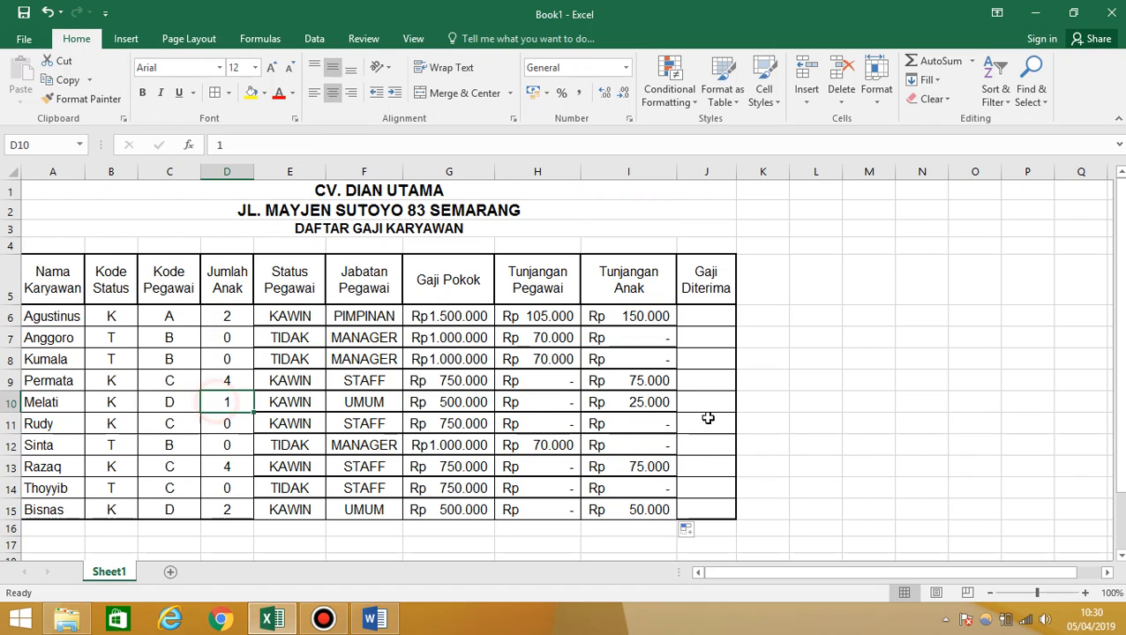
pyautogui.click(668, 402)
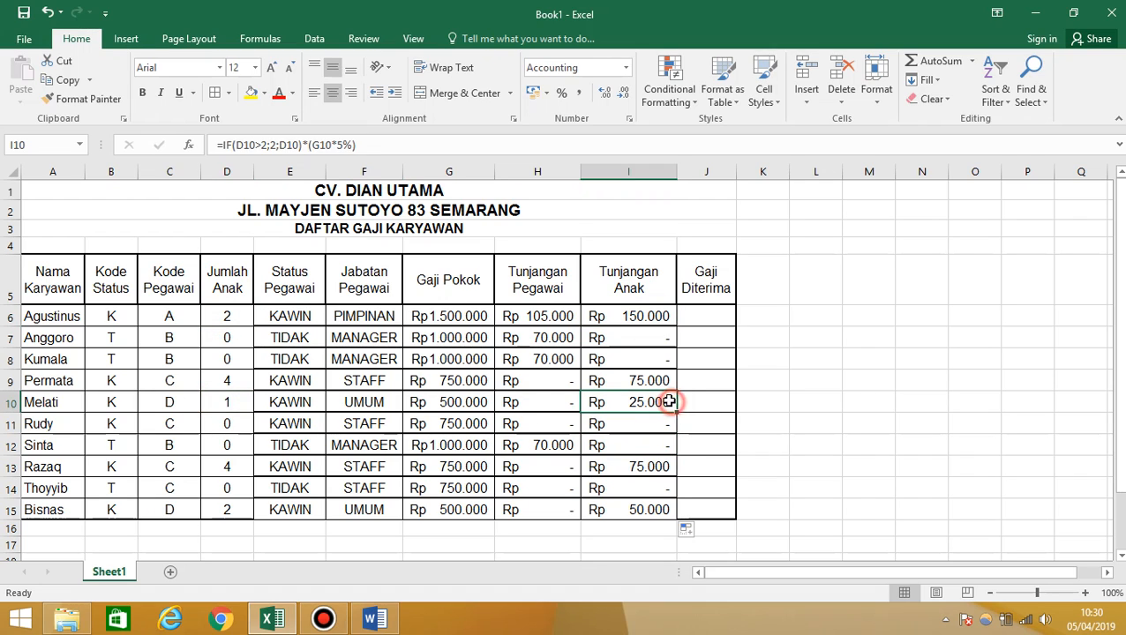
pyautogui.click(216, 382)
pyautogui.click(664, 376)
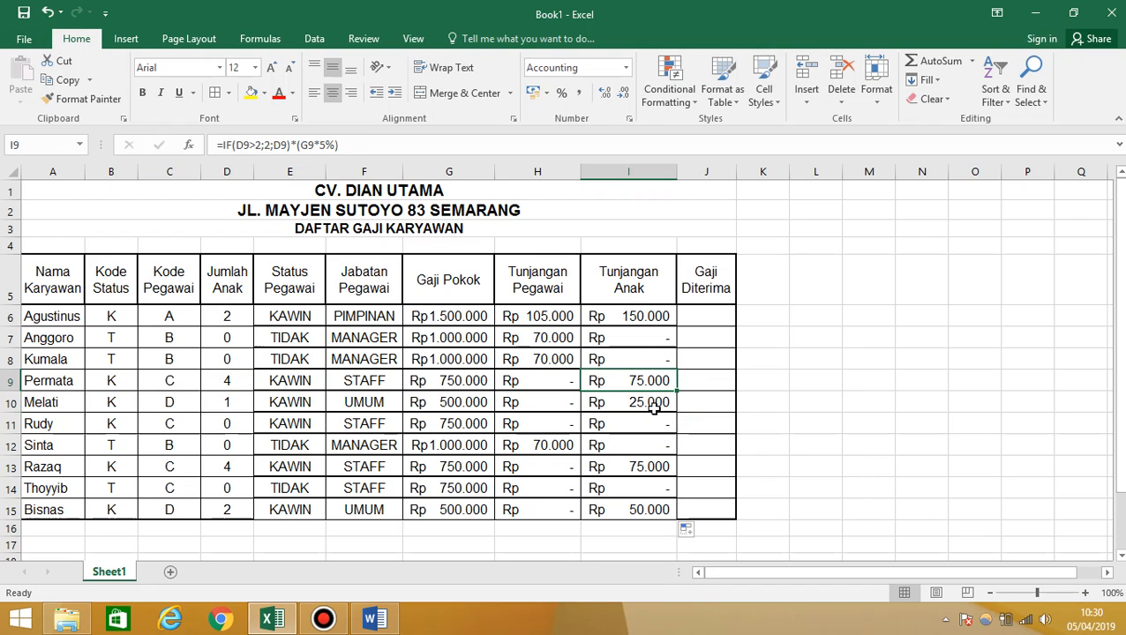
# Step: Calculate 5% of the Gaji Pokok in G9 as a test in the empty cell L9, using =G9*5%
pyautogui.click(814, 384)
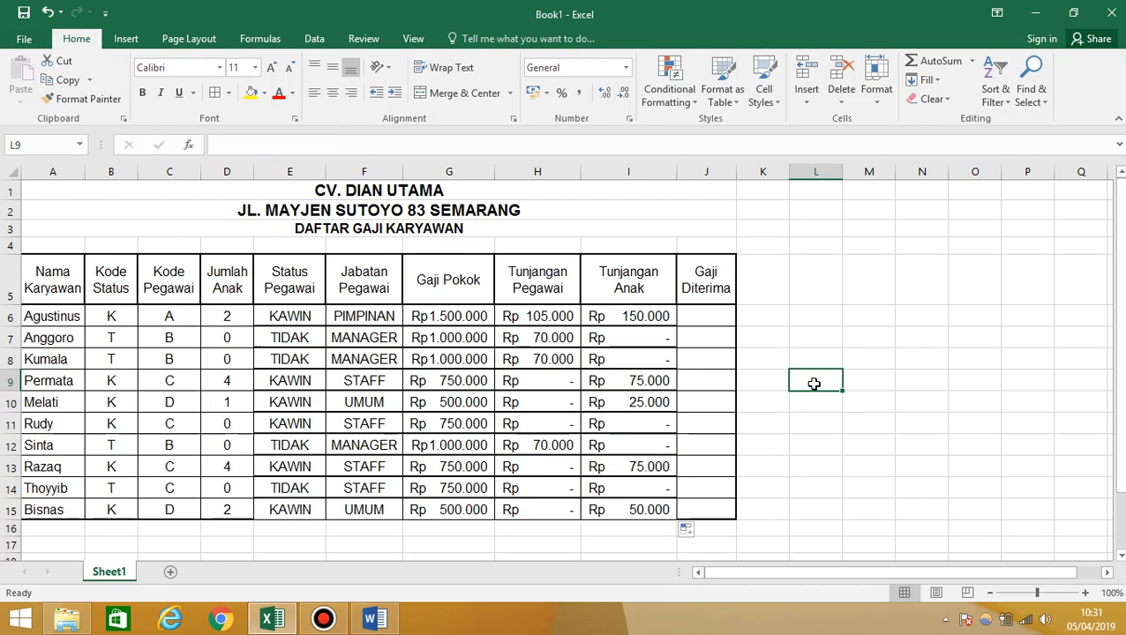
pyautogui.write('=')
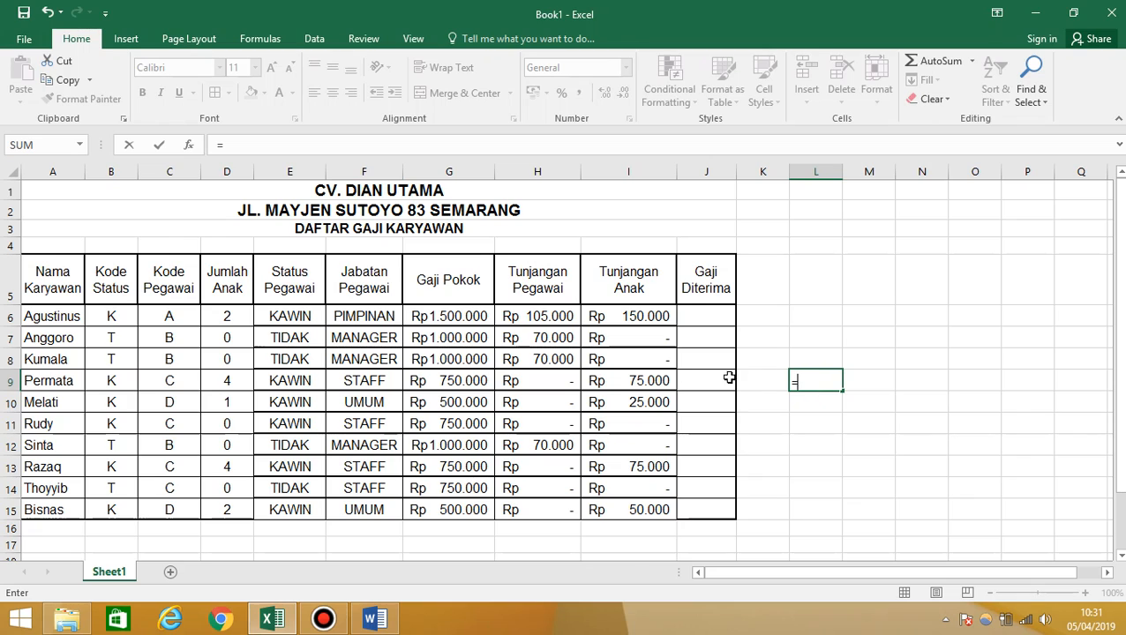
pyautogui.click(466, 380)
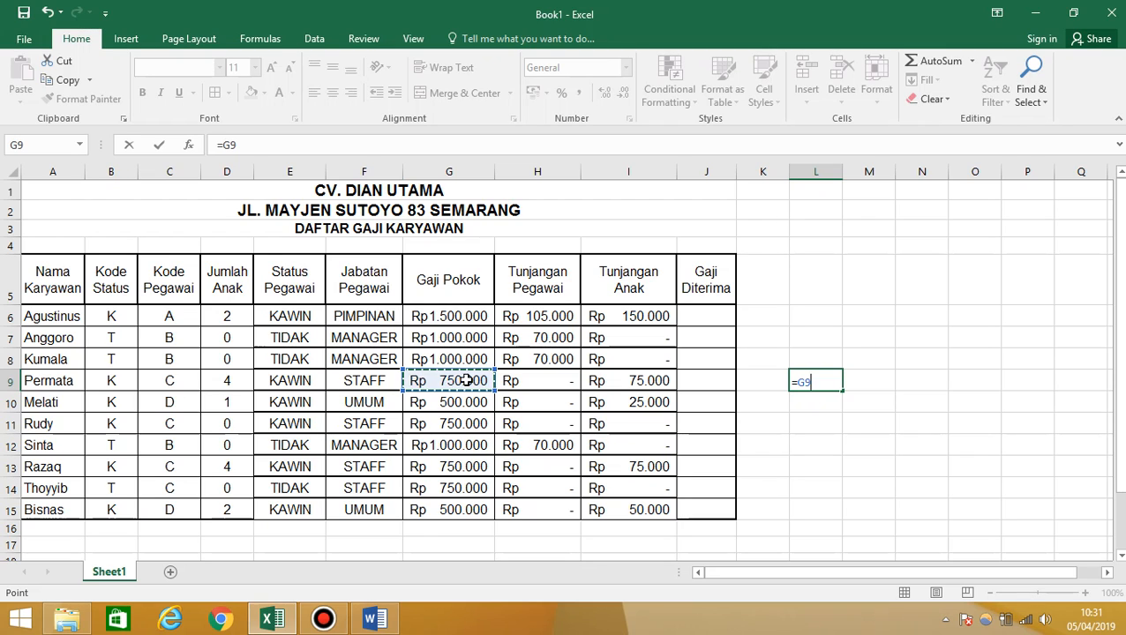
pyautogui.write('*5%%')
pyautogui.press('BackSpace')
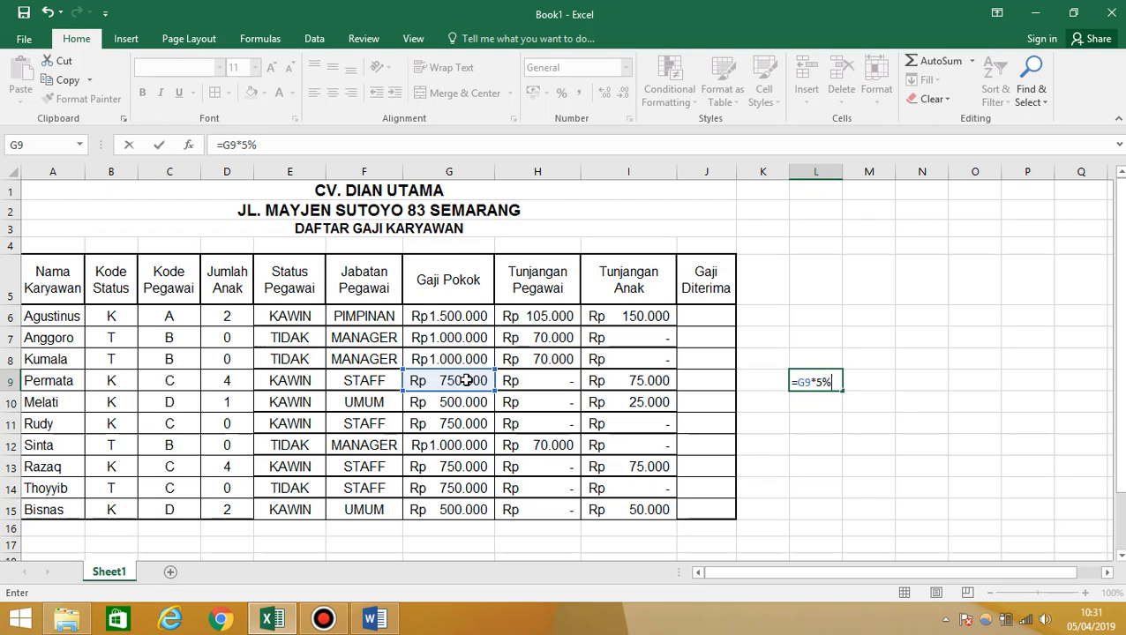
pyautogui.press('Return')
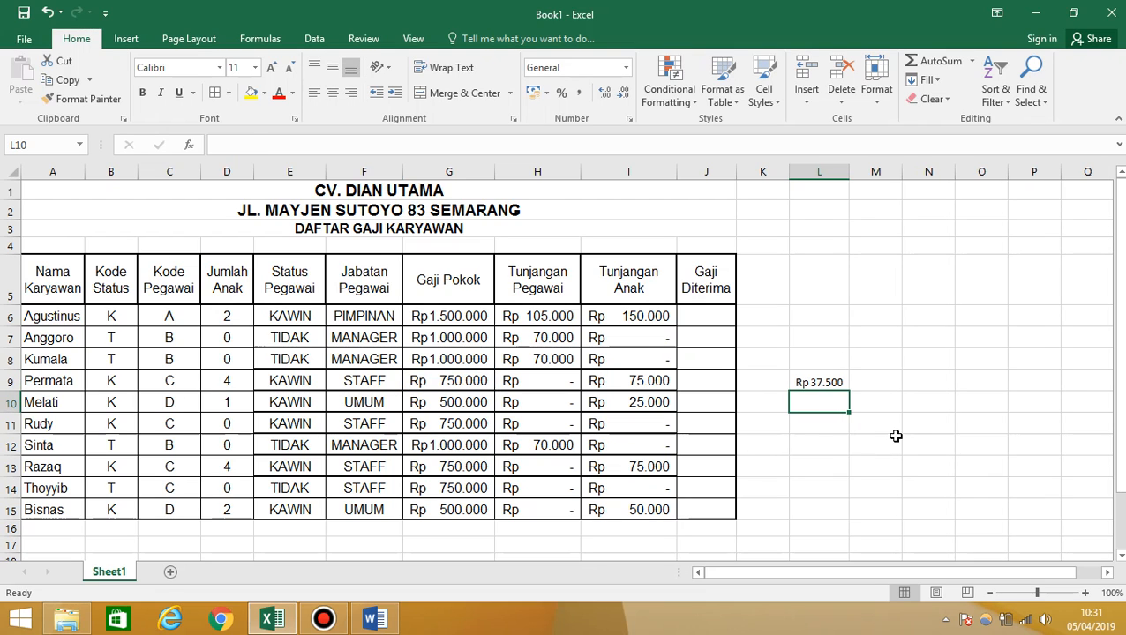
# Step: Enter 2 in M9 and multiply the L9 test amount by it in N9
pyautogui.click(820, 382)
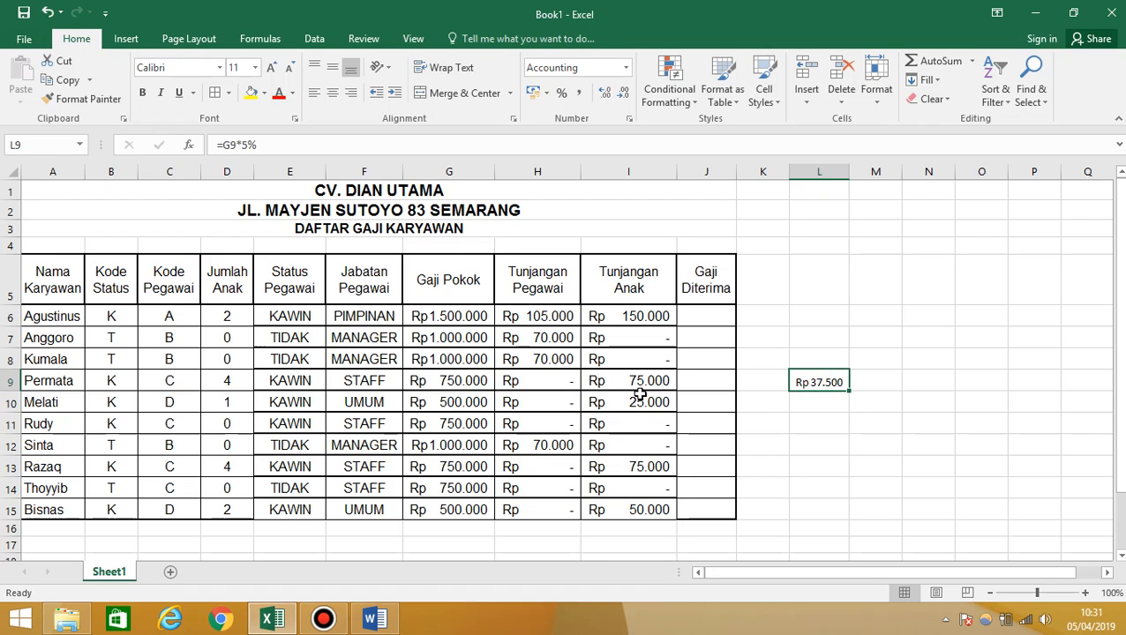
pyautogui.click(880, 382)
pyautogui.write('2')
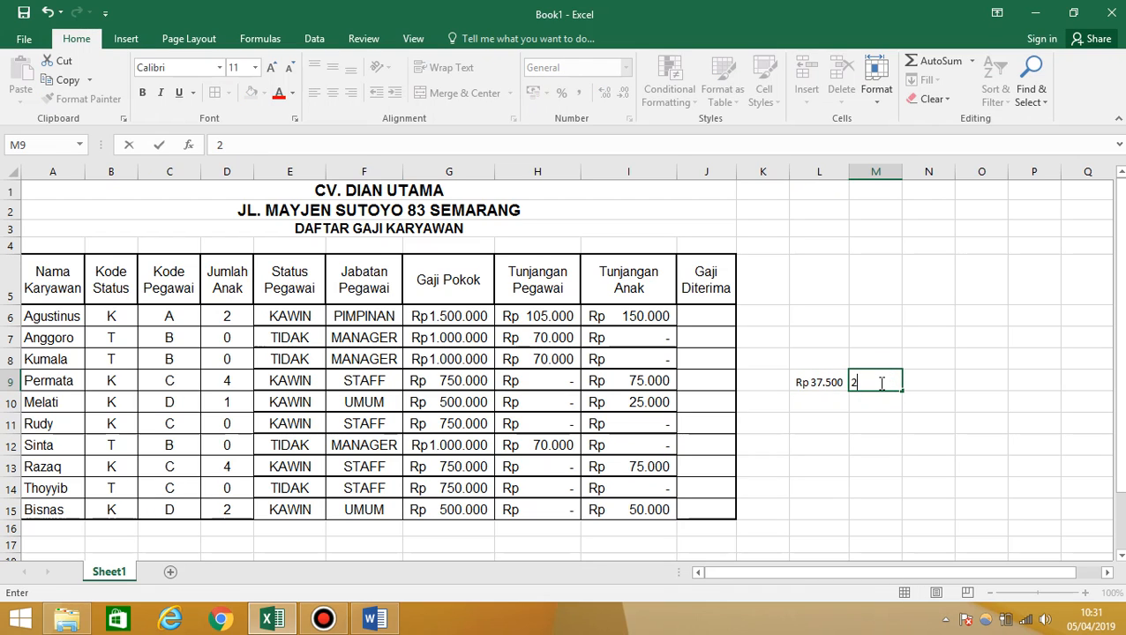
pyautogui.press('Tab')
pyautogui.write('=')
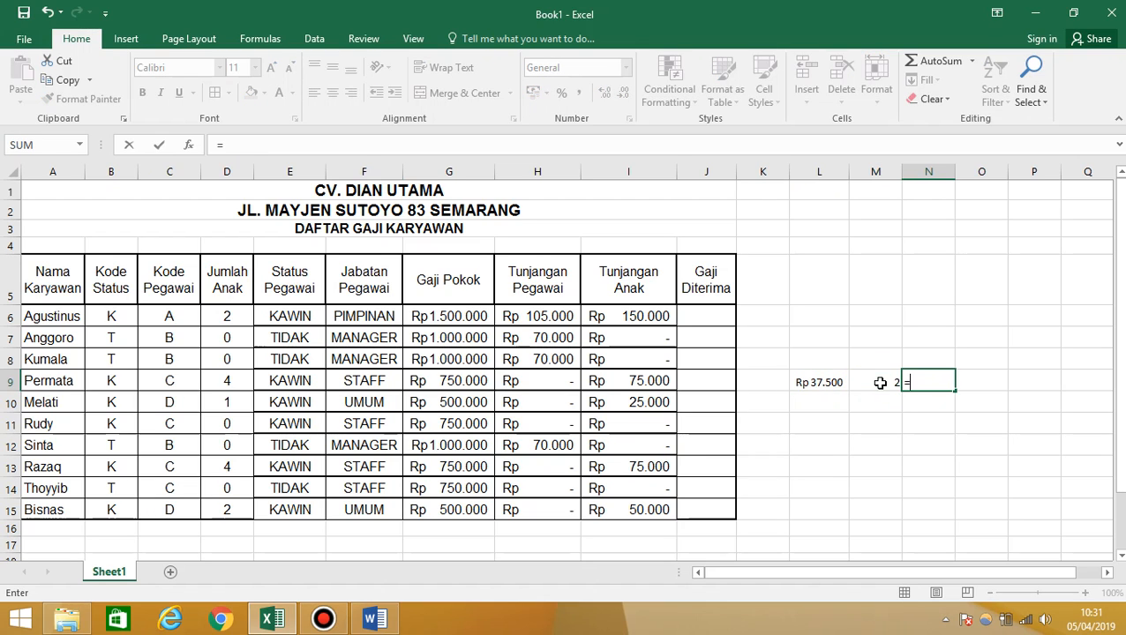
pyautogui.click(838, 383)
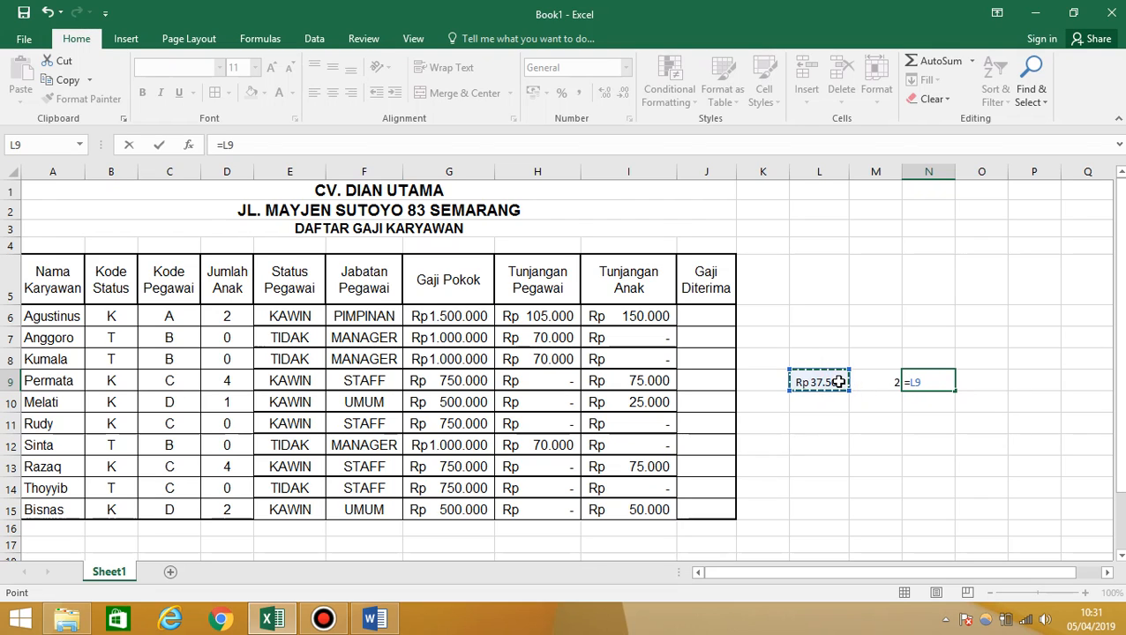
pyautogui.write('*')
pyautogui.press('Return')
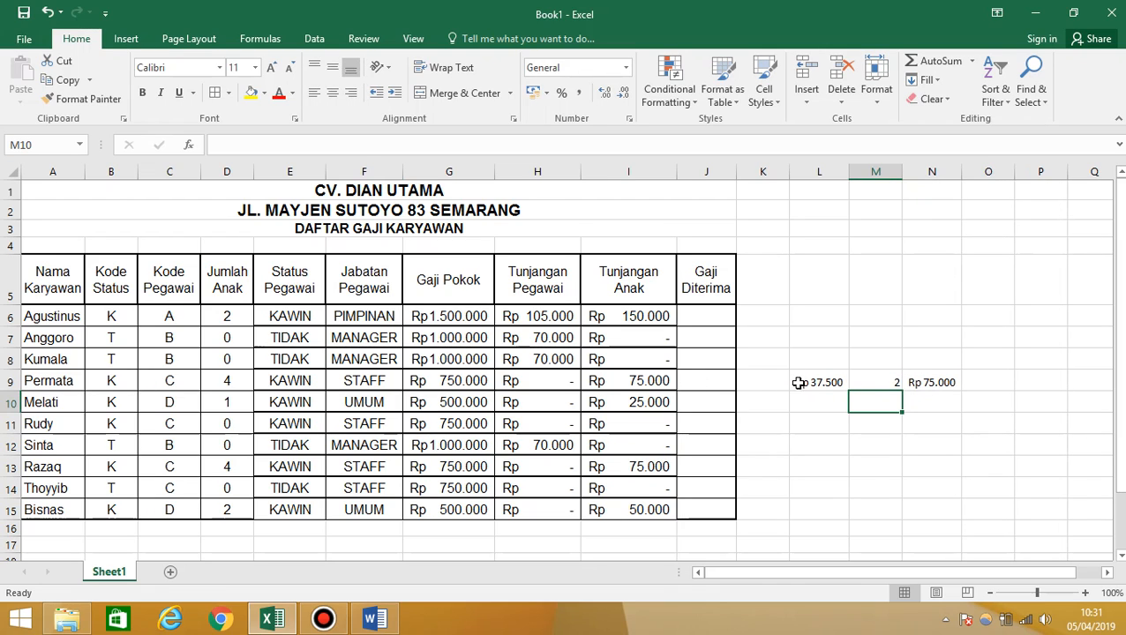
# Step: Clear the test calculation from L9:N9
pyautogui.moveTo(814, 382); pyautogui.dragTo(935, 378)
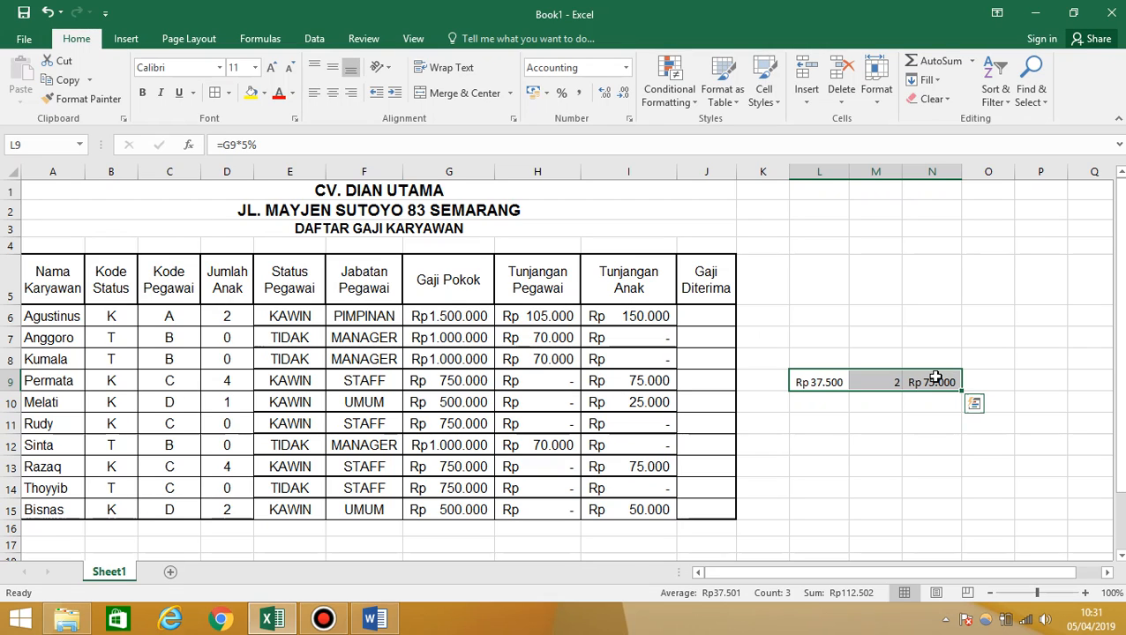
pyautogui.press('Delete')
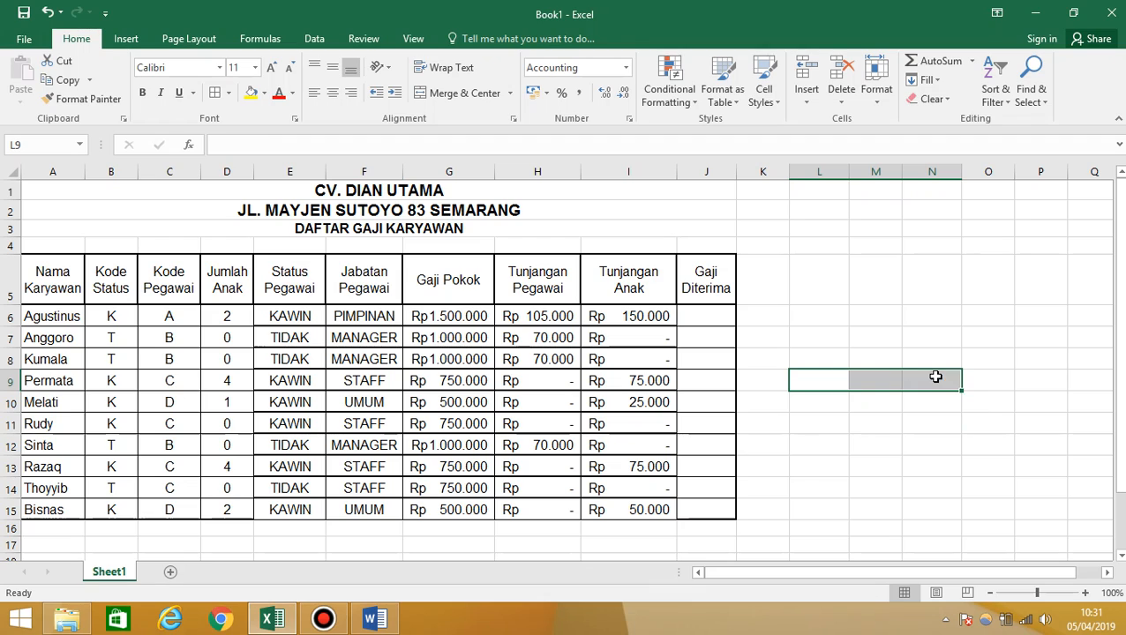
# Step: Review the filled Tunjangan Anak formulas in I6, I9, I10, I13 and I15
pyautogui.click(651, 316)
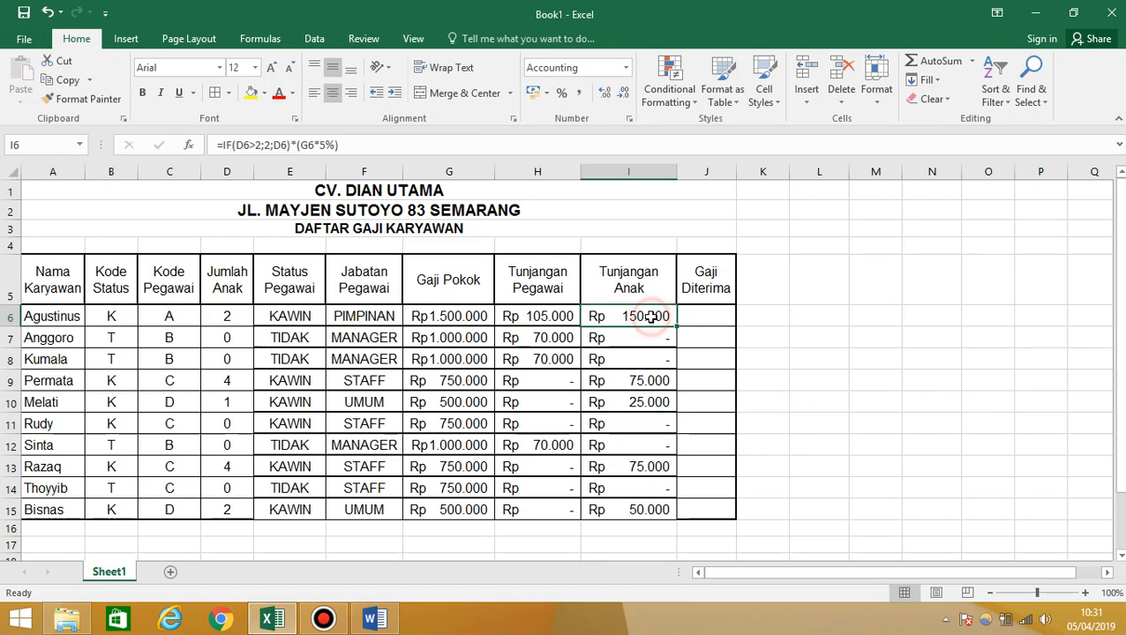
pyautogui.click(647, 380)
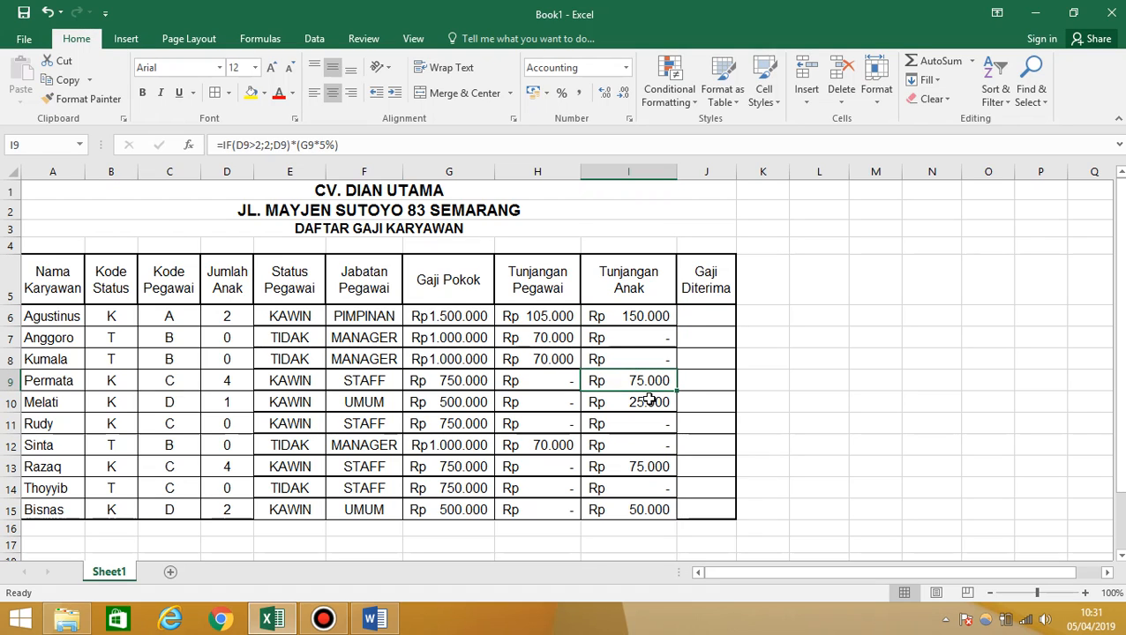
pyautogui.click(654, 402)
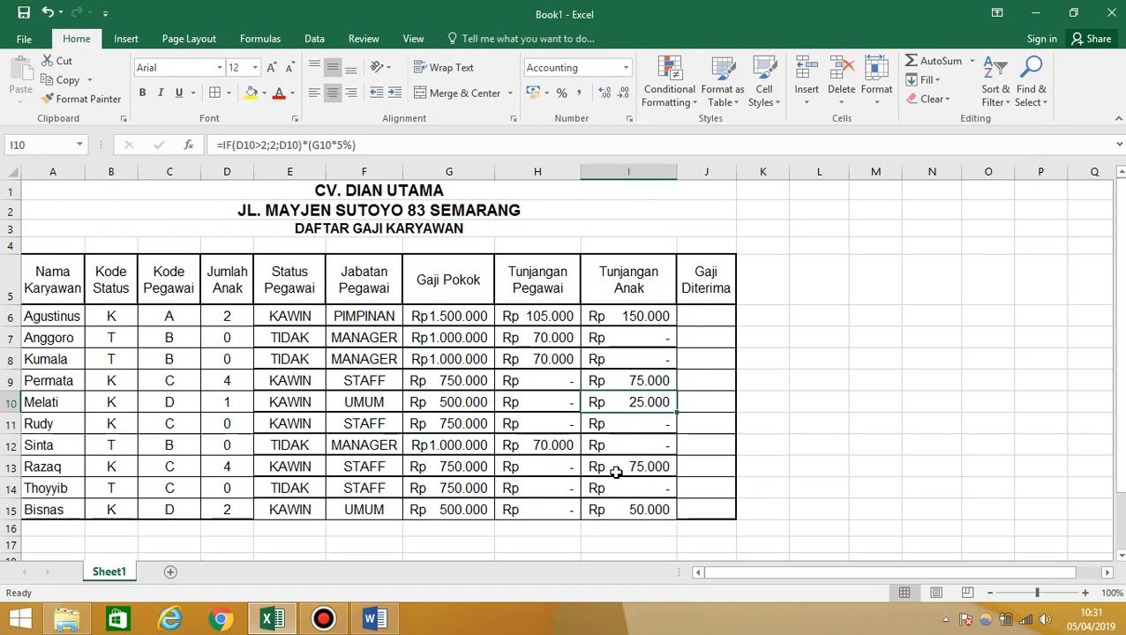
pyautogui.click(619, 467)
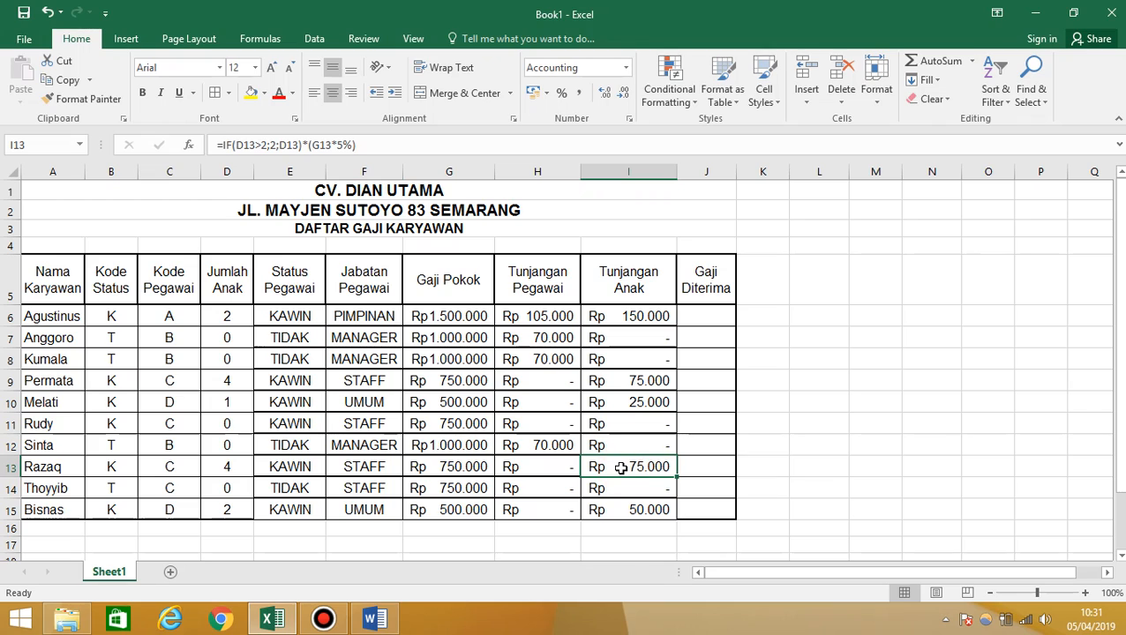
pyautogui.click(638, 512)
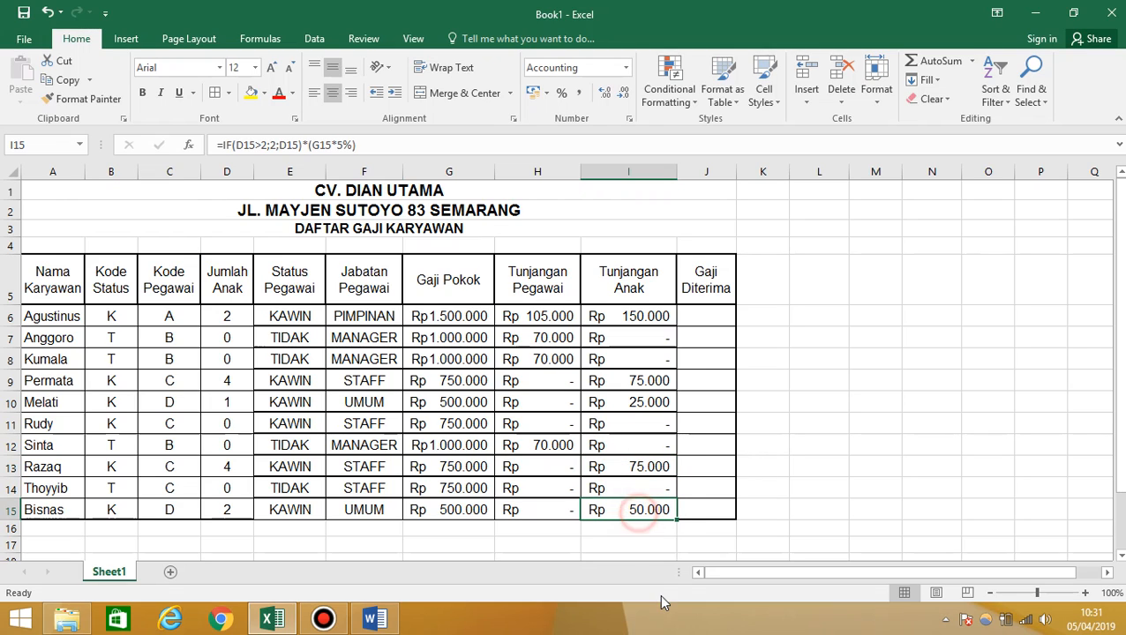
# Step: Check the gaji terima instruction in the Word assignment and review the row 6 salary components in G6, H6 and I6
pyautogui.click(706, 310)
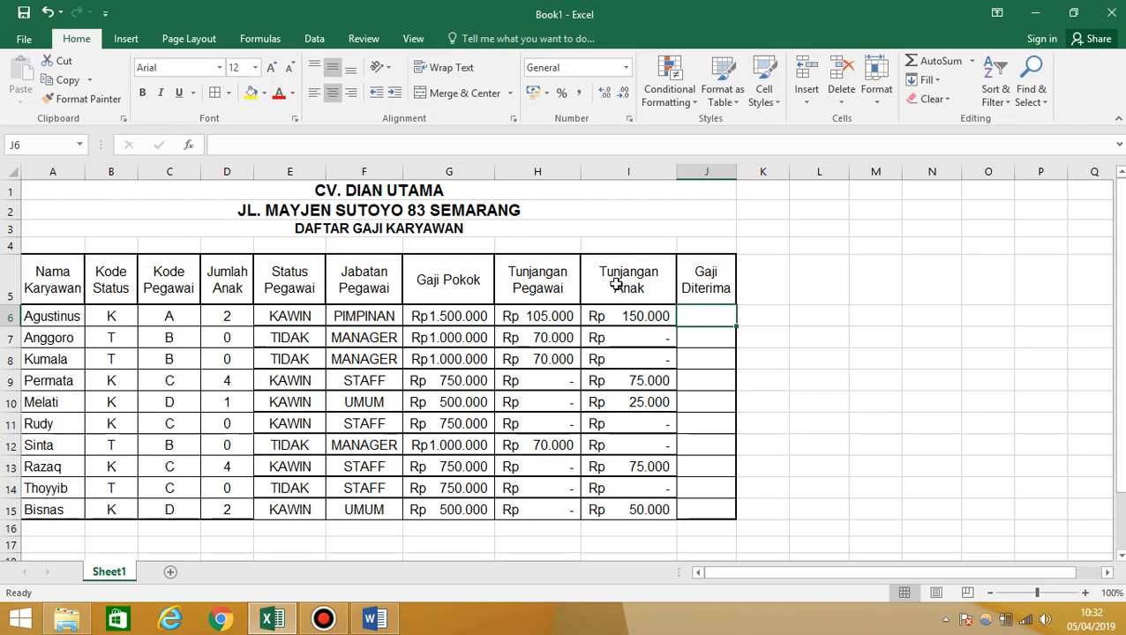
pyautogui.click(374, 619)
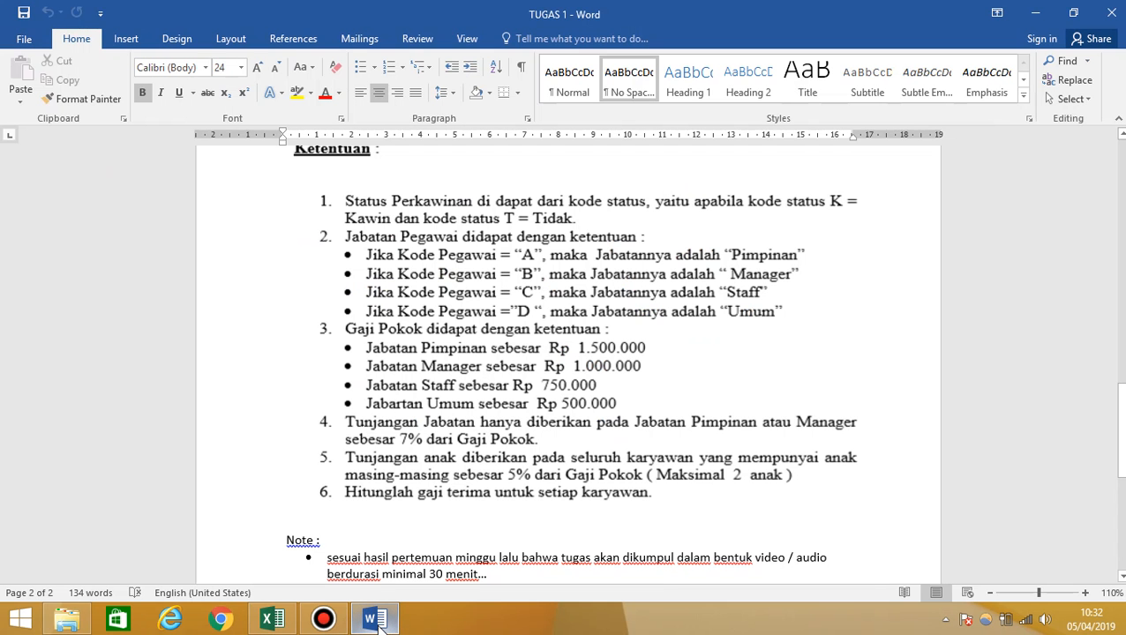
pyautogui.click(377, 623)
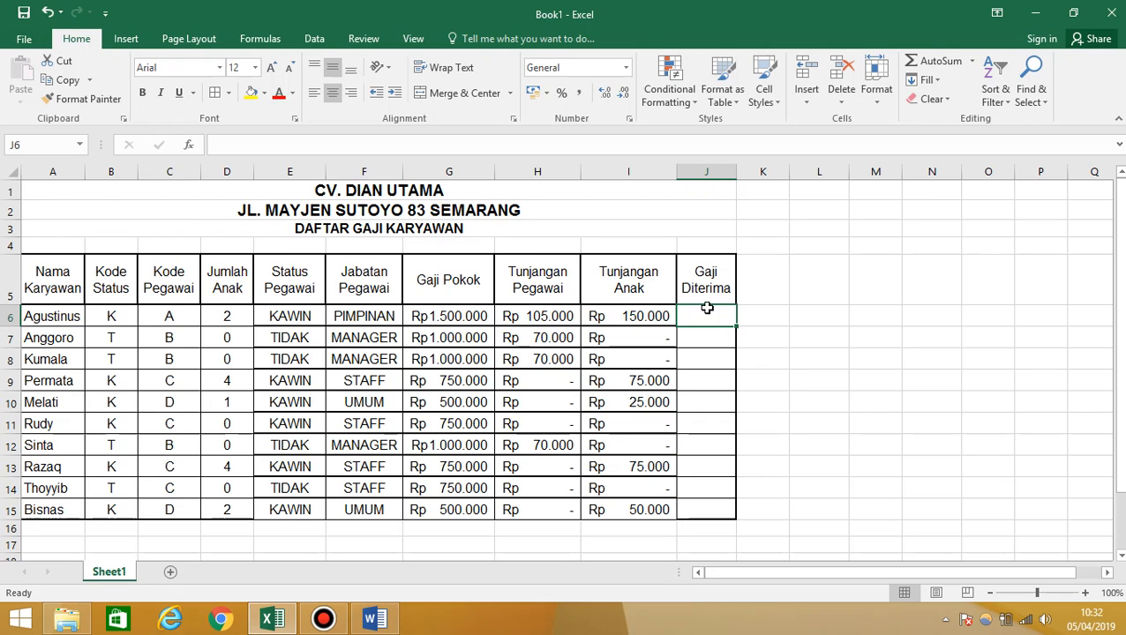
pyautogui.click(472, 317)
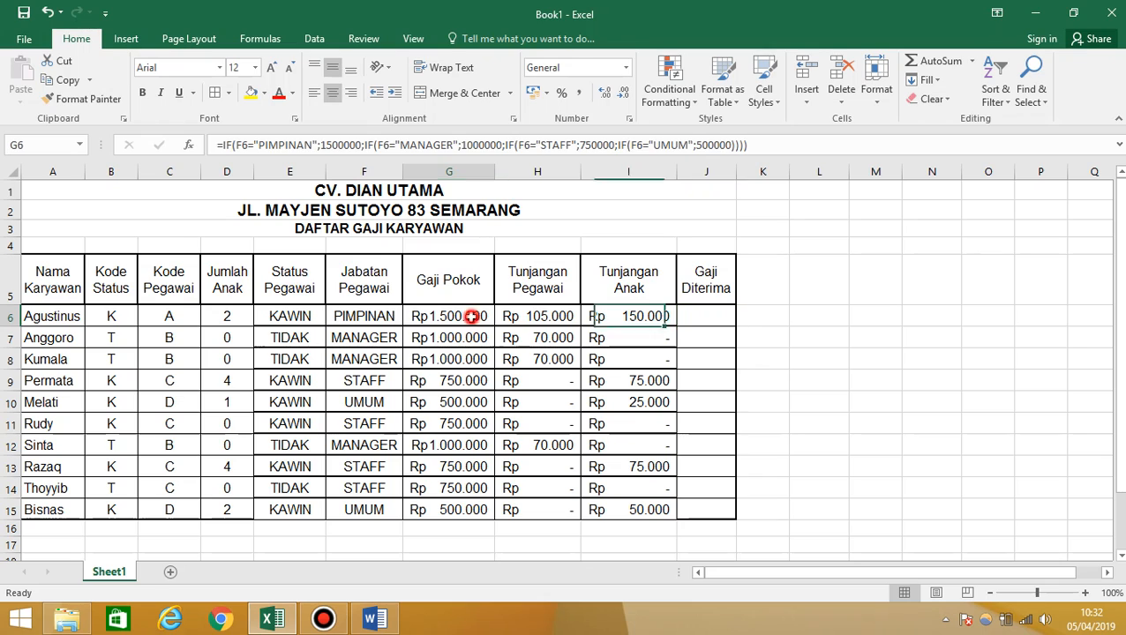
pyautogui.click(535, 317)
pyautogui.click(627, 317)
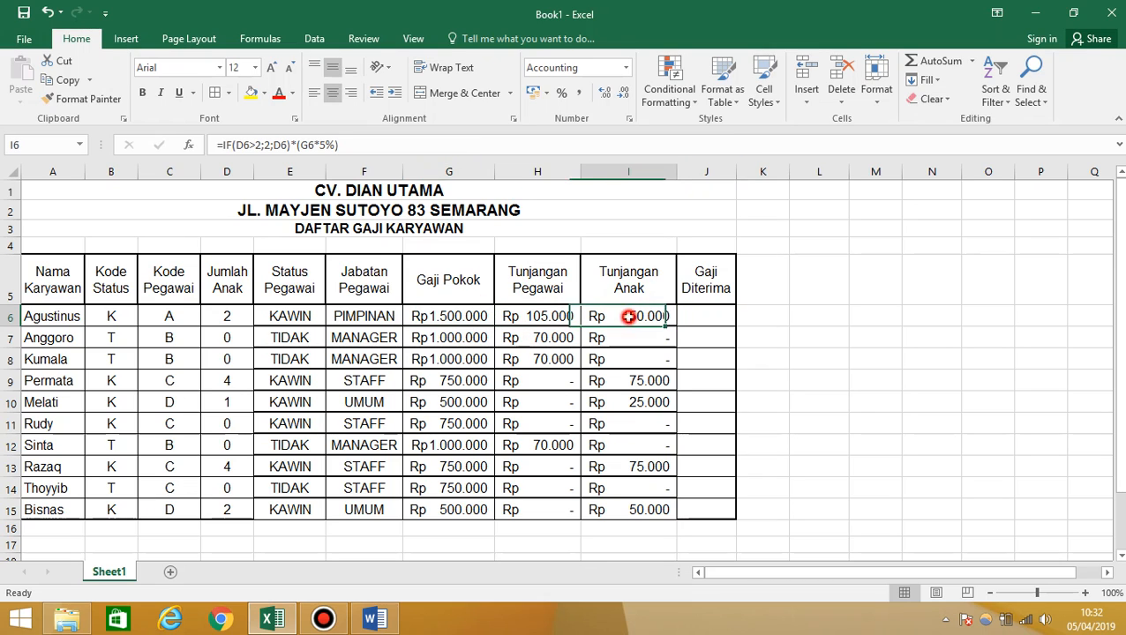
pyautogui.click(720, 315)
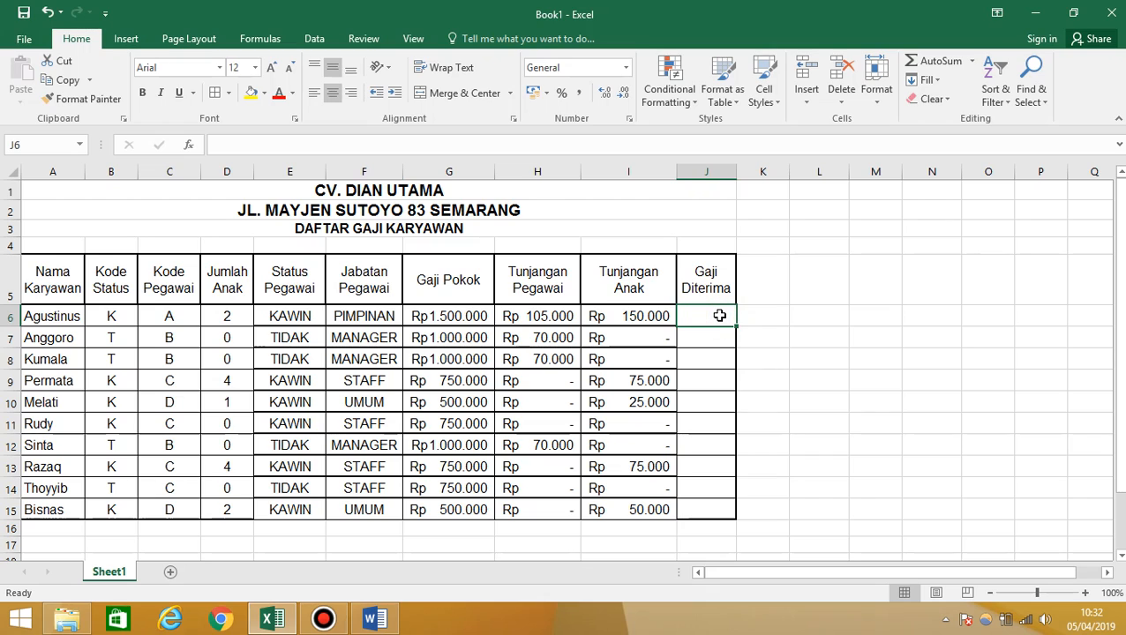
# Step: Calculate Gaji Diterima in J6 by adding the base salary and both allowances with =SUM(G6:I6)
pyautogui.doubleClick(720, 316)
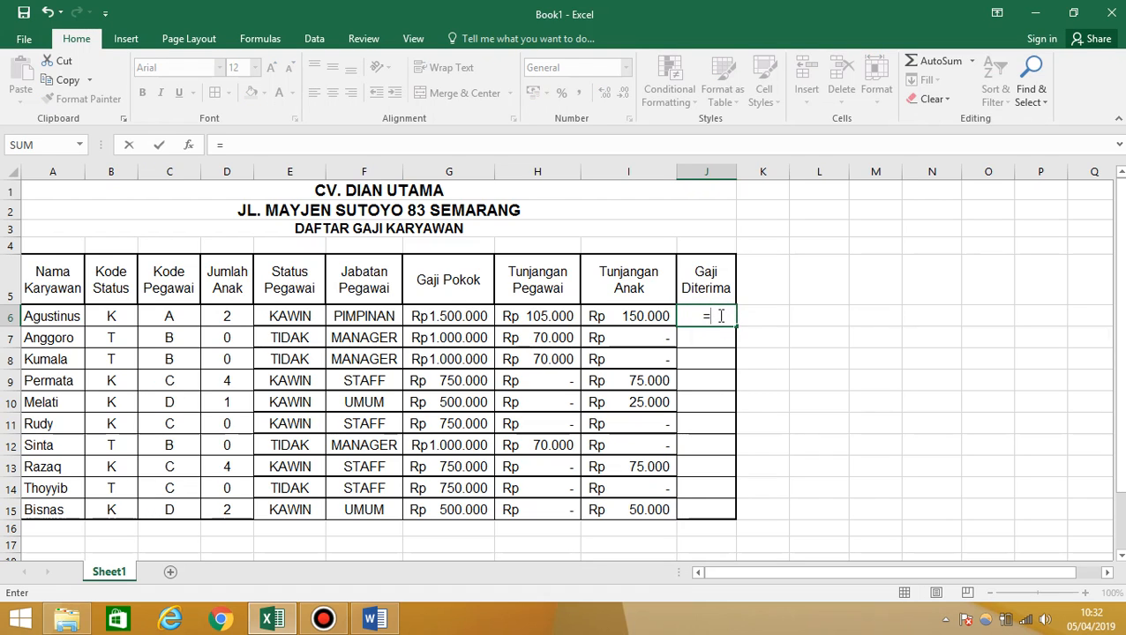
pyautogui.write('SUM')
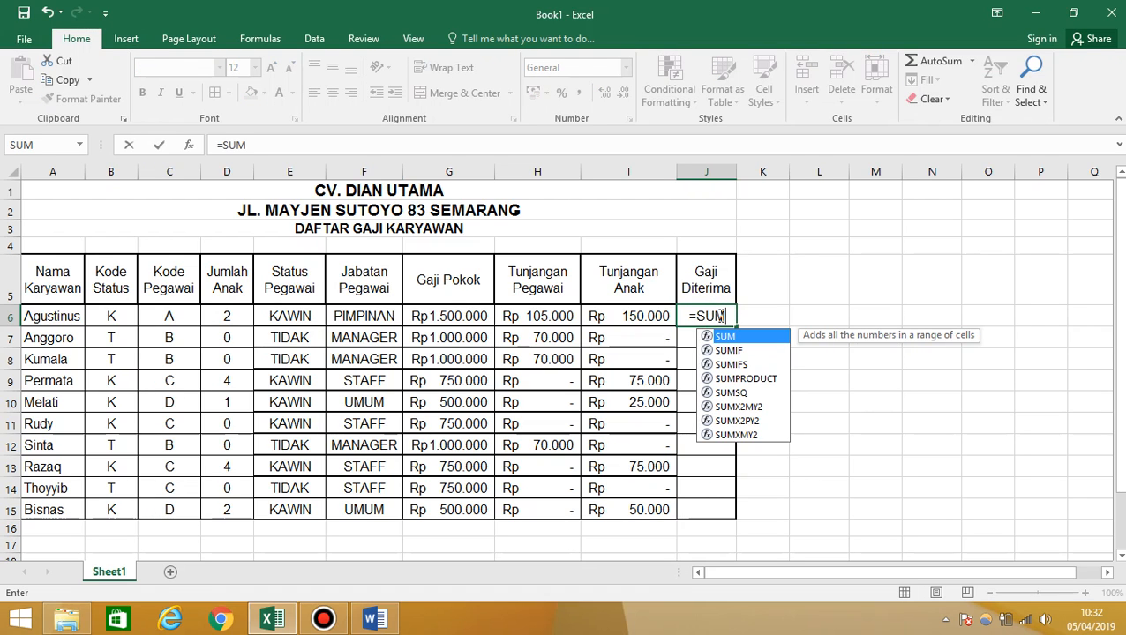
pyautogui.write('(')
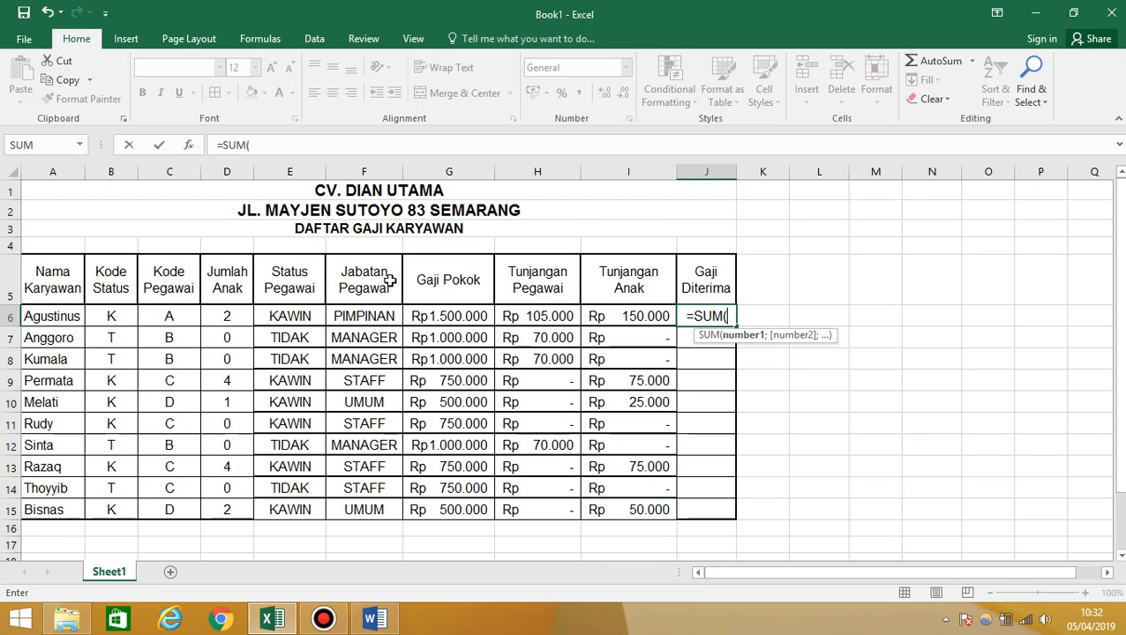
pyautogui.moveTo(436, 317); pyautogui.dragTo(588, 317)
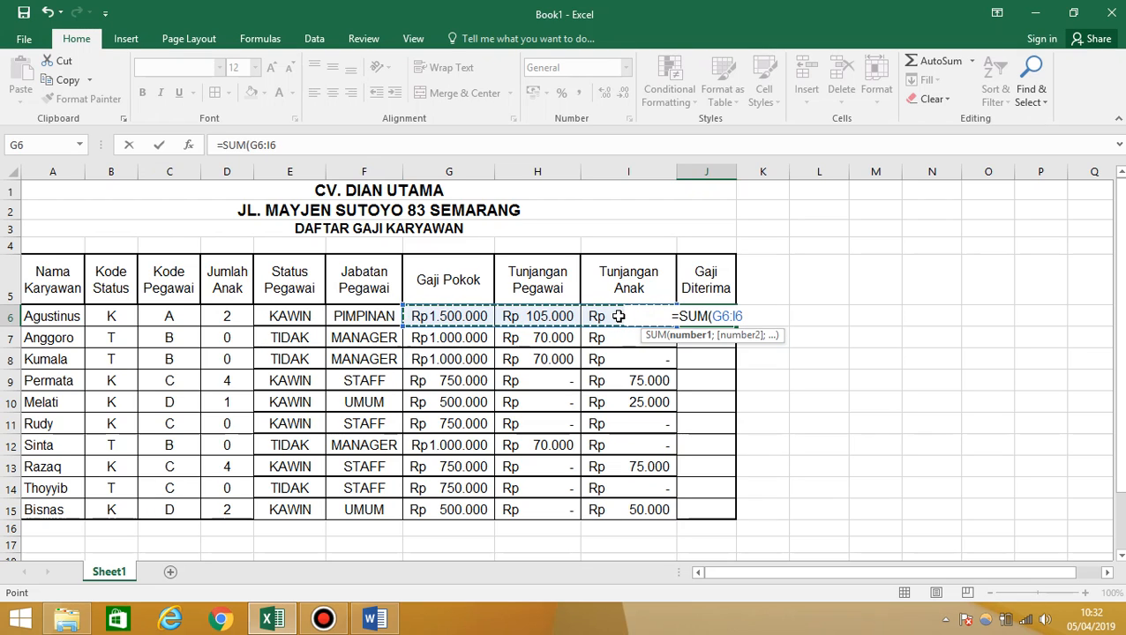
pyautogui.write(')')
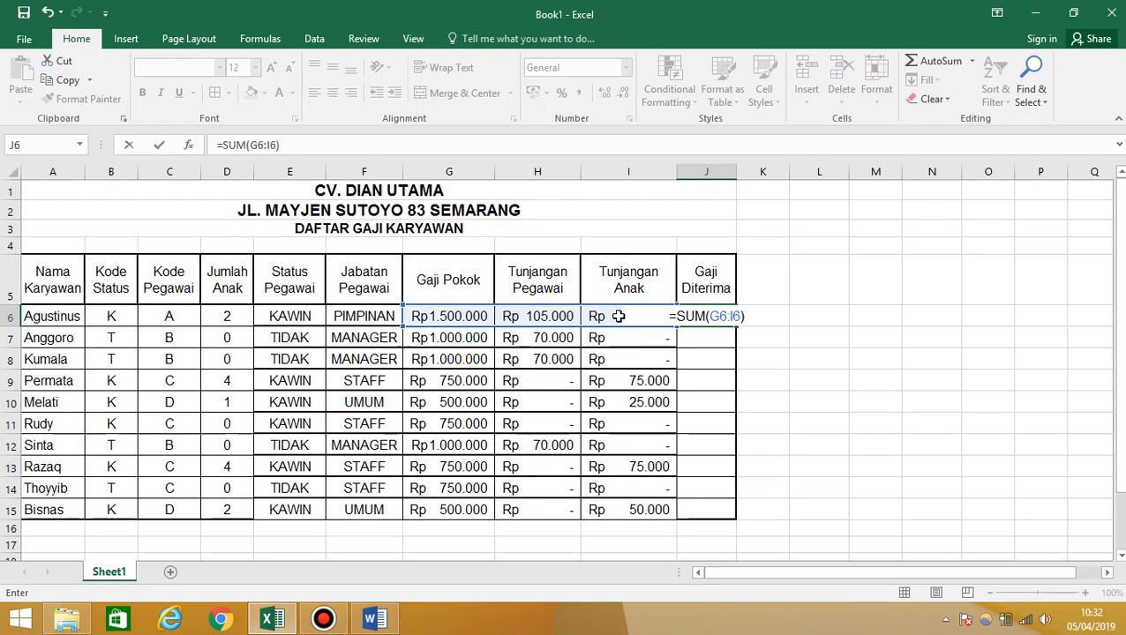
pyautogui.press('Return')
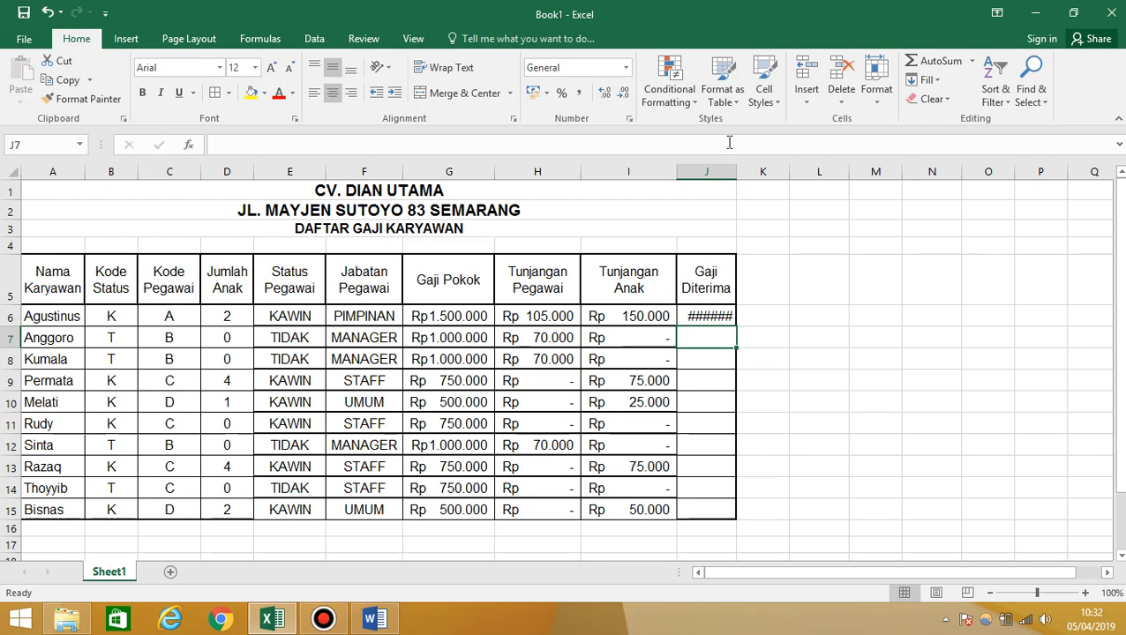
# Step: Autofit the width of column J and fill the J6 Gaji Diterima formula down to J15
pyautogui.doubleClick(736, 171)
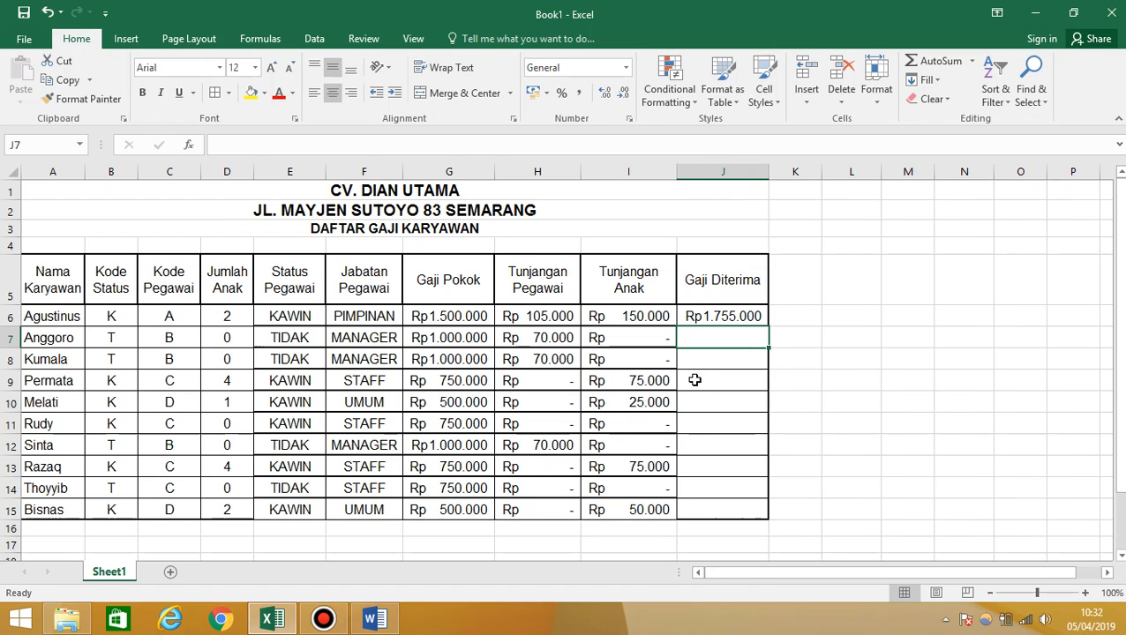
pyautogui.click(721, 314)
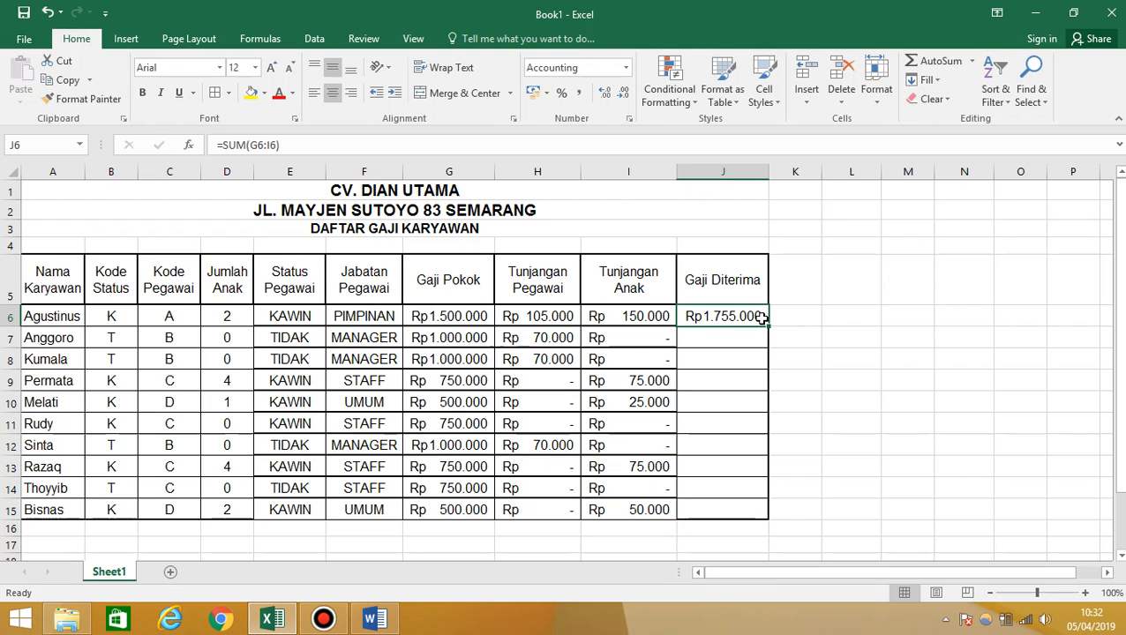
pyautogui.moveTo(771, 327); pyautogui.dragTo(761, 513)
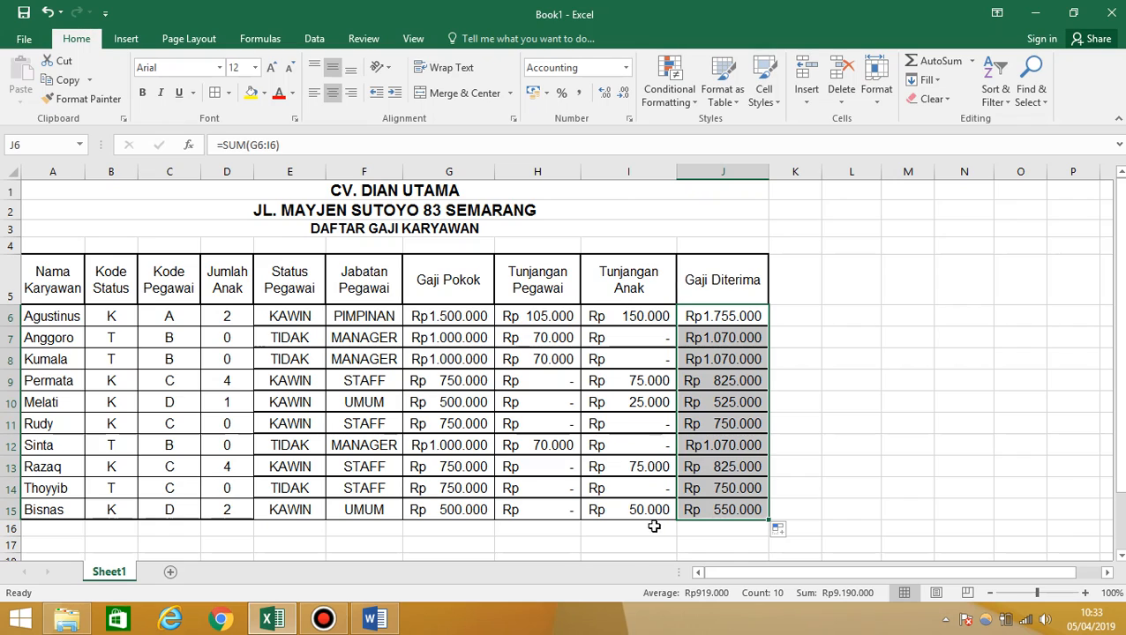
# Step: Review the Gaji Diterima formulas in J6, J9, J10, J11 and J13 against the row 6 components in G6:I6
pyautogui.click(732, 319)
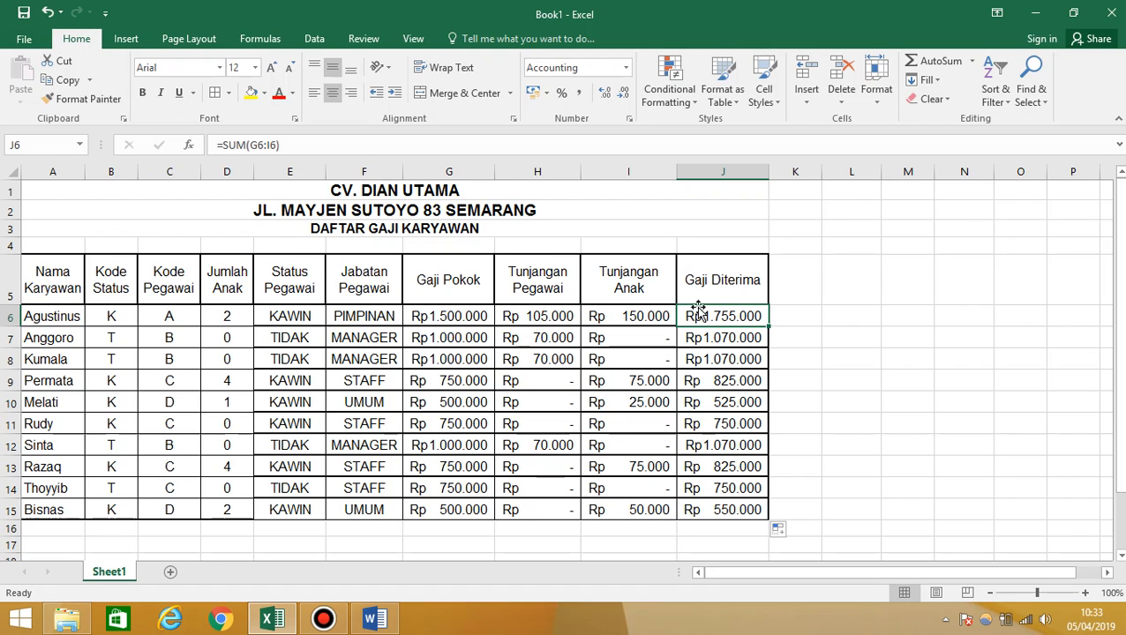
pyautogui.click(439, 316)
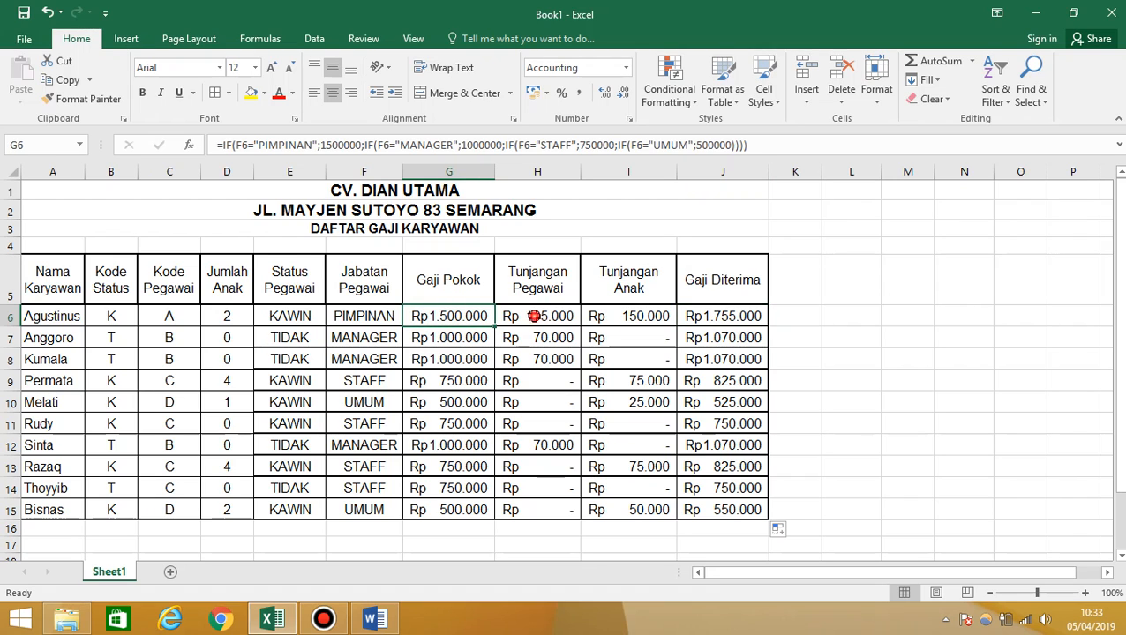
pyautogui.click(530, 316)
pyautogui.click(628, 316)
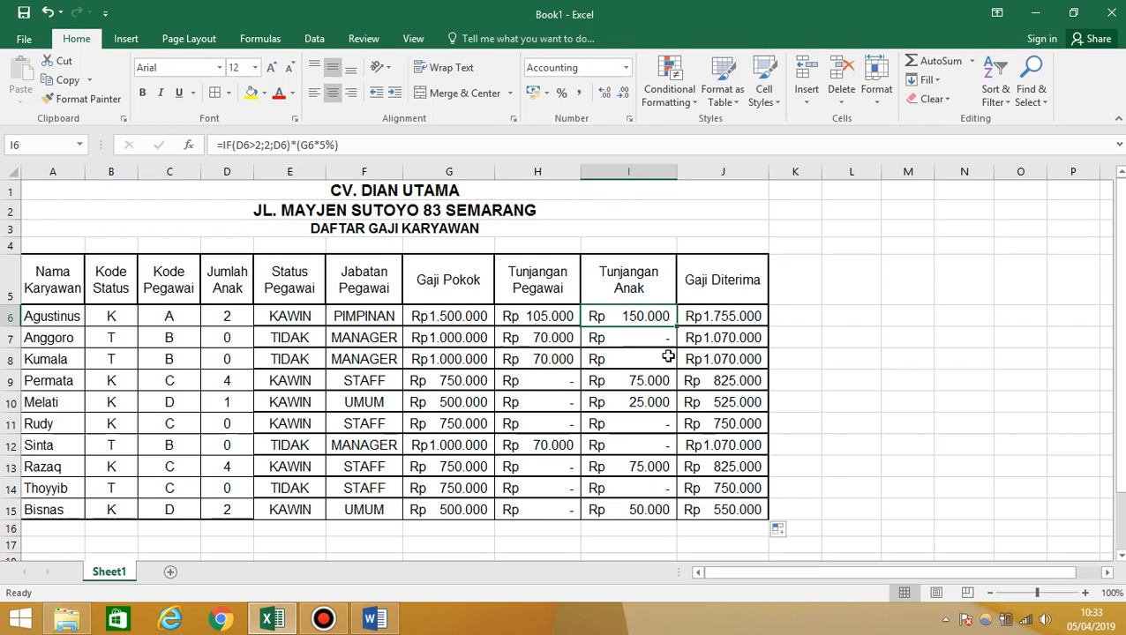
pyautogui.click(735, 381)
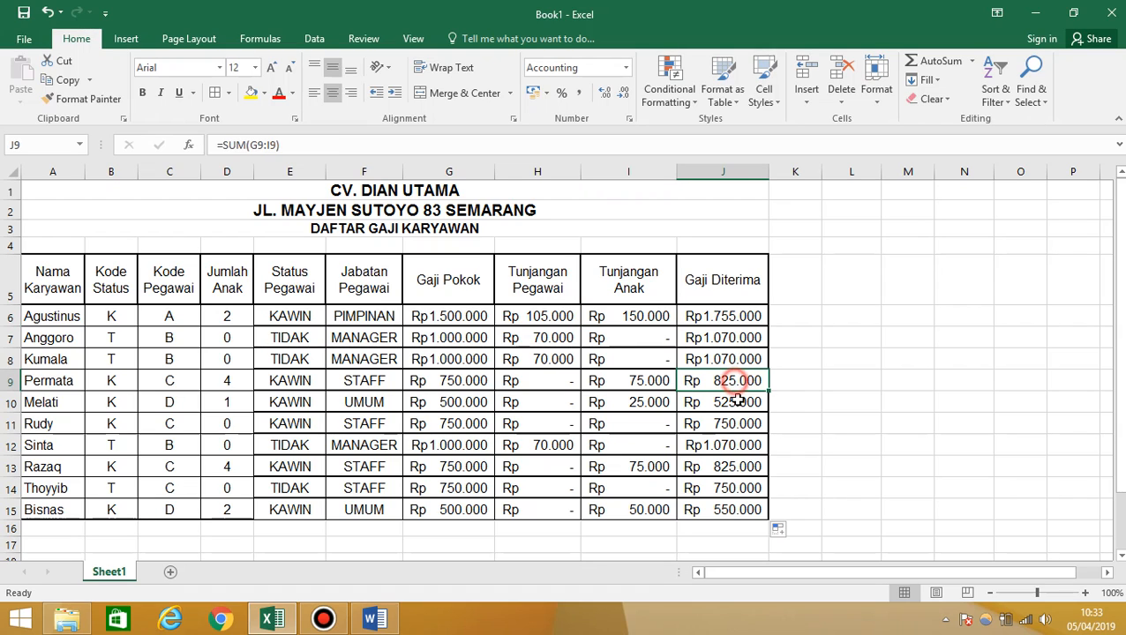
pyautogui.click(730, 402)
pyautogui.click(742, 423)
pyautogui.click(741, 465)
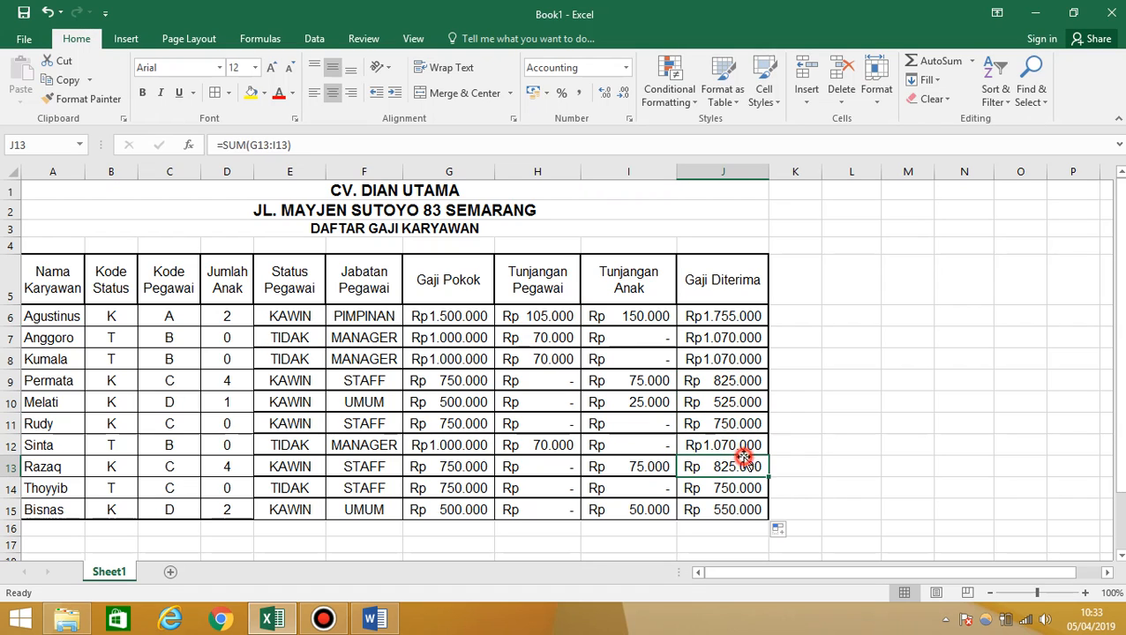
# Step: Format the borders of A6:J15 with thin solid horizontal lines between the rows and a medium solid line along the bottom edge
pyautogui.moveTo(62, 318); pyautogui.dragTo(720, 508)
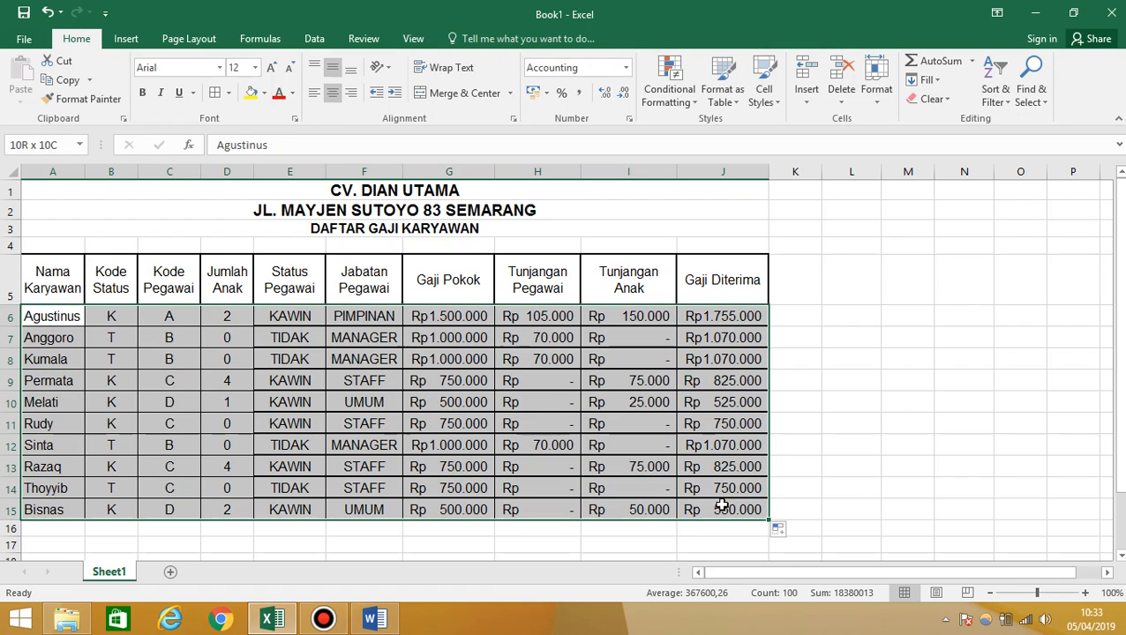
pyautogui.rightClick(454, 396)
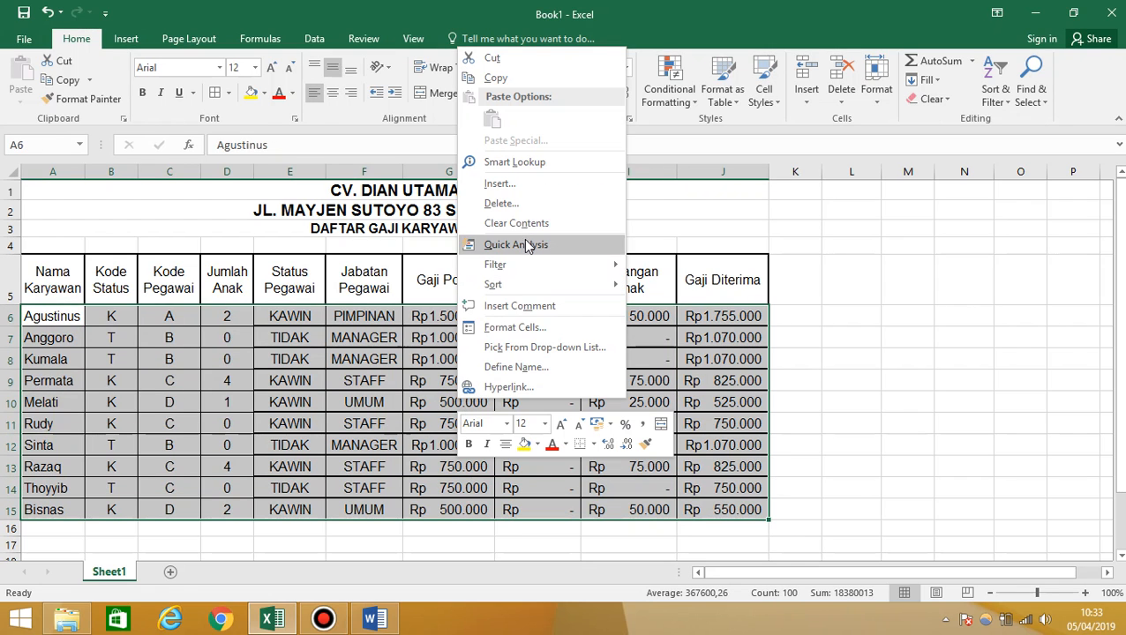
pyautogui.click(509, 326)
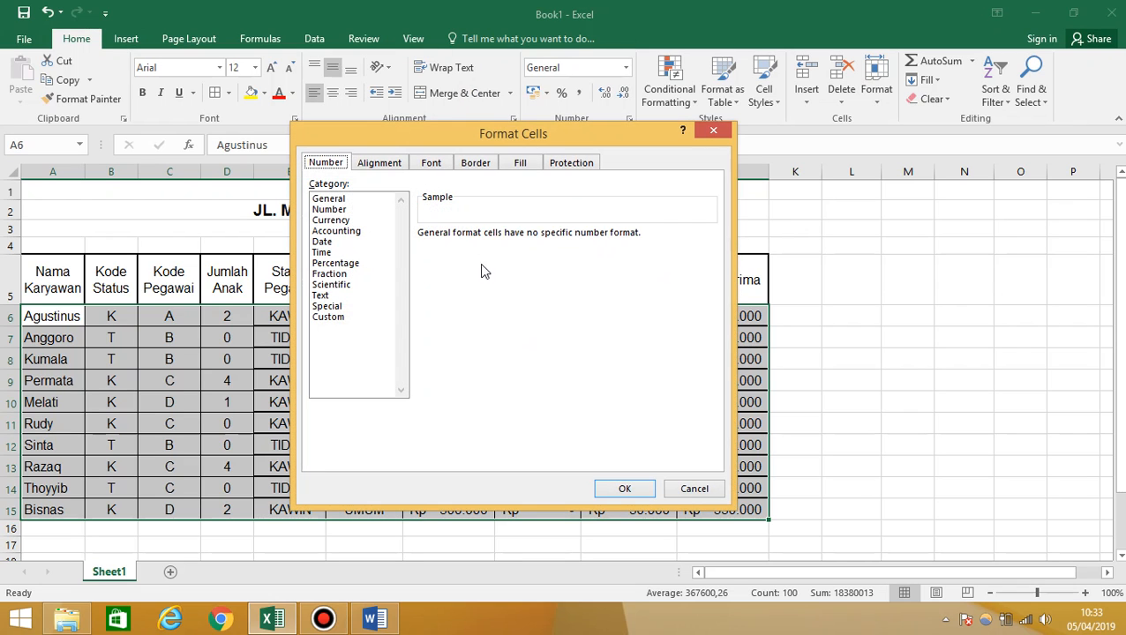
pyautogui.click(475, 165)
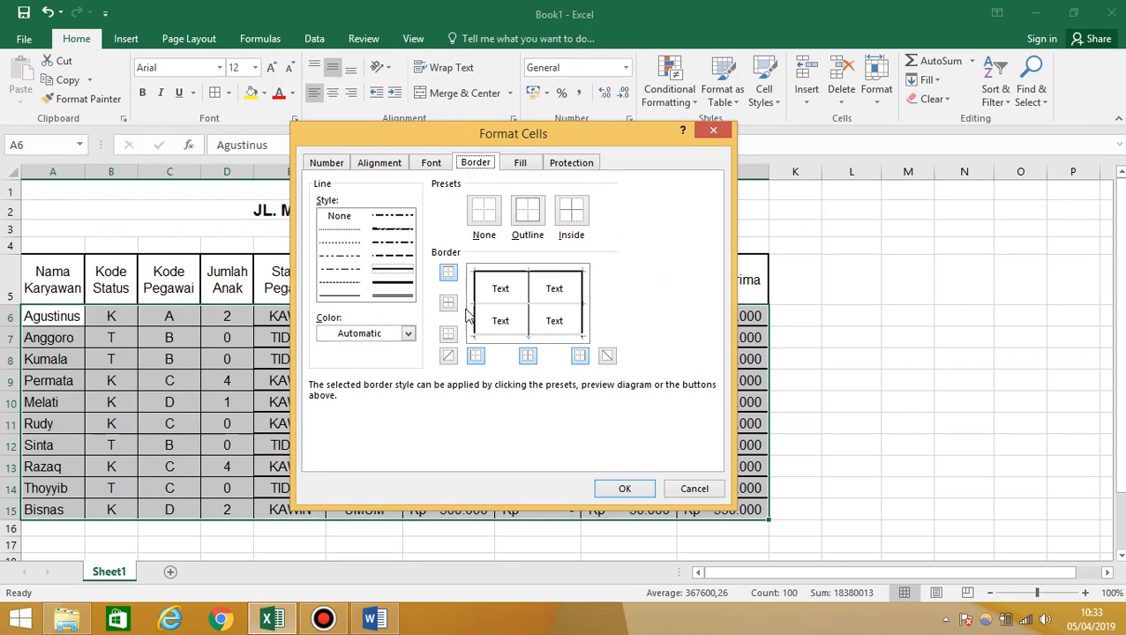
pyautogui.click(341, 297)
pyautogui.click(512, 305)
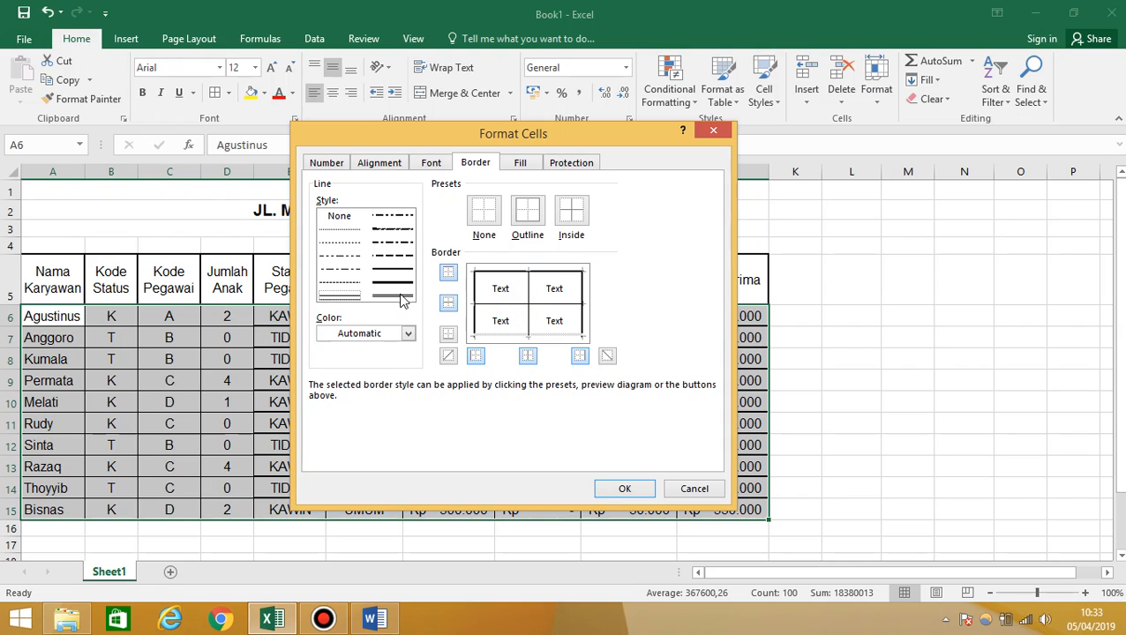
pyautogui.click(402, 277)
pyautogui.click(506, 338)
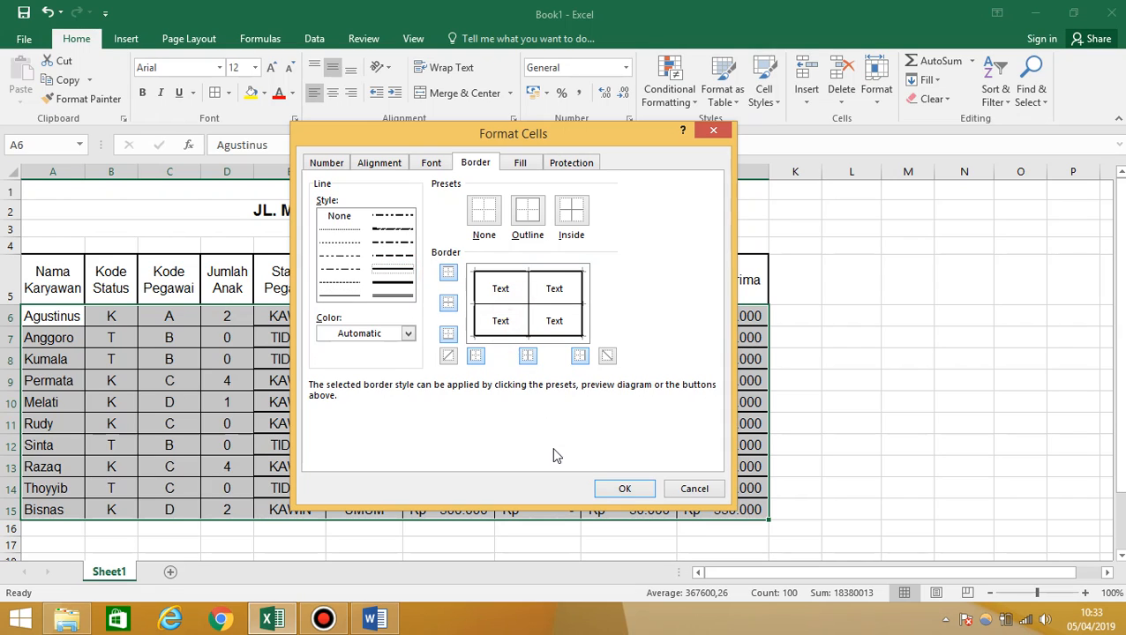
pyautogui.click(624, 491)
pyautogui.click(372, 420)
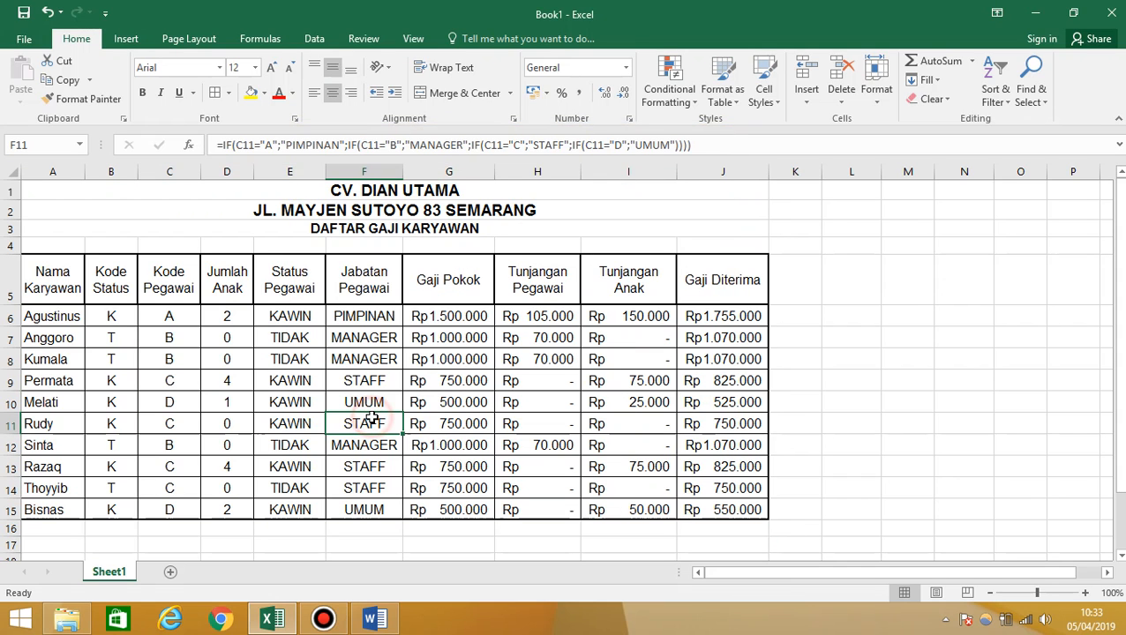
pyautogui.click(57, 321)
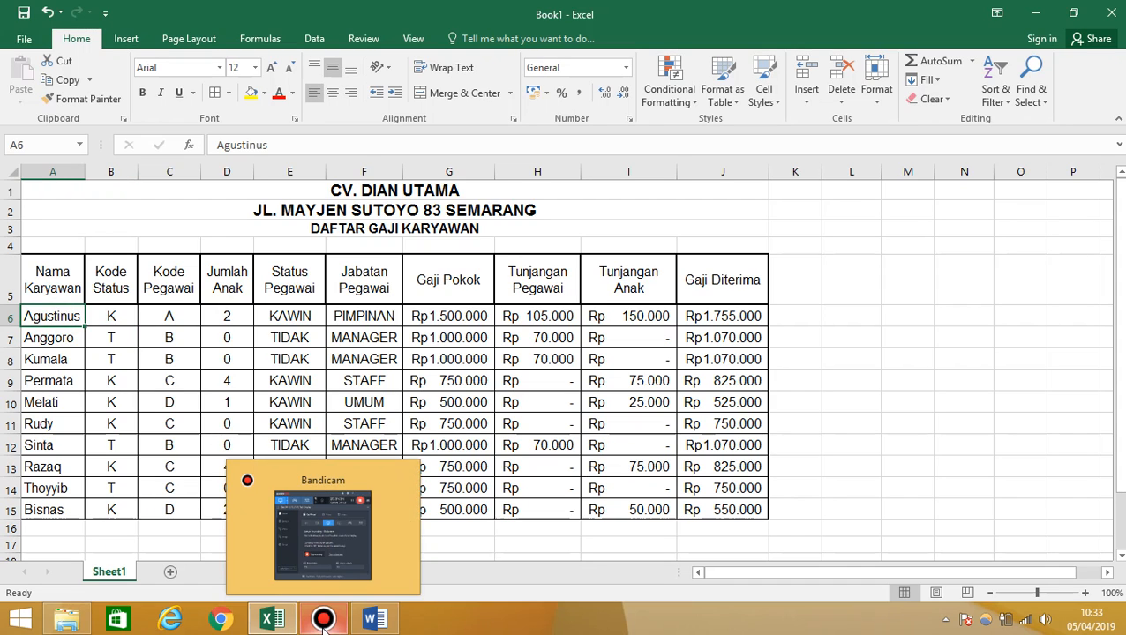